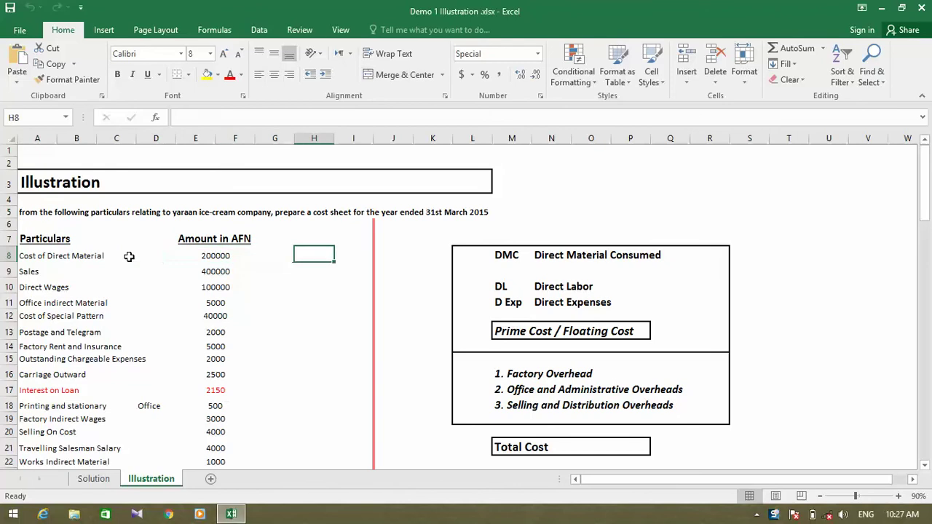
- Read across the problem statement in row 5 asking for the ice-cream company's cost sheet
key(Left)
key(Left)
key(Left)
key(Left)
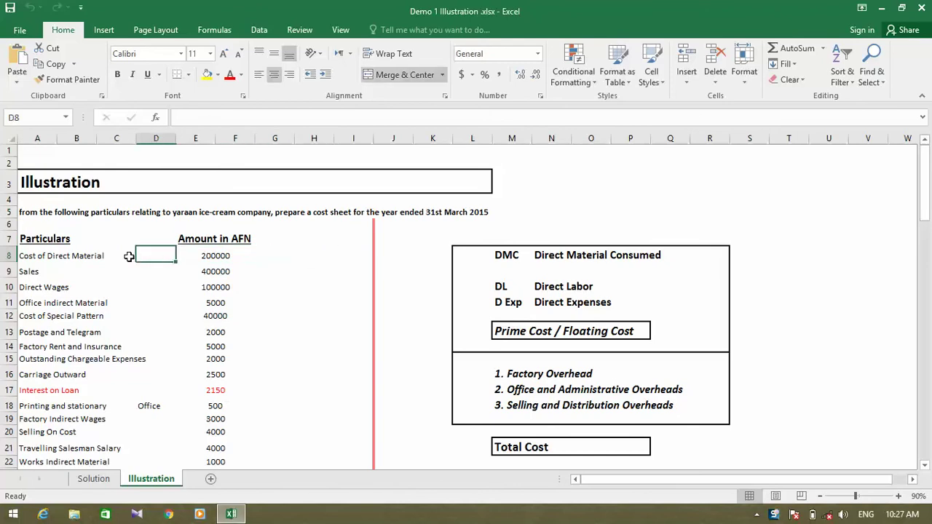
key(Left)
key(Left)
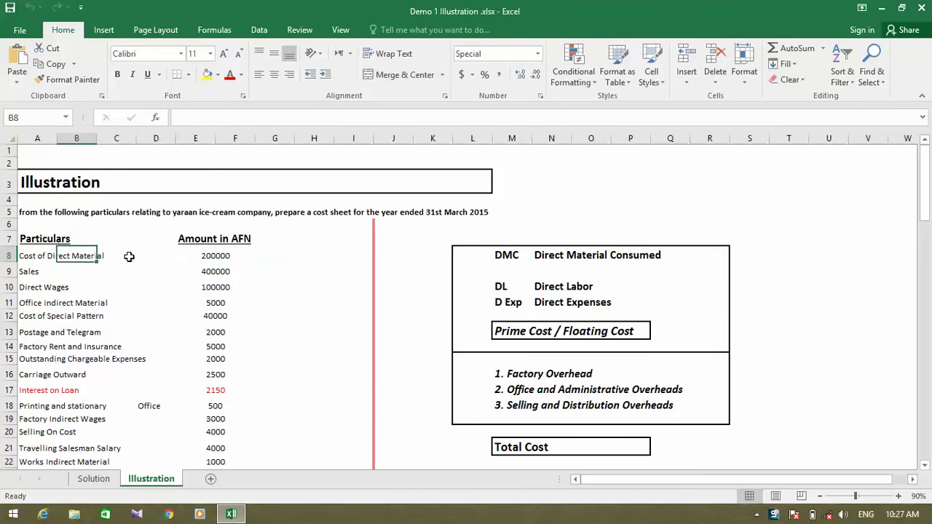
key(Right)
key(Right)
key(Left)
key(Left)
key(Left)
key(Up)
key(Up)
key(Up)
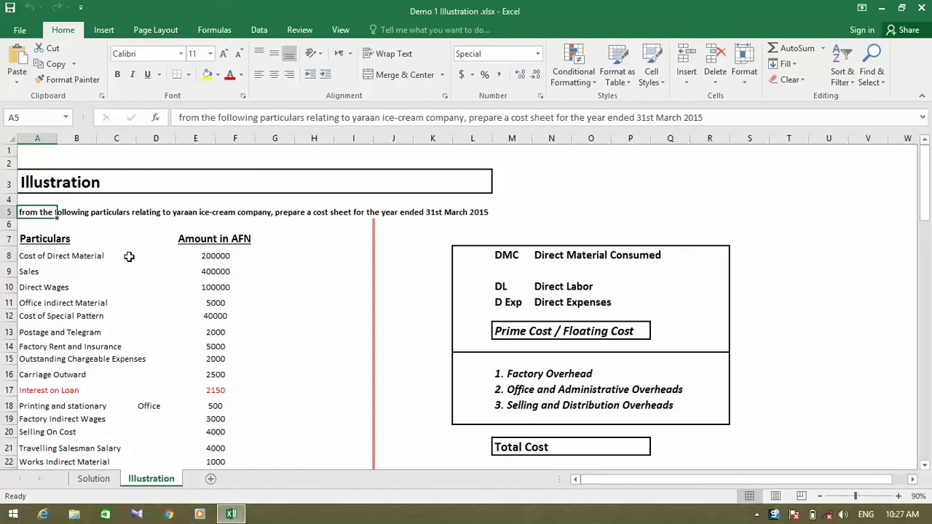
key(Right)
key(Right)
key(Right)
key(Right)
key(Right)
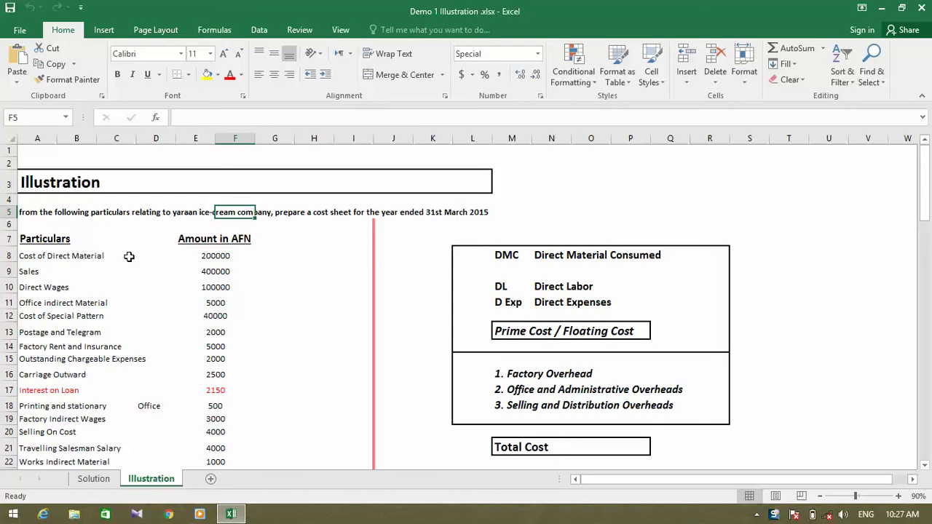
key(Right)
key(Right)
key(Right)
key(Right)
key(Right)
key(Right)
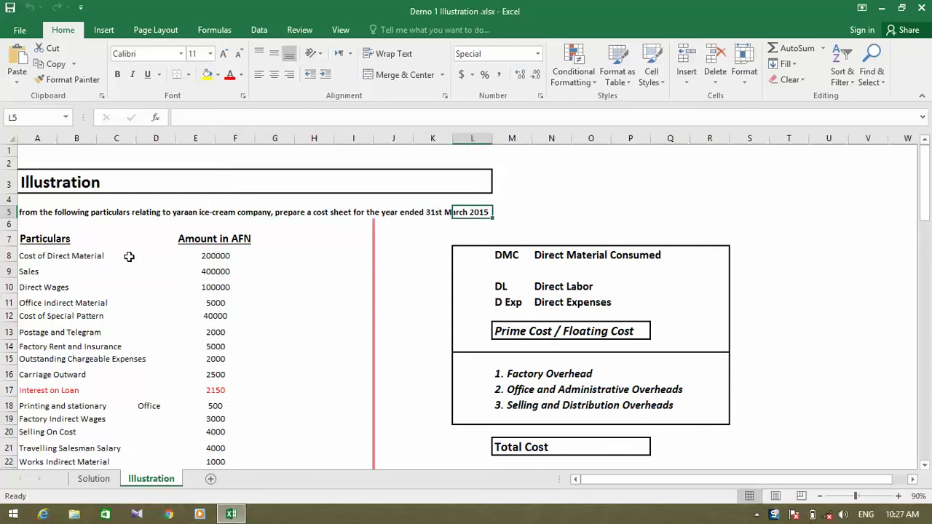
key(Left)
key(Left)
key(Left)
key(Right)
key(Right)
key(Right)
key(Right)
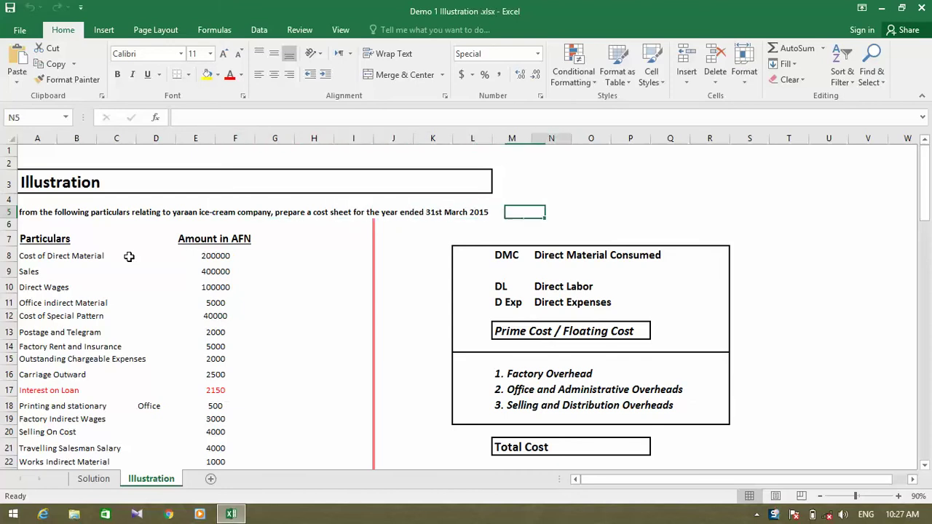
key(Right)
key(Left)
key(Left)
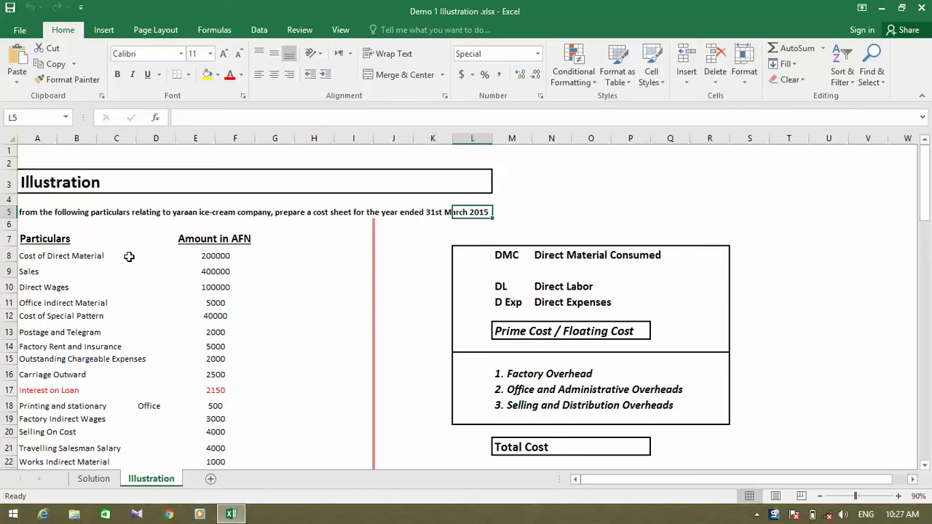
key(Left)
key(Left)
key(Left)
key(Left)
key(Left)
key(Left)
key(Left)
key(Left)
key(Left)
key(Left)
key(Left)
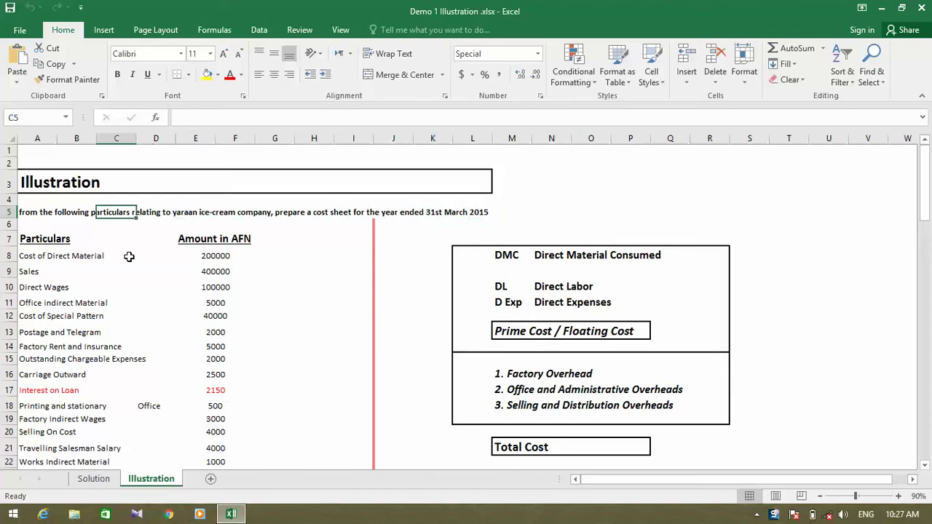
- Look through the Particulars heading and the cost items listed beneath it in column A
key(Down)
key(Down)
key(Down)
key(Up)
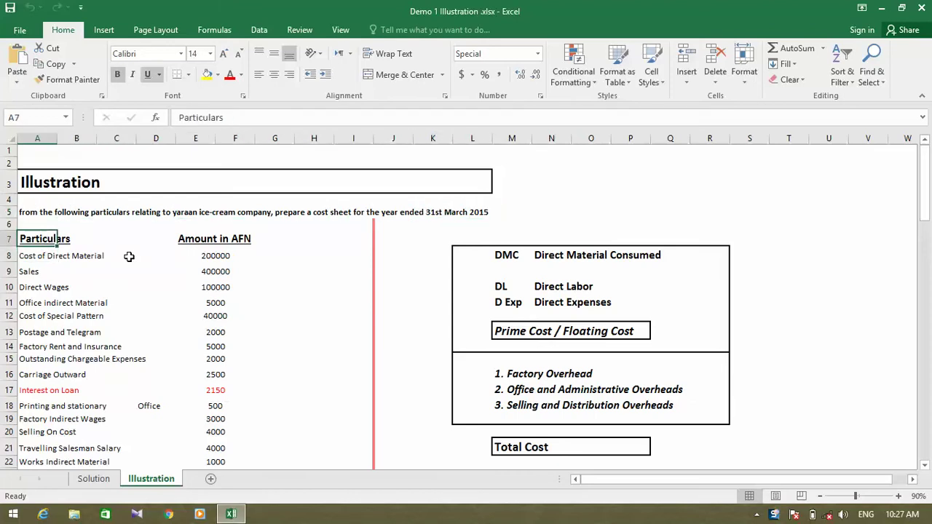
key(Right)
key(Right)
key(Right)
key(Left)
key(Left)
key(Left)
key(Down)
key(Down)
key(Down)
key(Down)
key(Down)
key(Down)
key(Down)
key(Down)
key(Down)
key(Down)
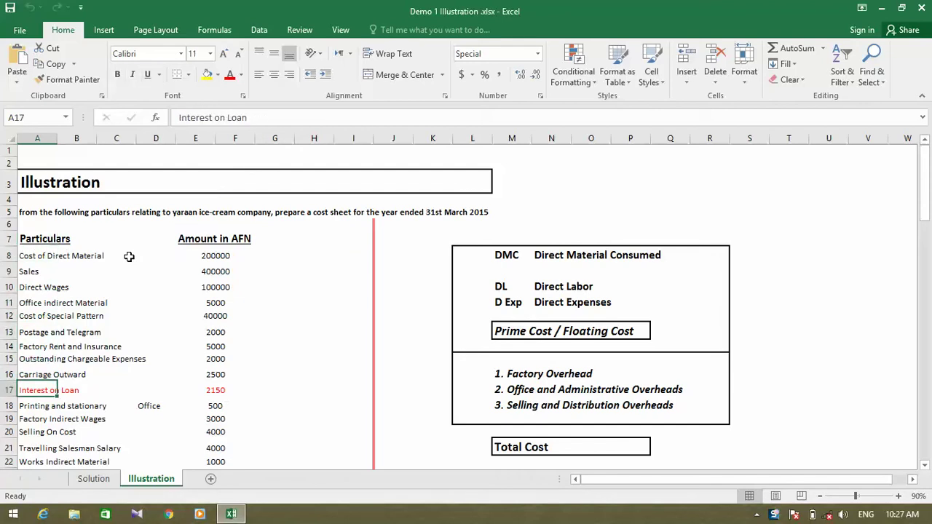
key(Down)
key(Down)
key(Down)
key(Up)
key(Up)
key(Up)
key(Up)
key(Up)
key(Up)
key(Up)
key(Up)
key(Up)
key(Up)
key(Up)
key(Up)
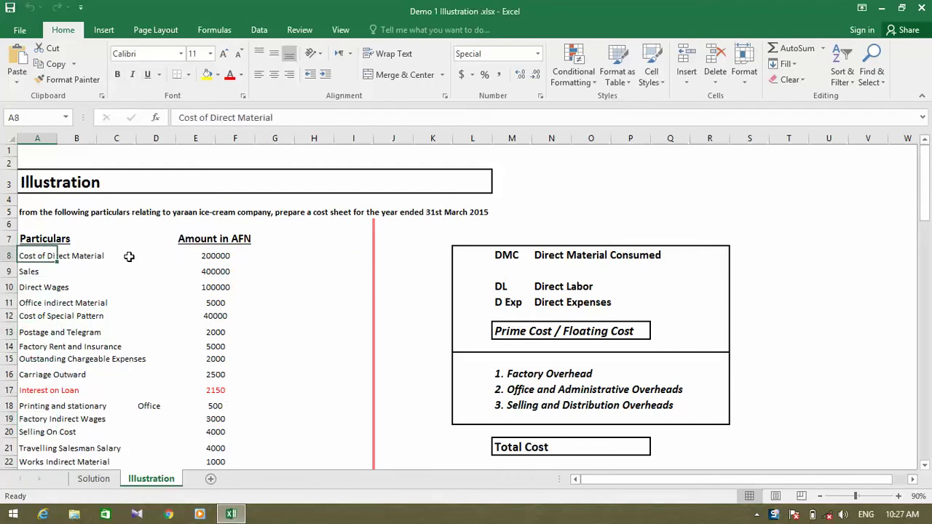
- Highlight the Sales row across A9:F9 with a yellow fill
key(Down)
key(shift+Right)
key(shift+Right)
key(shift+Right)
key(shift+Right)
key(shift+Right)
key(shift+Right)
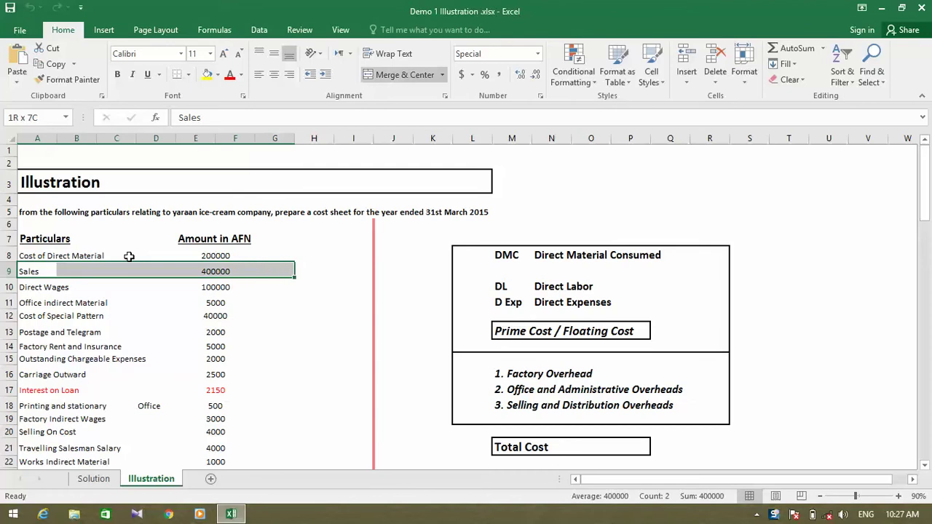
key(shift+Left)
click(207, 75)
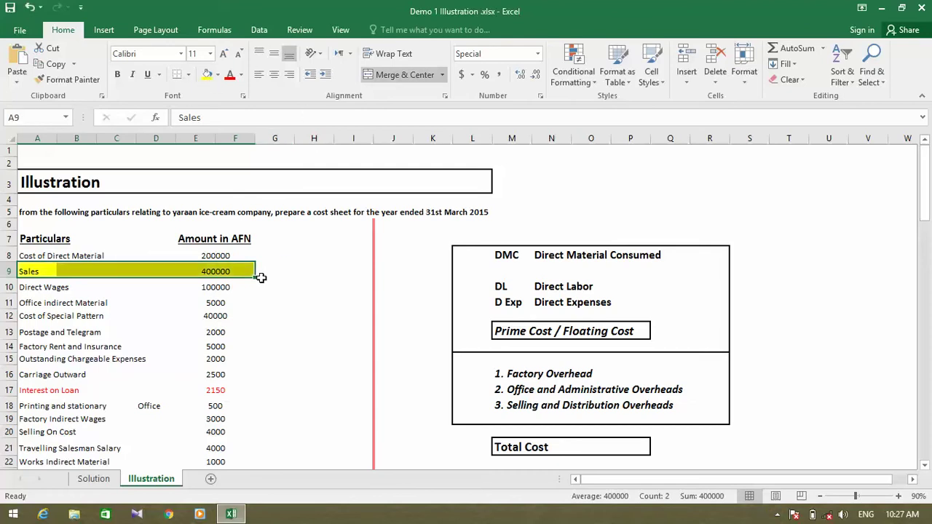
- Examine the highlighted Sales entry against the surrounding cost items and their amounts
click(265, 285)
click(156, 316)
click(93, 272)
drag(266, 316, 250, 301)
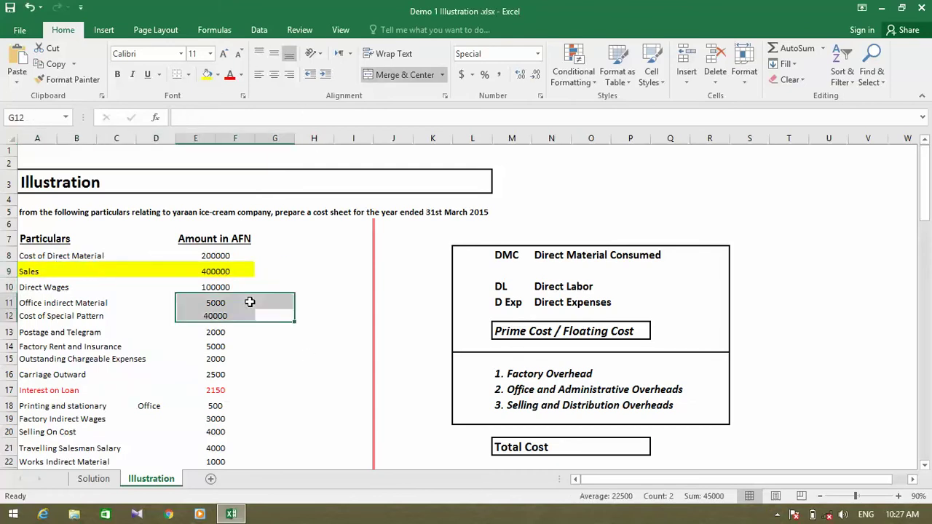
click(197, 274)
click(235, 313)
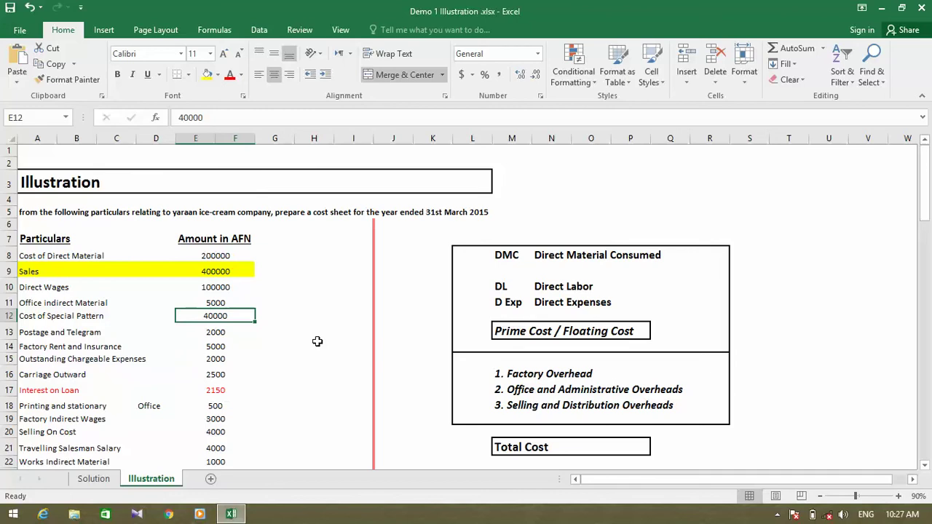
click(78, 268)
drag(77, 257, 94, 417)
click(142, 406)
click(101, 347)
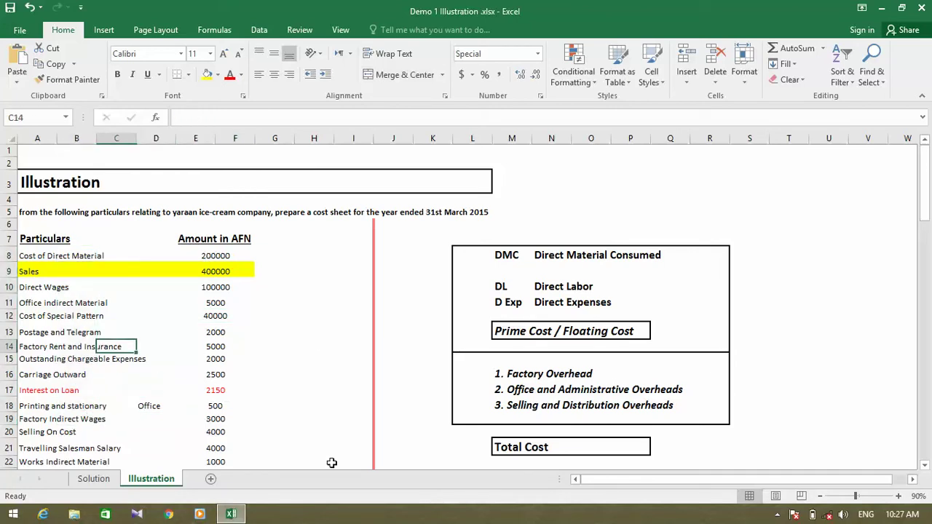
- Review the full list of particulars down to General Works Overheads and return to the start of the sheet
key(Left)
key(Left)
key(Down)
key(Down)
key(Down)
key(Down)
key(Down)
key(Down)
key(Down)
key(Down)
key(Down)
key(Down)
key(Down)
key(Down)
key(Down)
key(Down)
key(Down)
key(Down)
key(Down)
key(Down)
key(Down)
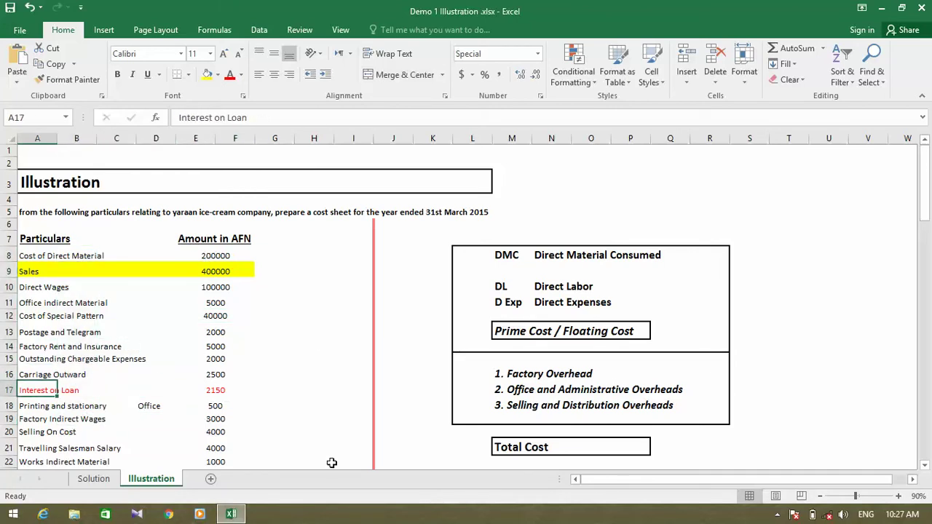
key(Up)
key(Up)
key(Up)
key(Up)
key(Up)
key(Up)
key(Up)
key(Up)
key(Up)
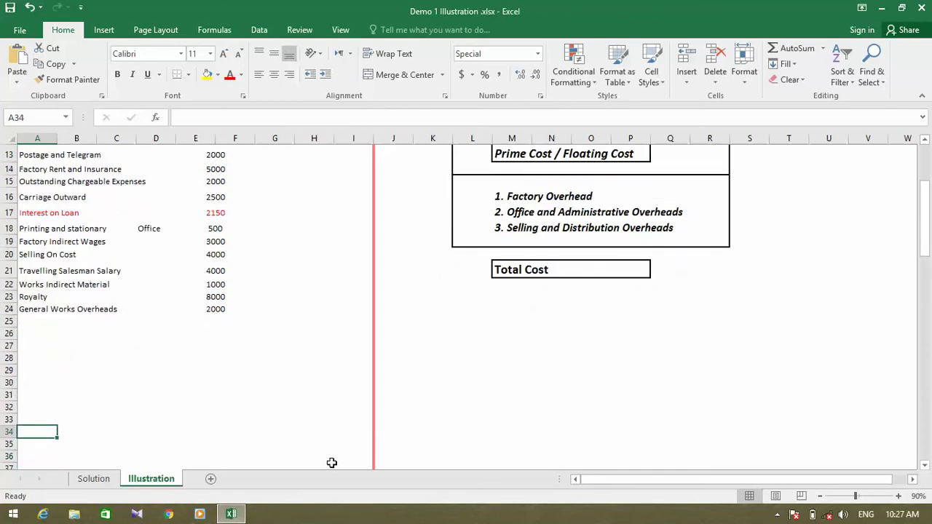
key(Up)
key(Up)
key(Up)
key(Up)
key(Up)
key(Up)
key(Up)
key(Up)
key(Up)
key(Up)
key(Up)
key(Up)
key(Up)
key(Up)
key(Up)
key(Up)
key(Up)
key(Up)
key(Up)
key(Up)
key(Down)
key(Down)
key(Down)
key(Down)
key(Down)
key(Down)
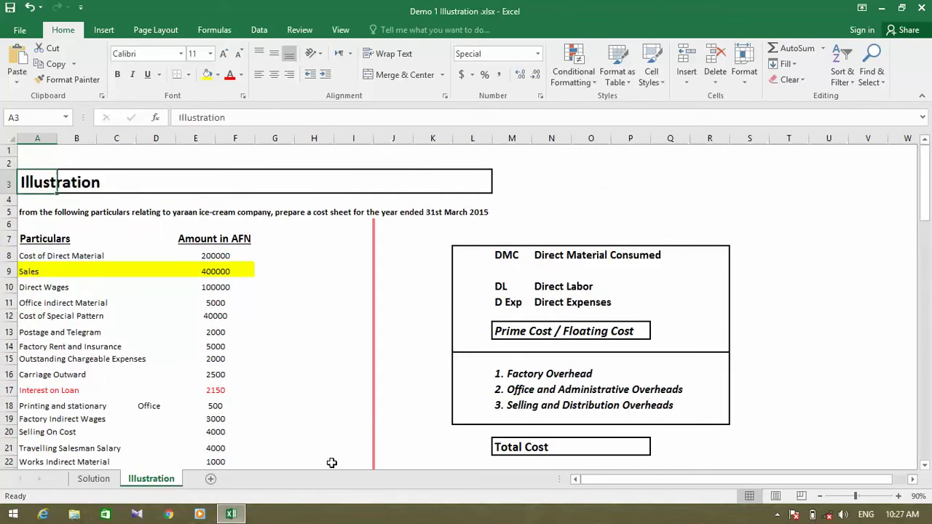
- Look over the first particulars and their amounts, from Cost of Direct Material down to Direct Wages
key(Down)
key(Down)
key(Down)
key(Right)
key(Right)
key(Right)
key(Right)
key(Right)
key(Right)
key(Right)
key(Left)
key(Left)
key(Left)
key(Left)
key(Left)
key(Left)
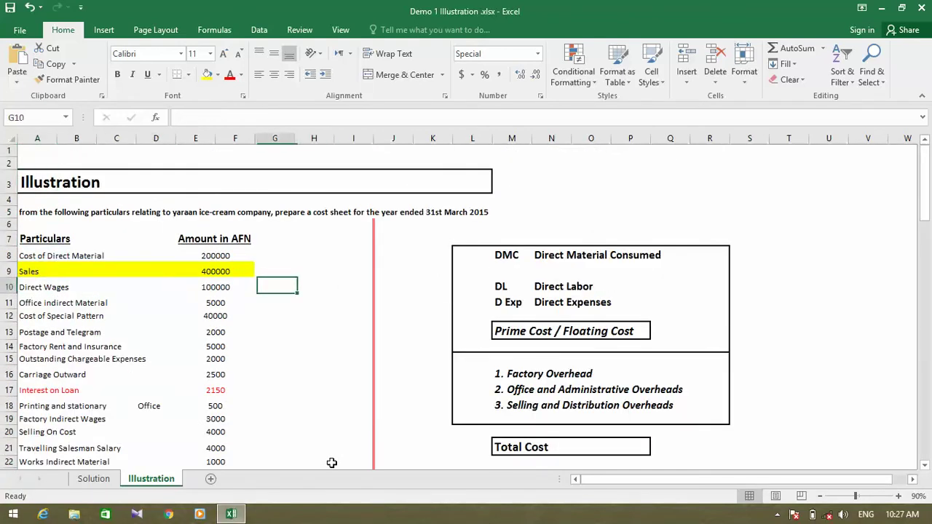
key(Left)
key(Up)
key(Up)
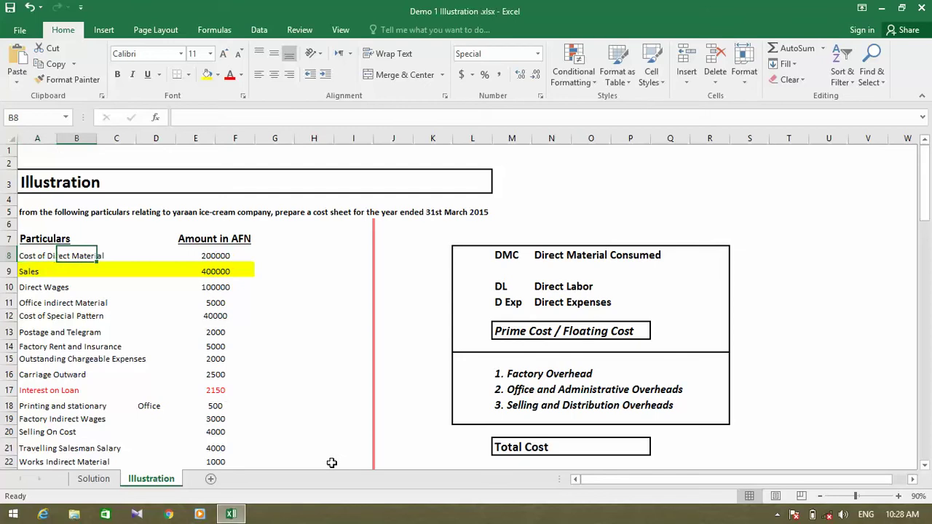
- Label Cost of Direct Material as DMC in G8, beside its amount
key(Right)
key(Right)
key(Right)
key(Right)
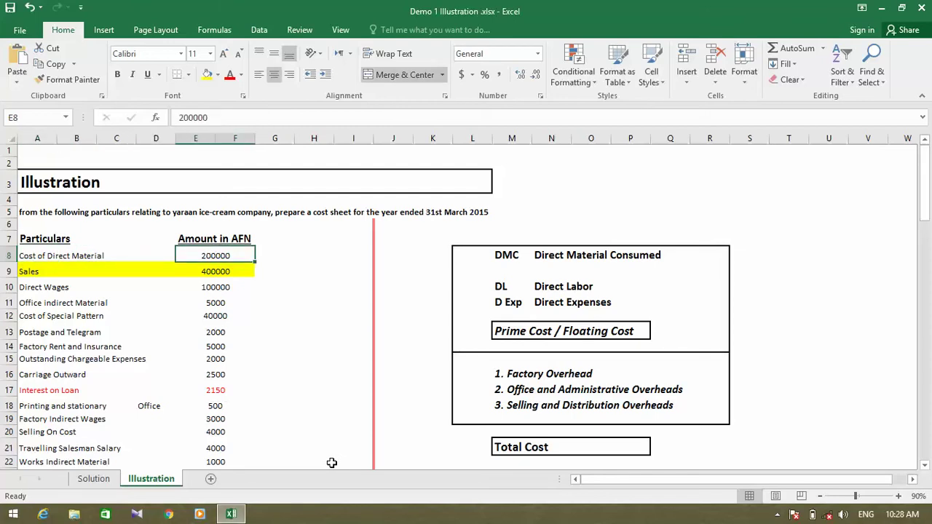
key(Right)
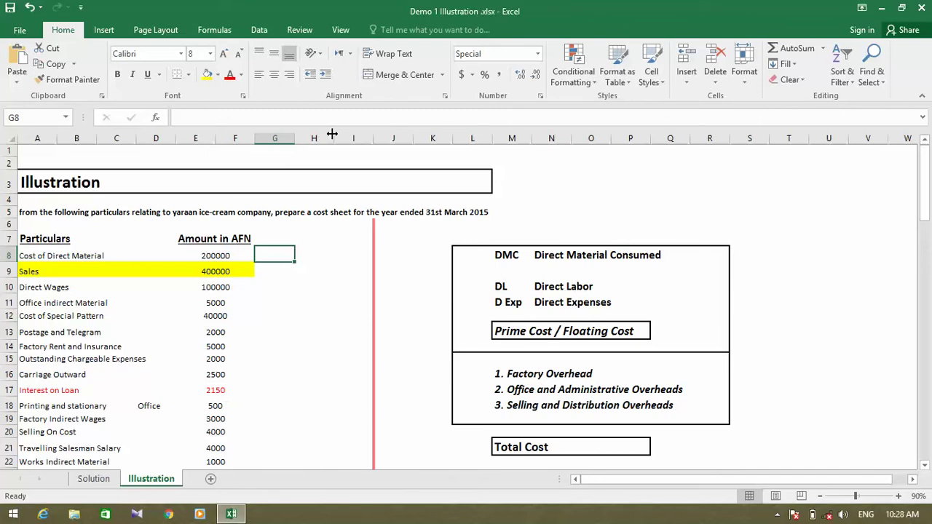
text(DMC)
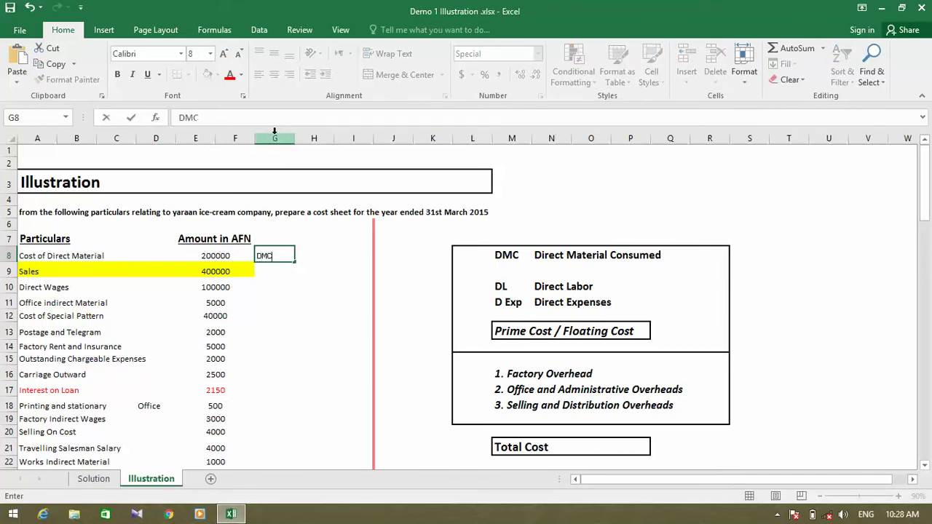
key(Return)
- Label Direct Wages as PC in G10, skipping the highlighted Sales row
key(Left)
key(Left)
key(Left)
key(Left)
key(Left)
key(Left)
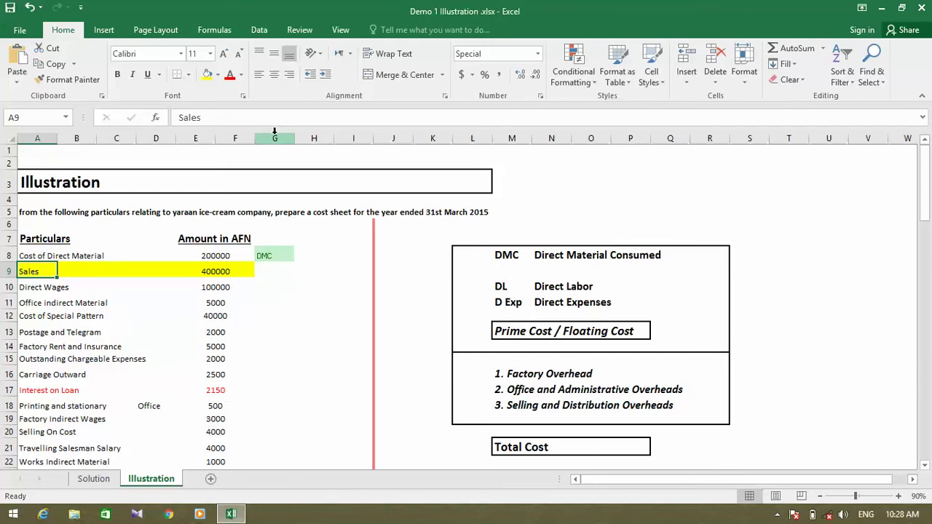
key(Down)
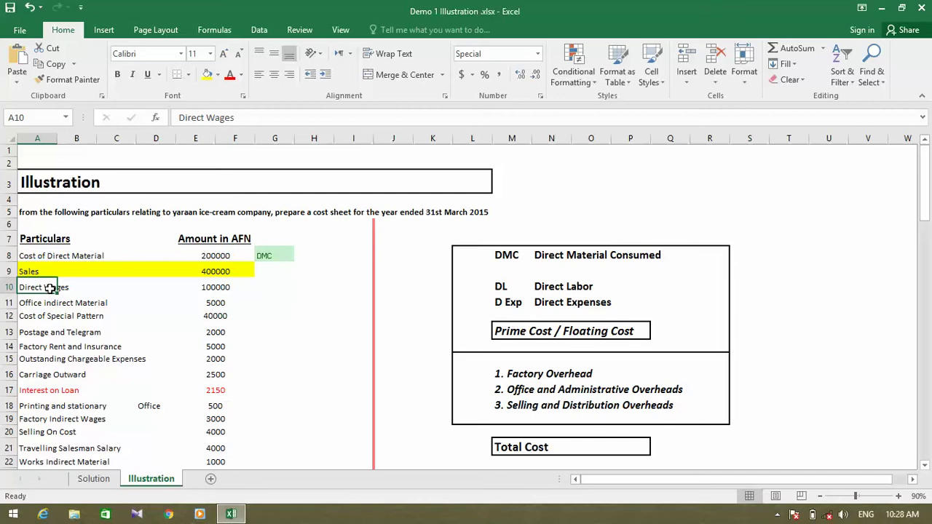
key(Right)
key(Right)
key(Right)
key(Right)
key(Right)
key(Right)
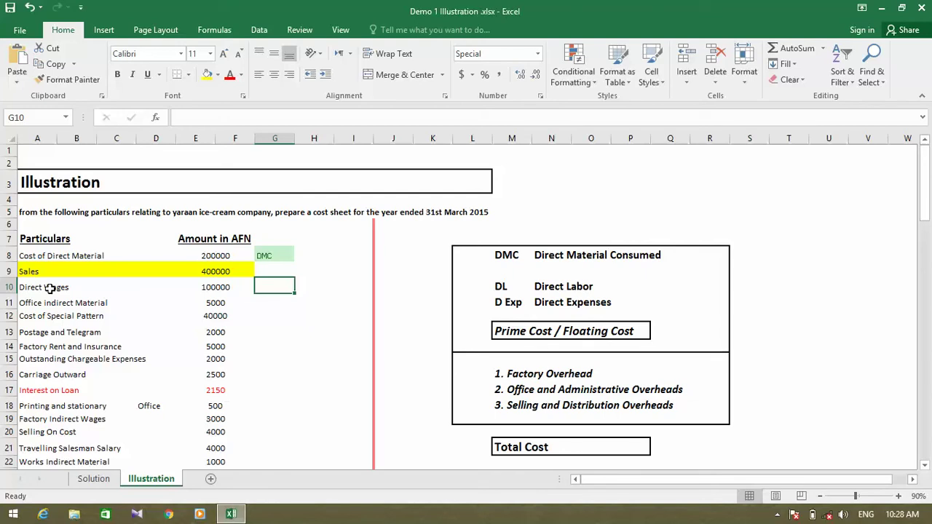
text(PC)
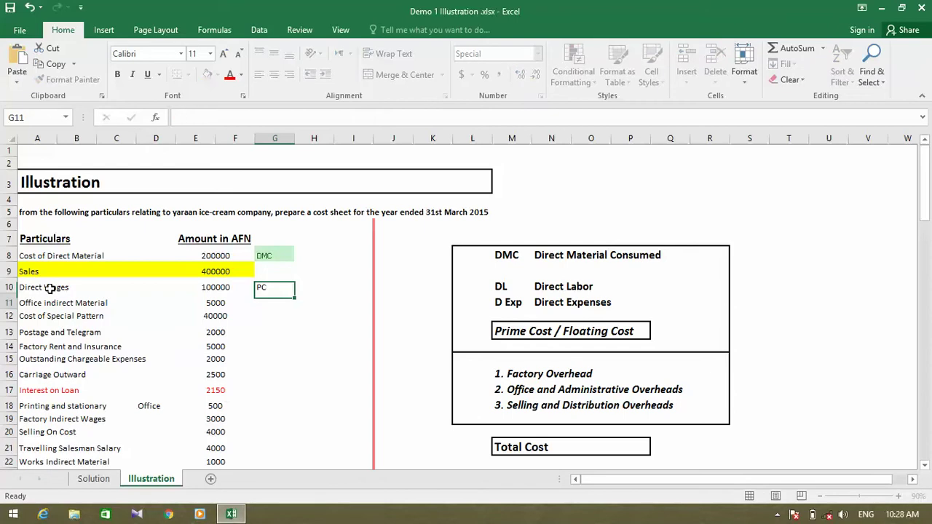
key(Return)
- Replace the Direct Wages label in G10 with Prime cost
key(Up)
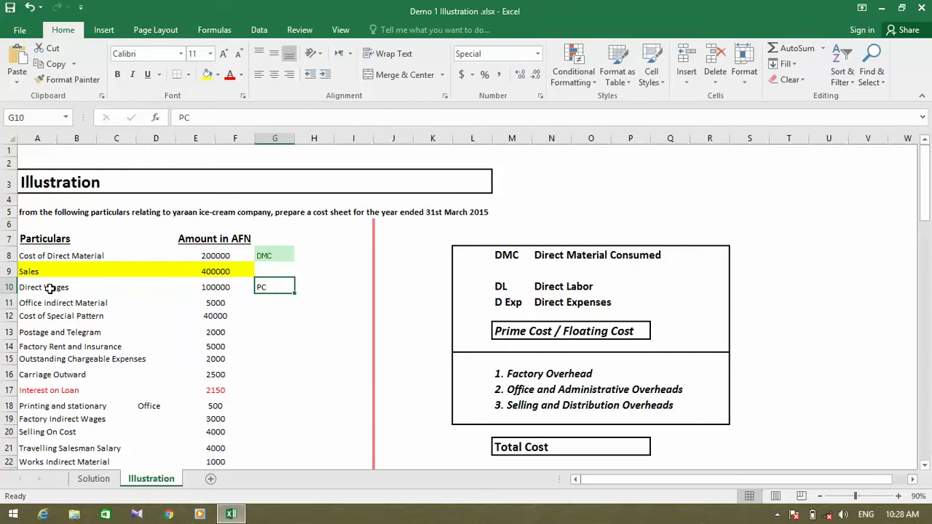
text(Prim)
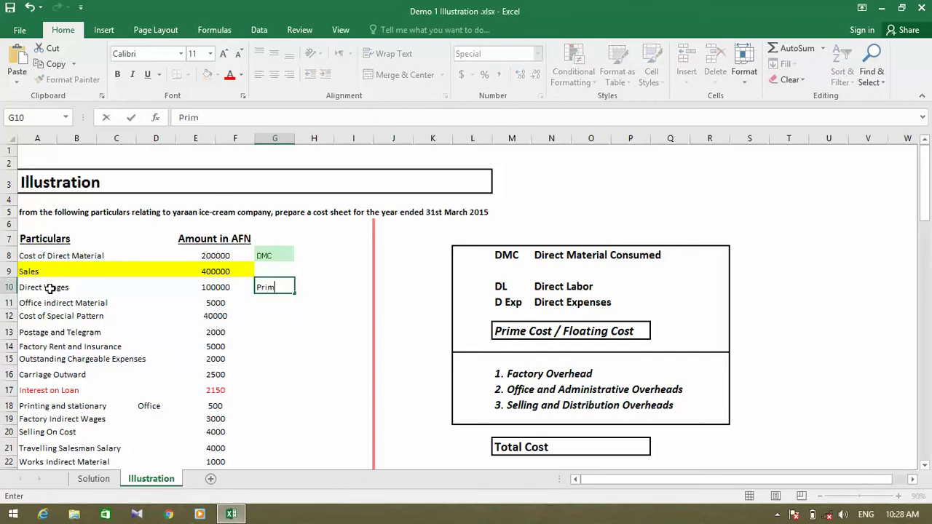
text(e cost)
key(Return)
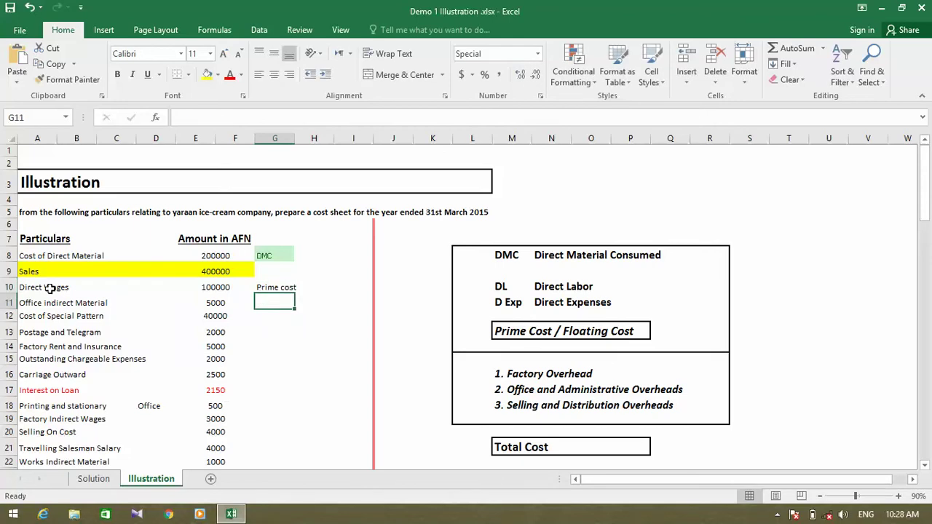
- Examine the Office indirect Material item in row 11 to decide which cost category it belongs to
key(Left)
key(Left)
key(Up)
key(Left)
key(Left)
key(Left)
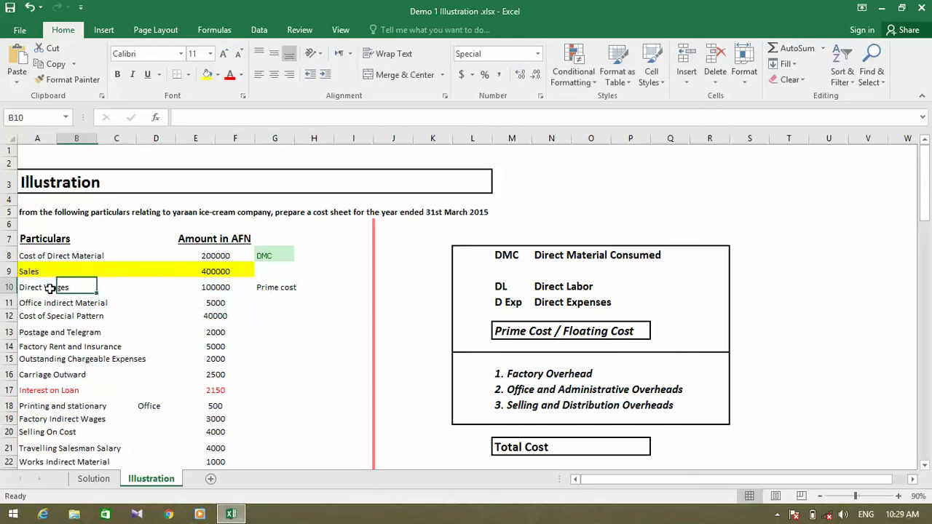
key(Down)
key(Left)
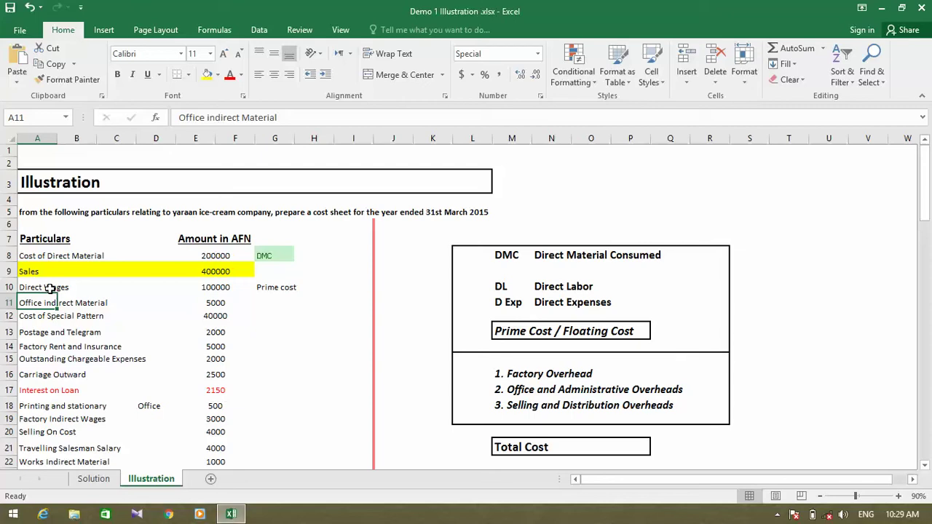
key(Right)
key(Right)
key(Right)
key(Right)
key(Left)
key(Left)
key(Left)
key(Left)
- Label Office indirect Material as office and Admin in G11
key(Right)
key(Right)
key(Right)
key(Right)
key(Right)
key(Right)
key(Left)
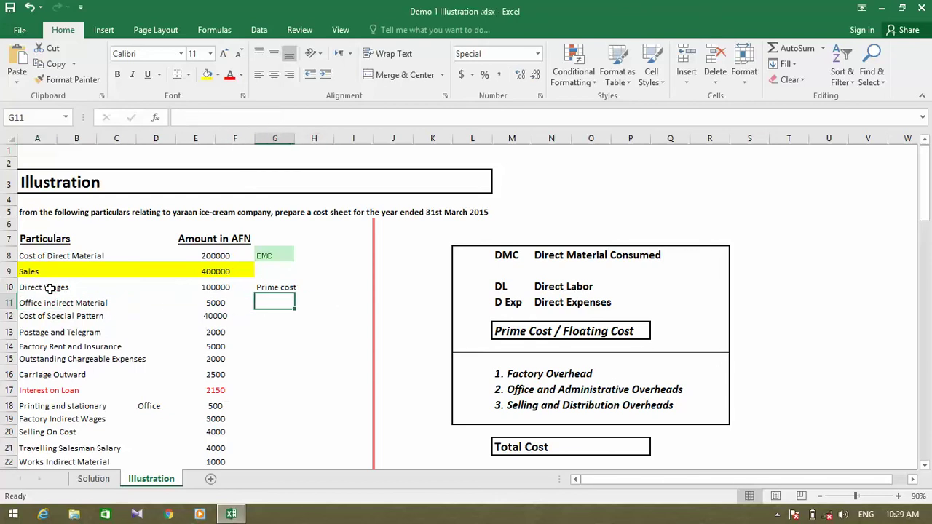
key(BackSpace)
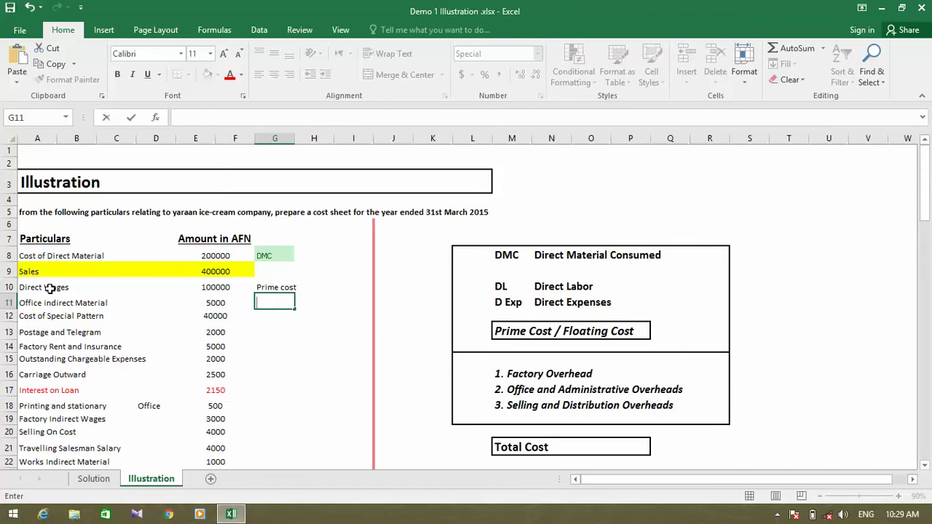
text(office and A)
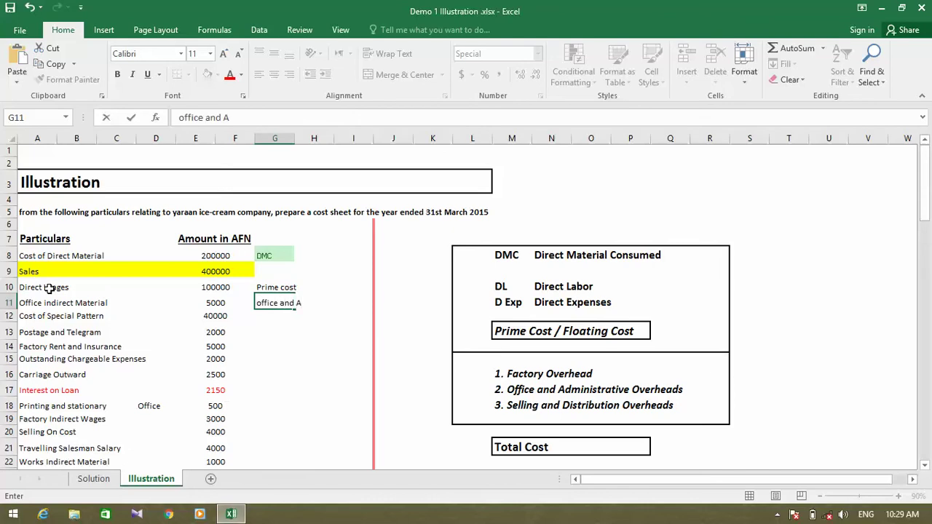
text(dmin)
key(Return)
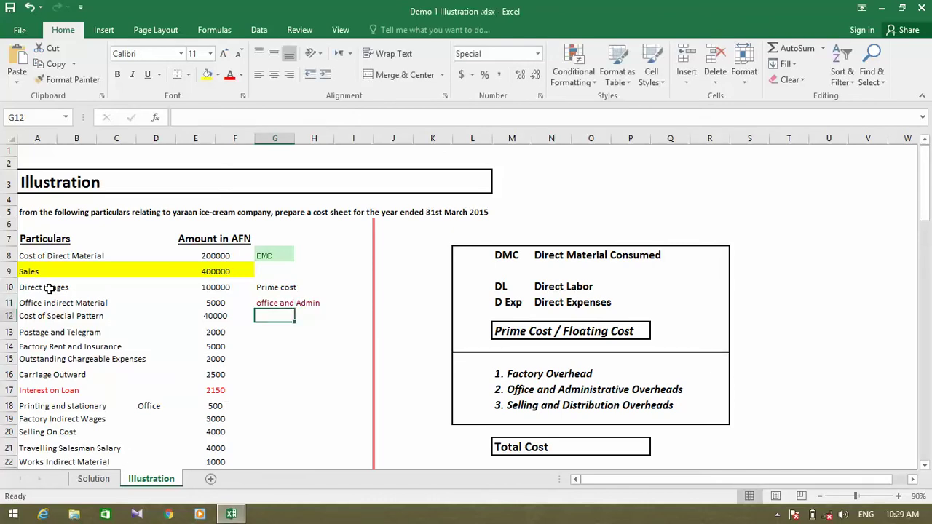
- Examine the Cost of Special Pattern item in row 12 to decide its cost category
key(ctrl+Left)
key(ctrl+Left)
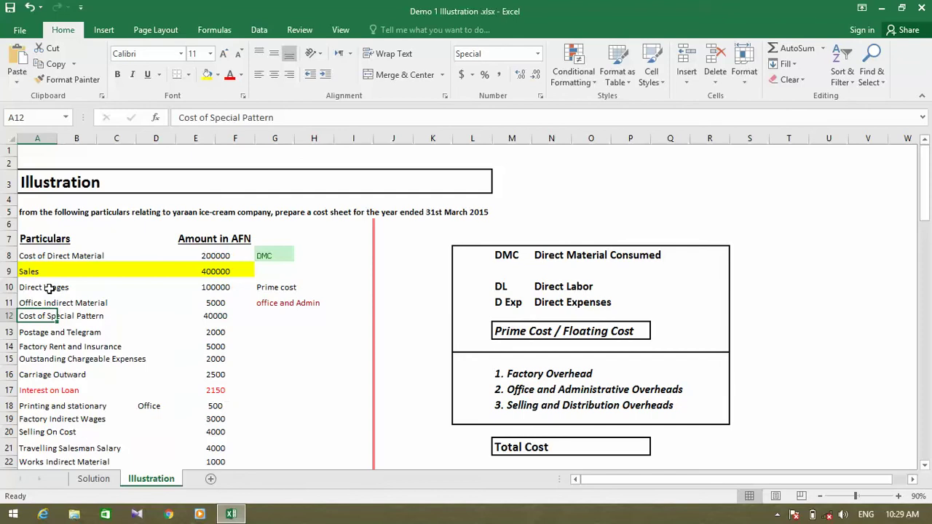
key(Right)
key(Right)
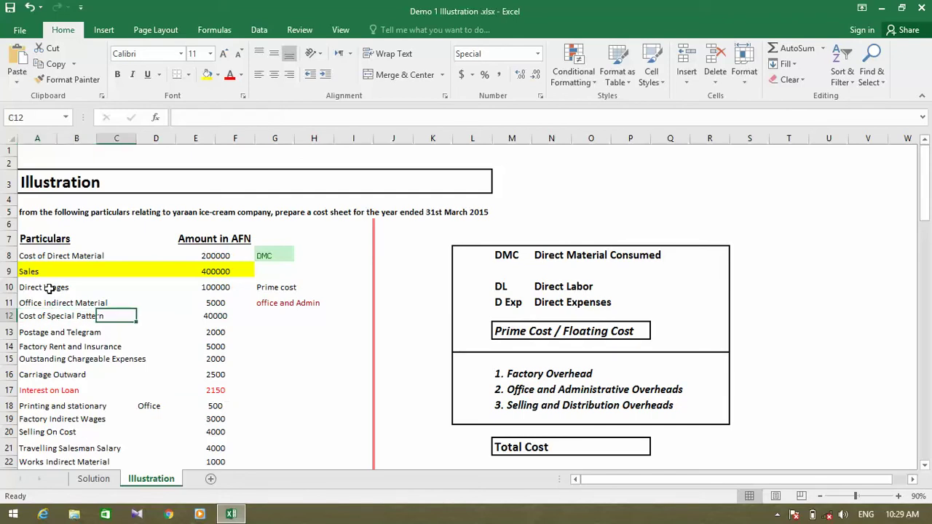
key(Left)
key(Left)
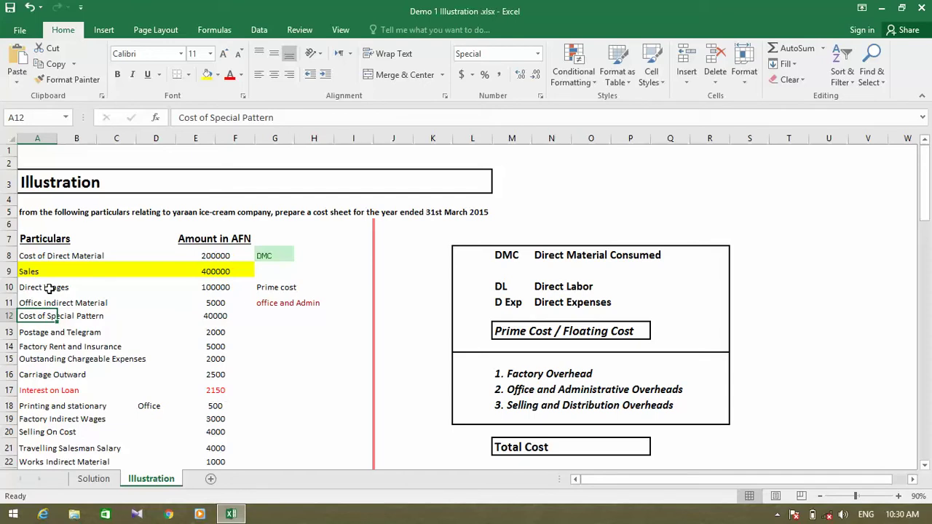
key(Right)
key(Right)
key(Right)
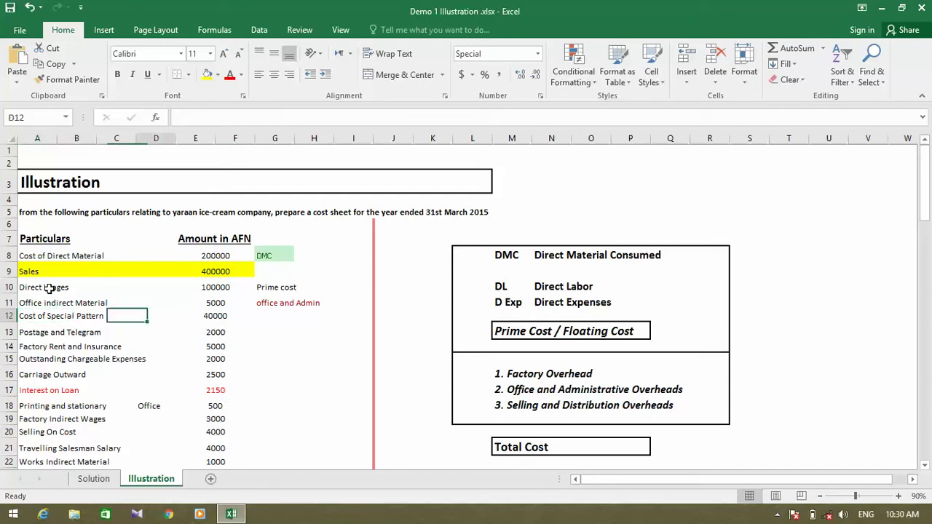
key(Left)
key(Left)
key(Left)
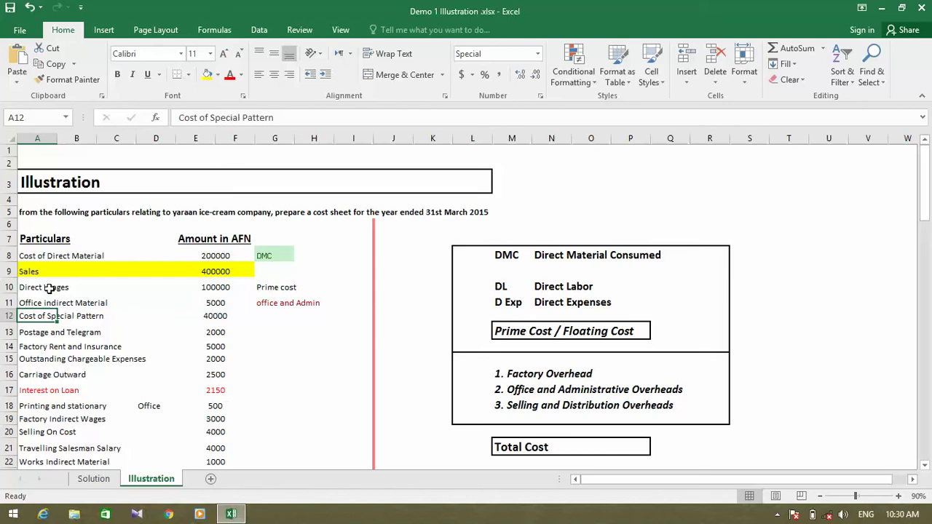
- Label Cost of Special Pattern as prime cost in G12 and go to the Postage and Telegram item
key(Right)
key(Right)
key(Right)
key(Right)
key(Right)
key(Right)
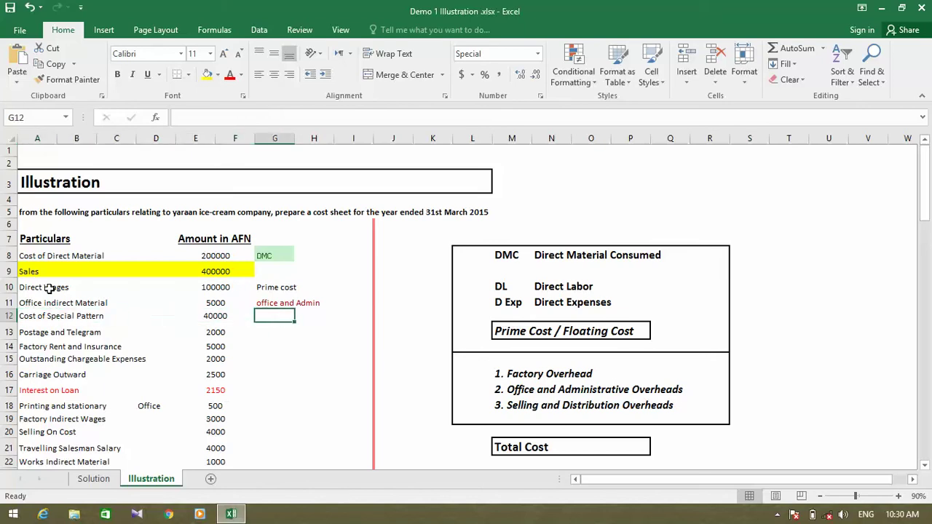
text(prime cost)
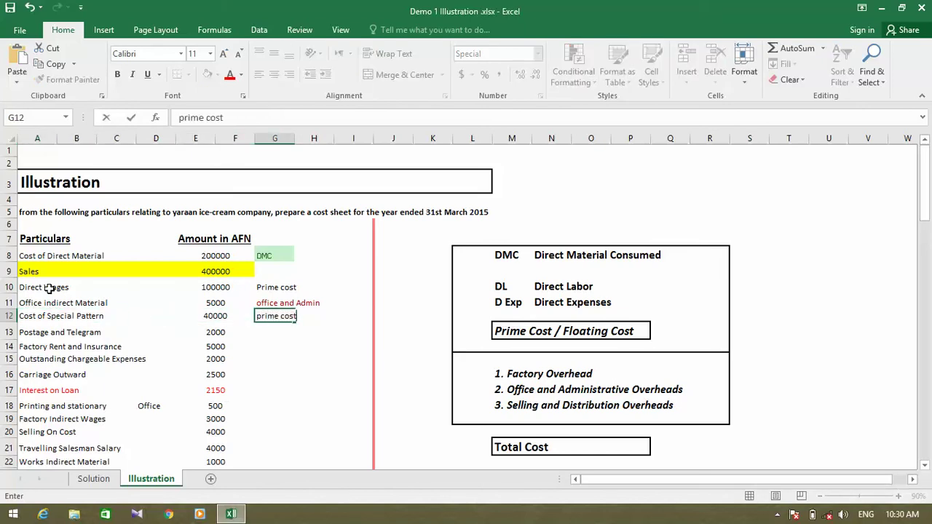
key(Return)
key(Home)
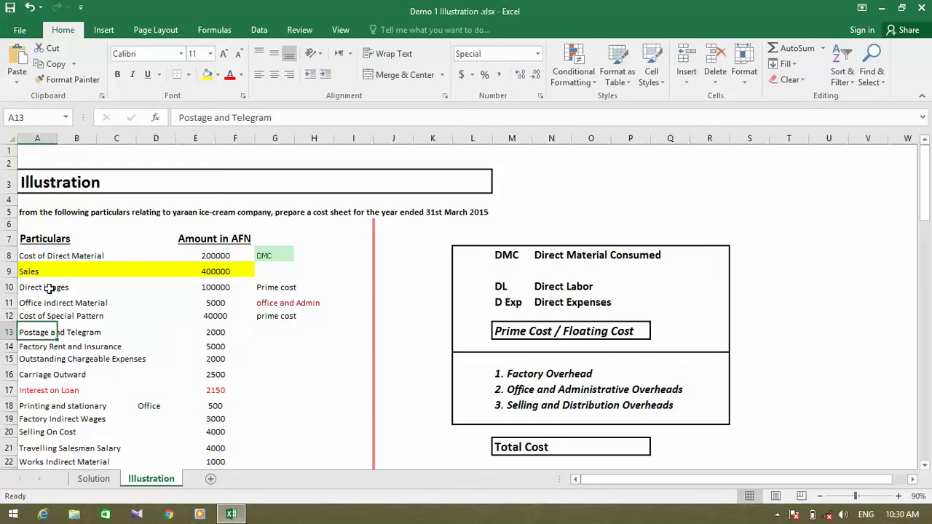
key(Right)
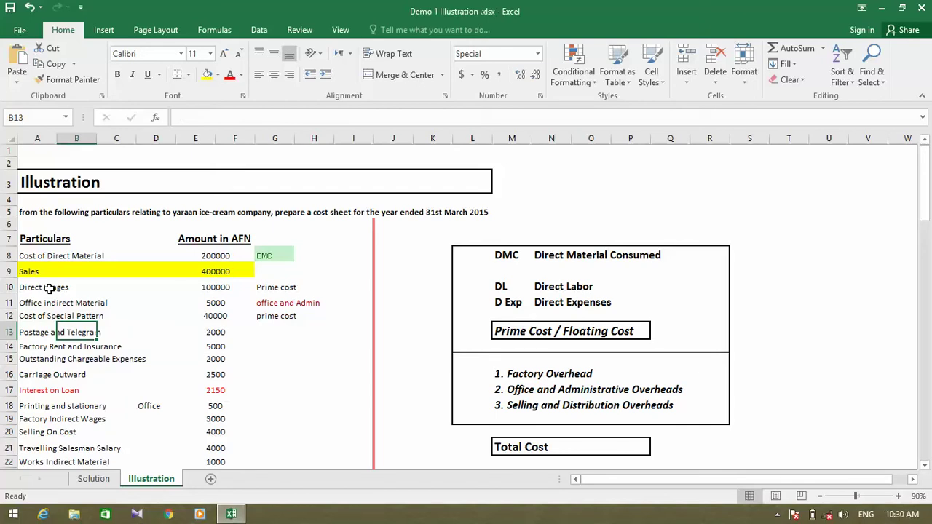
key(Left)
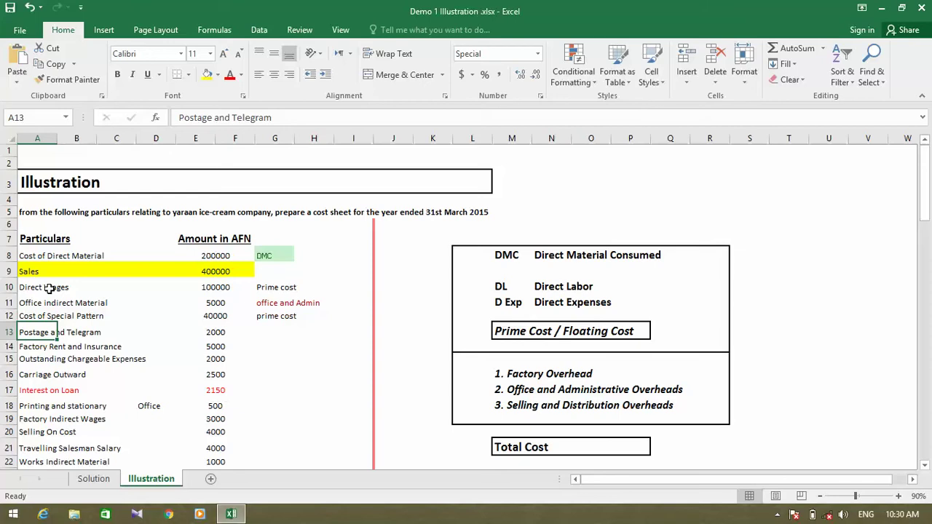
click(777, 515)
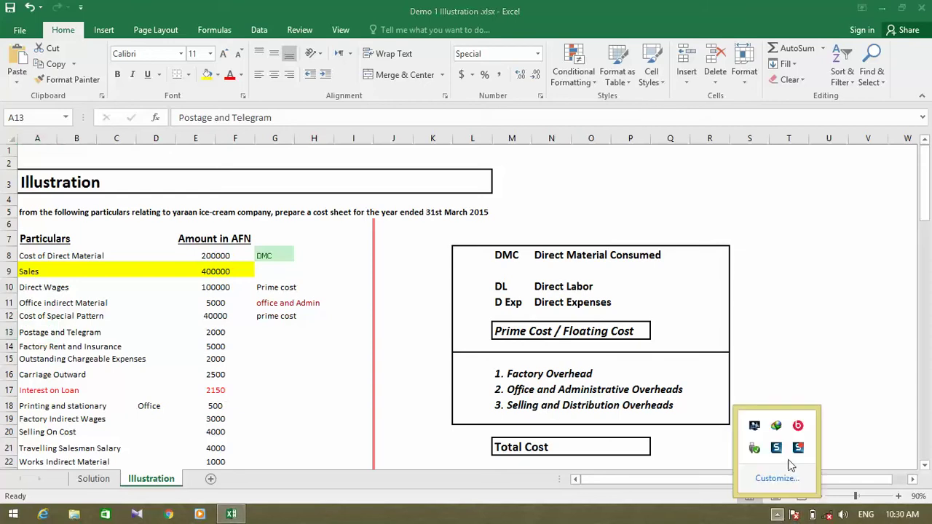
click(777, 515)
click(777, 515)
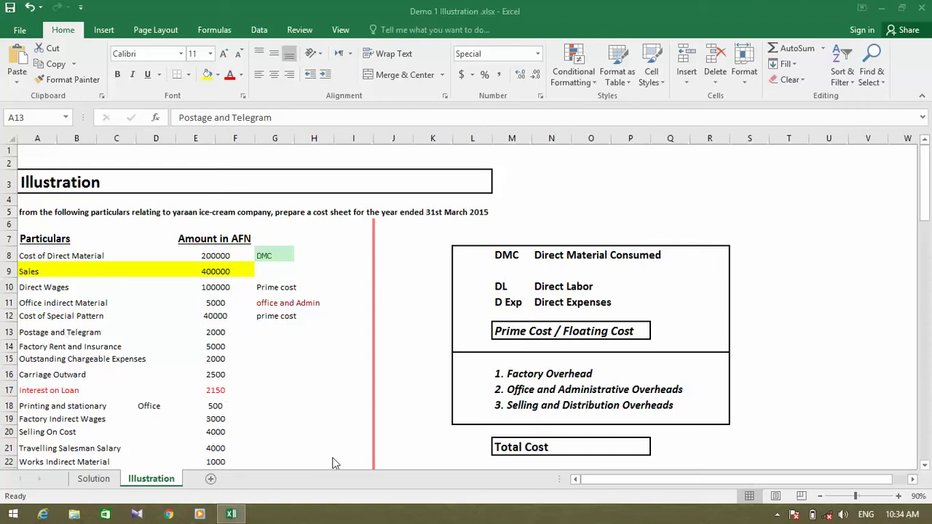
- Label Postage and Telegram as office and Admin in G13
click(277, 333)
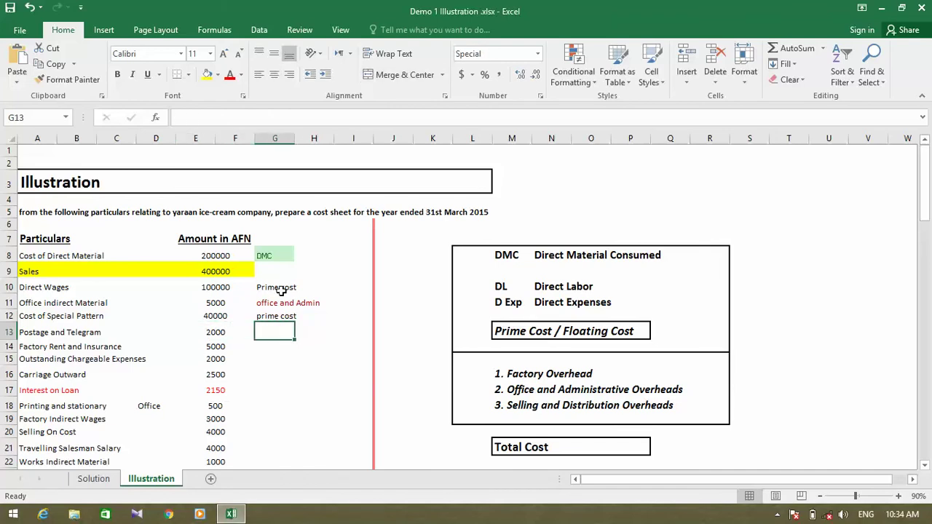
text(office and Admin)
key(Return)
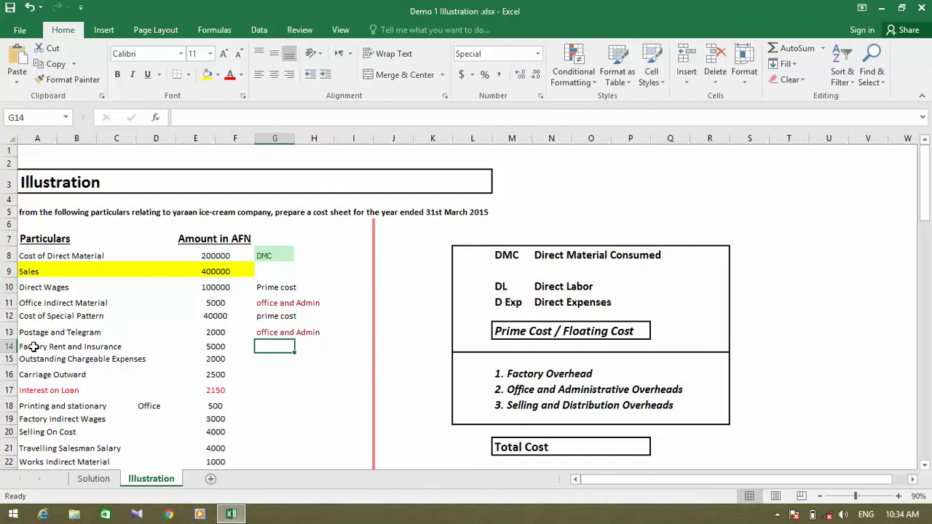
- Examine the Factory Rent and Insurance item in row 14 to decide its cost category
key(Left)
key(Left)
key(Left)
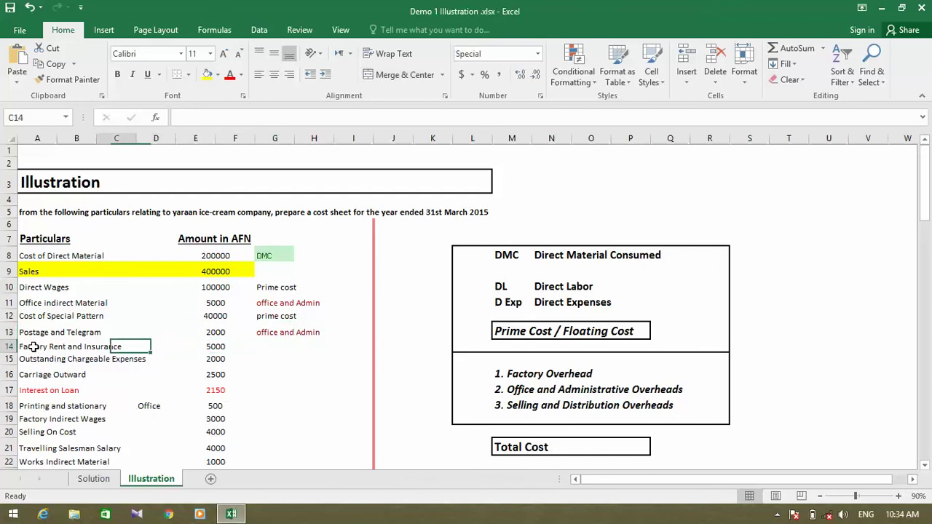
key(Left)
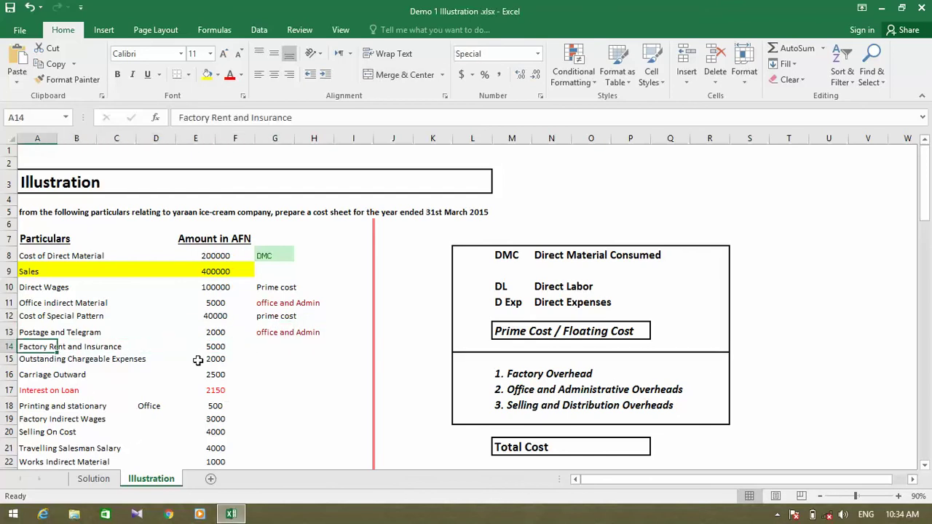
click(286, 351)
click(21, 348)
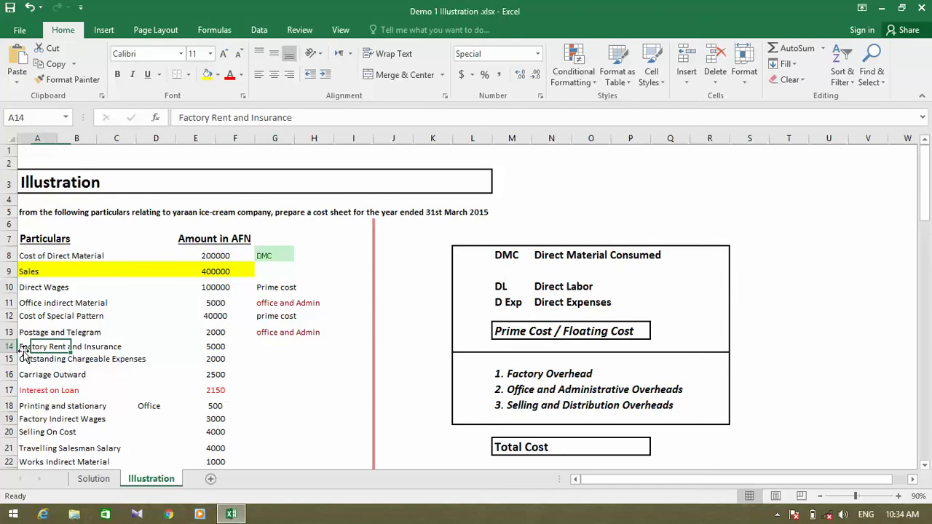
key(Right)
key(Left)
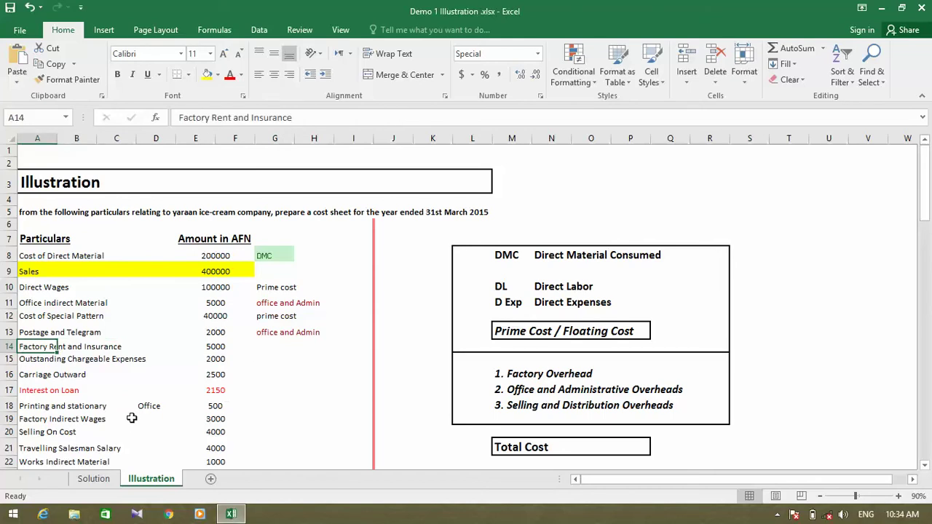
key(Right)
key(Right)
key(Right)
key(Left)
key(Left)
key(Left)
key(Right)
key(Right)
key(Left)
key(Left)
key(Right)
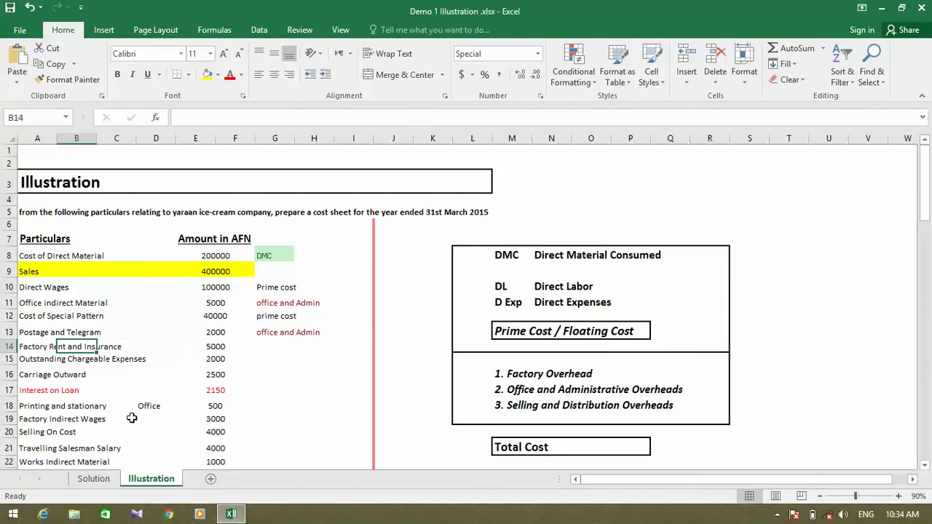
key(Right)
key(Right)
key(Right)
key(Left)
key(Left)
key(Left)
- Label Factory Rent and Insurance as Factory overheads in G14
key(Right)
key(Right)
key(Right)
key(Right)
key(Right)
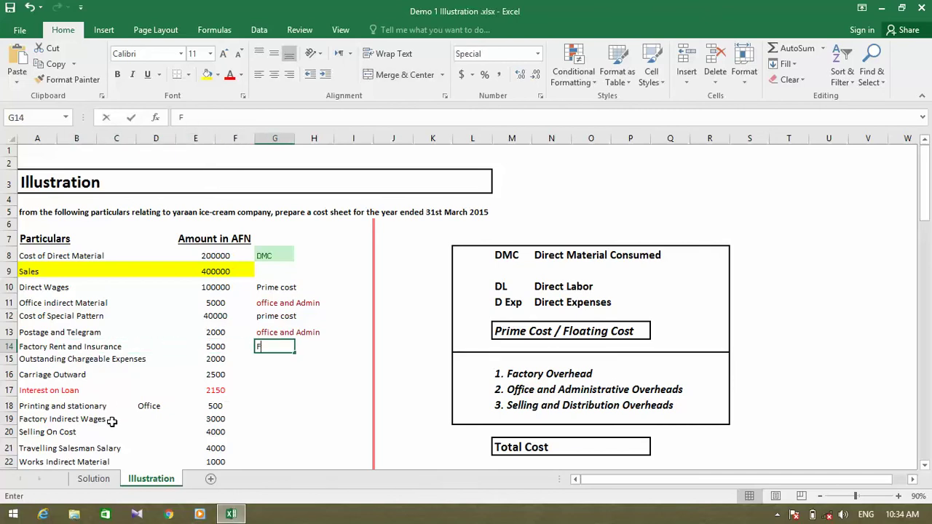
text(Factory overheads)
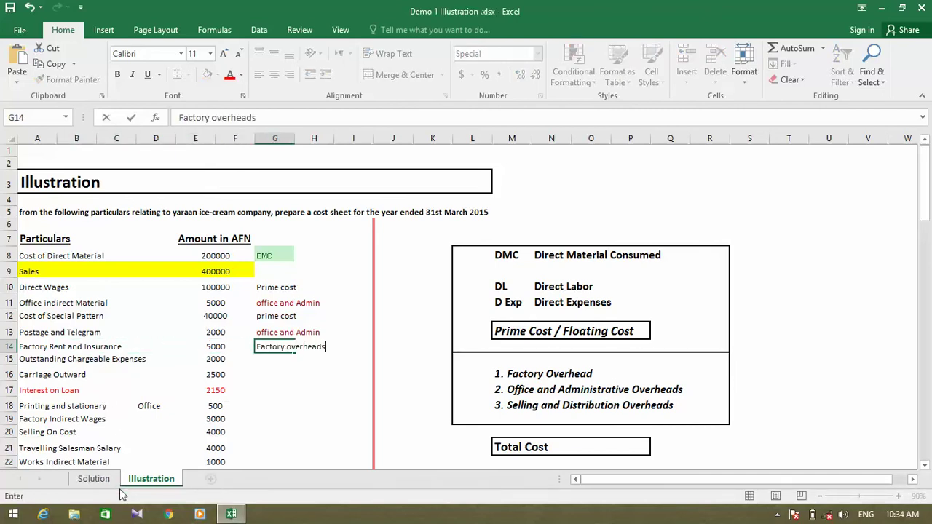
key(Return)
- Re-enter the Factory Rent and Insurance label in G14 as Factory Overheads, with a capital O
key(Left)
key(Left)
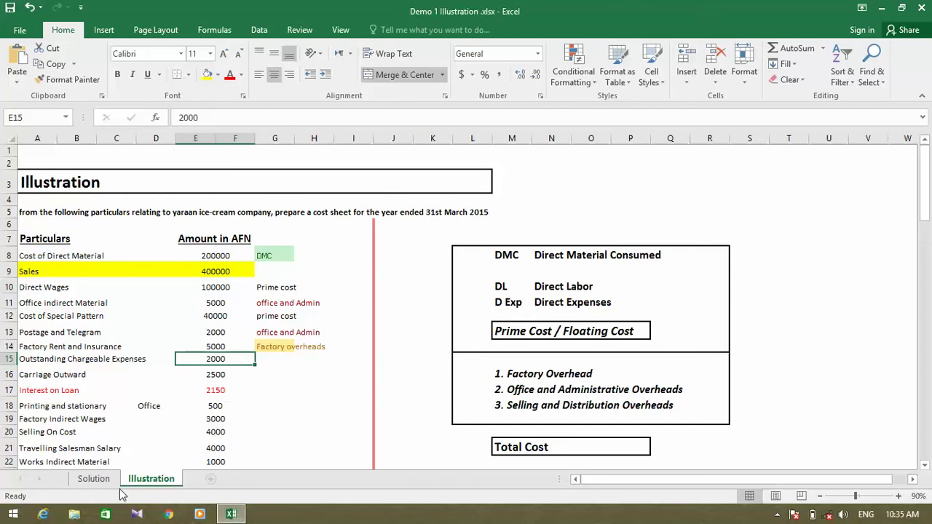
key(Right)
key(Right)
key(Up)
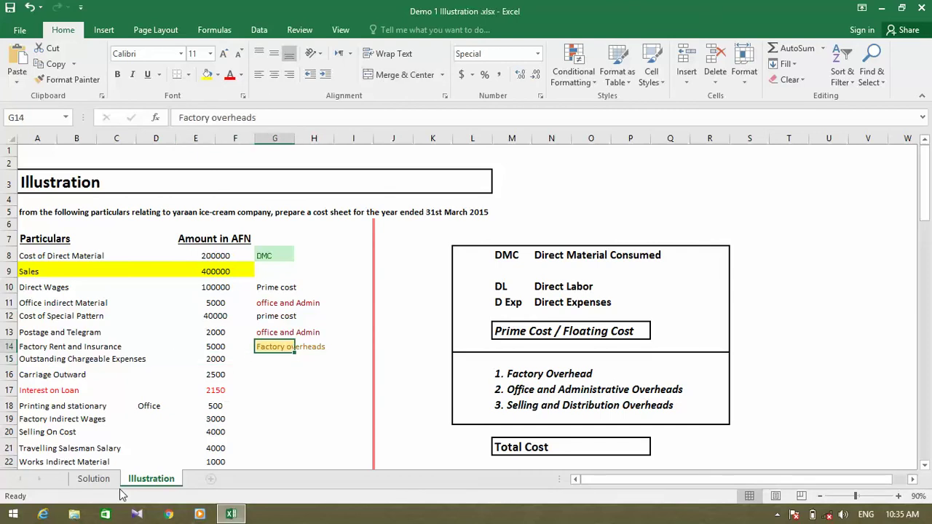
text(Fac)
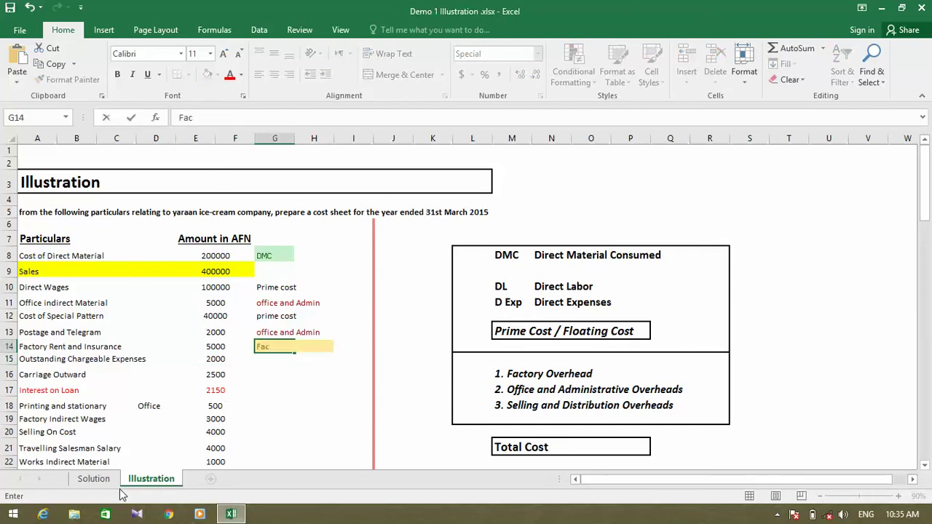
text(tory Ove)
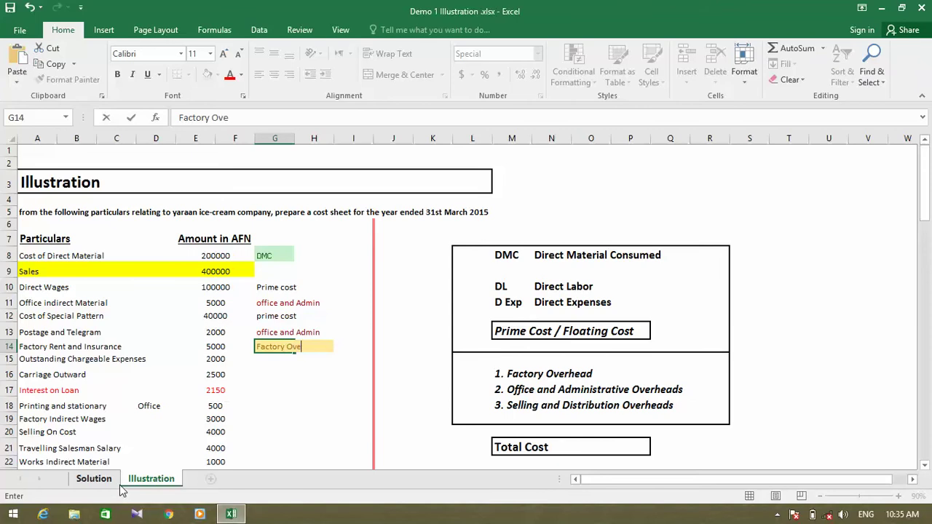
text(rheads)
key(Return)
- Examine the Outstanding Chargeable Expenses item in row 15 to decide its cost category
key(Left)
key(Left)
key(Left)
key(Left)
key(Left)
key(Left)
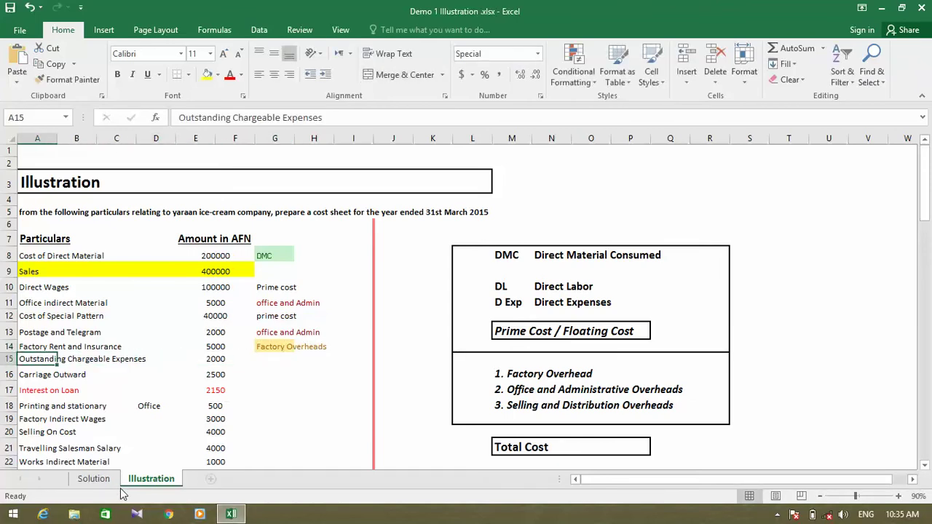
key(Right)
key(Right)
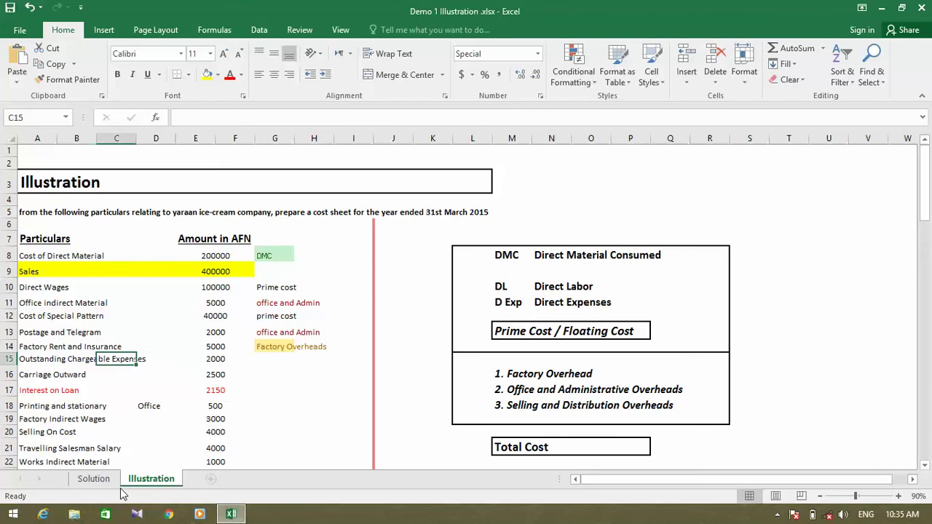
key(Left)
key(Left)
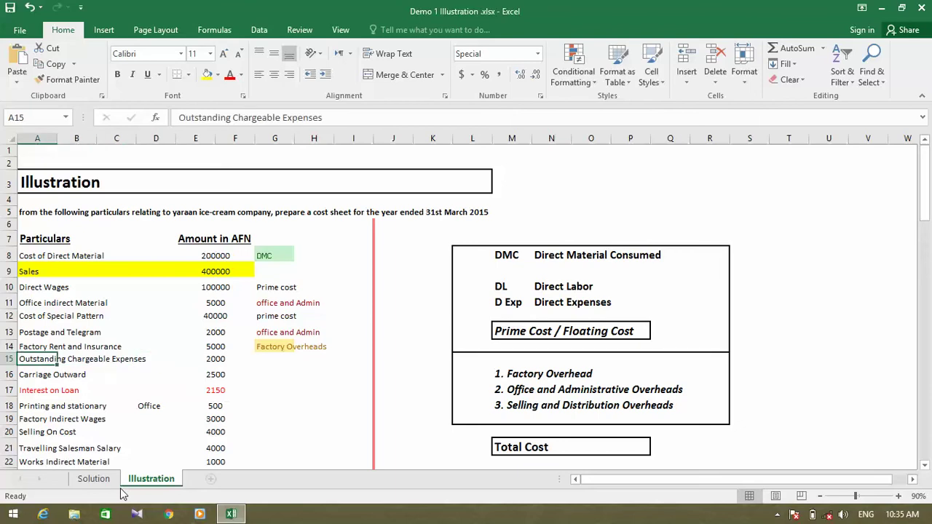
key(Right)
key(Right)
key(Right)
key(Left)
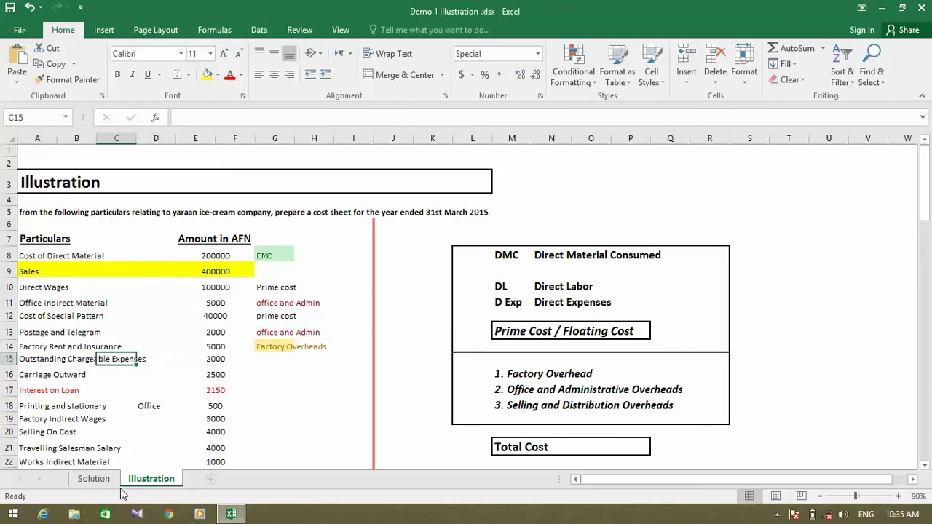
key(Left)
key(Left)
key(Right)
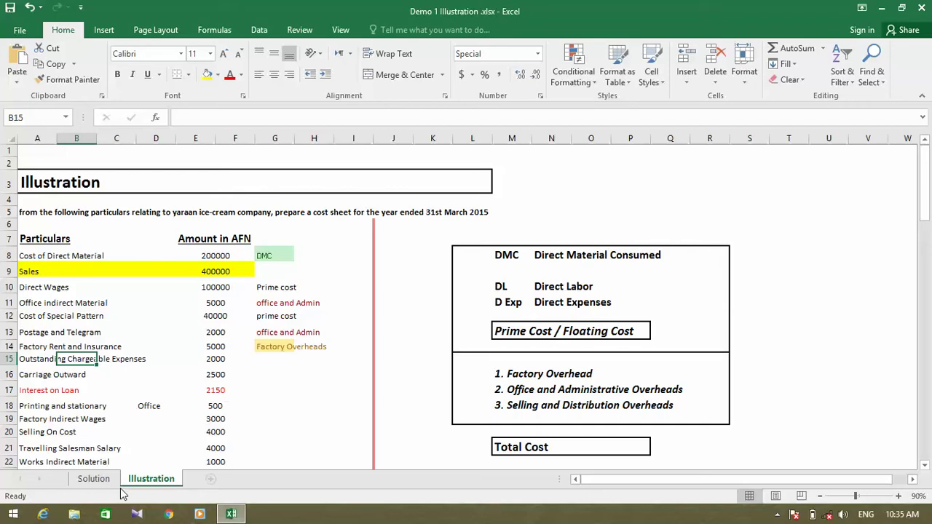
key(Left)
key(Right)
key(Right)
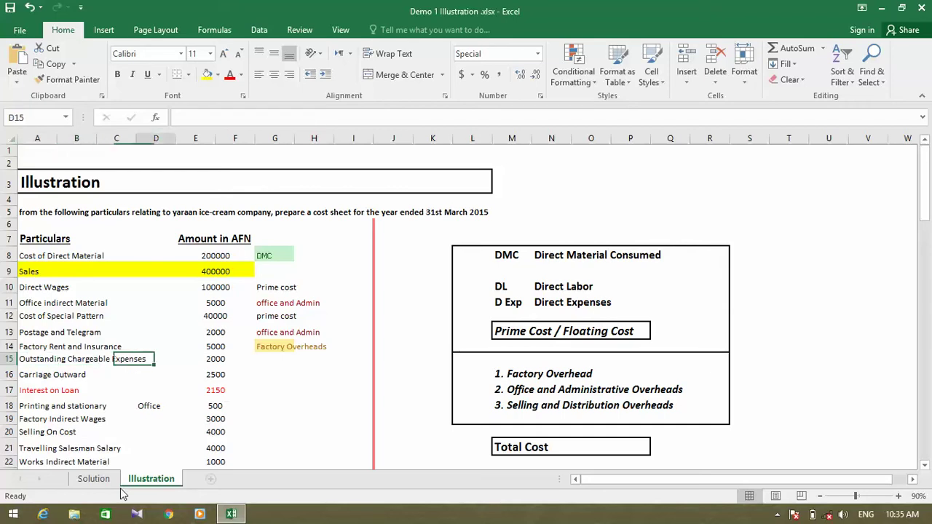
key(Left)
key(Left)
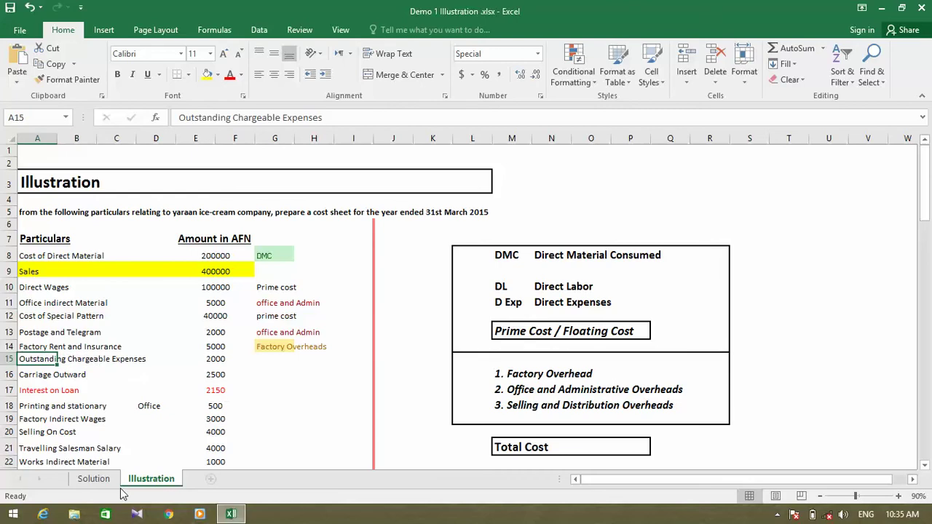
key(Right)
key(Right)
key(Left)
key(Right)
key(Left)
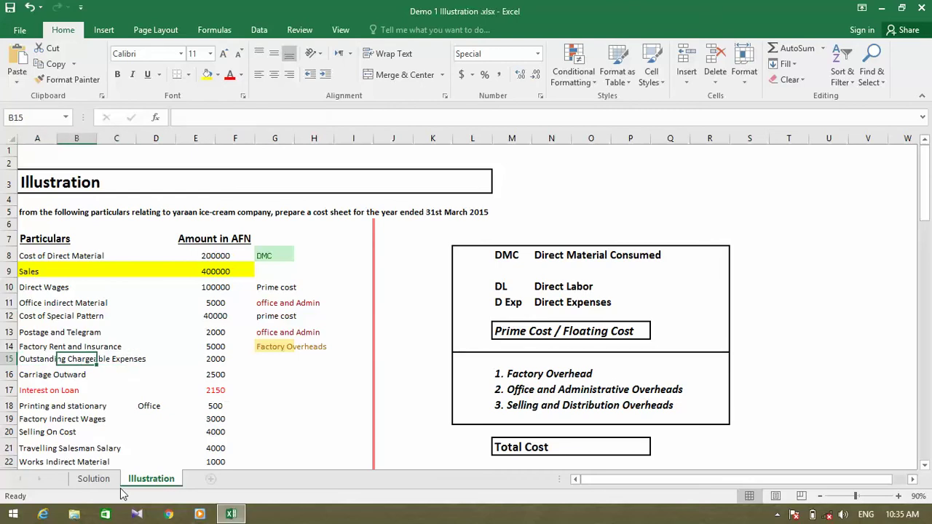
key(Left)
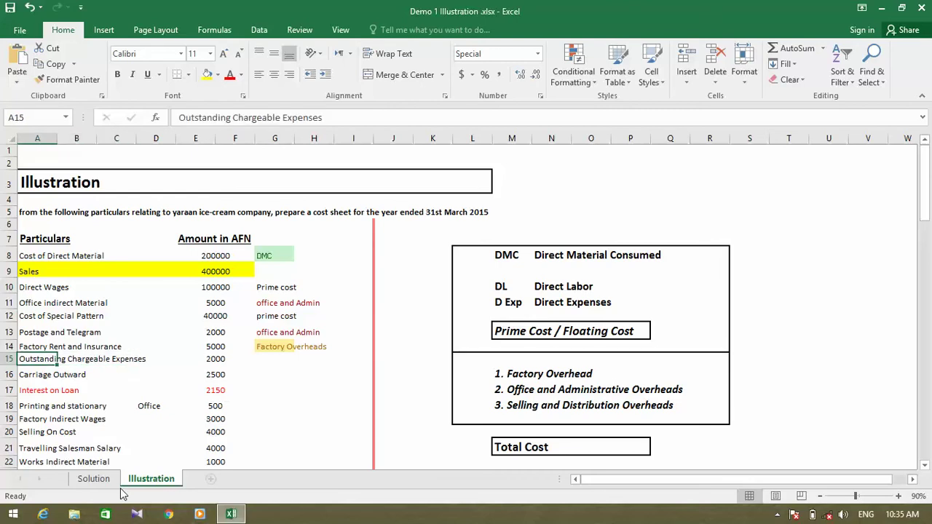
key(Right)
key(Right)
key(Right)
key(Left)
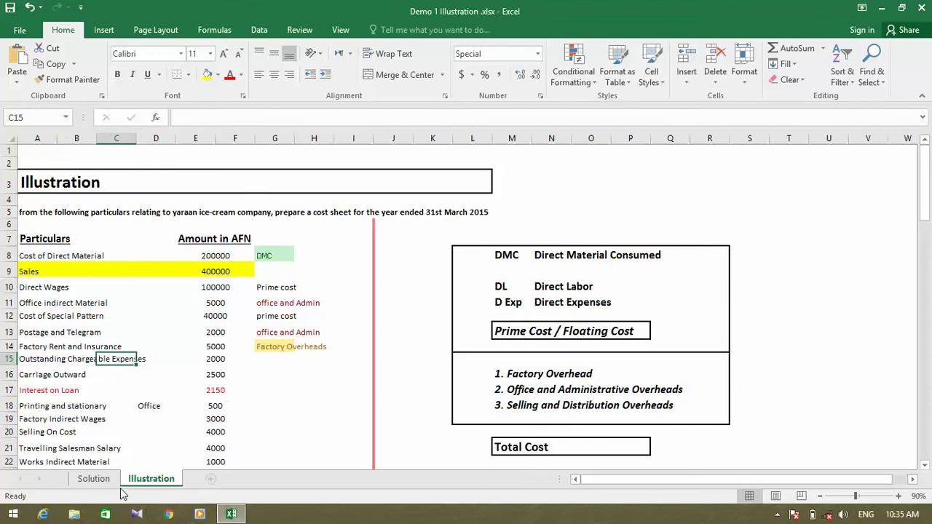
key(Left)
key(Left)
- Label Outstanding Chargeable Expenses as Prime cost in G15
key(Right)
key(Right)
key(Right)
key(Right)
key(Right)
key(Right)
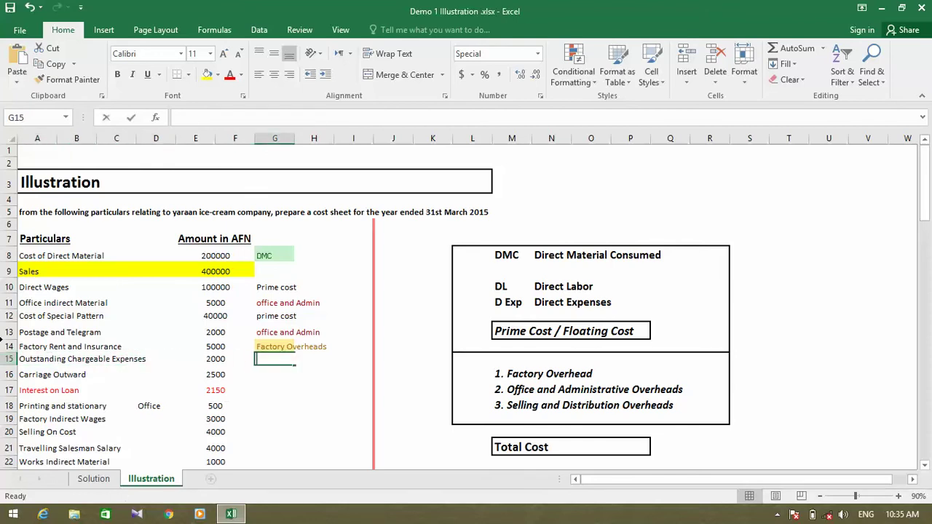
text(Prime cost)
key(Return)
- Examine the Carriage Outward item in row 16 to decide its cost category
key(Left)
key(Left)
key(Left)
key(Left)
key(Left)
key(Left)
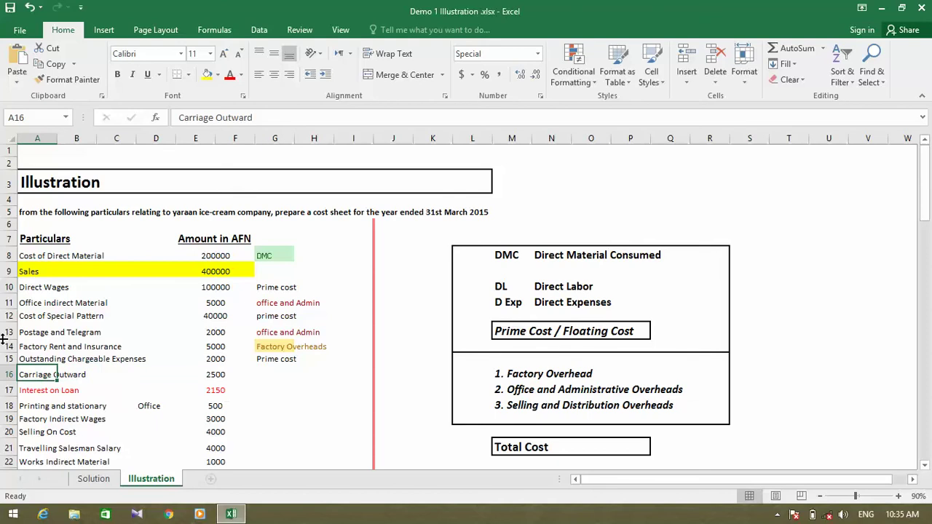
key(Right)
key(Left)
key(Right)
key(Right)
key(Right)
key(Right)
key(Right)
key(Right)
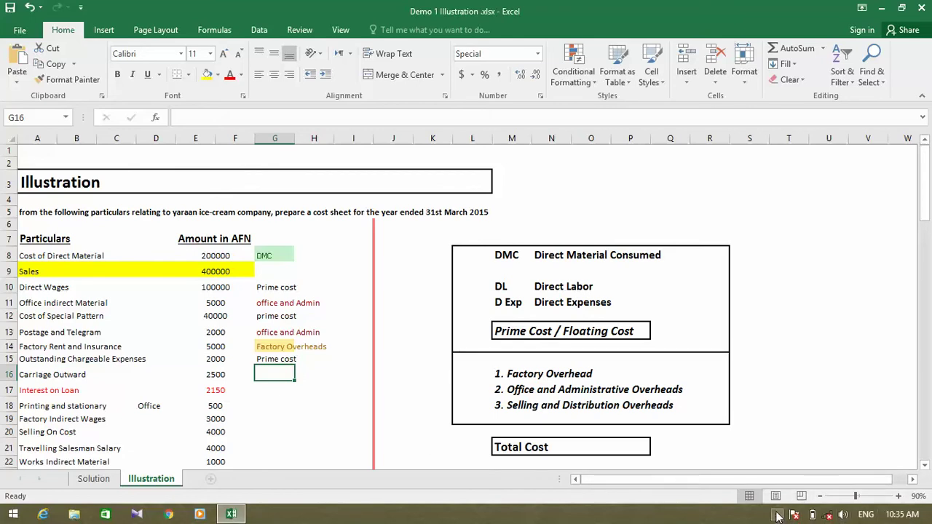
key(Left)
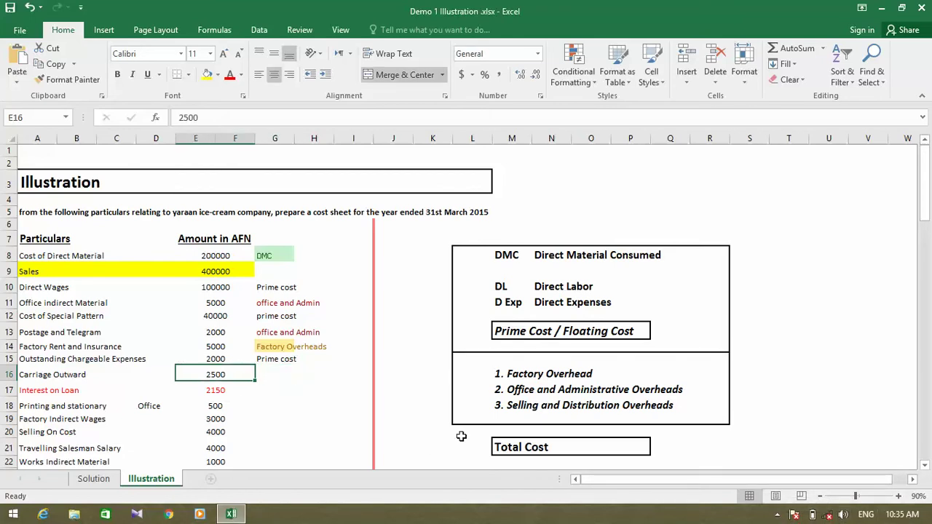
key(Left)
key(Left)
key(Left)
key(Left)
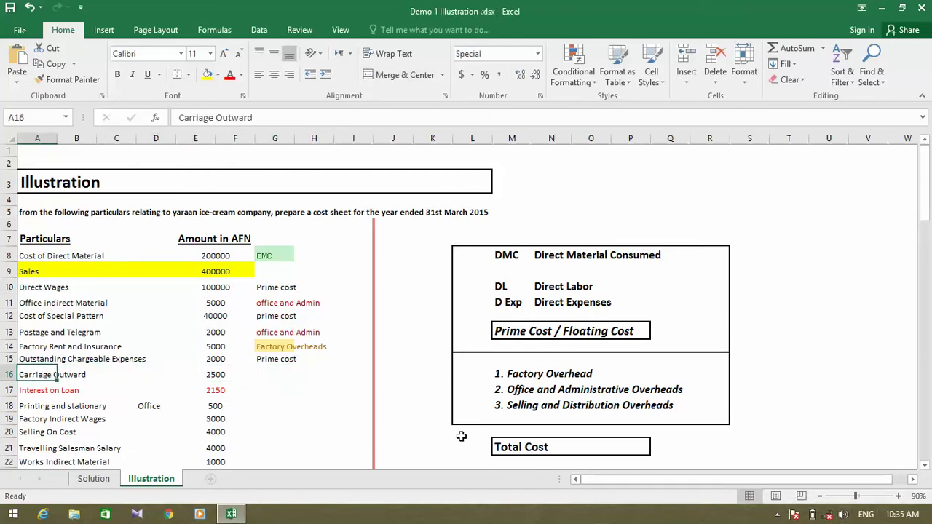
key(Right)
key(Right)
key(Right)
key(Left)
key(Left)
key(Left)
- Label Carriage Outward as S&D in G16
key(Right)
key(Right)
key(Right)
key(Right)
key(Right)
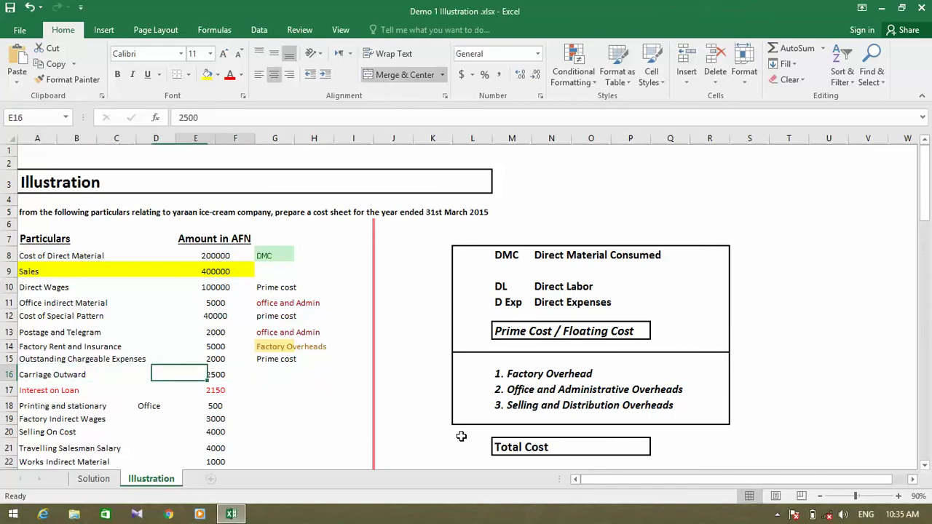
text(S)
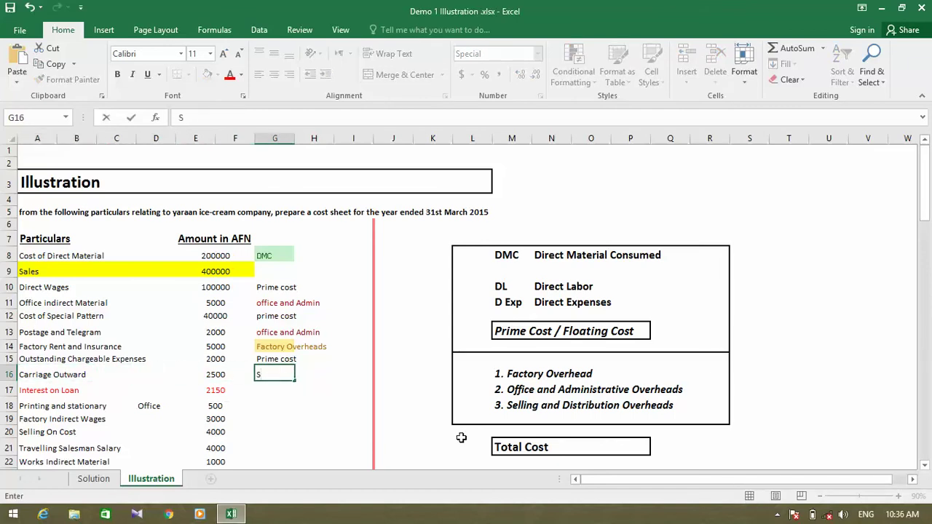
text(&D)
key(Return)
- Review the Carriage Outward row again and look over the items in rows 17 and 18
key(ctrl+Left)
key(ctrl+Left)
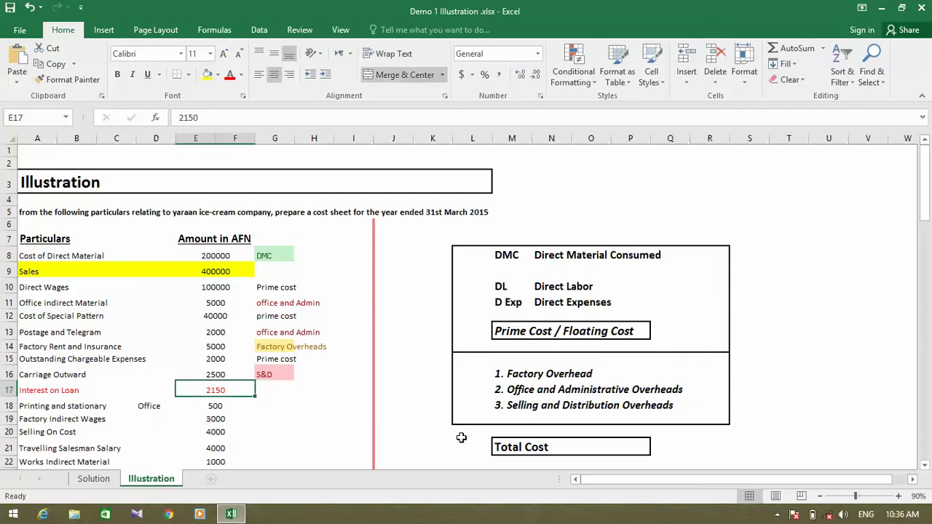
key(Down)
key(Up)
key(Up)
key(Right)
key(Right)
key(Right)
key(Right)
key(Right)
key(Right)
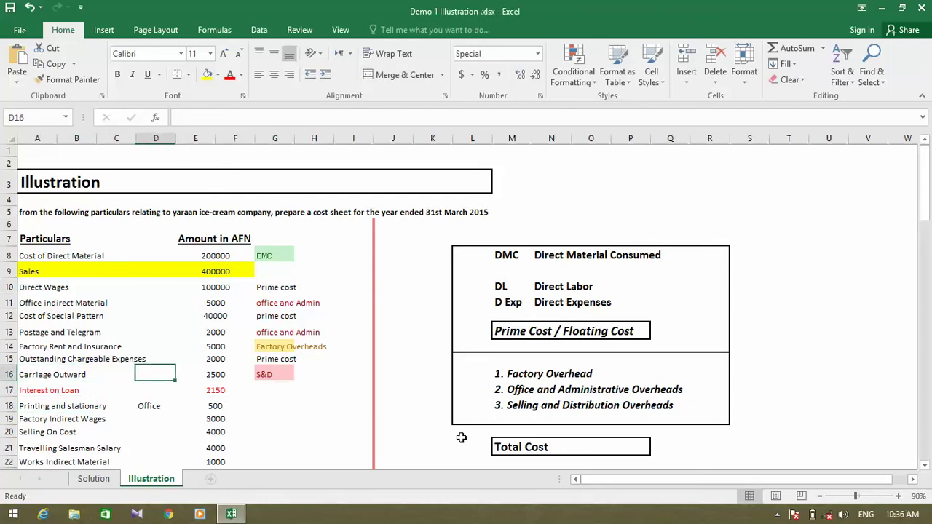
key(Left)
key(Left)
key(Left)
key(Left)
key(Left)
key(Down)
key(Down)
key(Left)
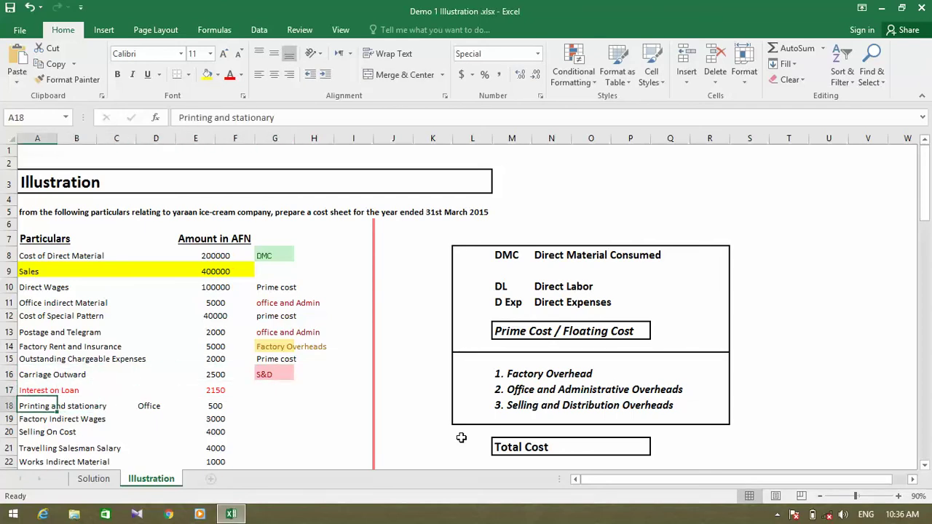
- Examine the Interest on Loan item in row 17 to decide whether it belongs in the cost sheet
key(Up)
key(Right)
key(Right)
key(Right)
key(ctrl+Left)
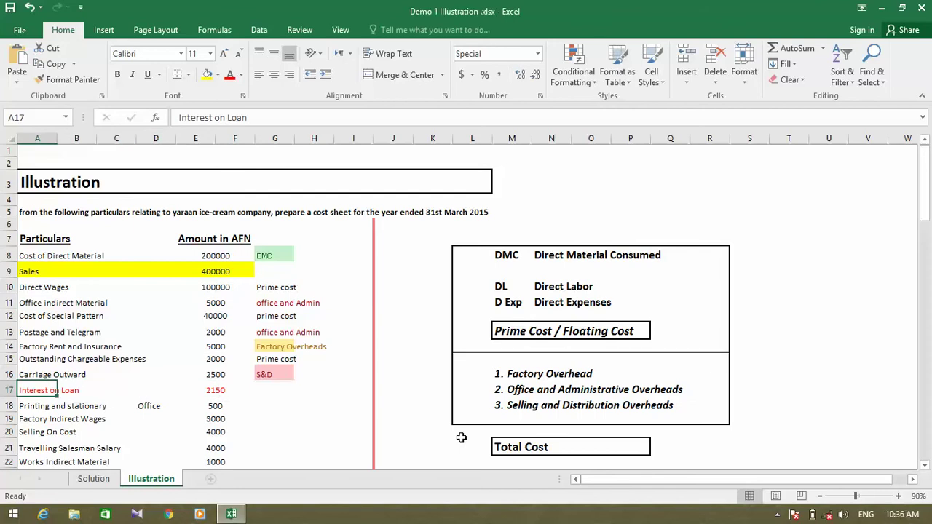
key(shift+Right)
key(shift+Right)
key(shift+Right)
key(shift+Right)
key(shift+Right)
key(shift+Right)
key(shift+Left)
key(shift+Left)
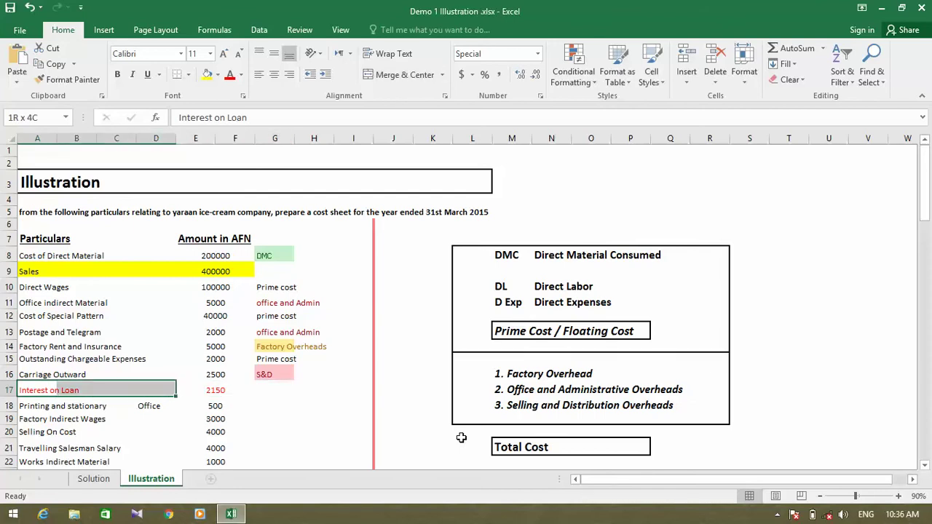
key(Down)
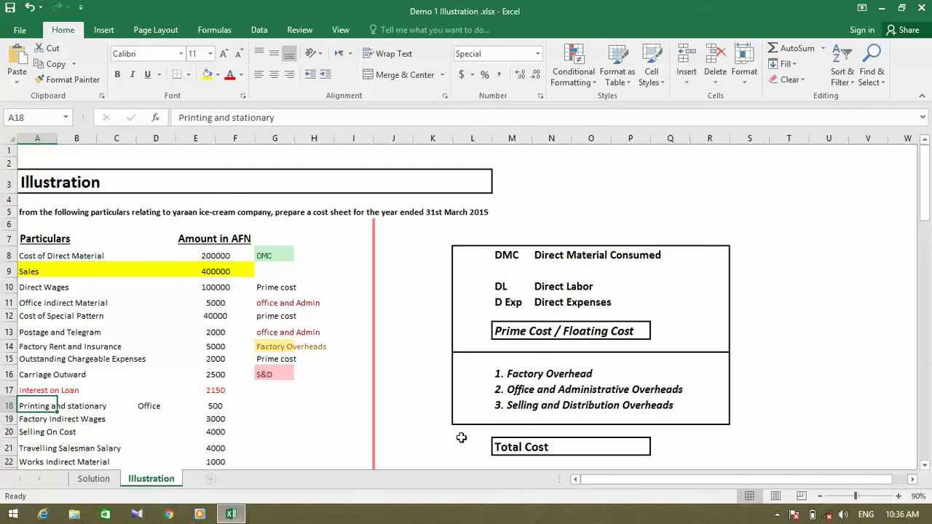
key(Up)
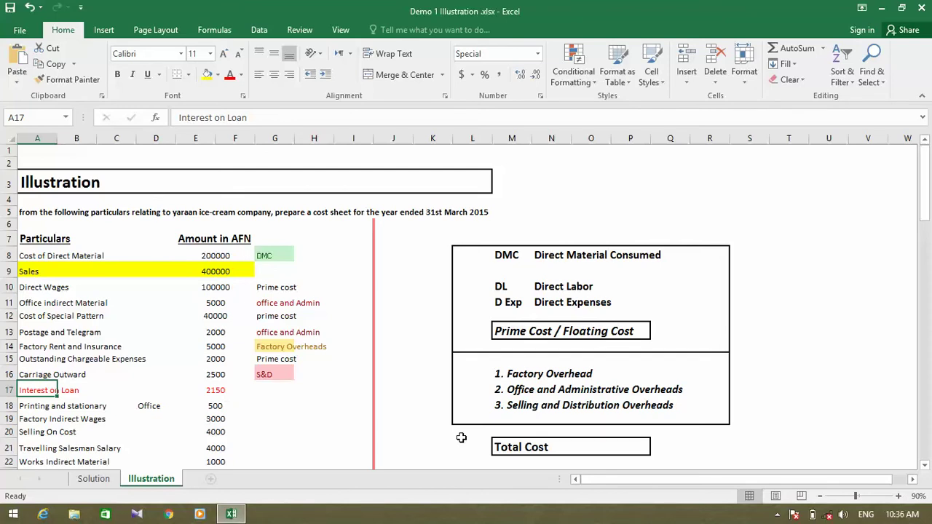
- Check the Interest on Loan item again together with its amount in row 17
key(Right)
key(Right)
key(Right)
key(Right)
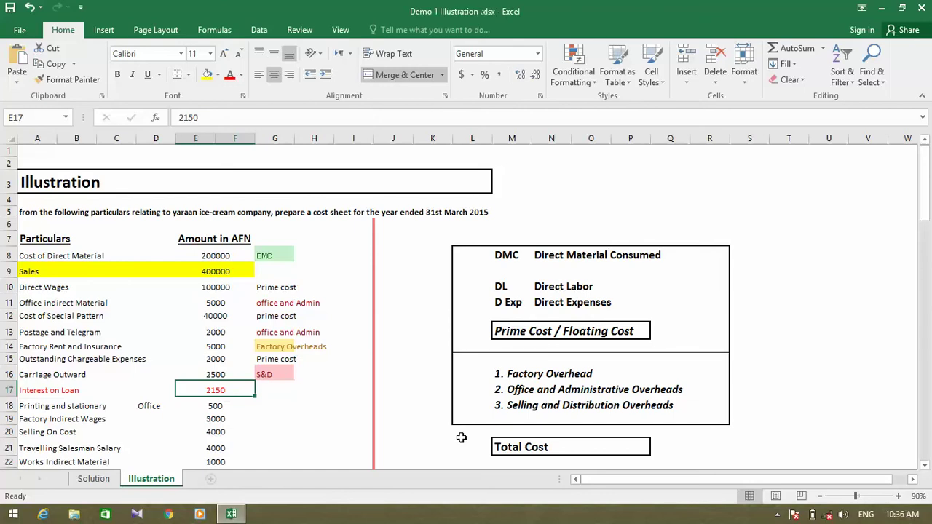
key(Left)
key(Left)
key(Left)
key(Left)
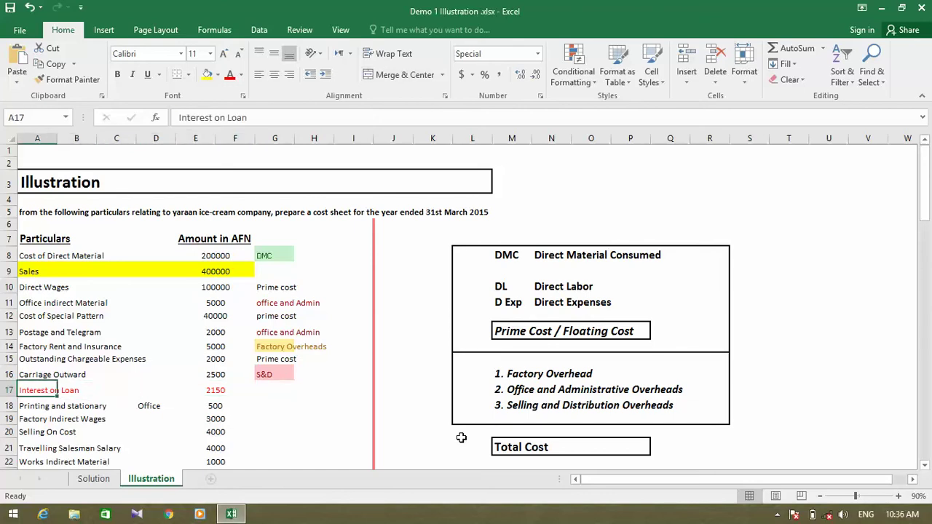
key(Down)
key(Right)
key(Right)
key(Right)
key(Up)
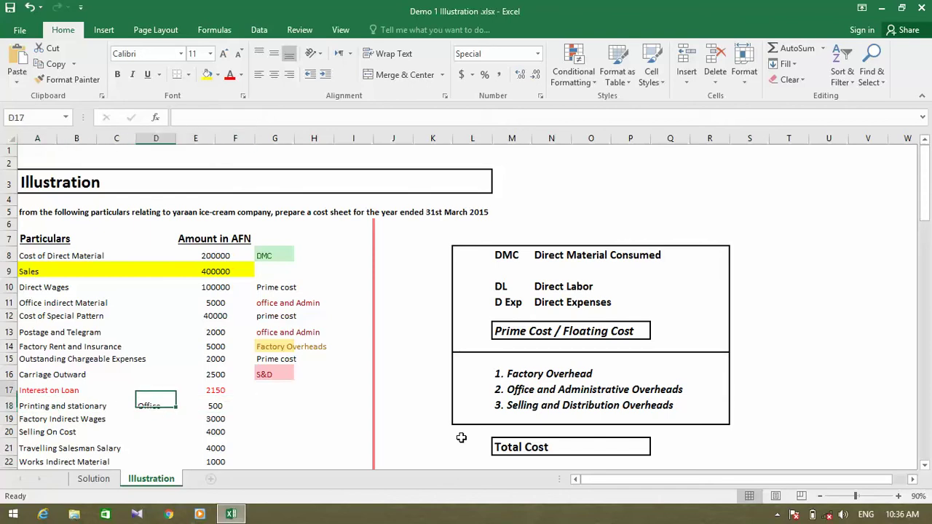
key(Left)
key(Left)
key(Left)
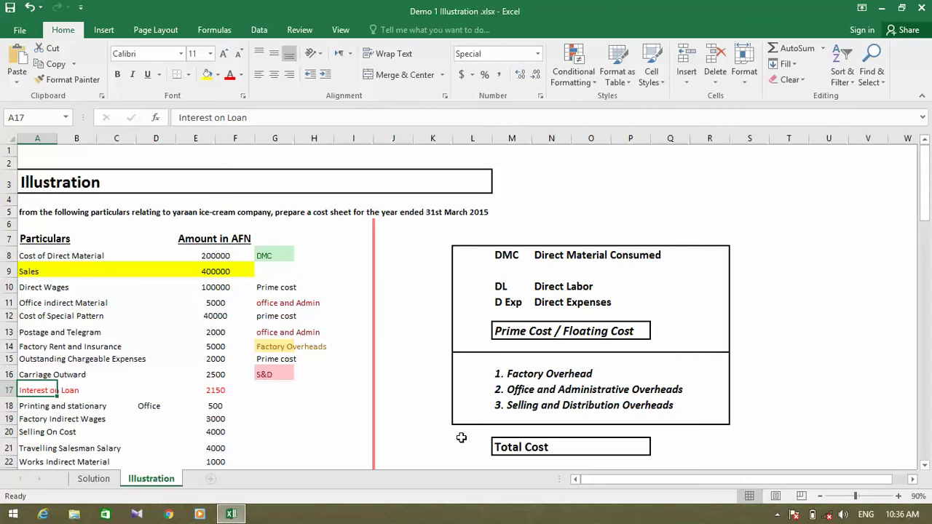
key(Right)
key(Right)
key(Right)
key(Right)
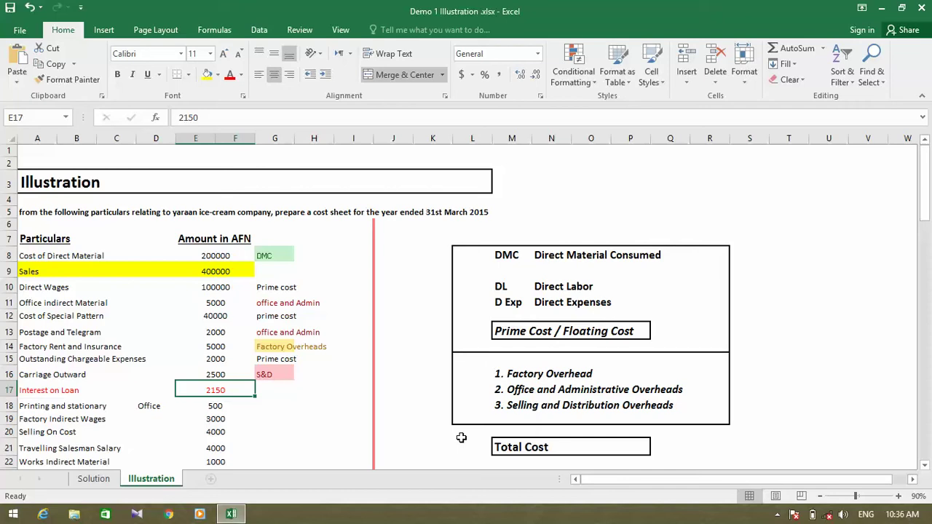
- Review the Interest on Loan row against the neighbouring items in rows 16 and 18
key(Left)
key(Left)
key(Up)
key(Left)
key(Left)
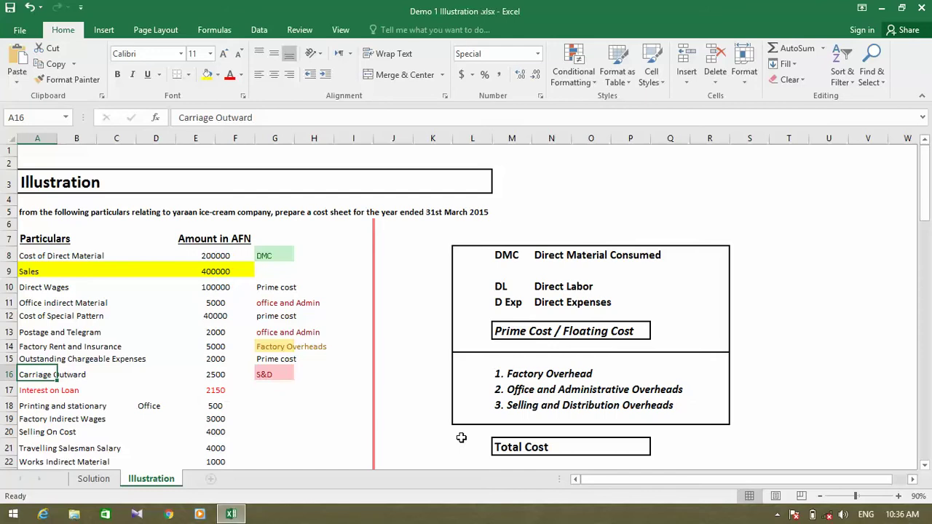
key(Down)
key(Down)
key(Right)
key(Right)
key(Right)
key(Up)
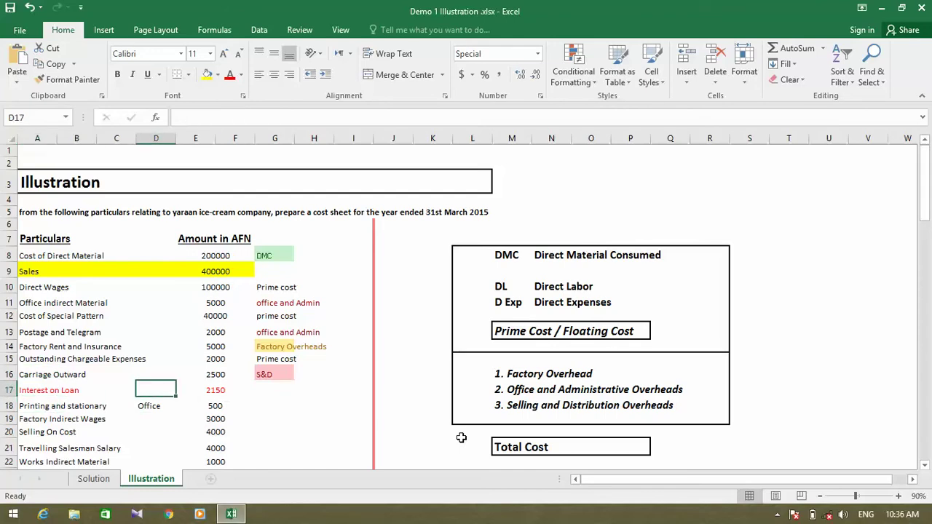
key(Right)
key(Left)
key(Left)
key(Left)
key(Left)
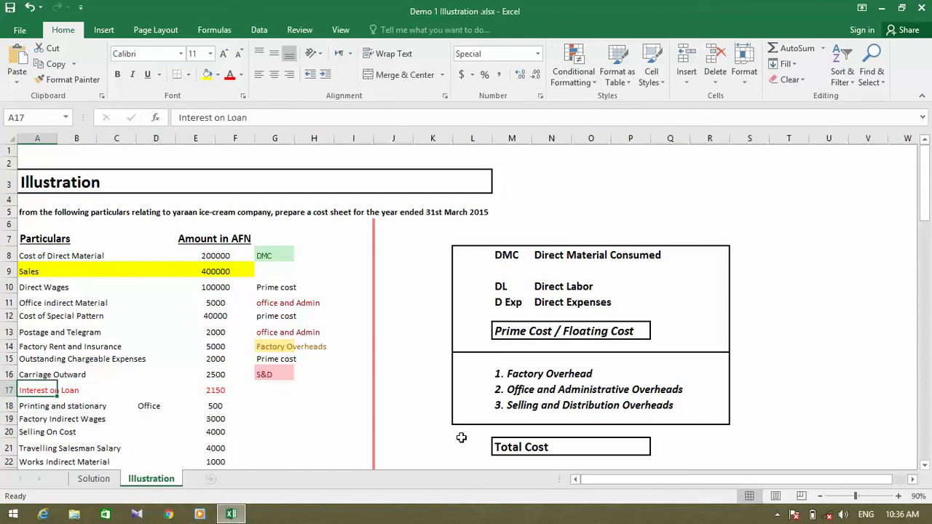
- Label Printing and stationary as office and Admin in G18
key(Down)
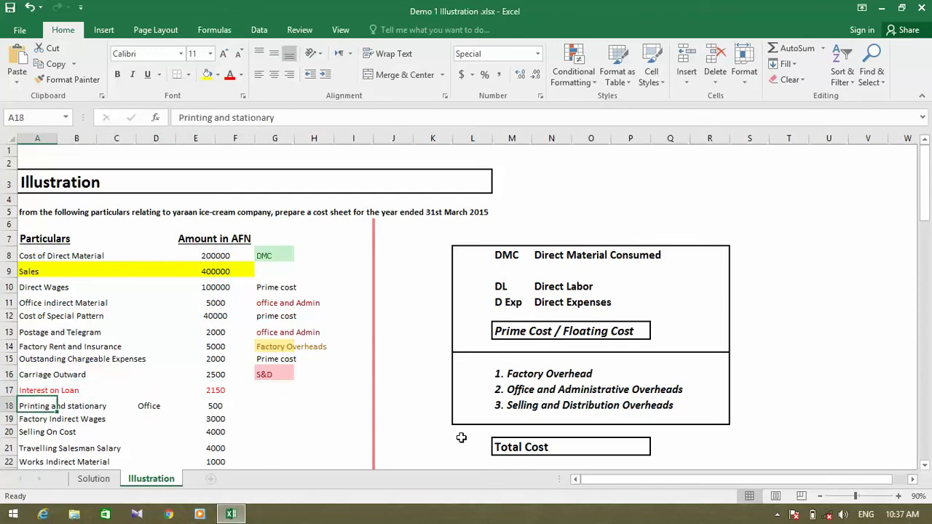
key(Right)
key(Right)
key(Right)
key(Right)
key(Right)
key(Right)
key(Right)
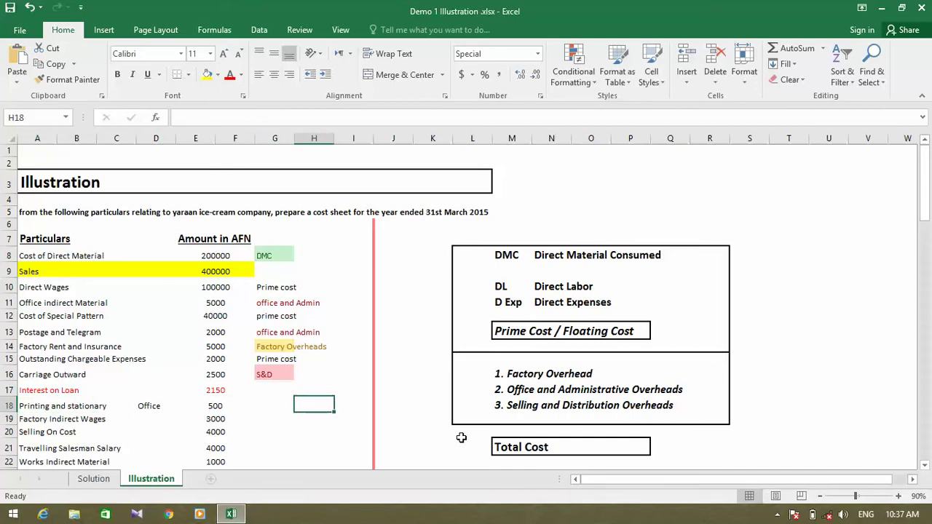
key(Left)
text(o)
key(Return)
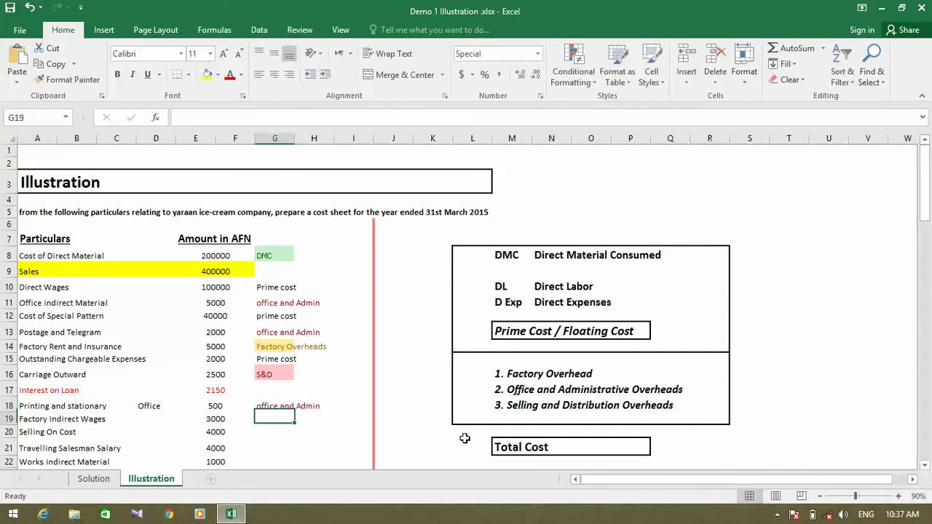
- Look over the Factory Indirect Wages item in row 19
key(Left)
key(Left)
key(Left)
key(Left)
key(Left)
key(Left)
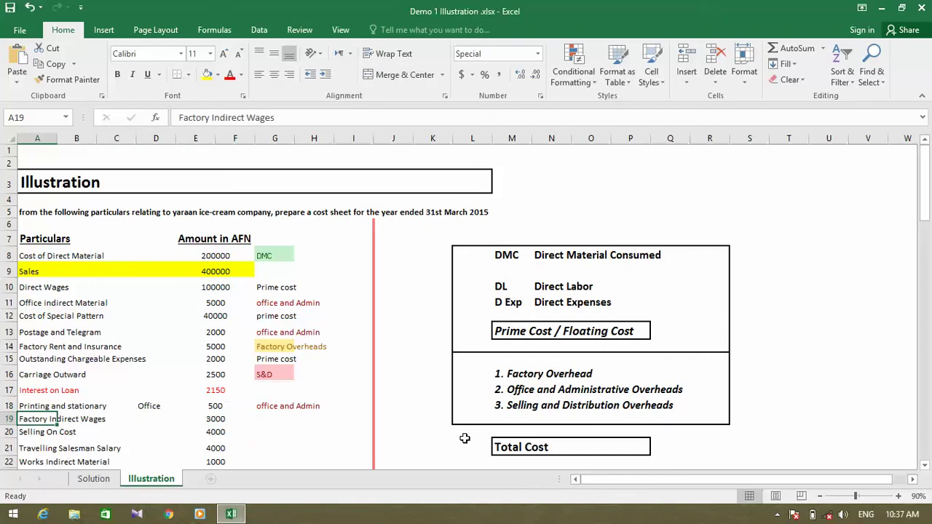
key(Right)
key(Right)
key(Right)
key(Left)
key(Left)
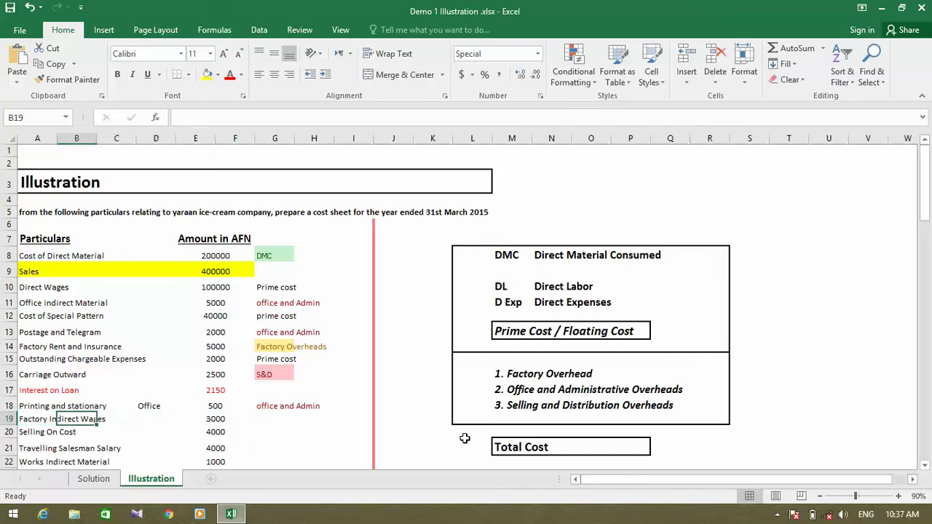
key(Left)
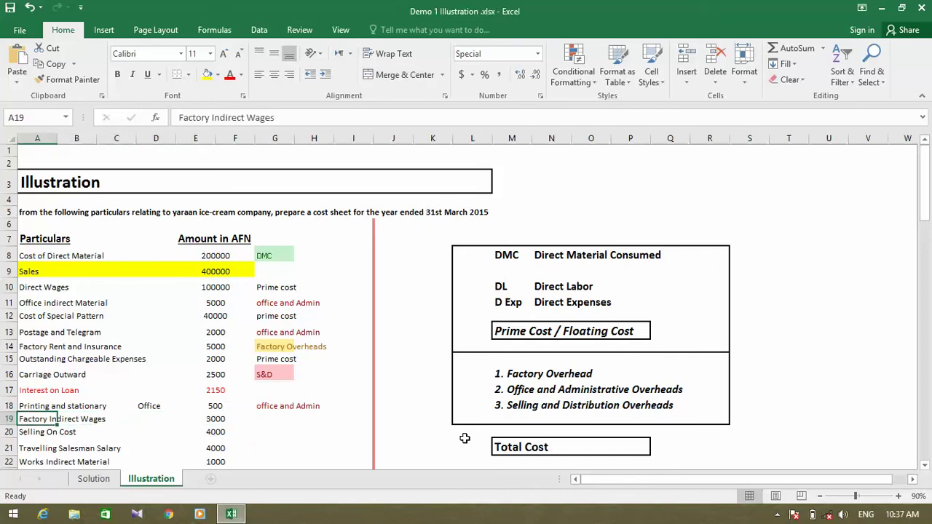
- Review the Printing and stationary row, including its Office note, amount and category label
key(Up)
key(ctrl+Right)
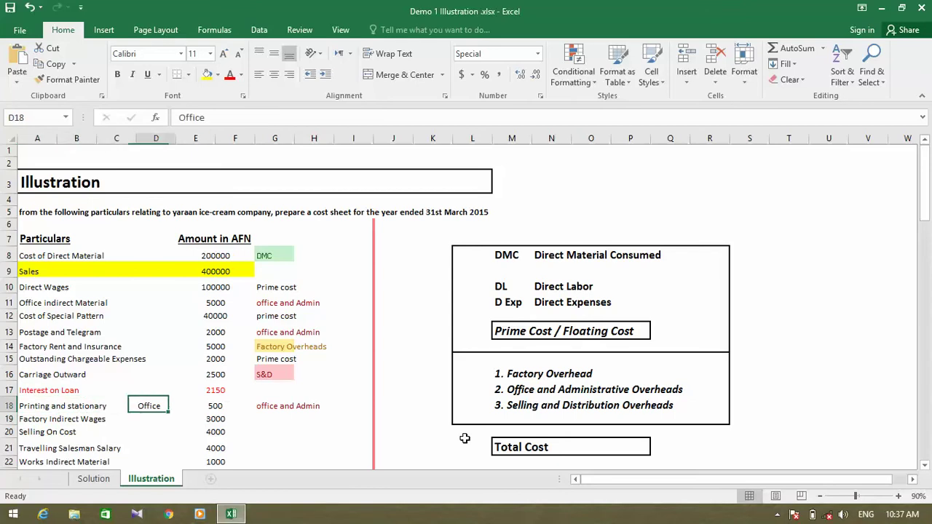
key(ctrl+Right)
key(ctrl+Right)
key(Home)
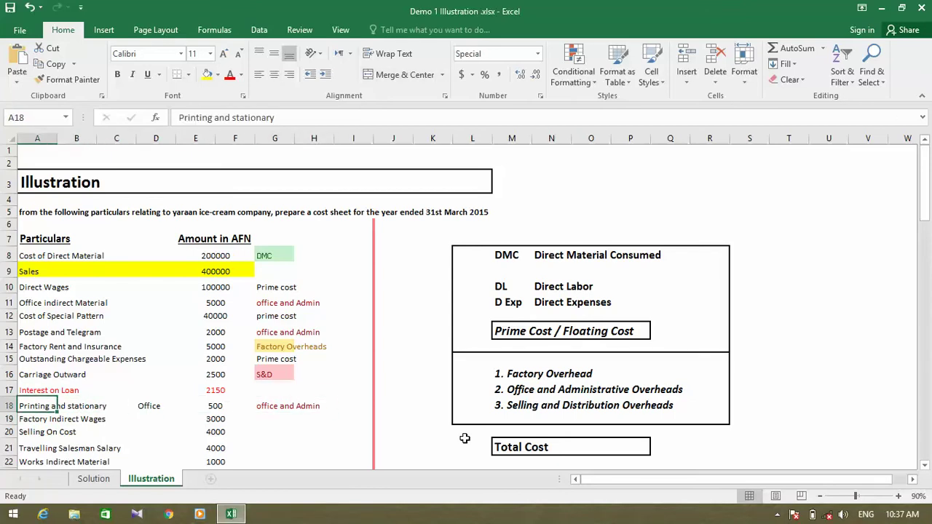
key(Right)
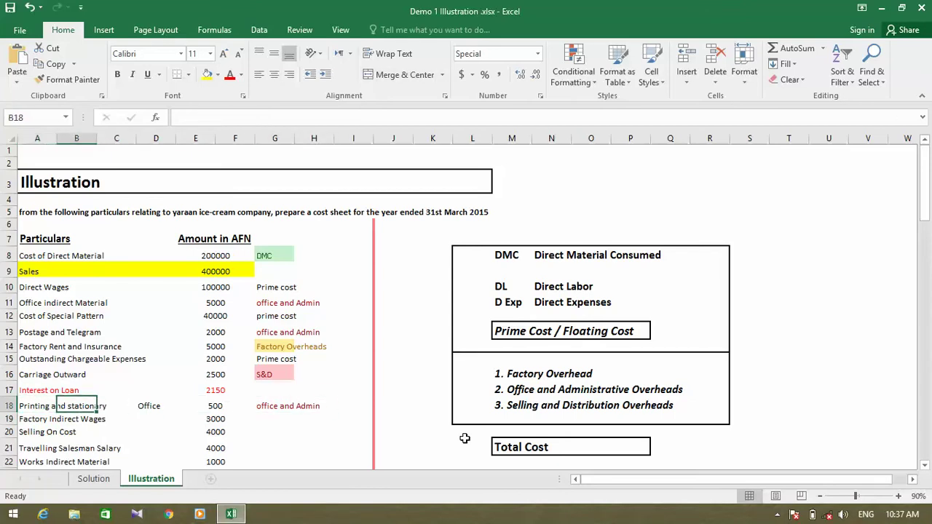
key(Left)
key(Right)
key(Left)
key(Right)
key(Right)
key(Right)
key(Right)
key(Right)
key(Right)
key(Right)
key(Left)
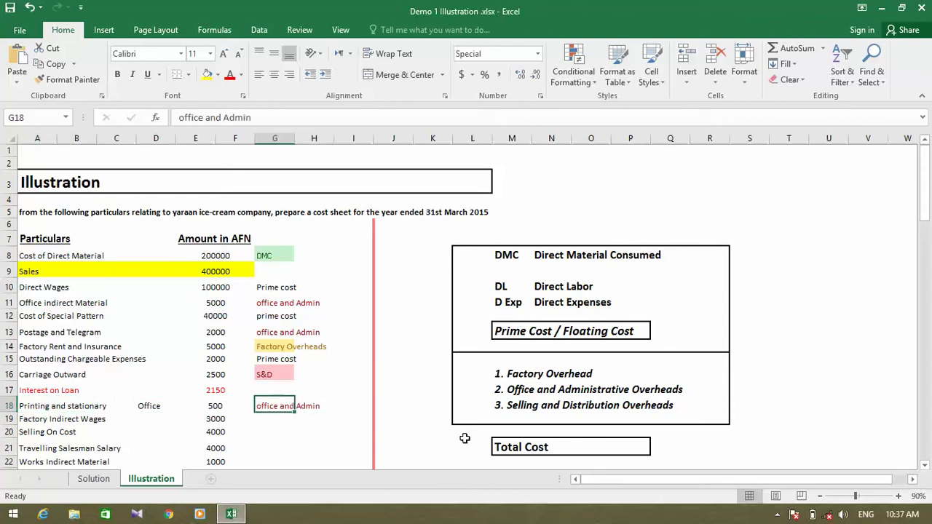
- Compare the category label in G18 with the labels above it and recheck the Printing and stationary item
key(Up)
key(Up)
key(Up)
key(Up)
key(Down)
key(Down)
key(Down)
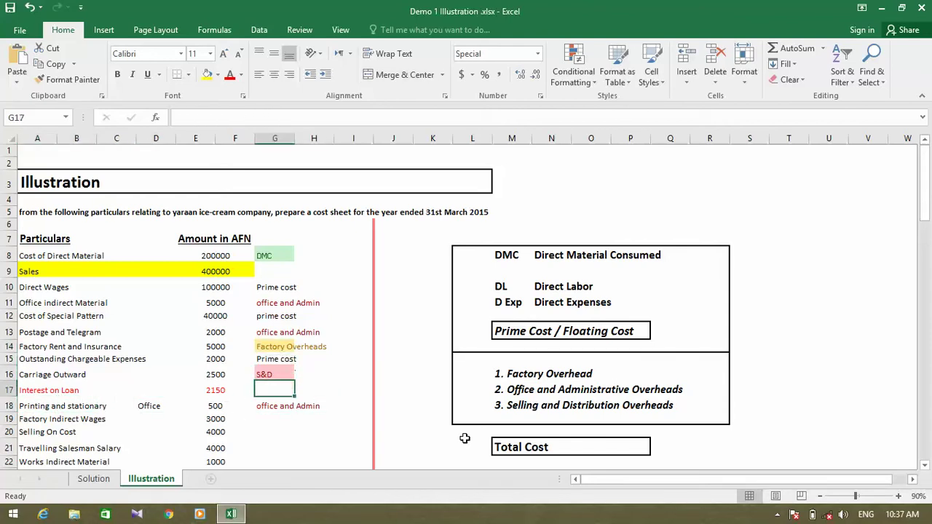
key(Down)
key(Left)
key(Left)
key(Left)
key(Left)
key(Left)
key(Left)
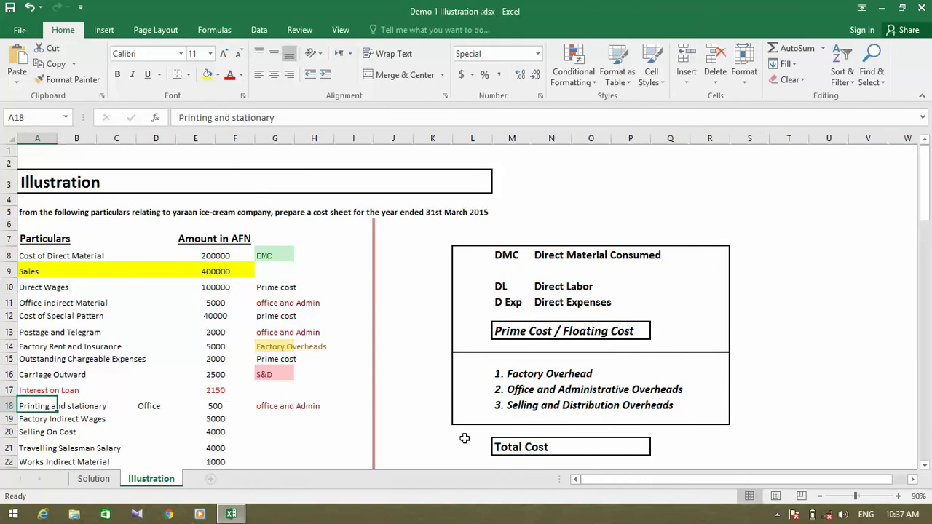
key(Right)
key(Right)
key(Right)
key(Right)
key(Left)
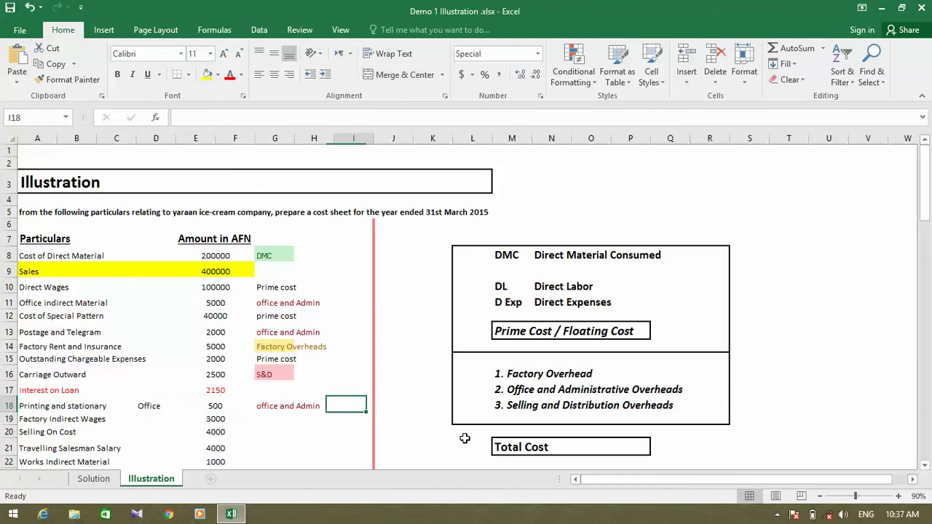
- Examine the Factory Indirect Wages item in row 19 to decide its cost category
key(Down)
key(Right)
key(Home)
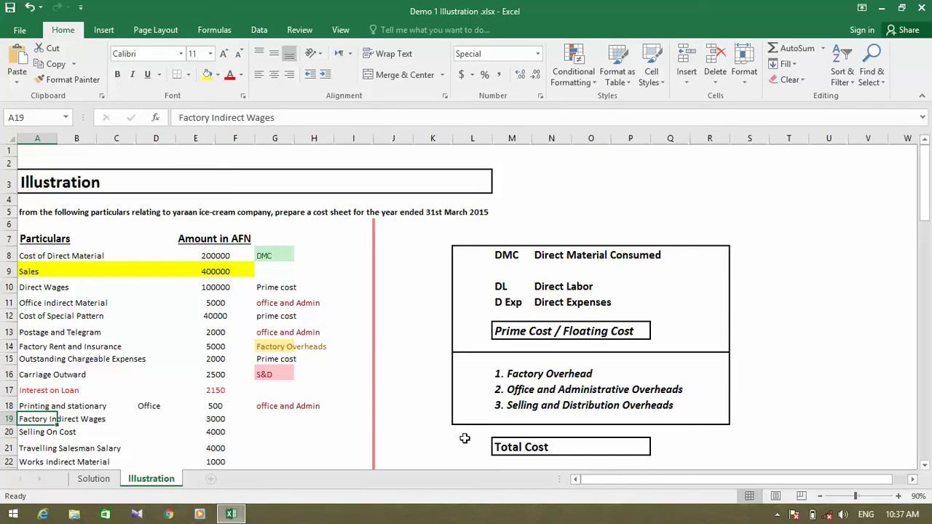
key(Right)
key(Right)
key(Right)
key(Right)
key(Left)
key(Left)
key(Left)
key(Left)
key(ctrl+Right)
key(Left)
key(Left)
key(Left)
key(Left)
key(Right)
key(Right)
key(Left)
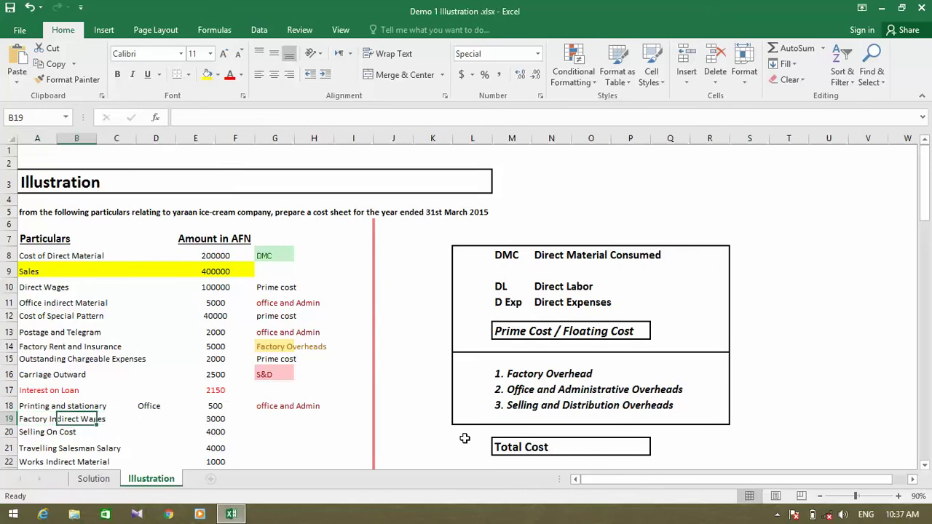
key(Left)
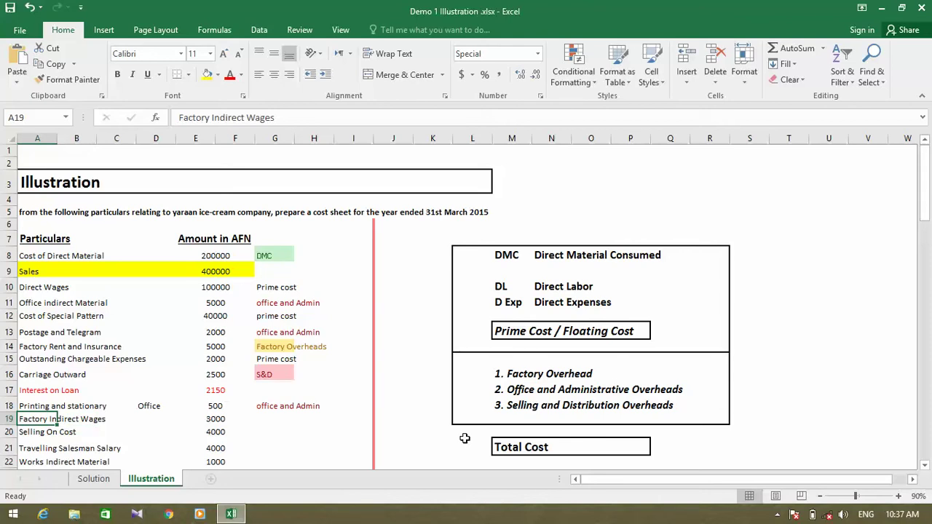
key(Right)
key(Right)
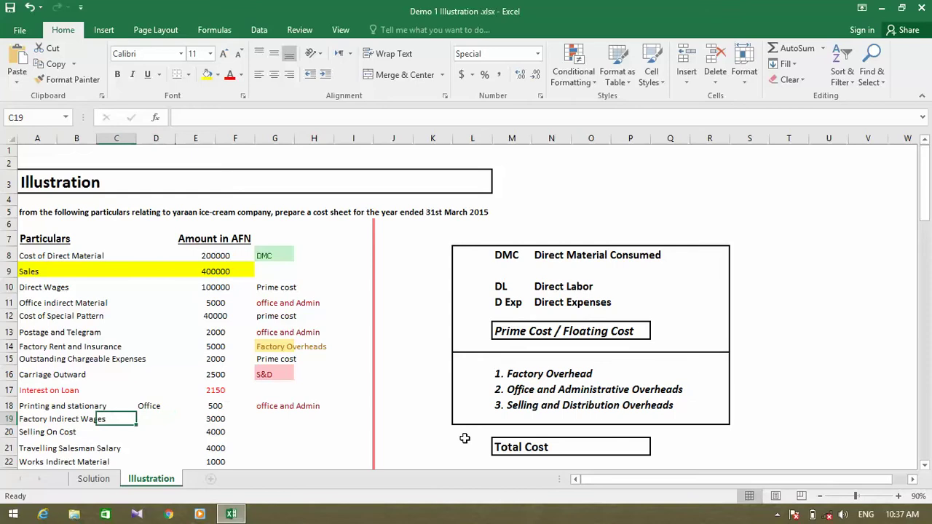
key(Left)
key(Left)
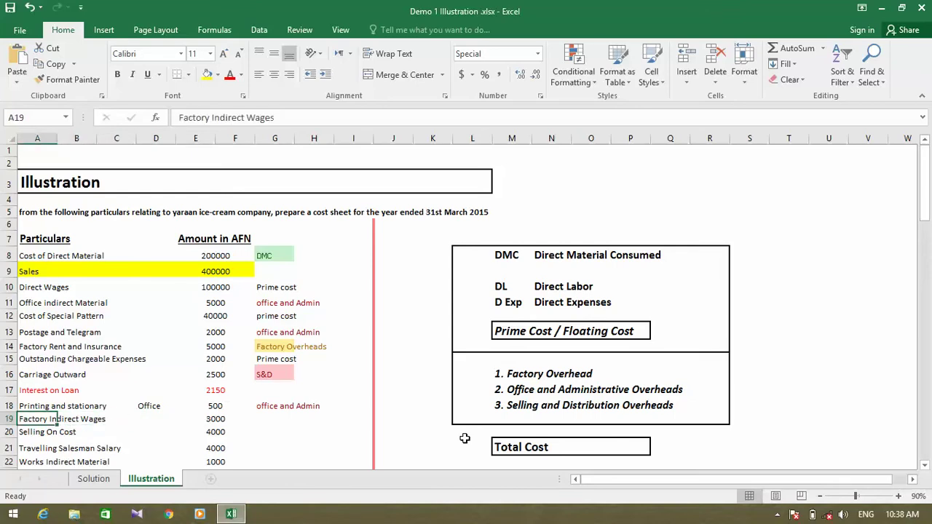
- Label Factory Indirect Wages as Factory Overheads in G19
key(Right)
key(Right)
key(Right)
key(Right)
key(Right)
key(Right)
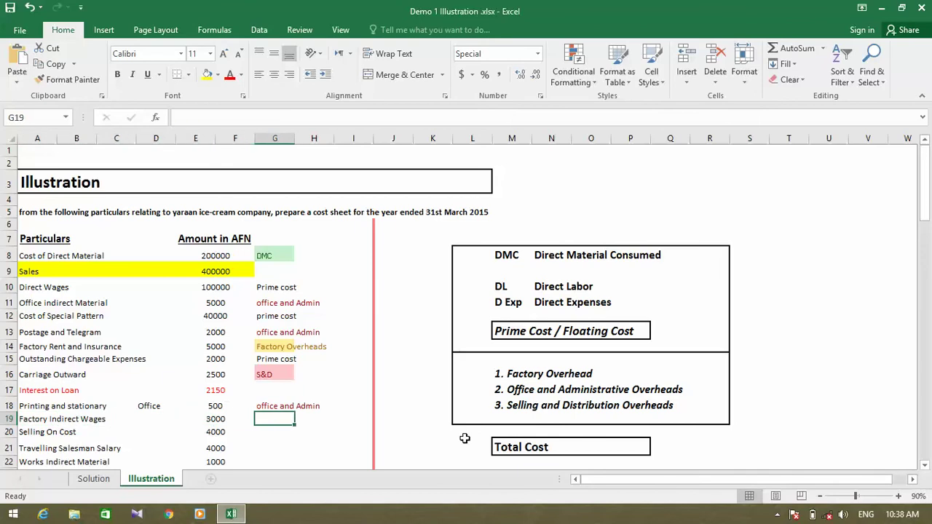
text(Factory Overheads)
key(Return)
- Examine the Selling On Cost item in row 20 to decide its cost category
key(Left)
key(Left)
key(Left)
key(Left)
key(Left)
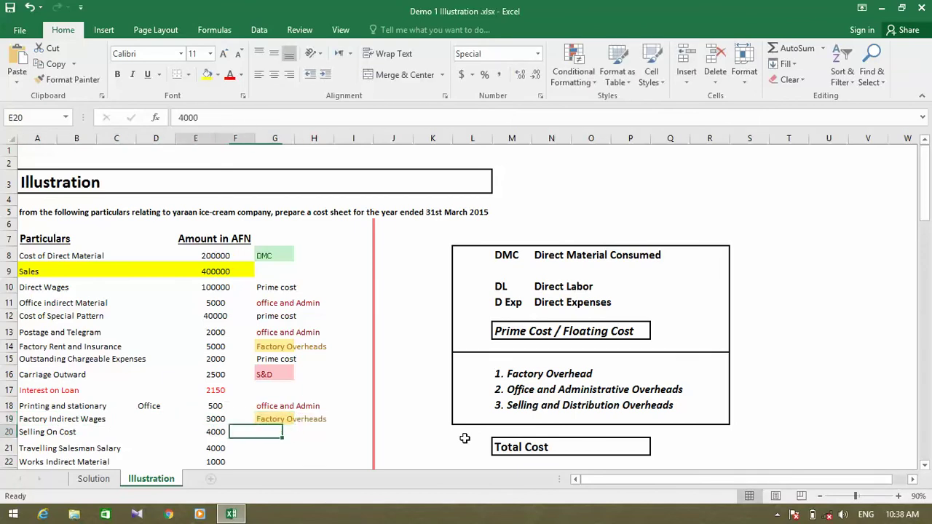
key(Left)
key(Right)
key(Right)
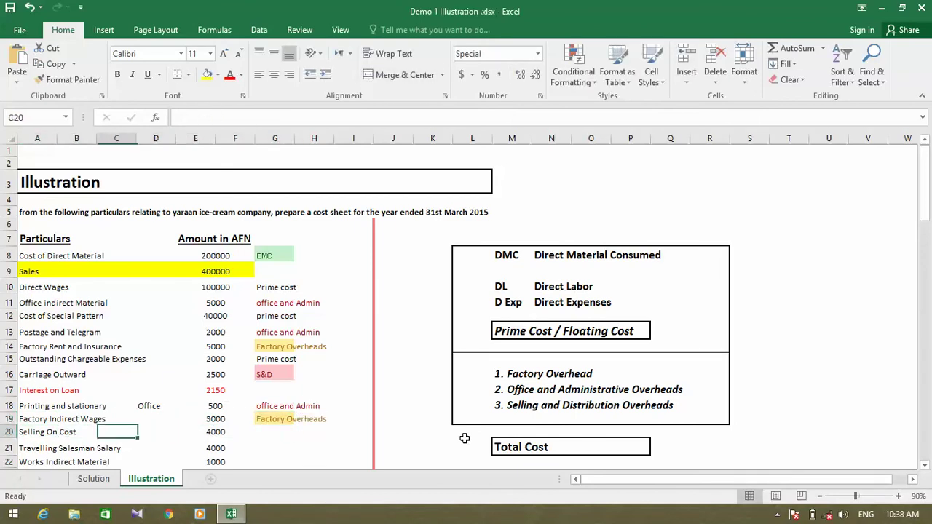
key(Left)
key(Left)
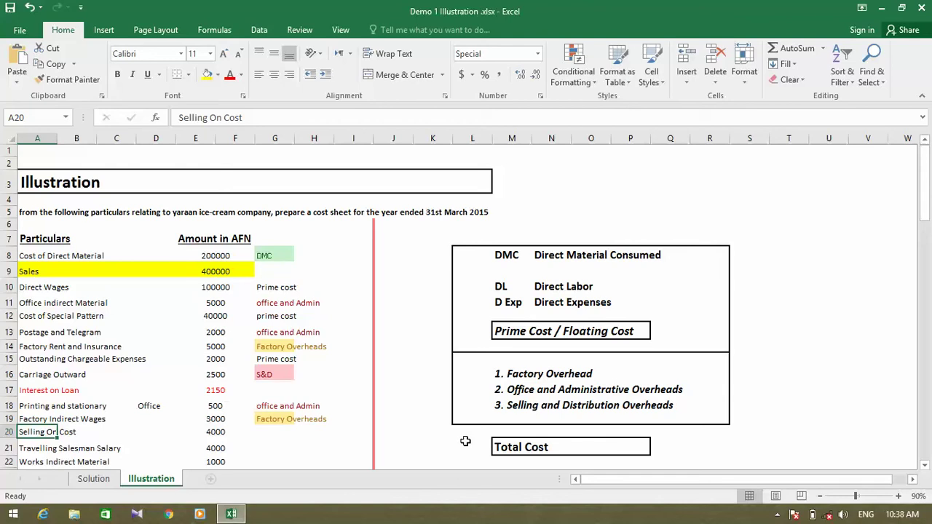
key(Right)
key(Left)
- Label Selling On Cost as S&D in G20
key(Right)
key(Right)
key(Right)
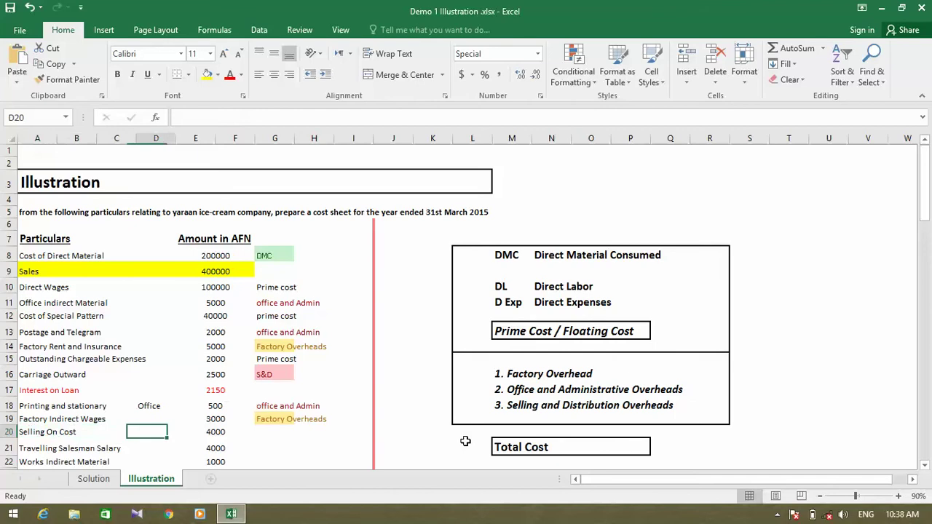
key(Right)
key(Right)
key(Right)
key(Right)
key(Left)
text(s)
key(Return)
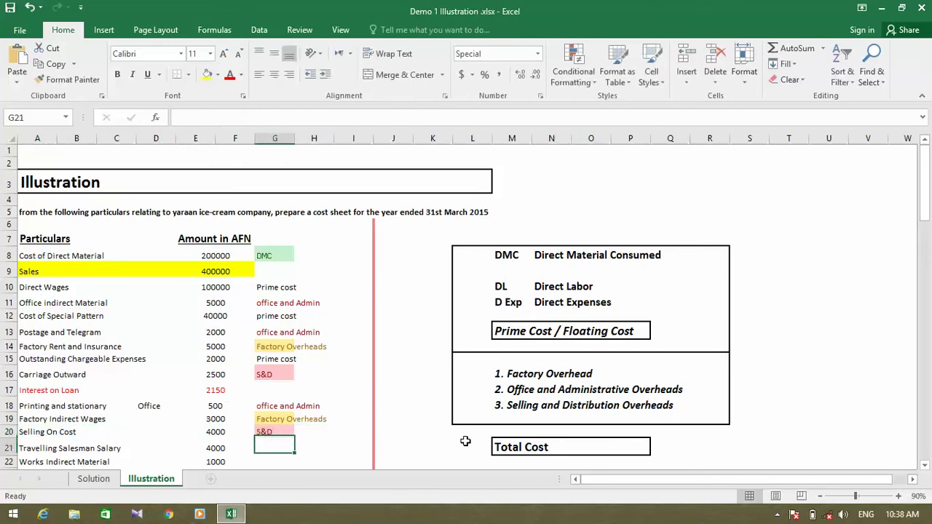
- Examine the Travelling Salesman Salary item in row 21 to decide its cost category
key(Left)
key(Left)
key(Left)
key(Left)
key(Left)
key(Left)
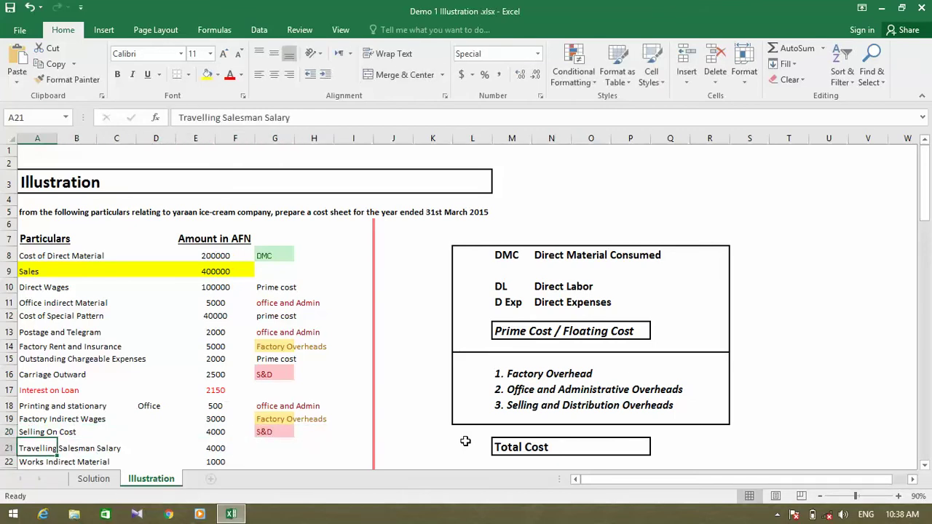
key(Down)
key(Down)
key(Down)
key(Down)
key(Up)
key(Up)
key(Up)
key(Up)
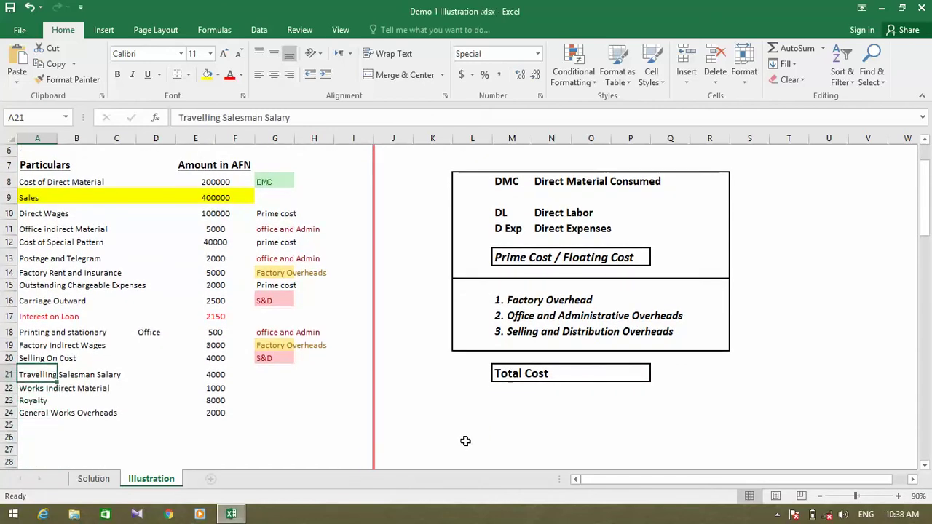
key(Right)
key(Left)
key(Right)
key(Right)
key(Right)
key(Right)
key(Left)
key(Left)
key(Left)
key(Left)
key(Right)
key(Right)
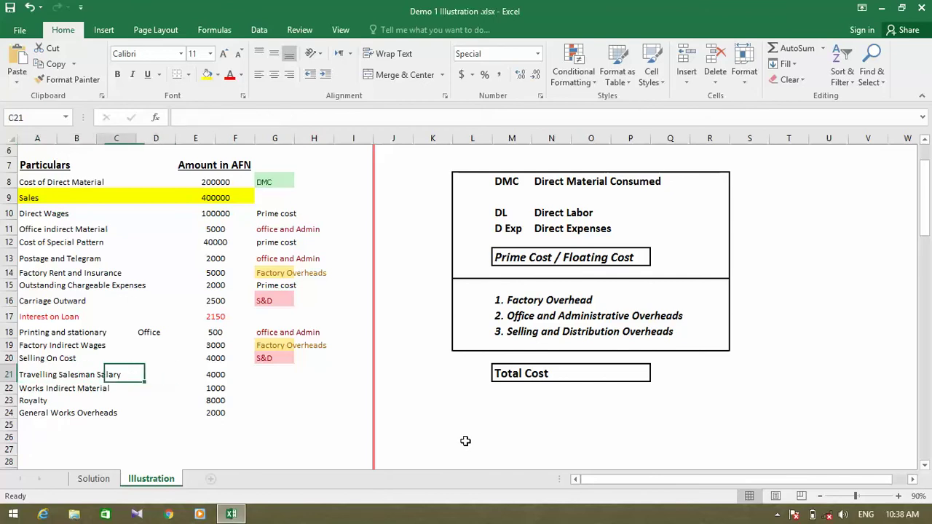
key(Left)
key(Left)
key(Right)
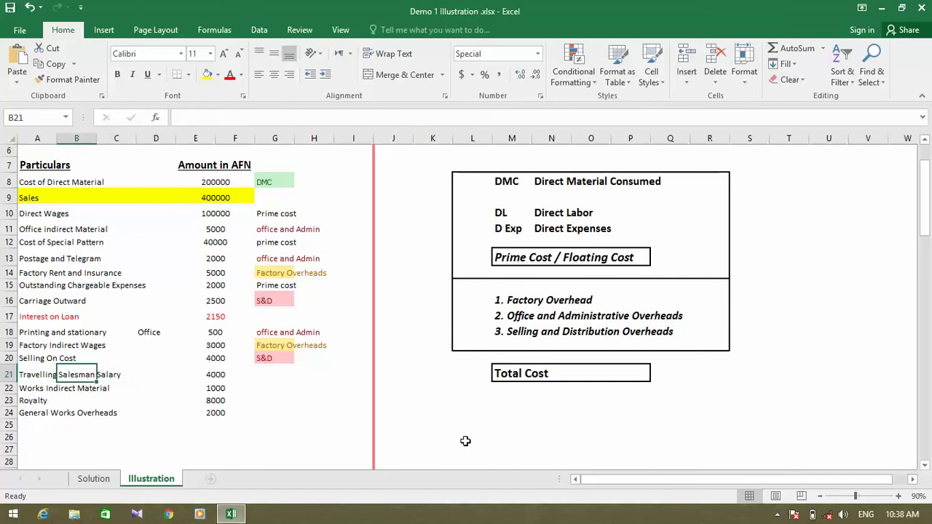
key(Left)
key(Right)
key(Left)
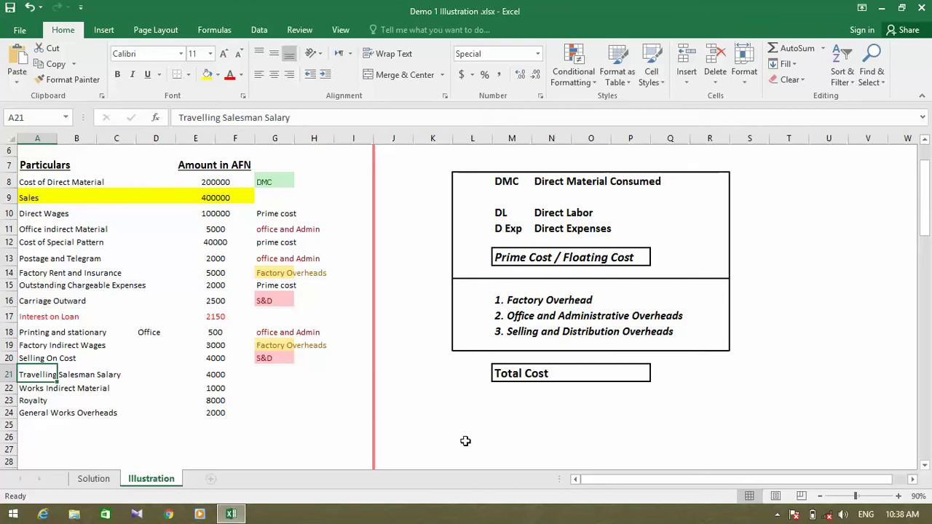
key(Right)
key(Right)
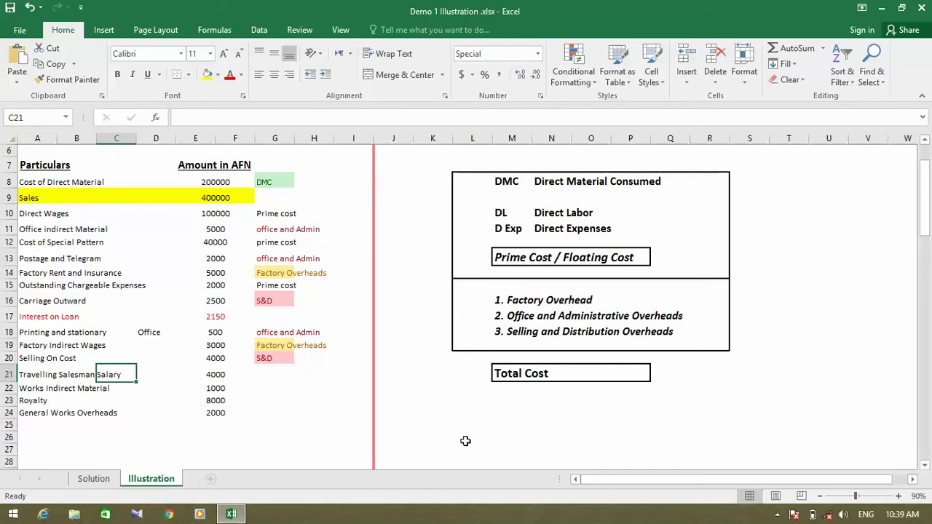
key(Left)
key(Left)
key(Right)
key(Right)
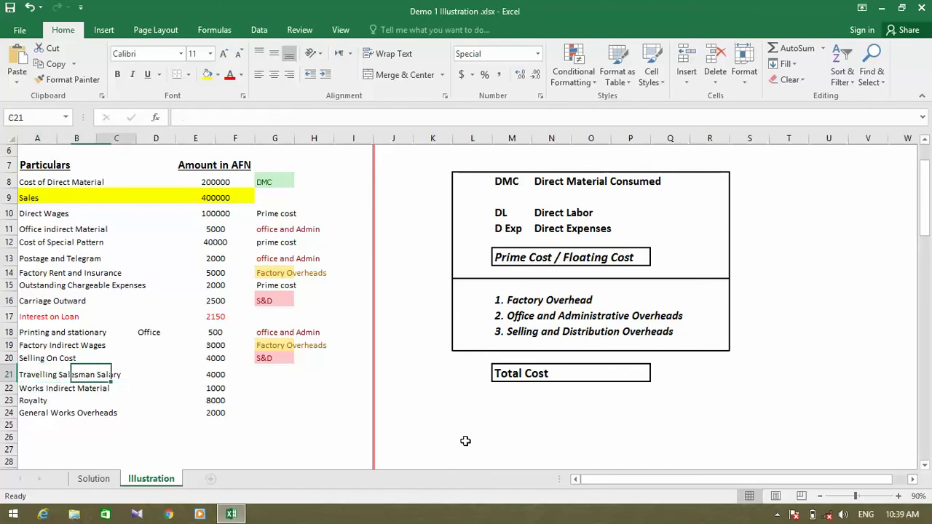
- Label Travelling Salesman Salary as S&D in G21 by filling down the category from the cell above
key(Right)
key(Right)
key(Right)
key(Right)
key(ctrl+d)
key(Down)
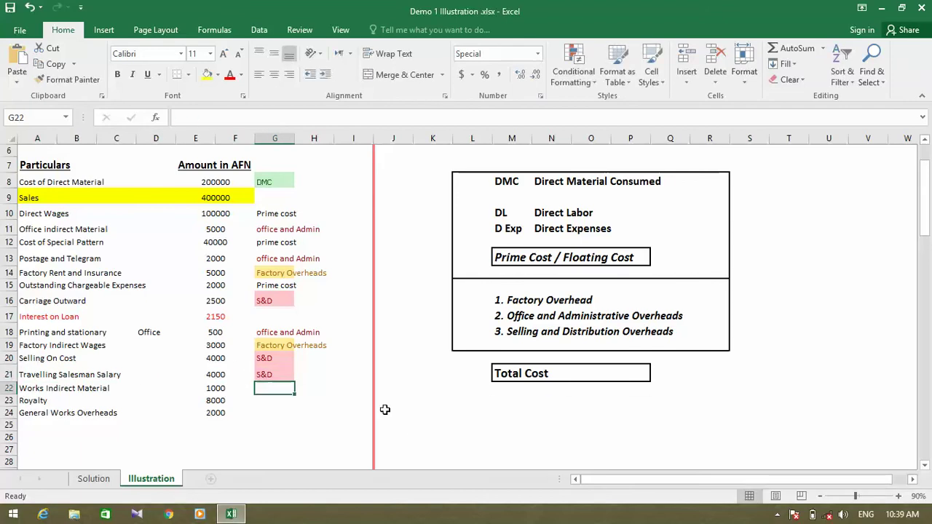
- Examine the Works Indirect Material item in row 22 to decide its cost category
key(Left)
key(Left)
key(Left)
key(Left)
key(Left)
key(Left)
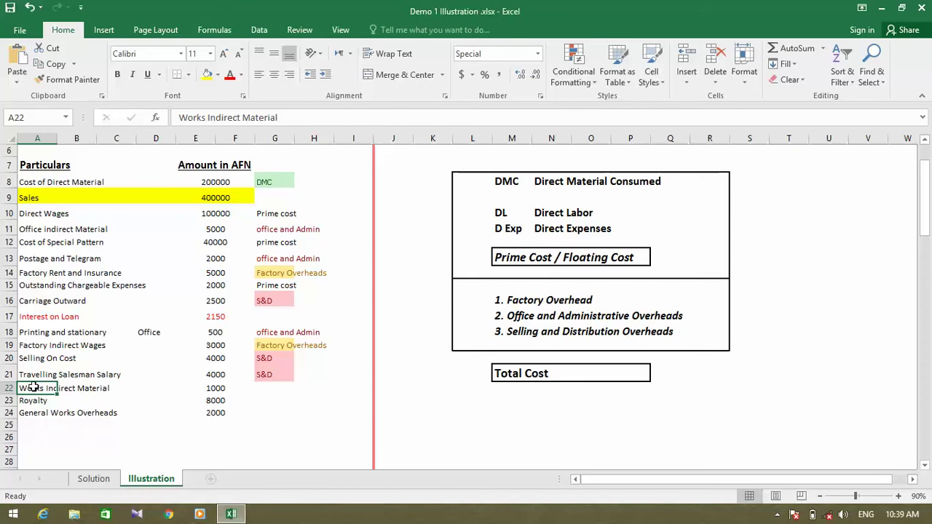
click(80, 391)
click(110, 390)
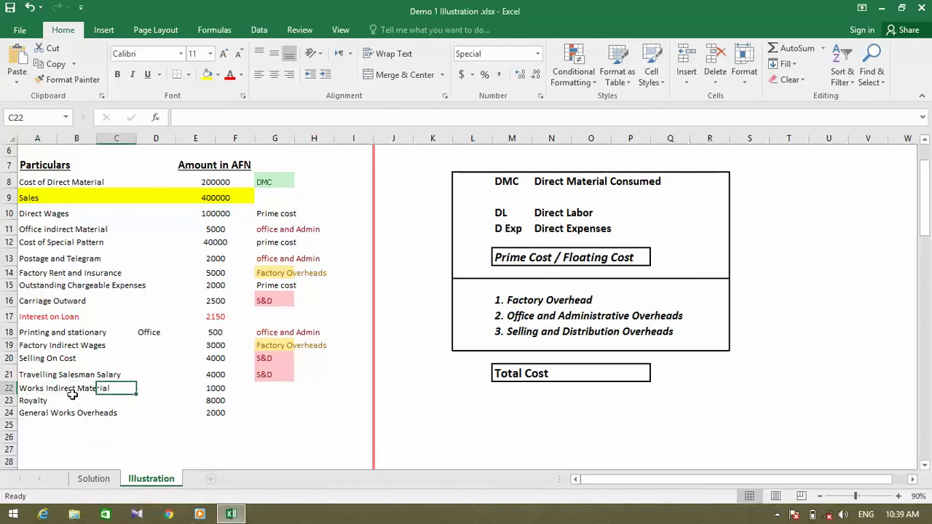
click(63, 386)
click(33, 388)
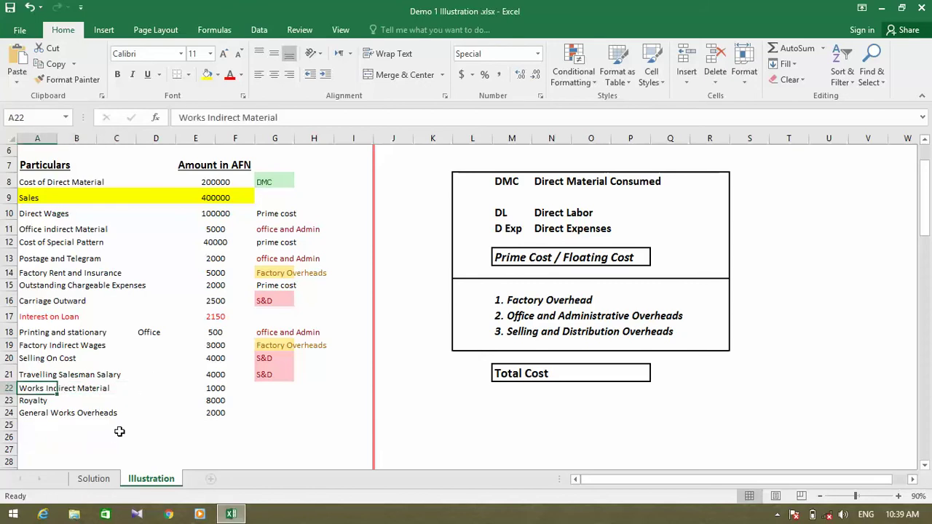
key(Right)
key(Right)
key(Left)
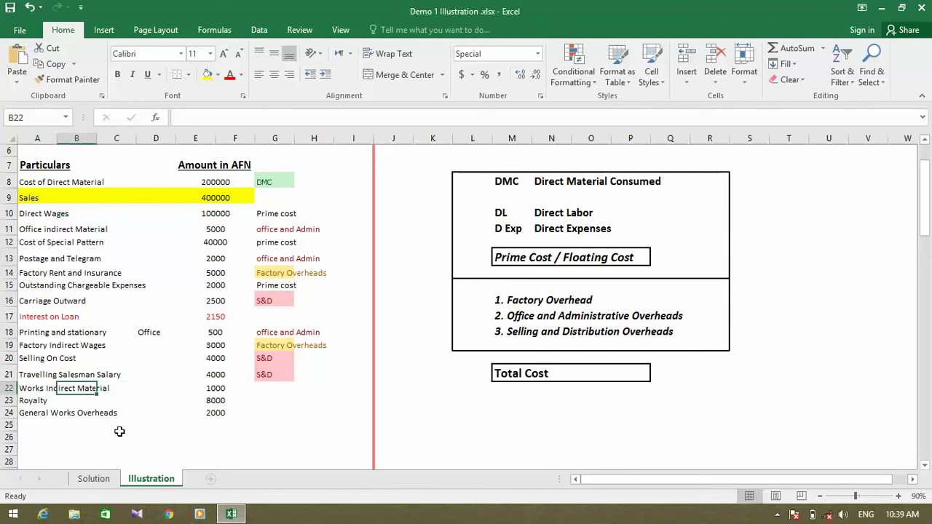
key(Left)
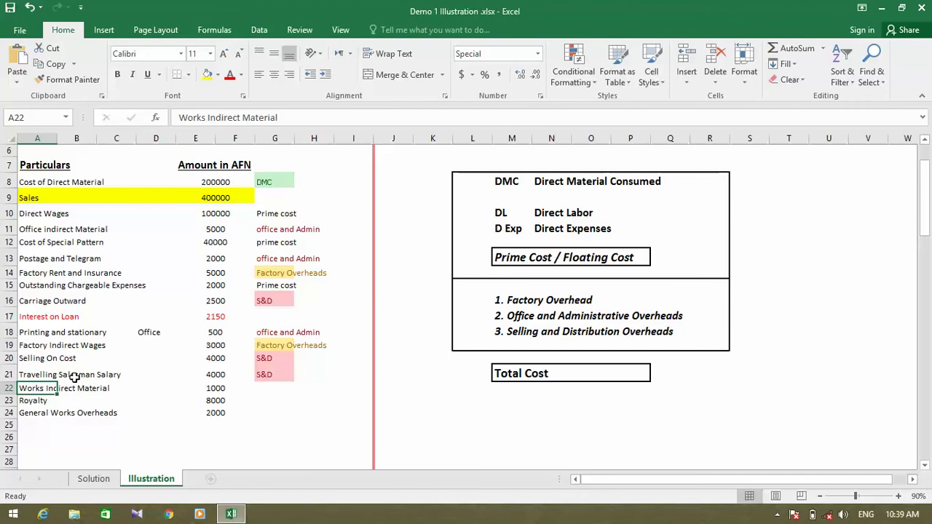
key(Right)
key(Right)
key(Right)
key(Right)
key(Left)
key(Left)
key(Left)
key(Left)
key(Right)
key(Right)
key(Right)
key(Right)
key(Left)
key(Left)
key(Left)
key(Left)
key(Right)
key(Right)
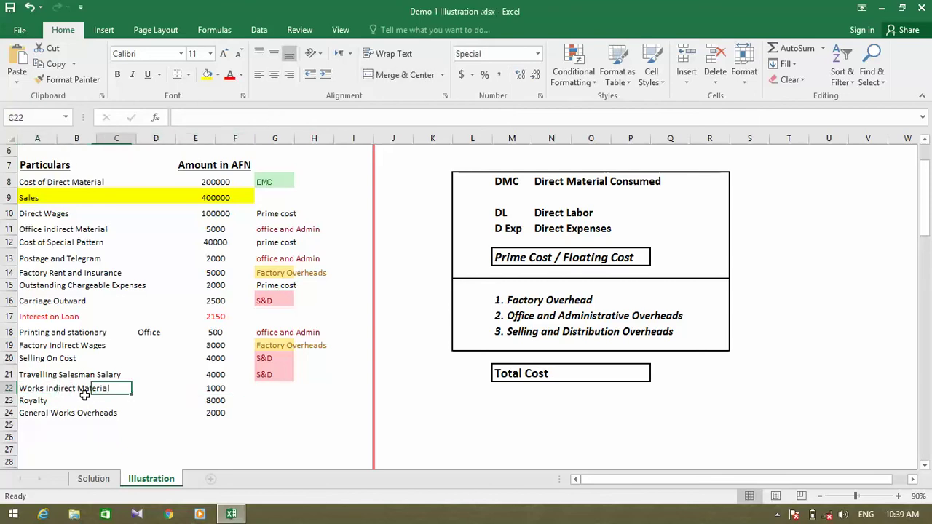
- Label Works Indirect Material as Factory Overheads in G22
key(Right)
key(Right)
key(Right)
key(Right)
text(F)
key(Return)
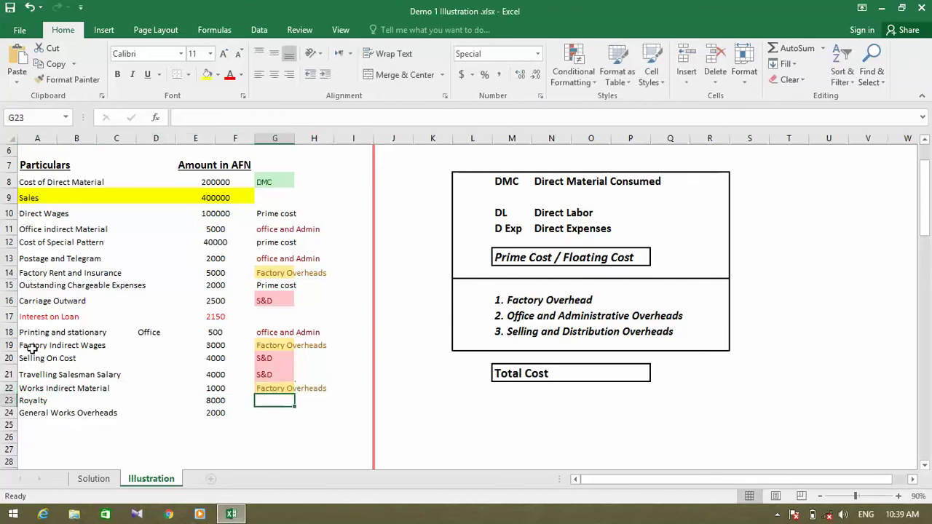
- Examine the Royalty item and its amount in row 23 to decide its cost category
key(Left)
key(Left)
key(Left)
key(Left)
key(Left)
key(Left)
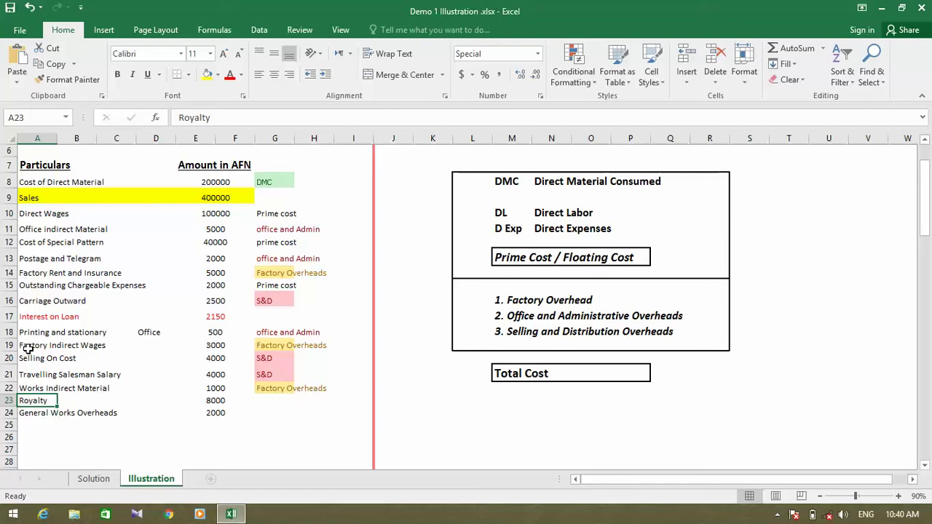
key(Right)
key(Right)
key(Right)
key(Right)
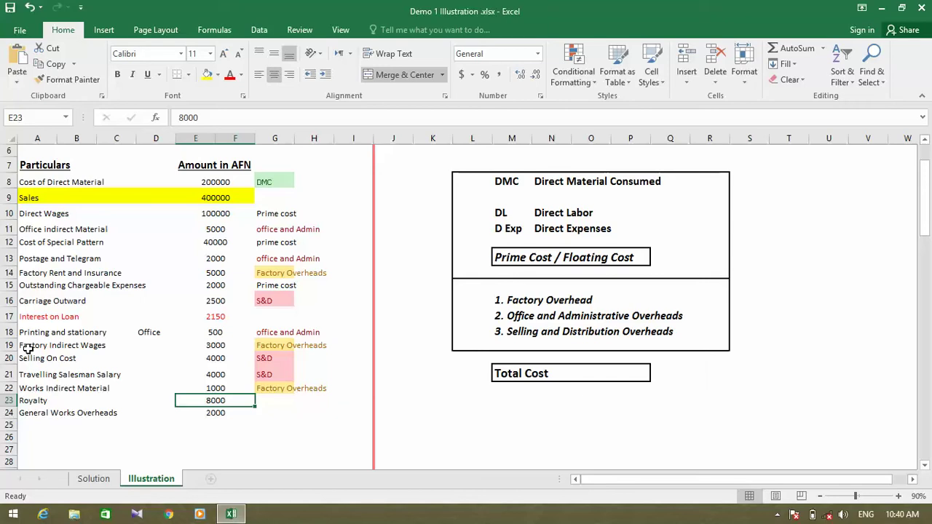
key(Left)
key(Left)
key(Left)
key(Left)
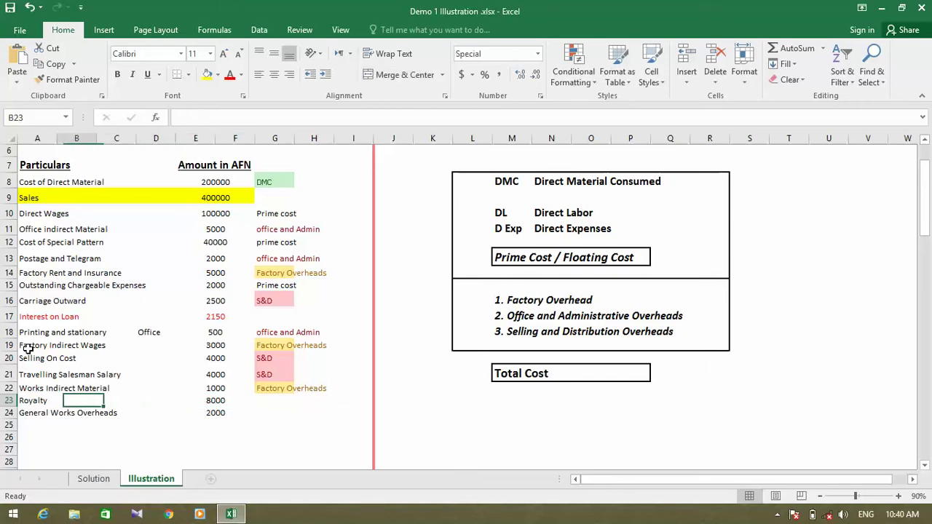
- Label Royalty as Prime cost in G23
key(Right)
key(Right)
key(Right)
key(Right)
key(Right)
key(Right)
text(Prime cost)
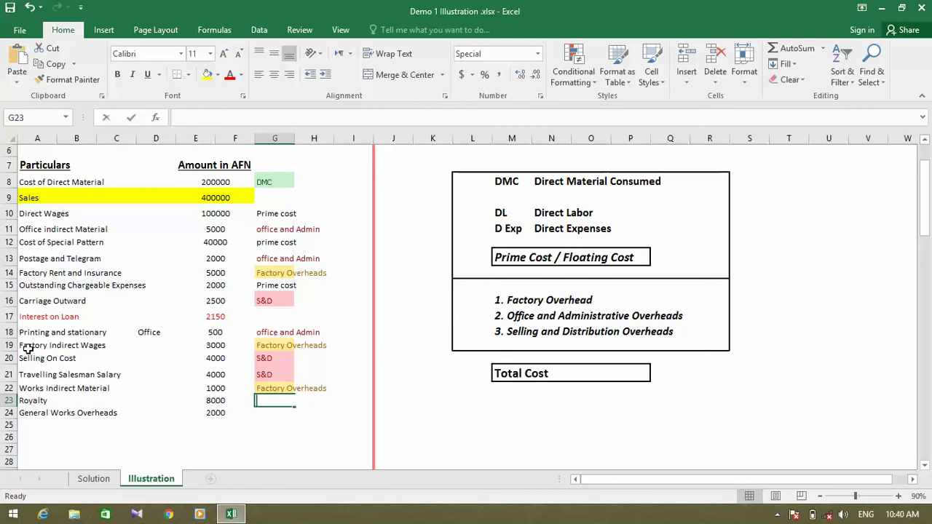
key(Return)
- Examine the General Works Overheads item and its amount in row 24 to decide its cost category
key(Left)
key(Left)
key(Left)
key(Left)
key(Left)
key(Left)
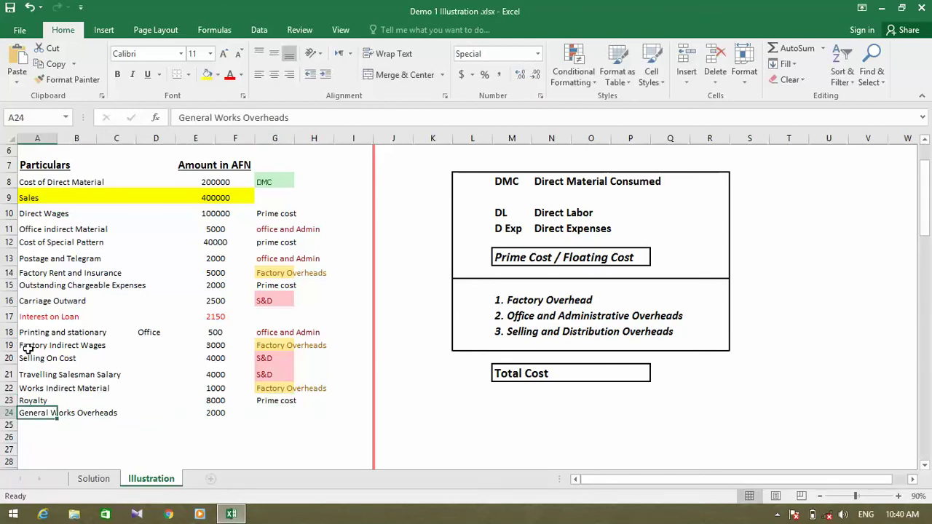
key(Right)
key(Right)
key(Left)
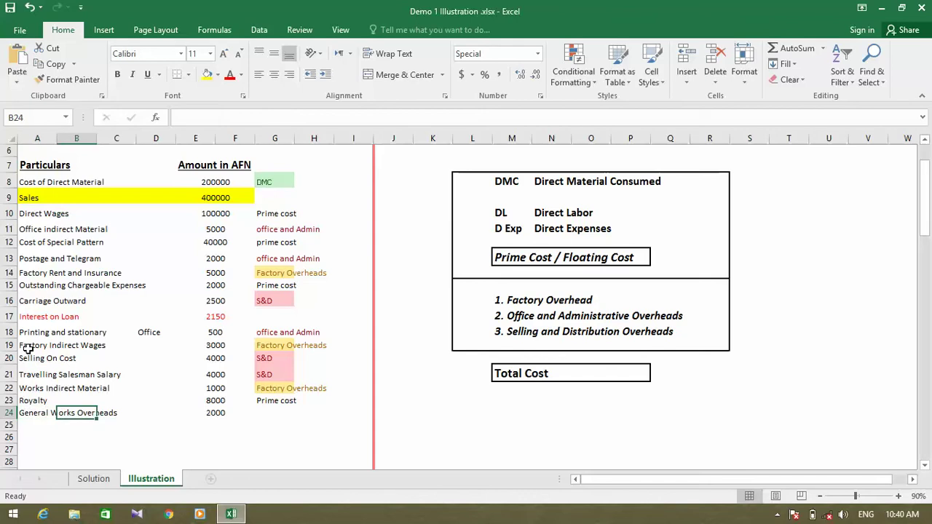
key(Left)
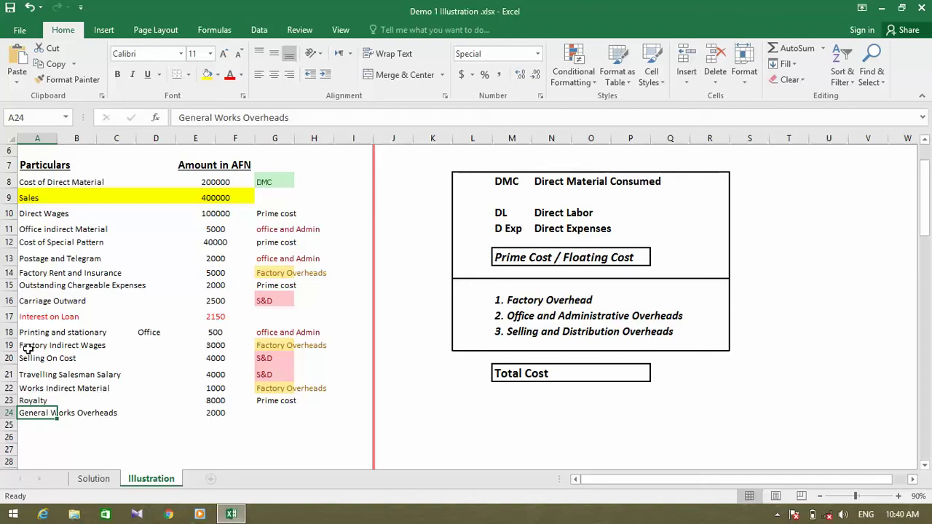
key(Right)
key(Right)
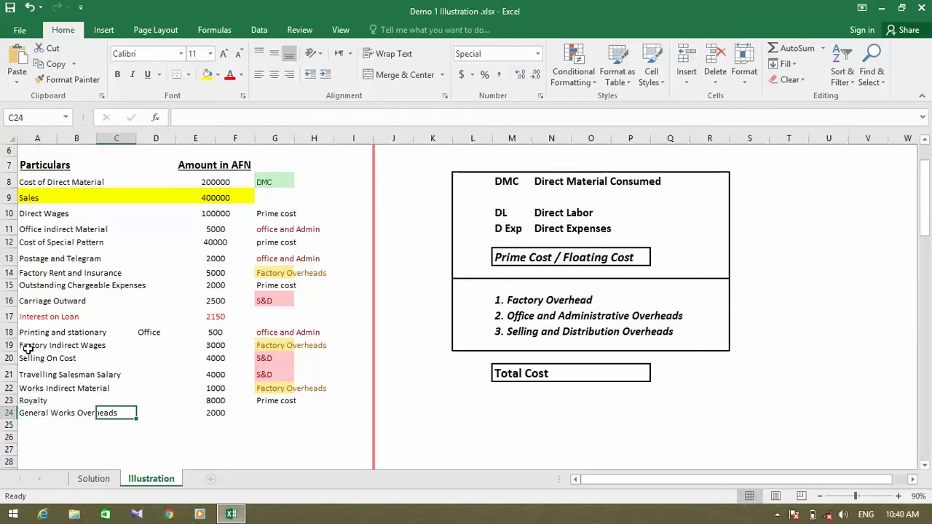
key(Left)
key(Left)
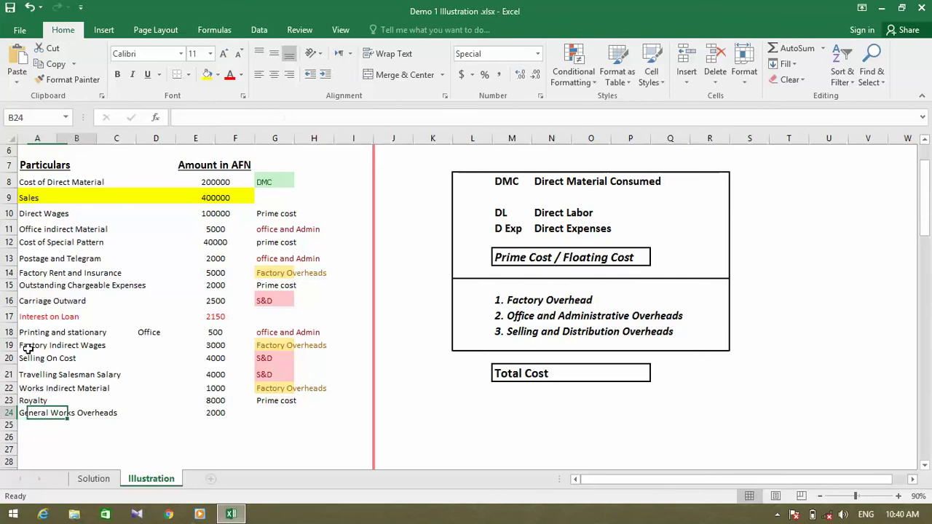
key(Right)
key(Right)
key(Right)
key(Right)
key(Right)
key(Right)
key(Left)
key(Left)
key(Left)
key(Left)
key(Right)
key(Right)
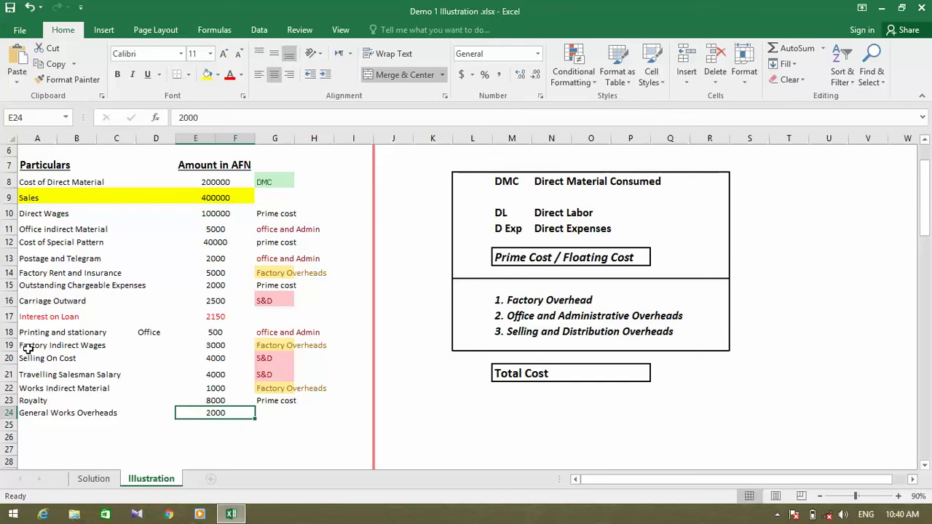
key(Left)
key(Left)
key(Left)
key(Left)
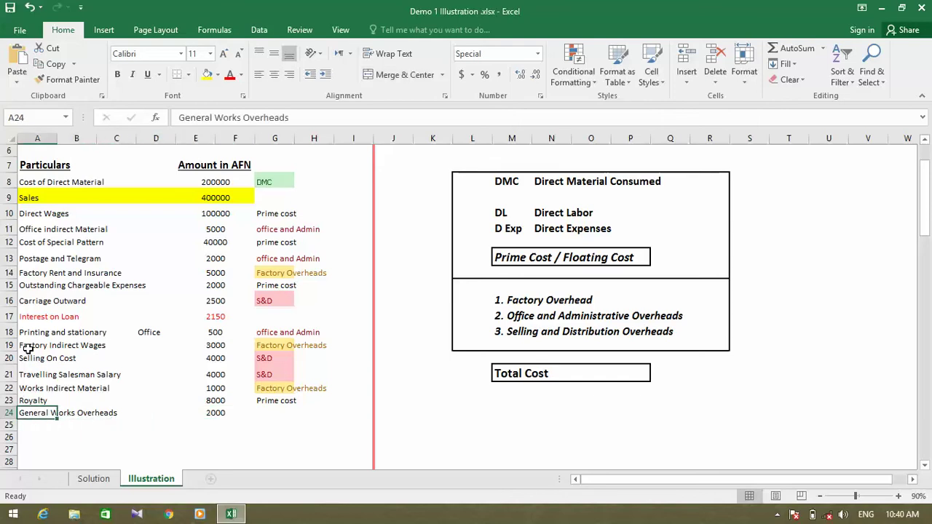
- Label General Works Overheads as Factory Overheads in G24
key(Right)
key(Right)
key(Right)
key(Right)
key(Right)
key(Right)
text(Factory Overheads)
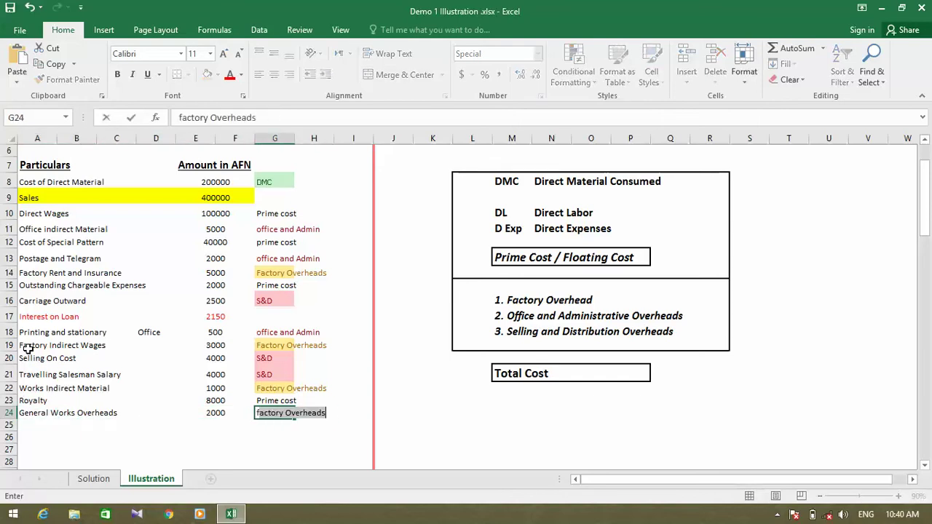
key(Return)
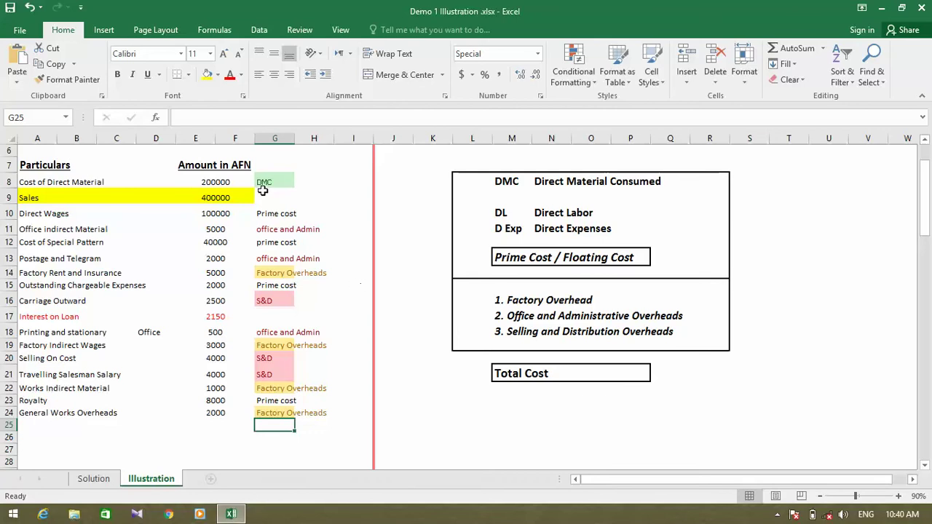
- Review the cost category labels in column G from General Works Overheads back up to Direct Wages
drag(269, 214, 268, 426)
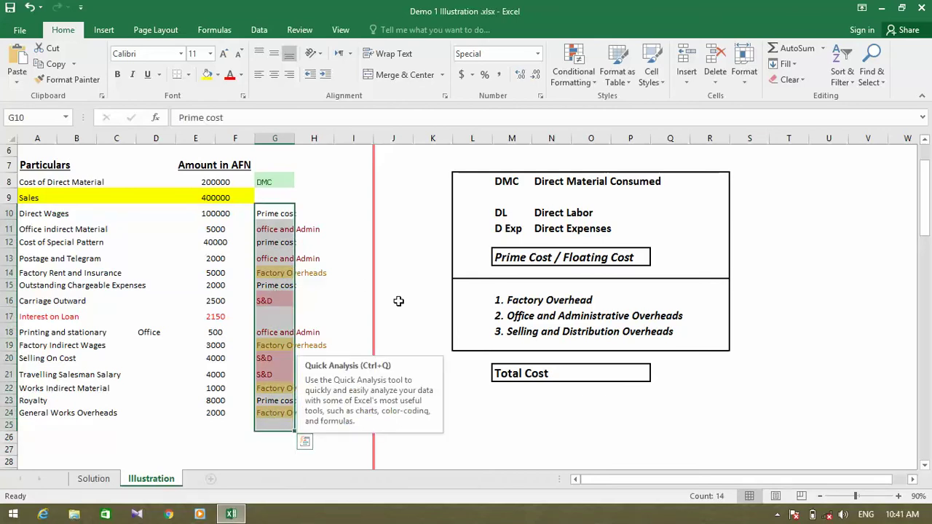
drag(320, 200, 269, 284)
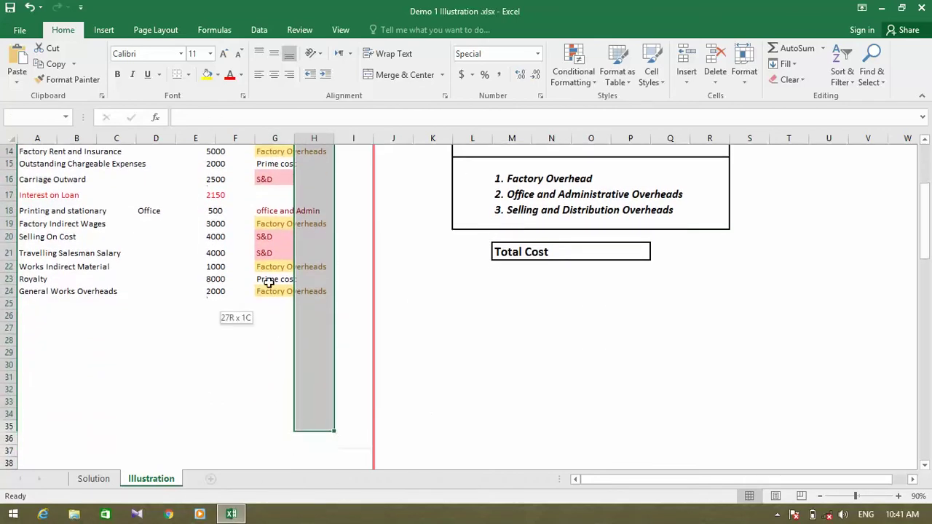
click(268, 281)
key(Up)
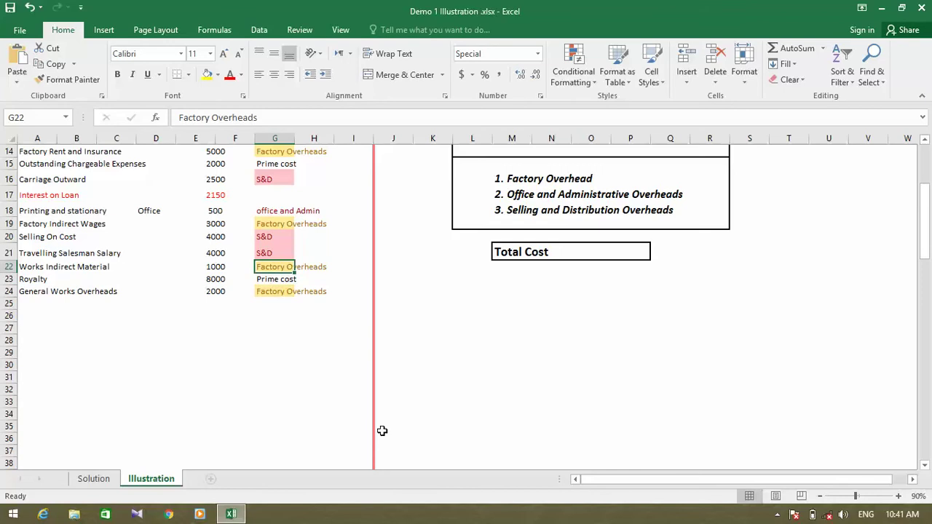
key(Up)
key(Up)
key(Up)
key(Up)
key(Up)
key(Up)
key(Up)
key(Up)
key(Up)
key(Up)
key(Up)
key(Up)
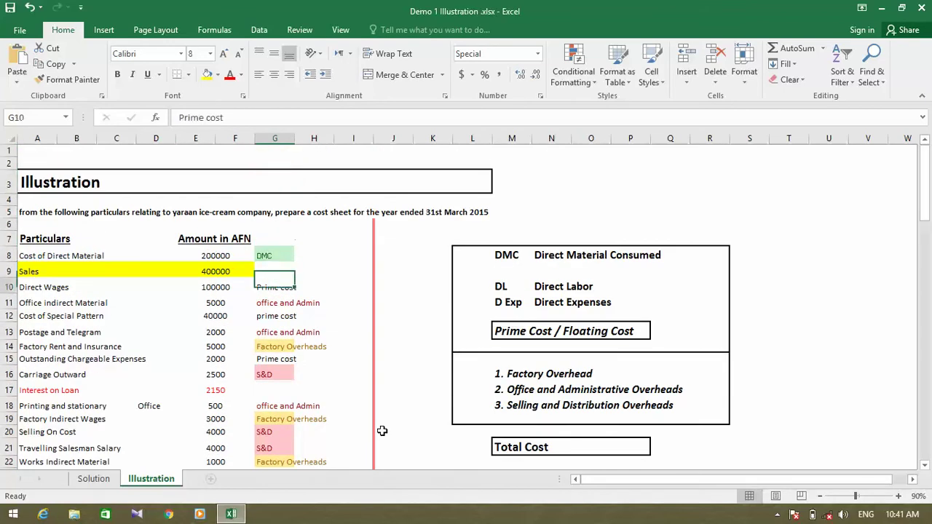
- Examine the factory, office and administrative, and selling and distribution overhead categories in the cost outline beside the particulars
key(Down)
key(Down)
key(Right)
key(Right)
key(Right)
key(Right)
key(Right)
key(Down)
key(Down)
key(Down)
key(Down)
key(Down)
key(Right)
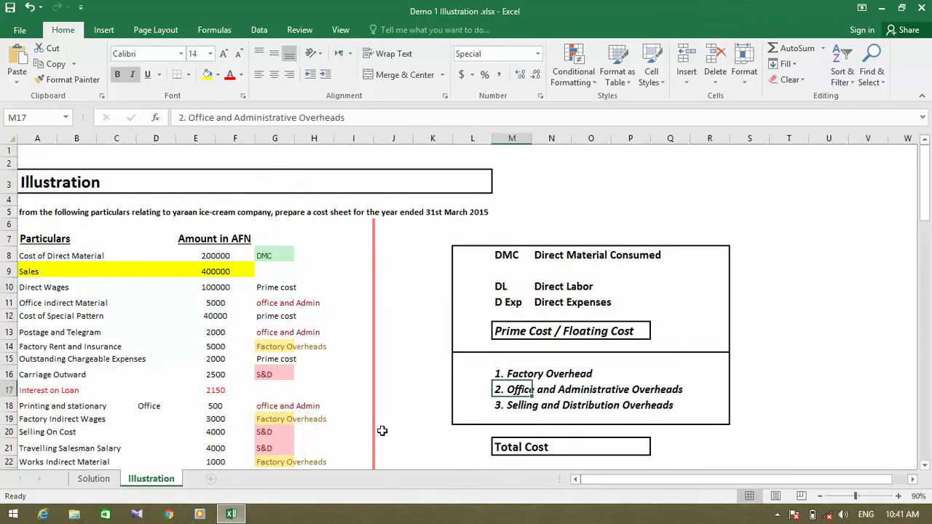
key(Up)
key(Right)
key(Down)
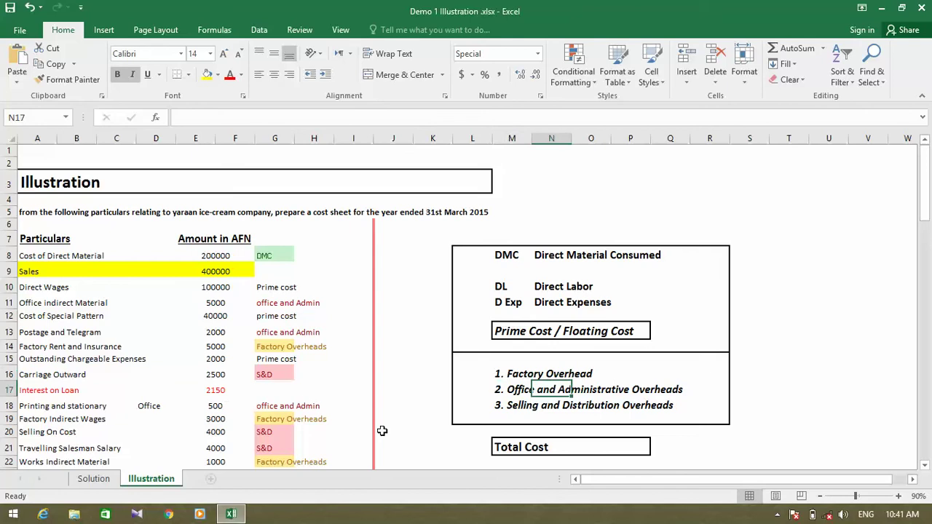
key(Down)
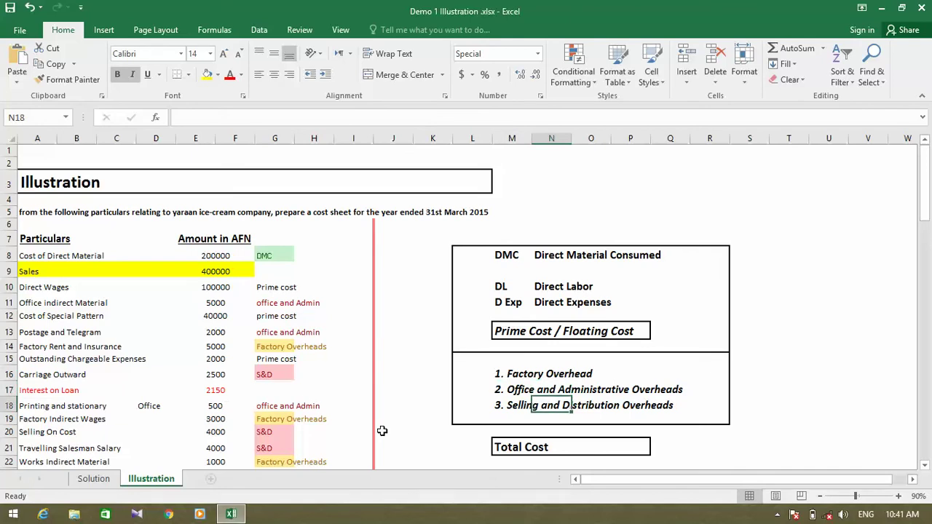
- Review the cost outline's direct cost block down to Prime Cost / Floating Cost, and the overheads block beneath it
key(Up)
key(Up)
key(Up)
key(Up)
key(Up)
key(Up)
key(Up)
key(Up)
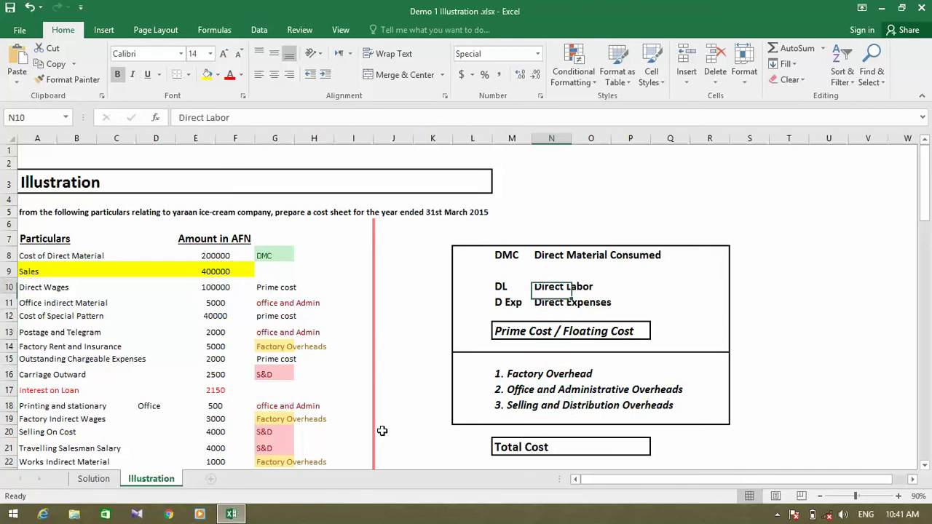
key(Down)
drag(485, 253, 656, 343)
click(542, 331)
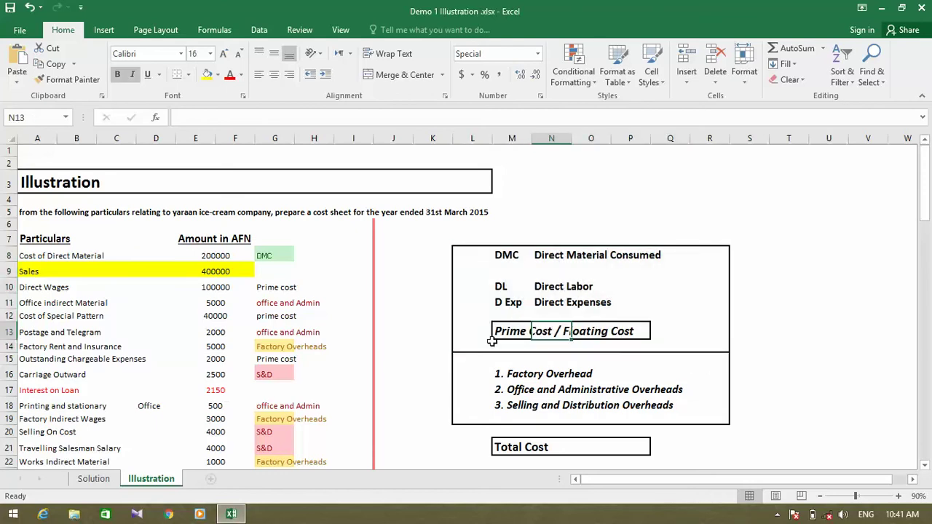
drag(509, 256, 513, 416)
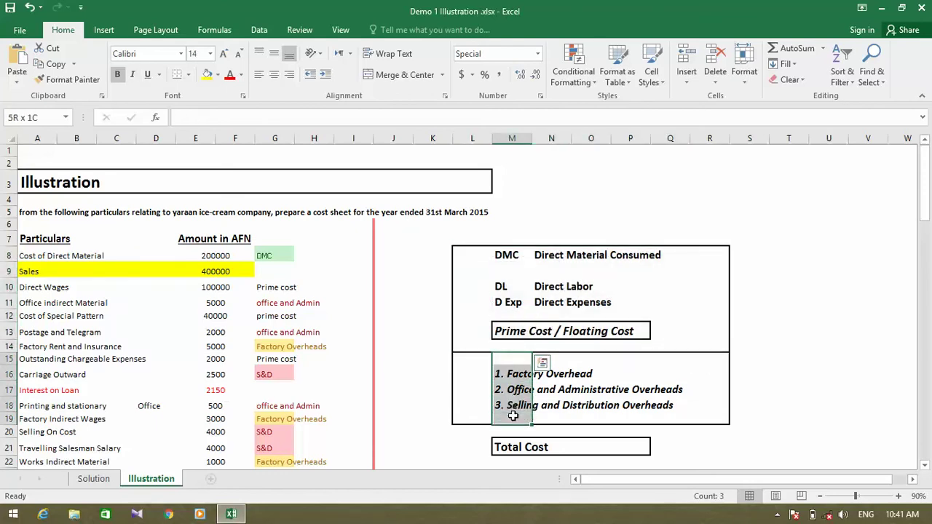
- Compare the amounts and category labels of the particulars with the prime cost section of the outline
click(128, 300)
drag(188, 256, 186, 429)
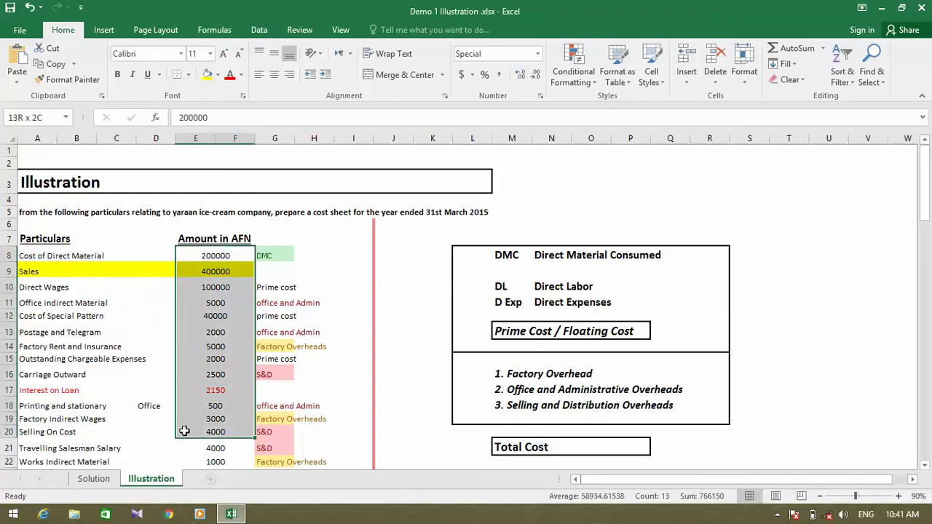
click(316, 252)
click(218, 256)
drag(557, 256, 561, 346)
click(273, 290)
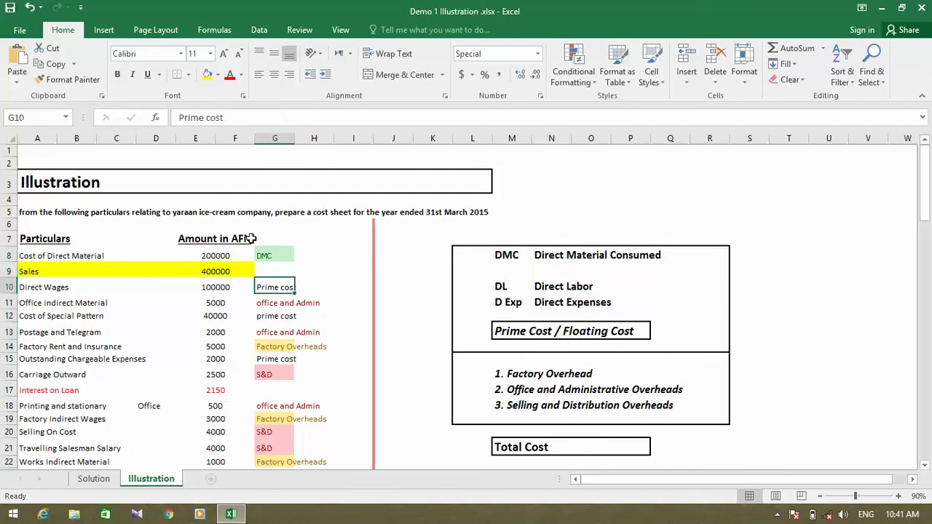
- Review how DMC, DL and D Exp in M8:M11 make up the Prime Cost / Floating Cost in row 13
click(506, 257)
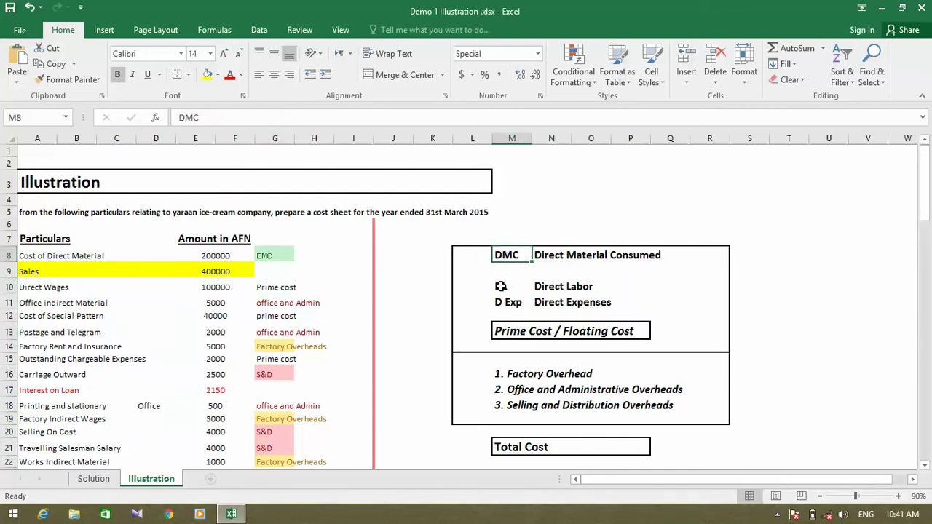
click(501, 288)
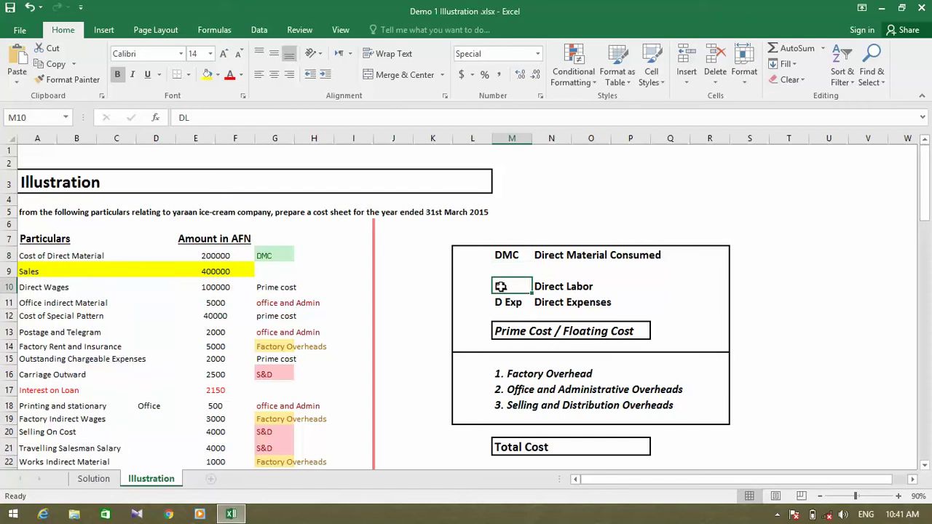
click(502, 300)
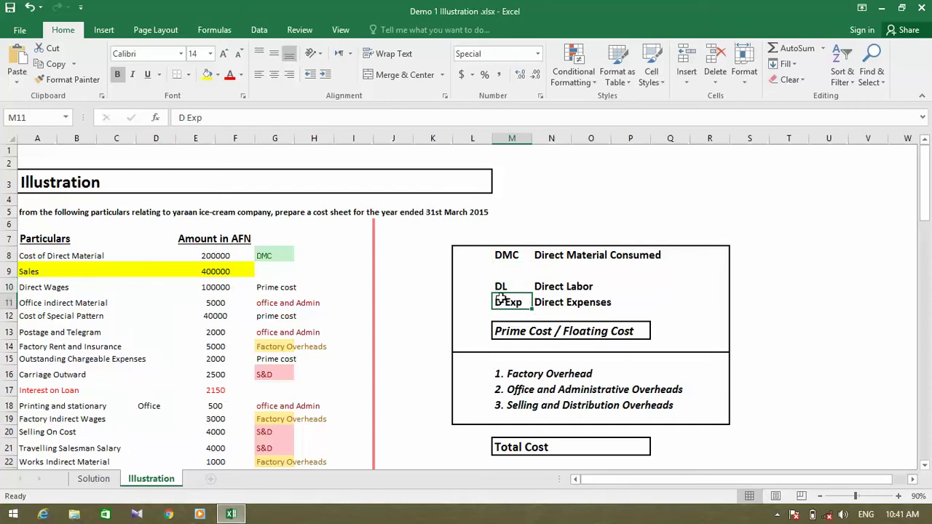
click(510, 255)
click(510, 288)
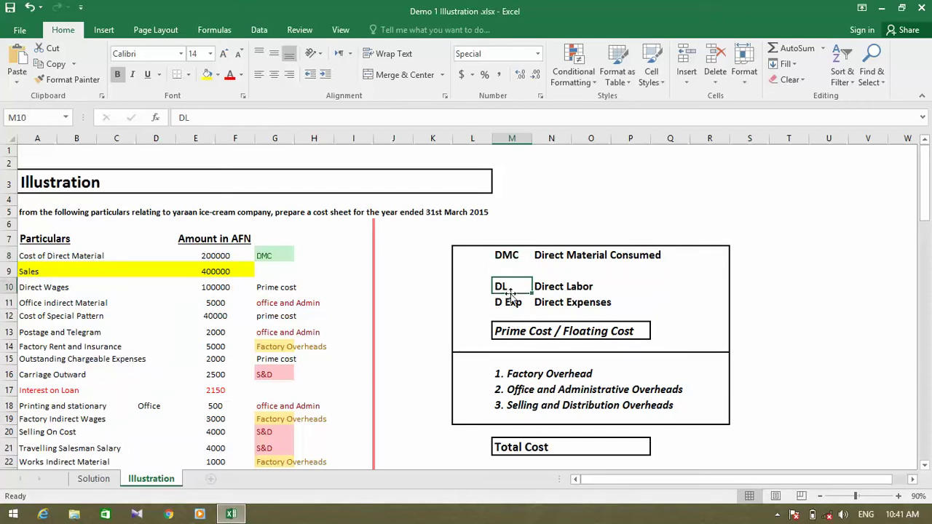
click(521, 302)
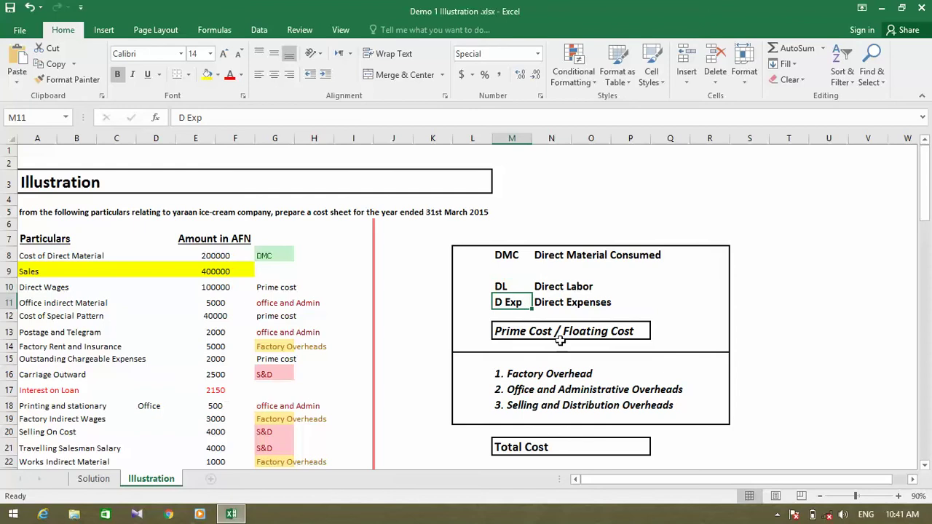
drag(518, 253, 514, 306)
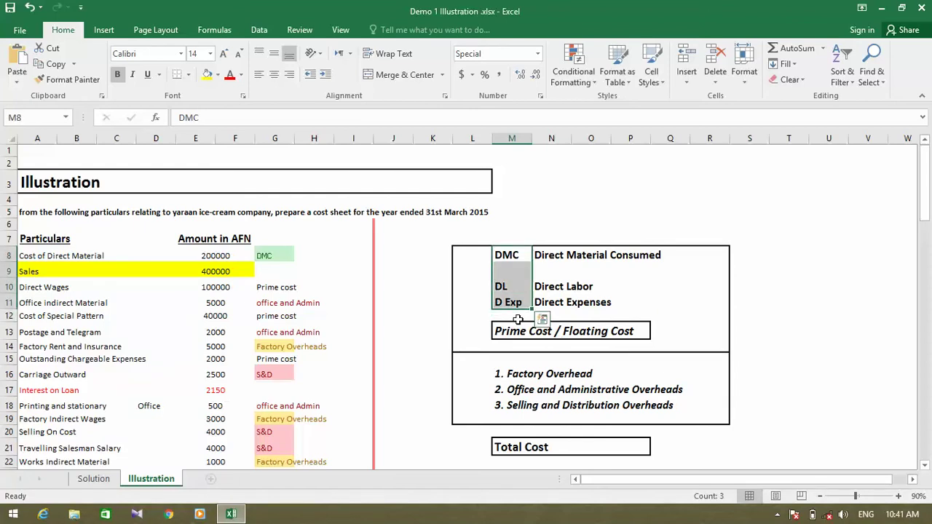
click(512, 326)
click(605, 333)
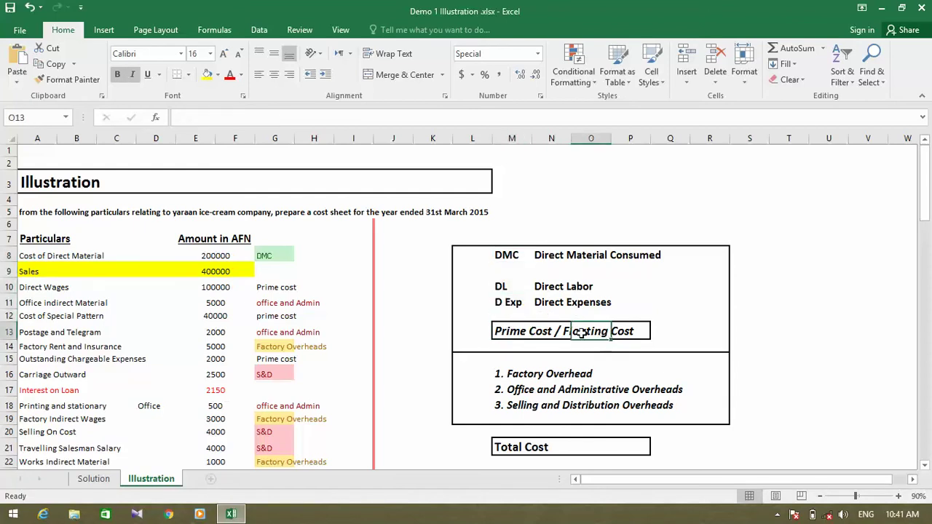
click(498, 328)
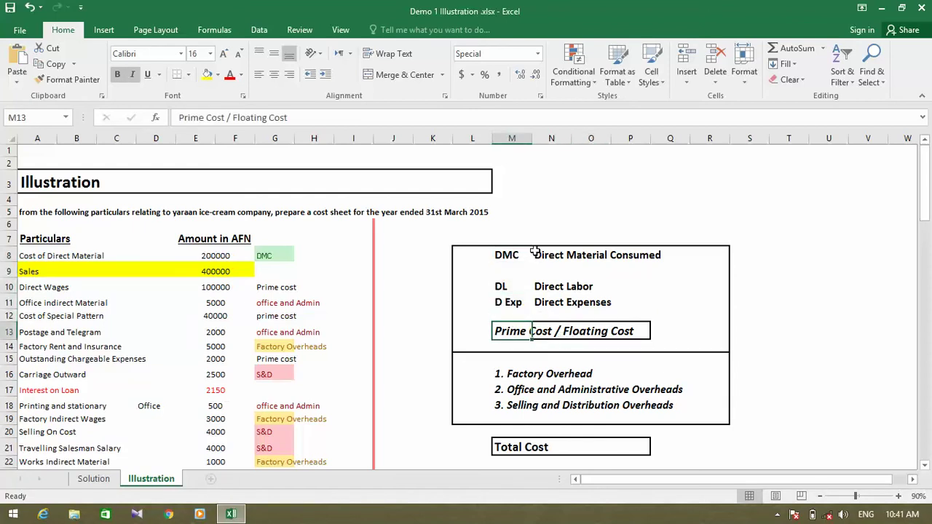
drag(539, 255, 551, 348)
- Examine the outline from Factory Overhead in M16 down to the row above Total Cost and back
click(519, 375)
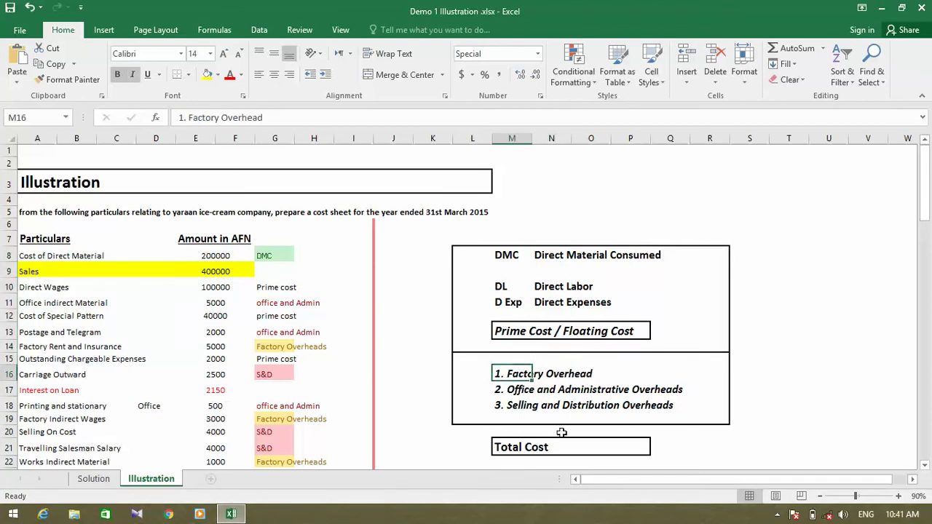
key(Down)
key(Down)
key(Down)
key(Down)
key(Down)
key(Down)
key(Down)
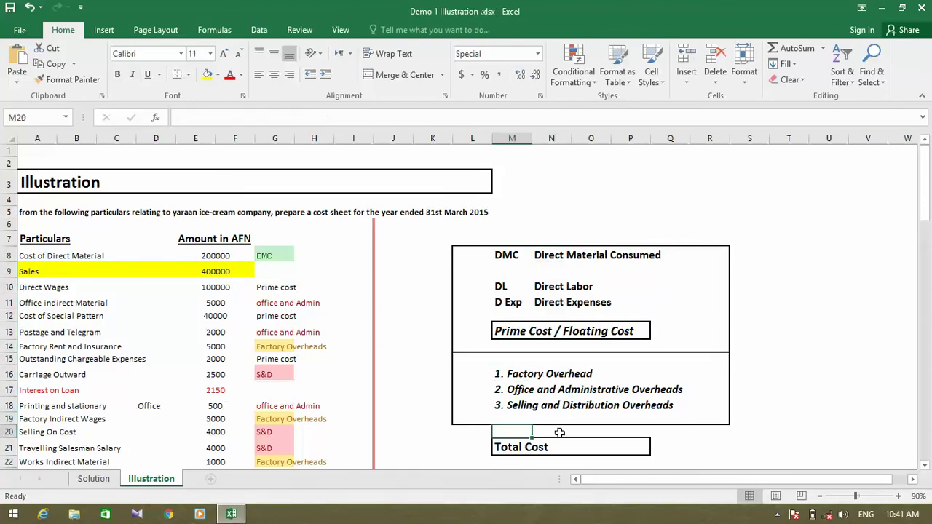
key(Up)
key(Up)
key(Up)
key(Up)
key(Up)
key(Up)
key(Up)
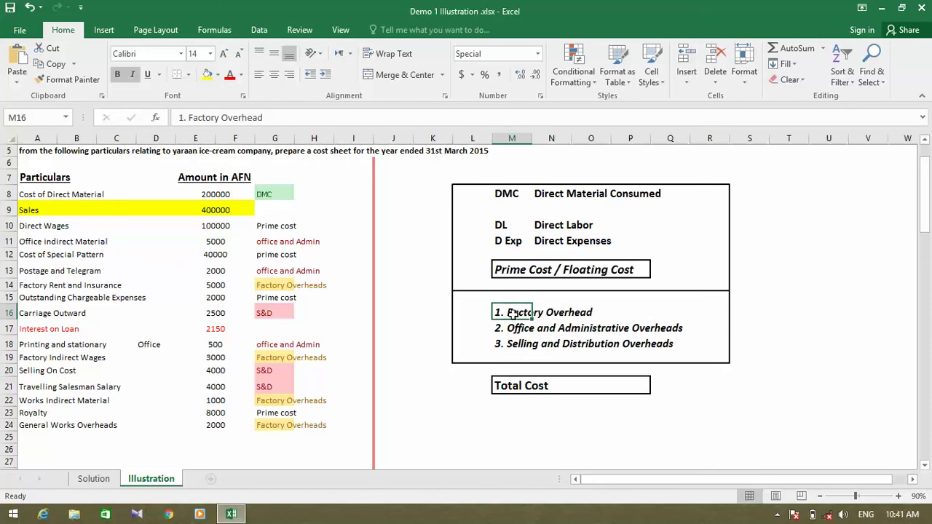
- Review each of the three overhead entries in rows 16 to 18 and the Total Cost line they lead to
drag(525, 308, 586, 311)
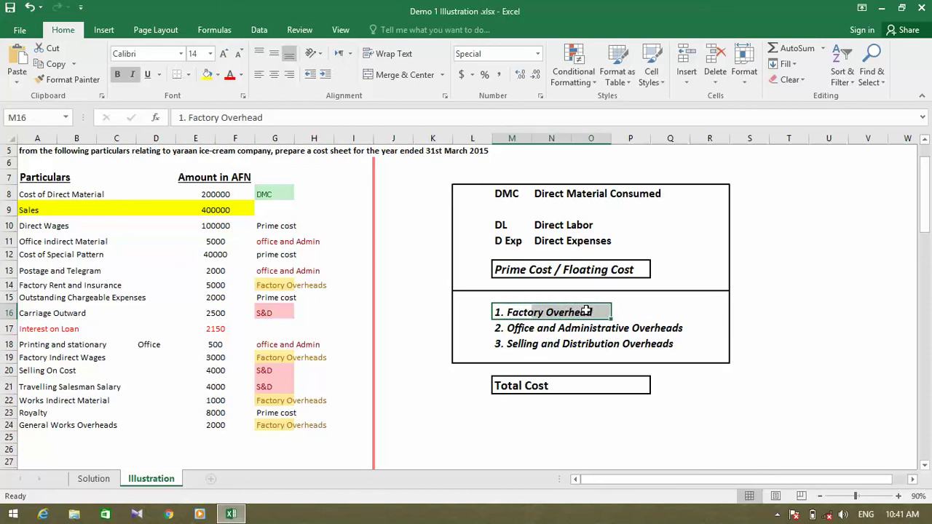
drag(509, 329, 661, 331)
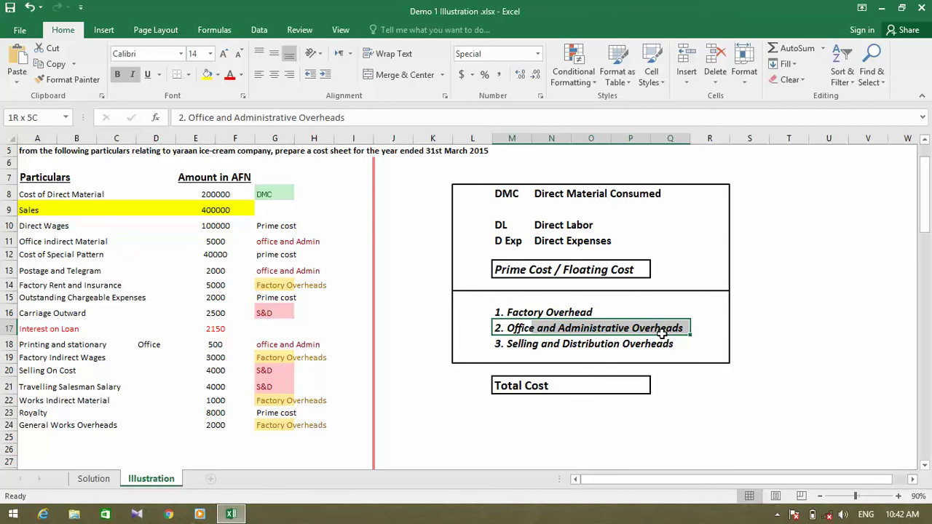
click(503, 345)
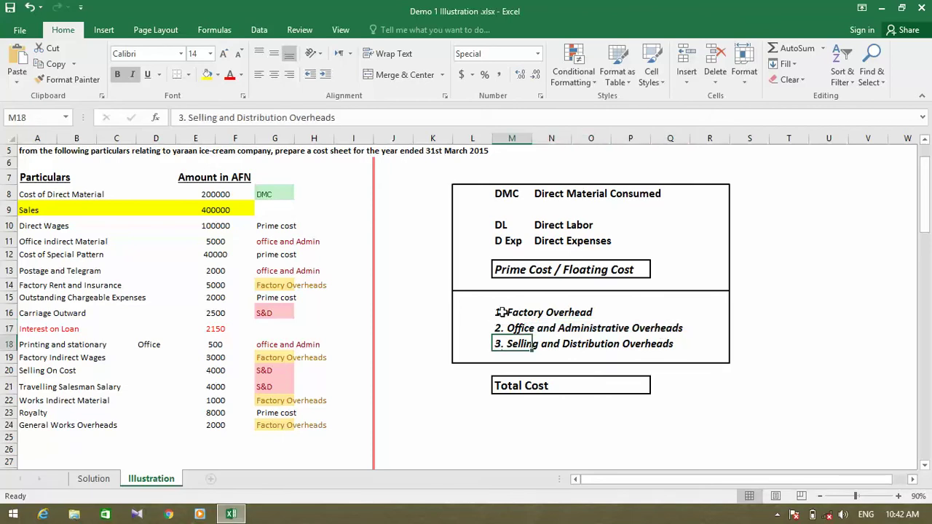
click(606, 348)
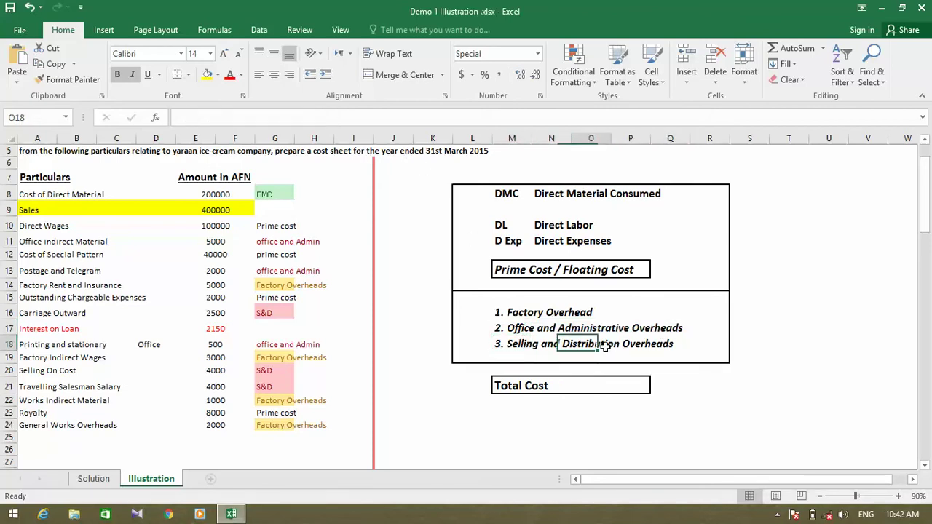
drag(553, 188, 593, 359)
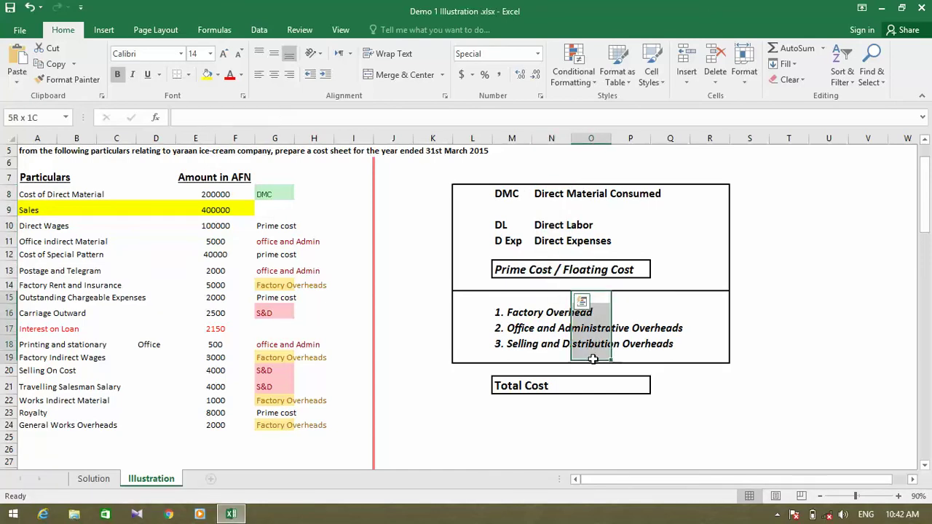
click(536, 328)
click(535, 348)
click(523, 384)
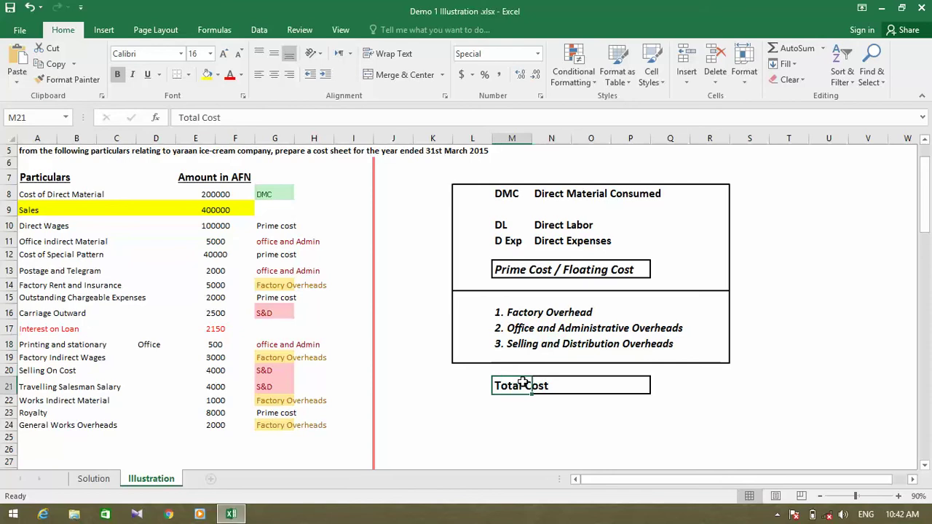
- Add the label Sales in M25, below Total Cost in the outline
click(520, 439)
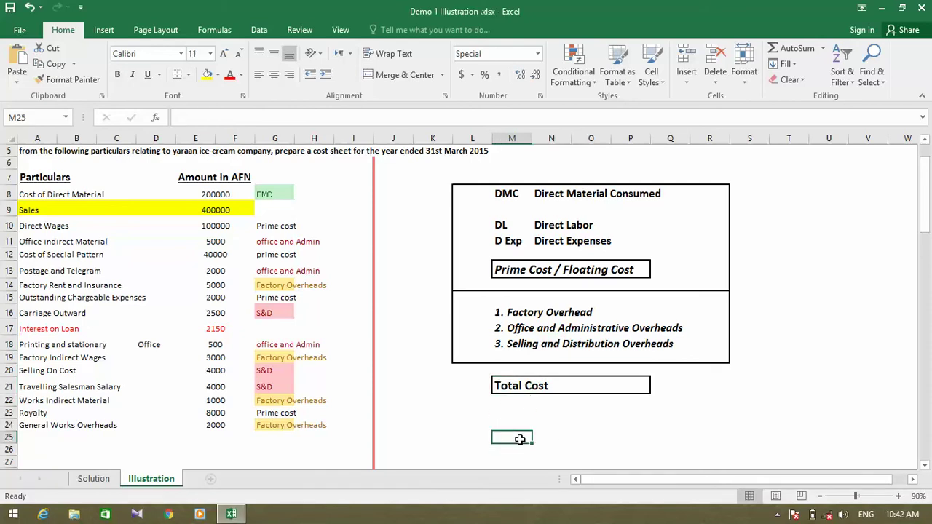
text(Sales)
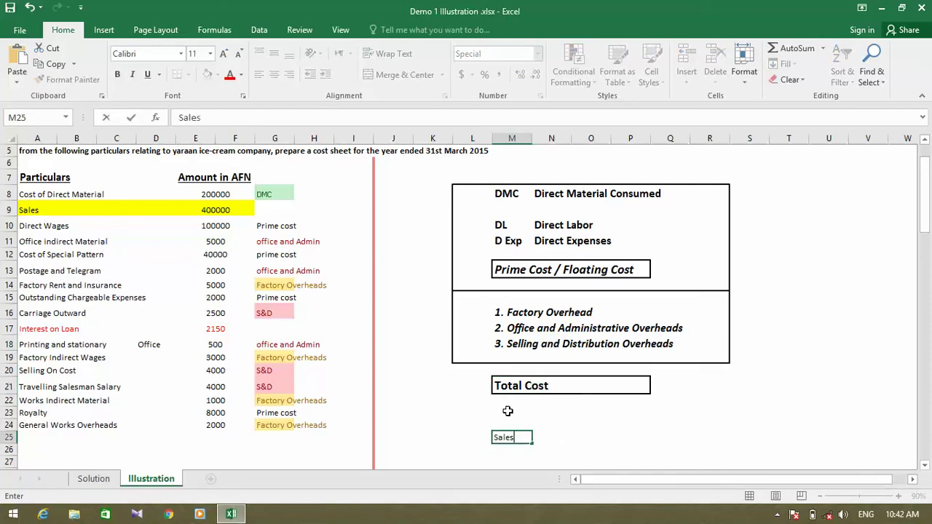
key(Return)
click(502, 424)
click(511, 438)
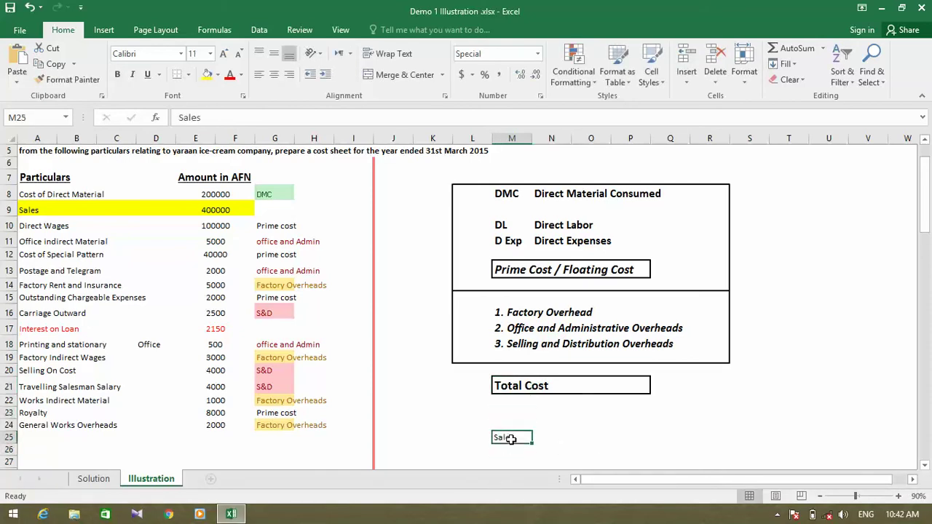
- Enter the label +profit/-Loss in M23, between Total Cost and Sales
click(521, 387)
click(511, 417)
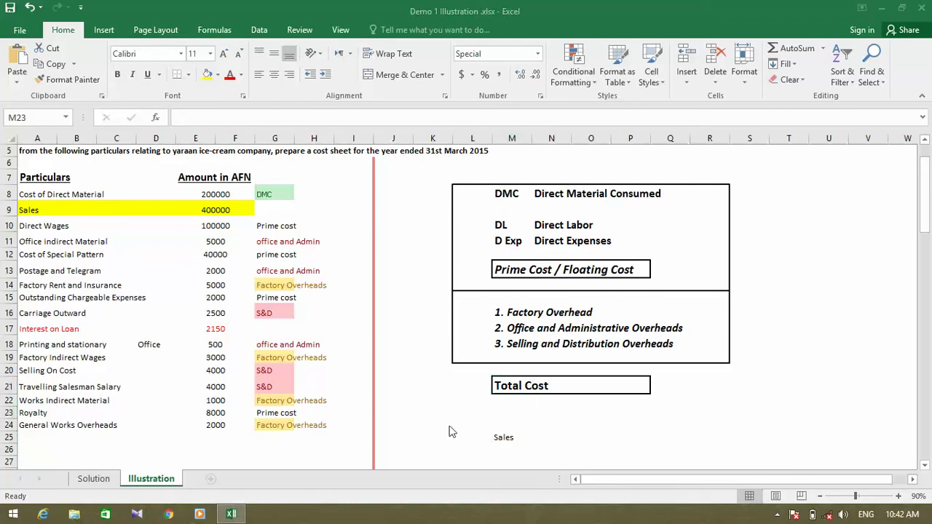
click(510, 415)
text(ipfo)
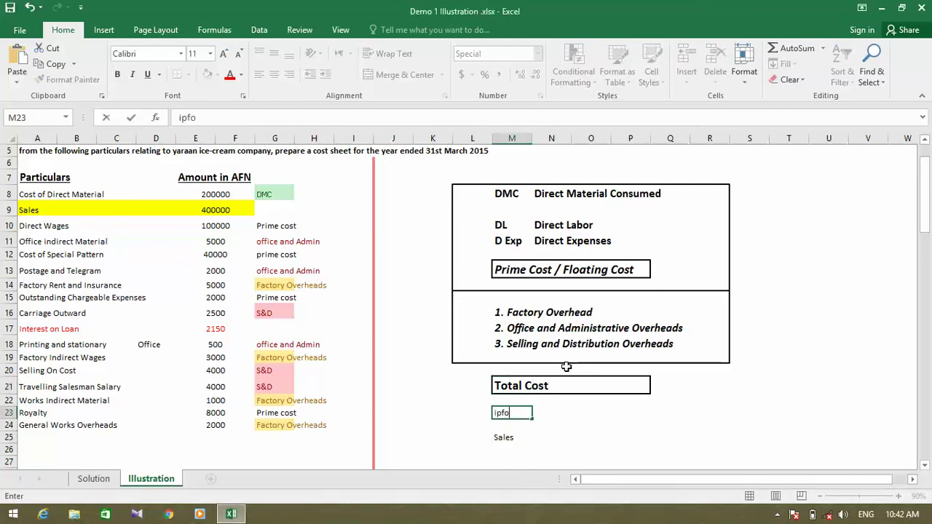
text(+of)
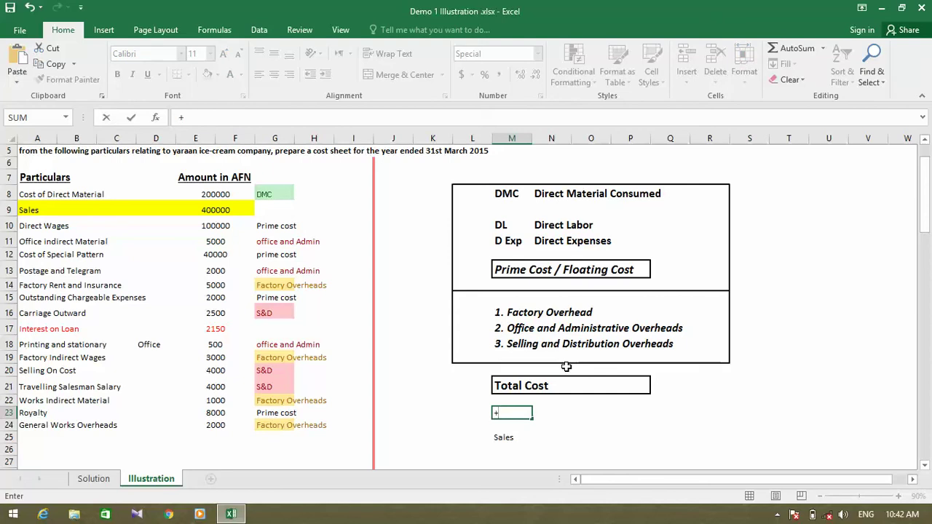
key(BackSpace)
key(BackSpace)
text(pfo)
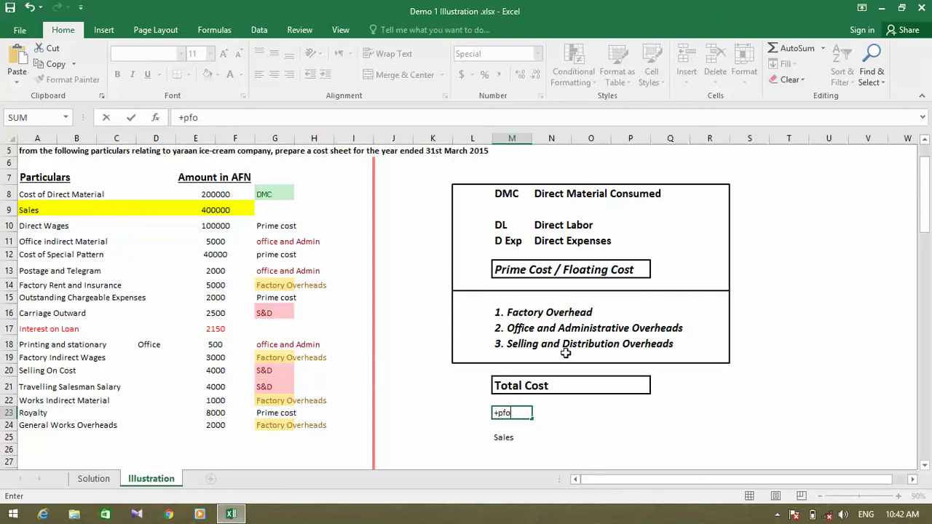
key(BackSpace)
key(BackSpace)
text(+profit)
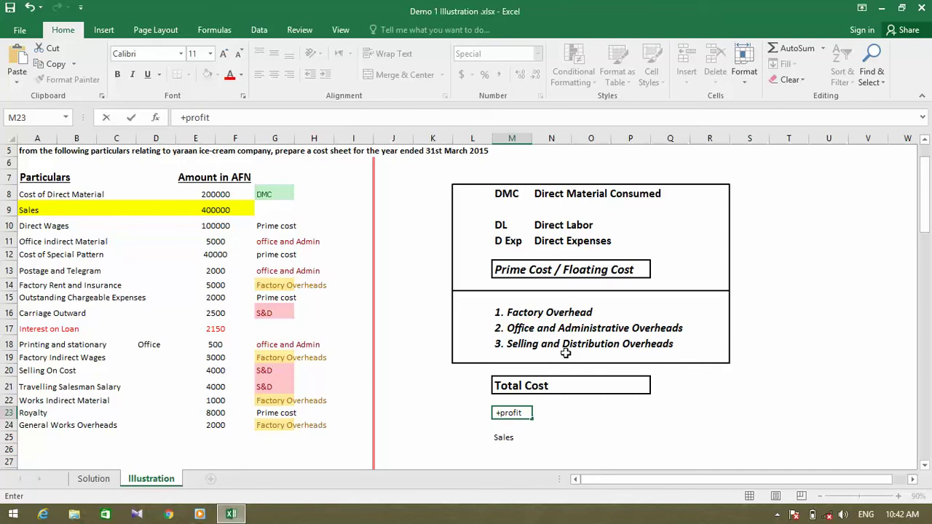
text(/-Loss)
click(539, 437)
click(528, 415)
- Fill the Prime Cost / Floating Cost box in M13:P13 with yellow
drag(560, 179, 558, 321)
click(504, 195)
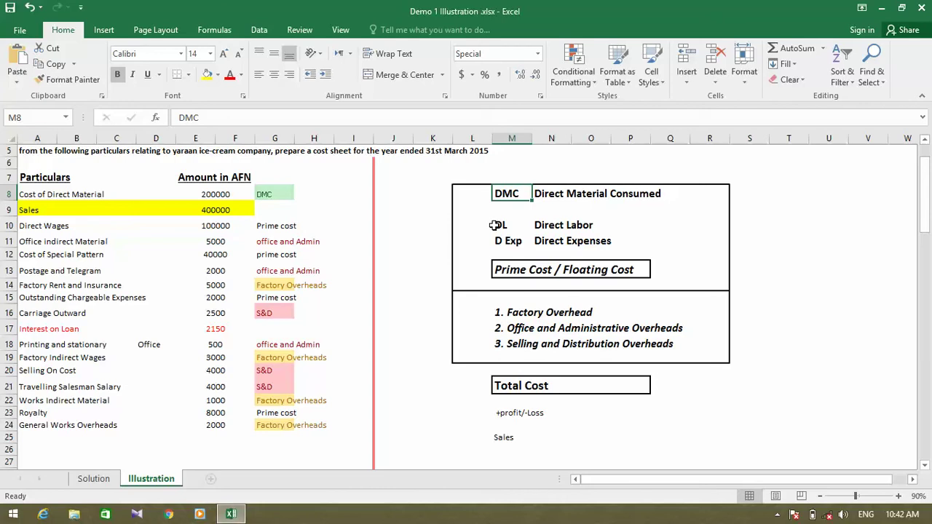
click(507, 225)
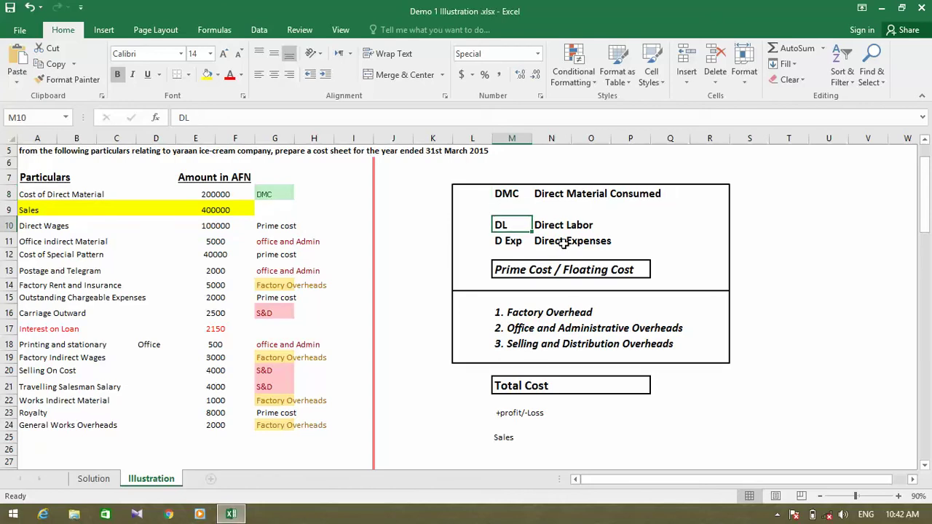
click(502, 240)
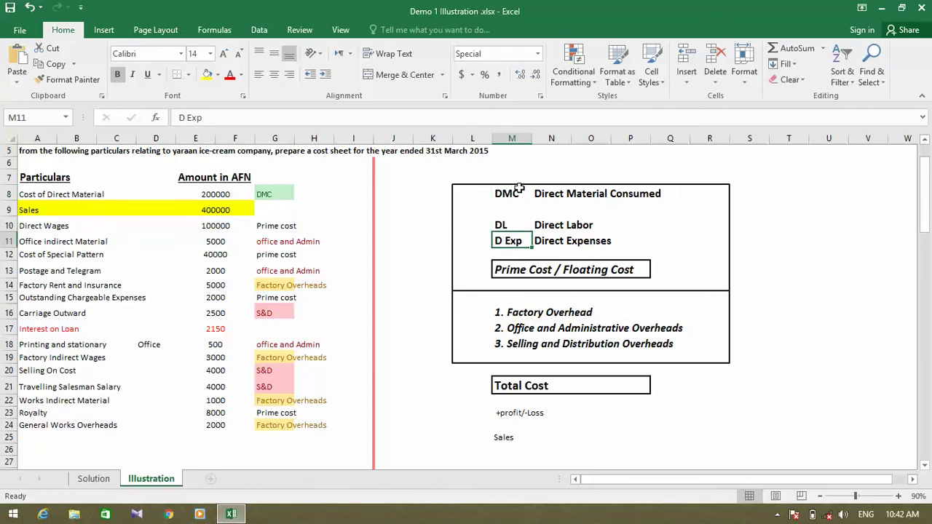
drag(503, 191, 648, 271)
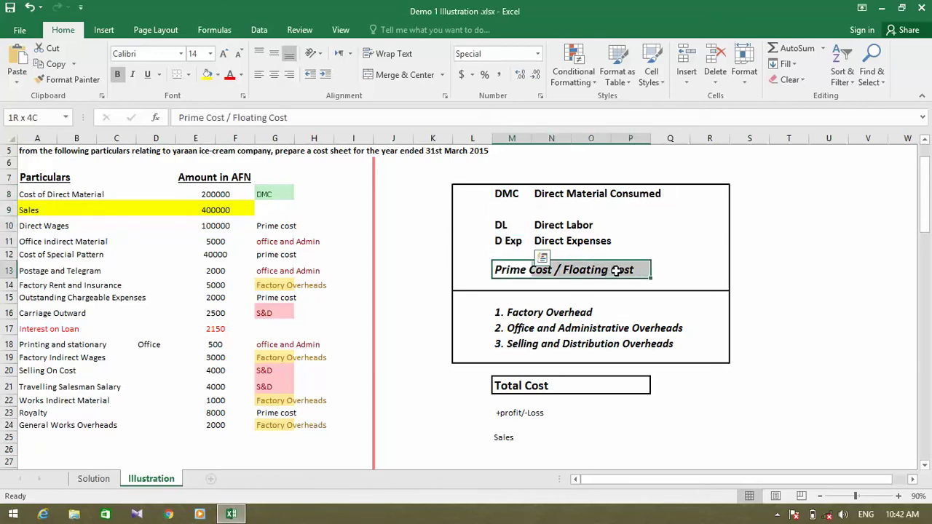
click(208, 75)
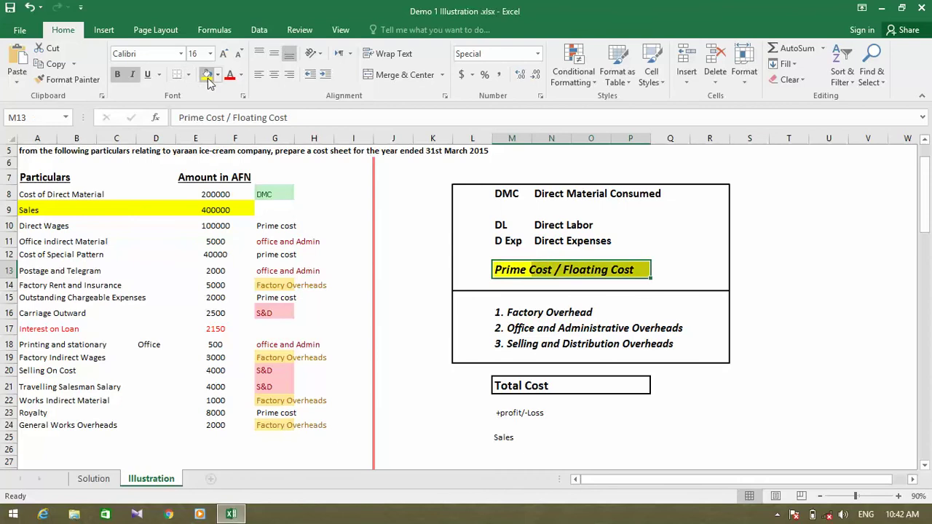
- Examine the Factory, Office and Administrative, and Selling and Distribution overhead entries in M16:M18
click(540, 310)
click(510, 313)
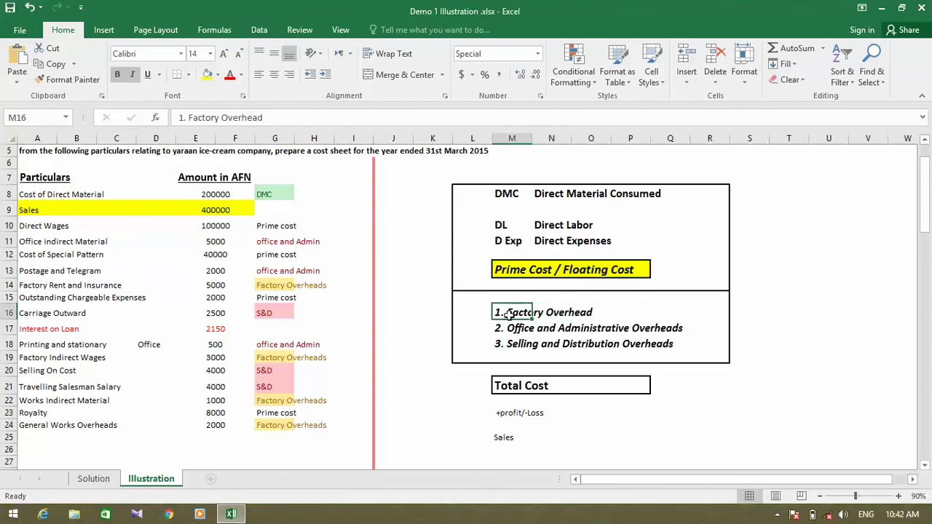
drag(555, 312, 574, 313)
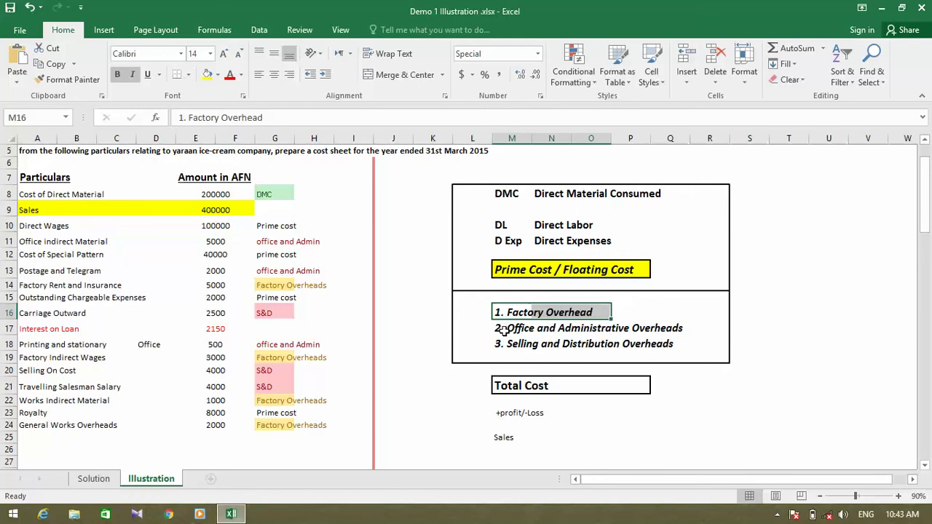
drag(503, 330, 682, 343)
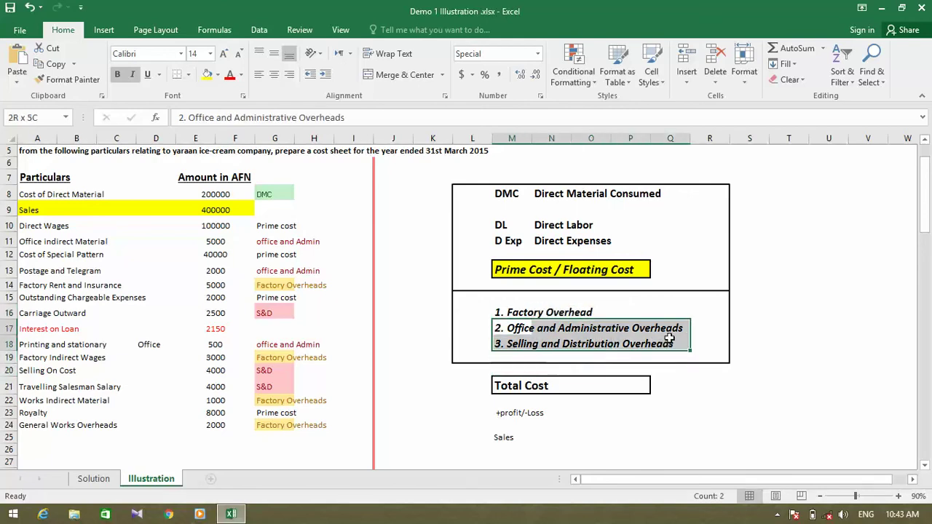
drag(501, 328, 502, 329)
click(511, 344)
click(652, 348)
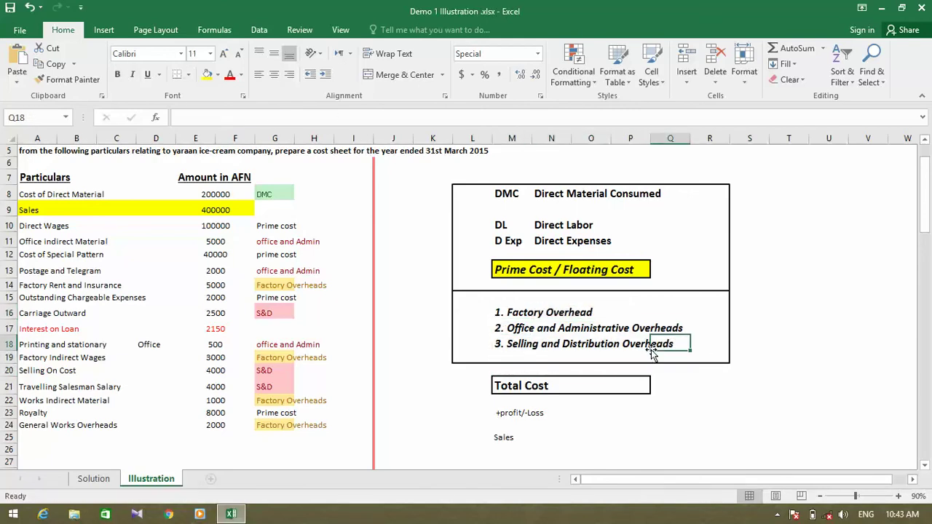
click(504, 344)
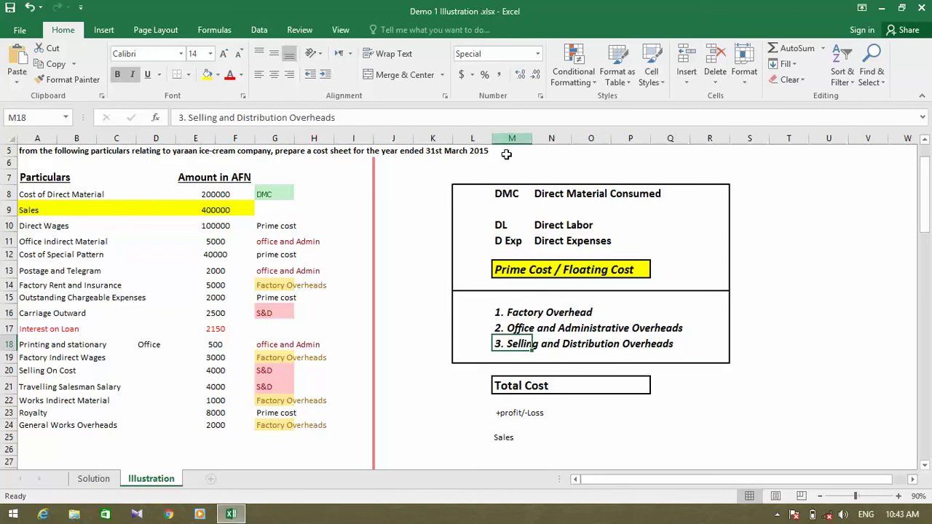
drag(498, 207, 529, 353)
click(542, 342)
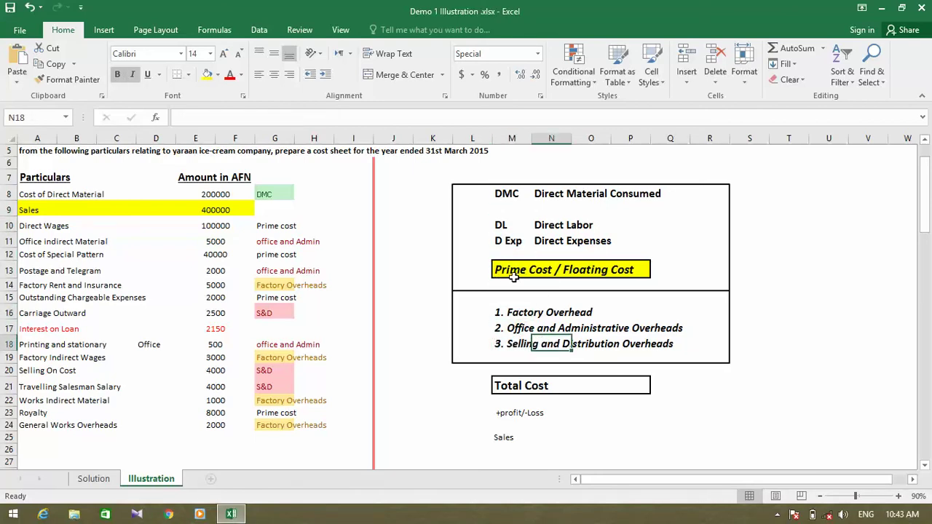
- Make the Sales label in M25 bold and increase its font size to 18
click(502, 437)
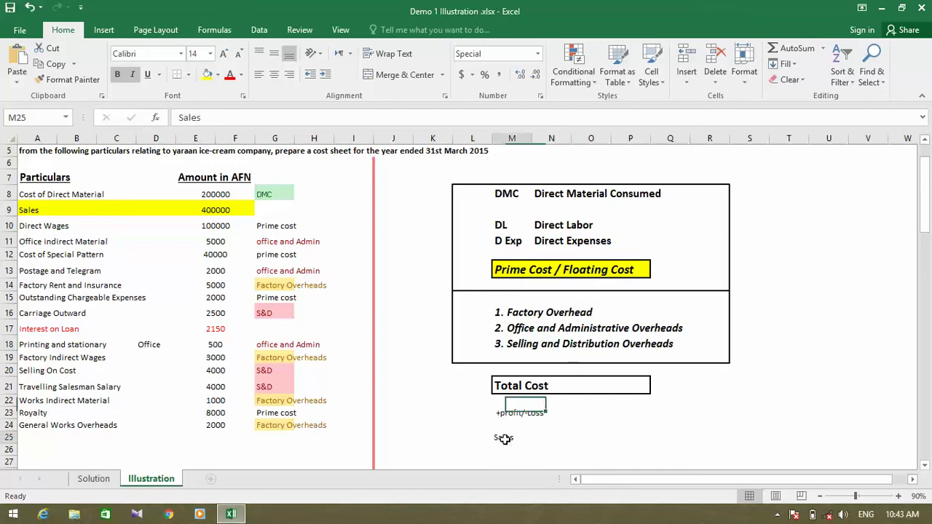
click(117, 75)
click(224, 53)
click(223, 54)
click(223, 54)
click(224, 54)
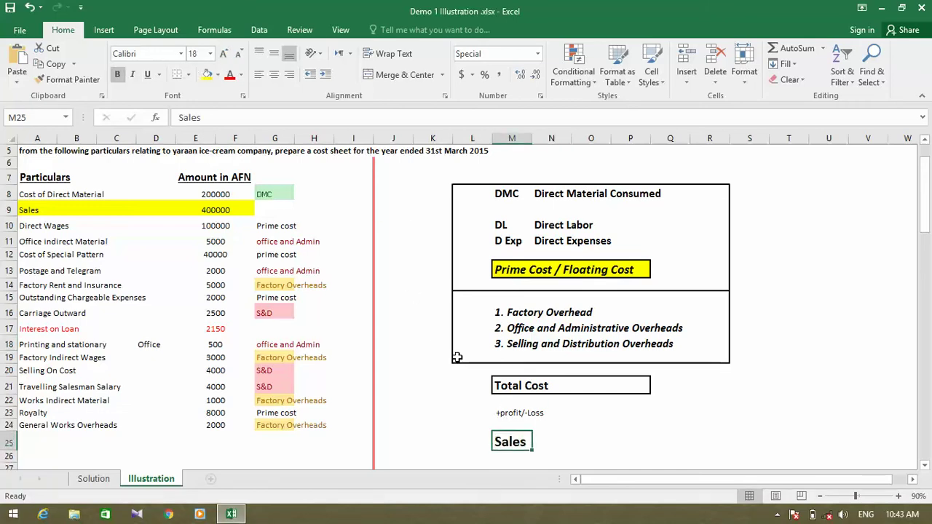
- Review the Total Cost and +profit/-Loss lines of the outline and the category labels beside the particulars in column G
click(530, 389)
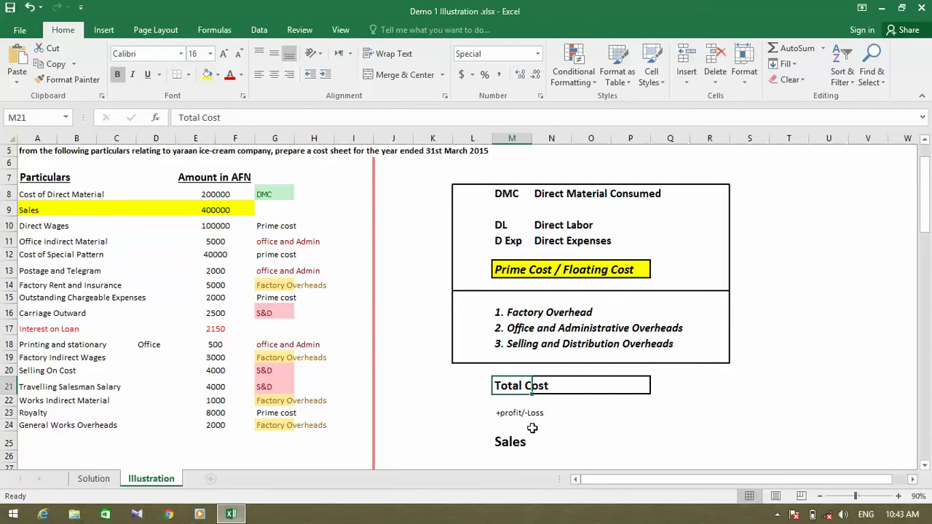
click(502, 413)
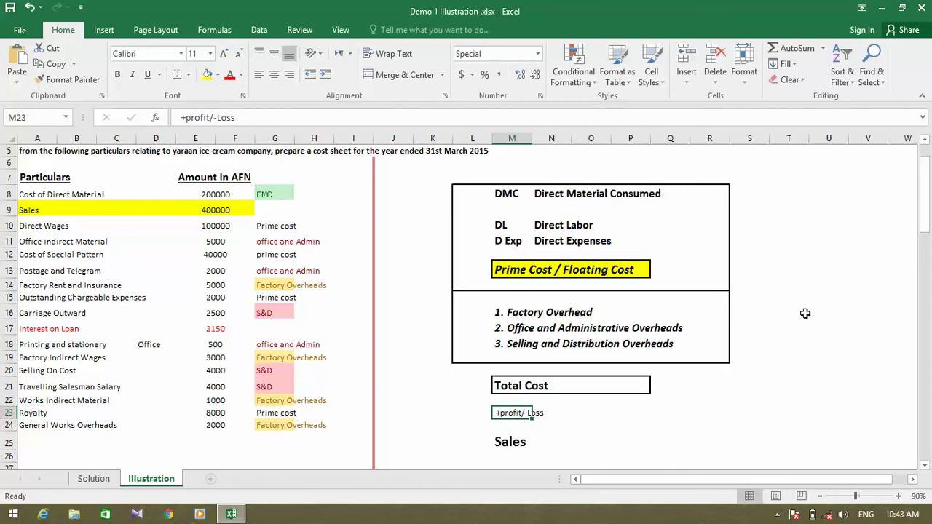
click(710, 269)
click(473, 241)
key(Left)
key(Left)
key(Left)
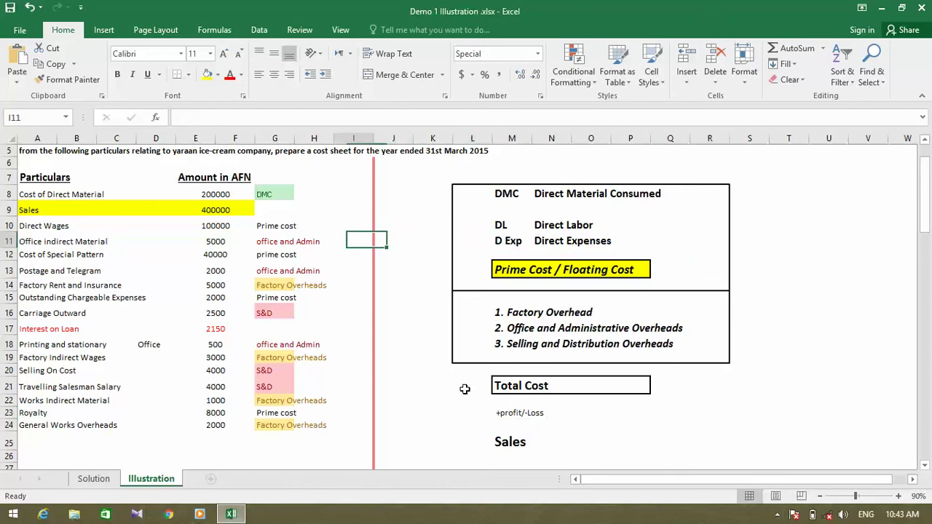
key(Up)
key(Up)
key(Up)
key(Up)
key(Up)
key(Up)
key(Up)
key(Up)
key(Up)
key(Up)
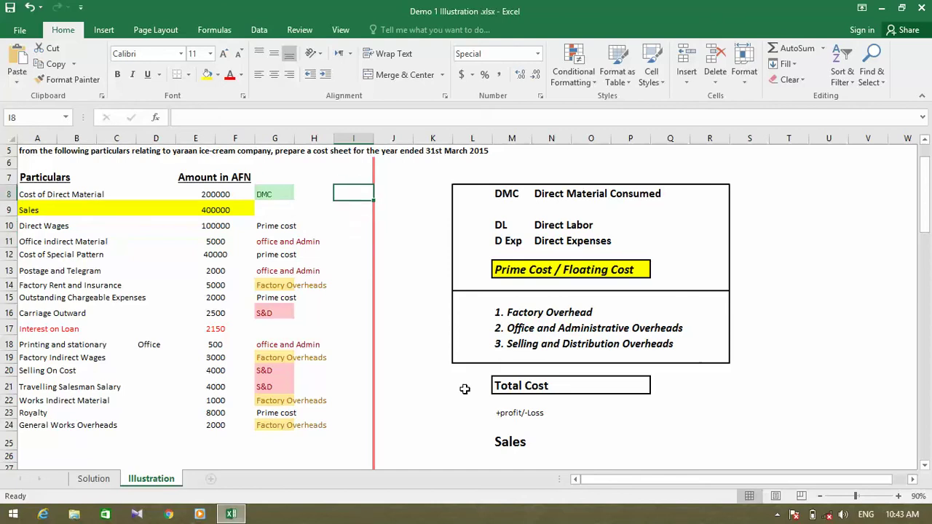
drag(284, 243, 298, 455)
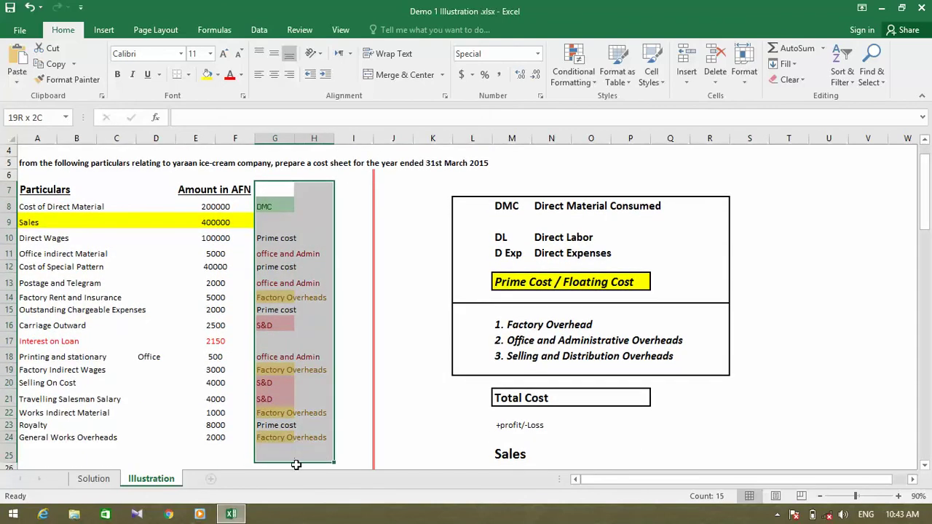
click(314, 238)
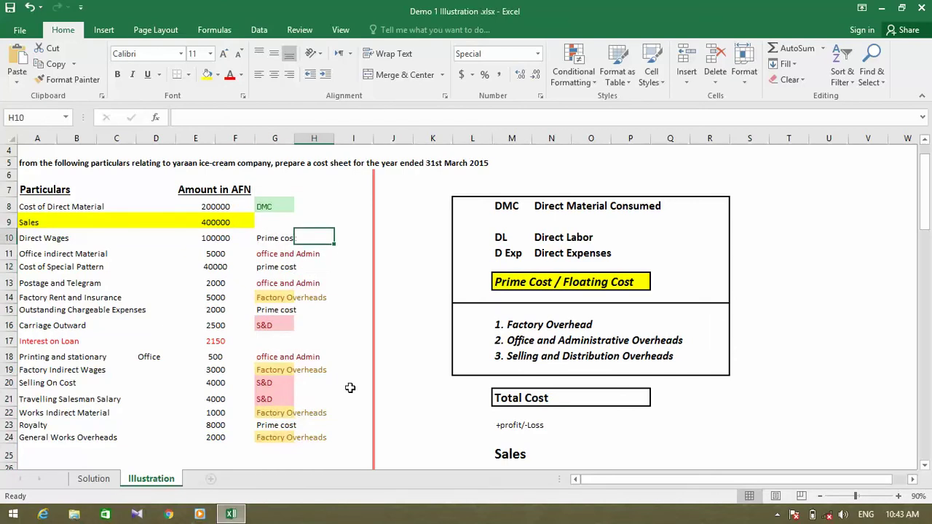
click(86, 253)
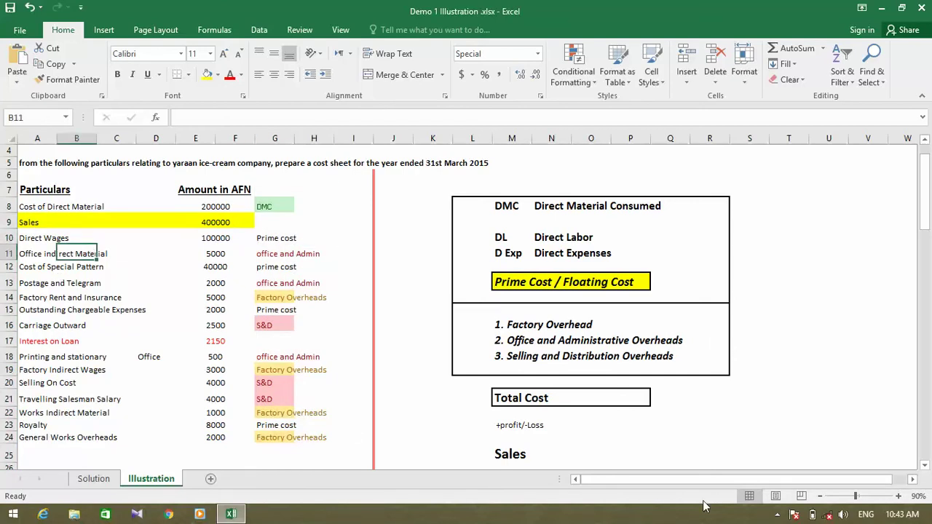
click(777, 515)
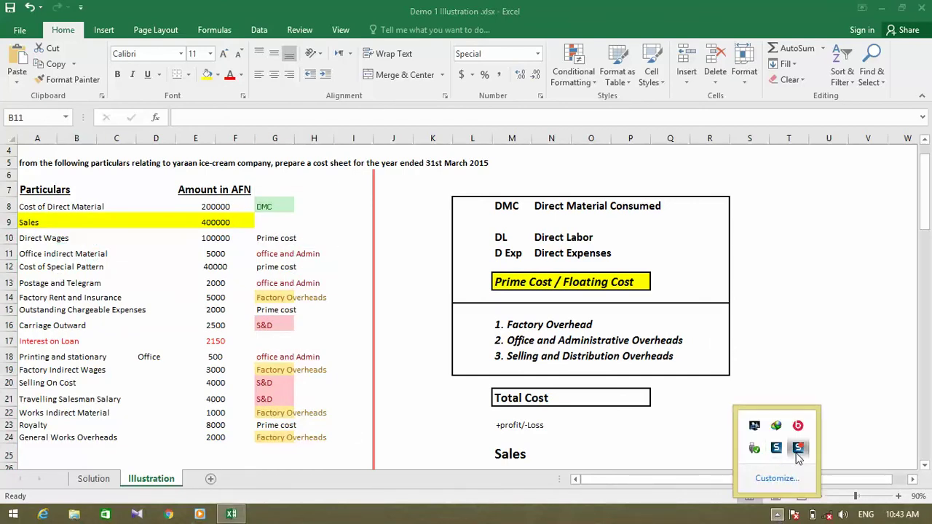
click(777, 514)
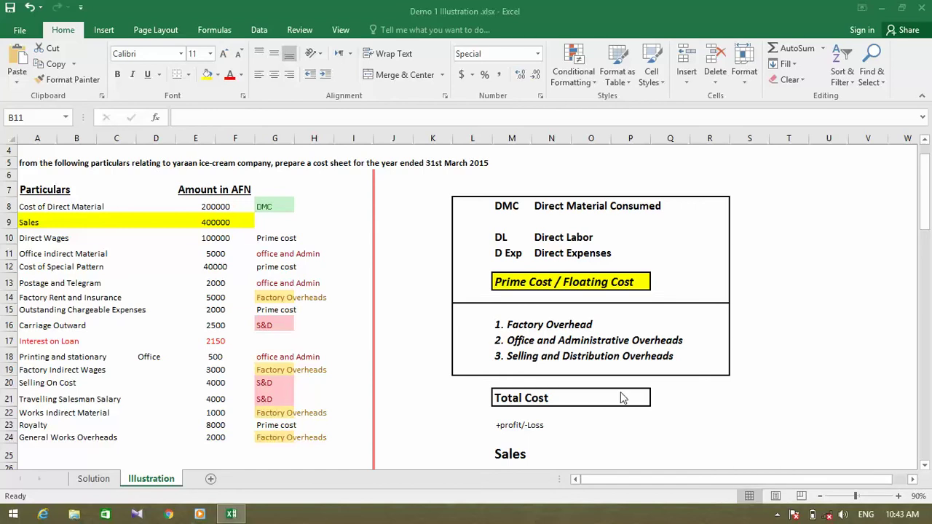
click(777, 514)
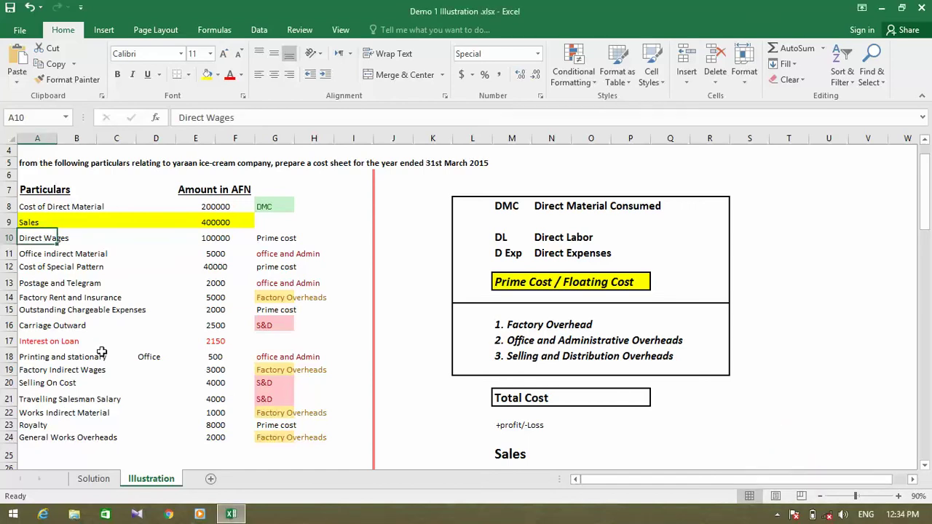
- Examine the particulars in column A alongside the outline from Direct Material Consumed down to the overhead entries
click(46, 266)
click(102, 294)
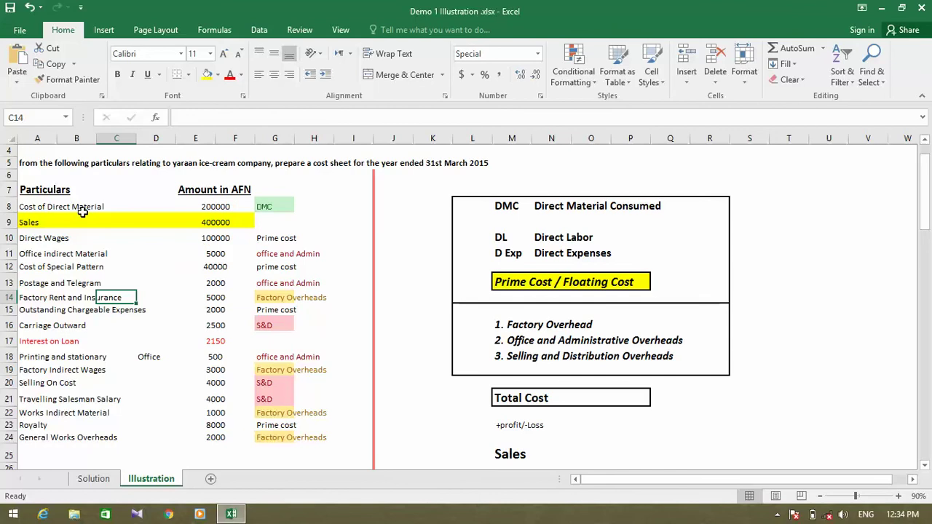
click(35, 251)
click(33, 208)
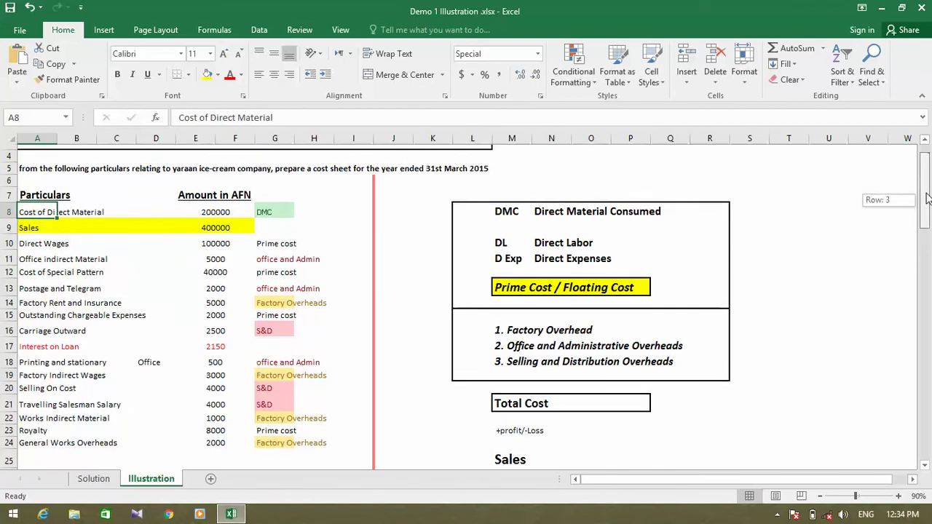
mouse_move(929, 206)
mouse_down()
mouse_move(928, 192)
mouse_move(928, 216)
mouse_up()
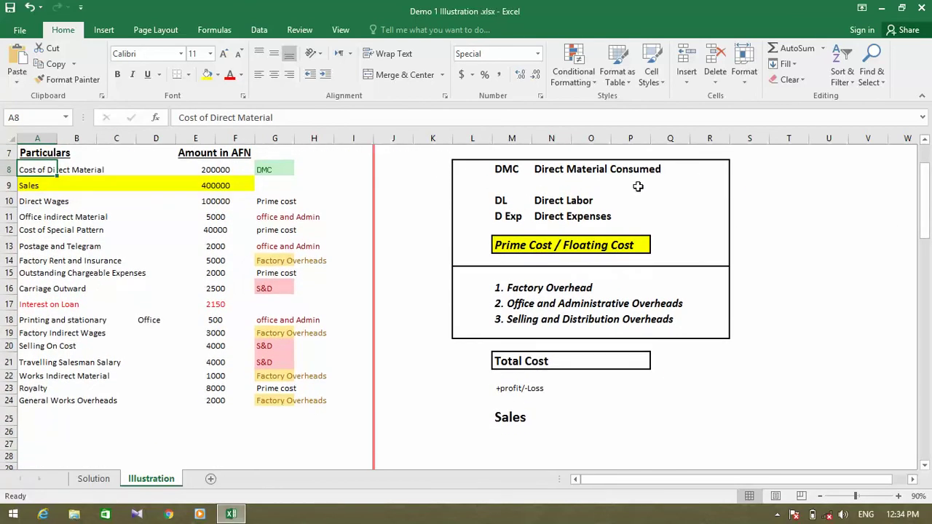
click(667, 303)
click(659, 169)
click(542, 184)
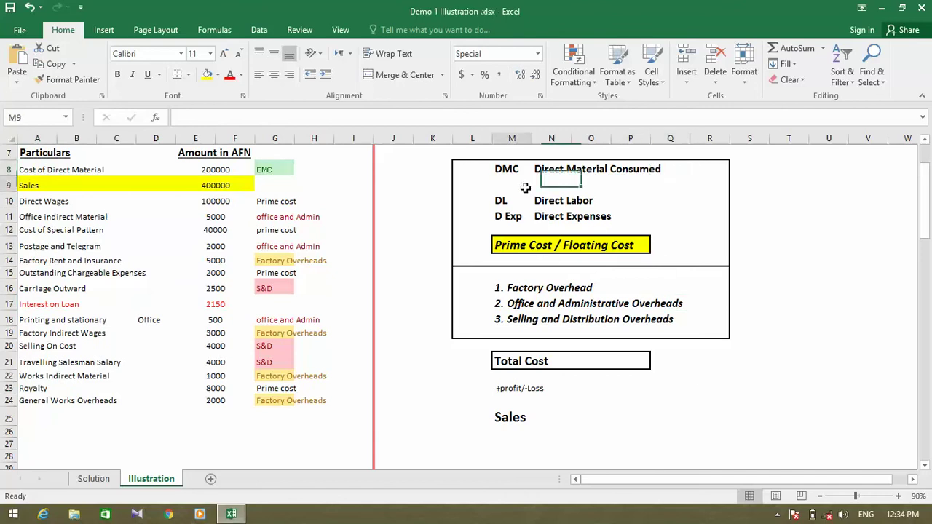
click(519, 184)
click(524, 249)
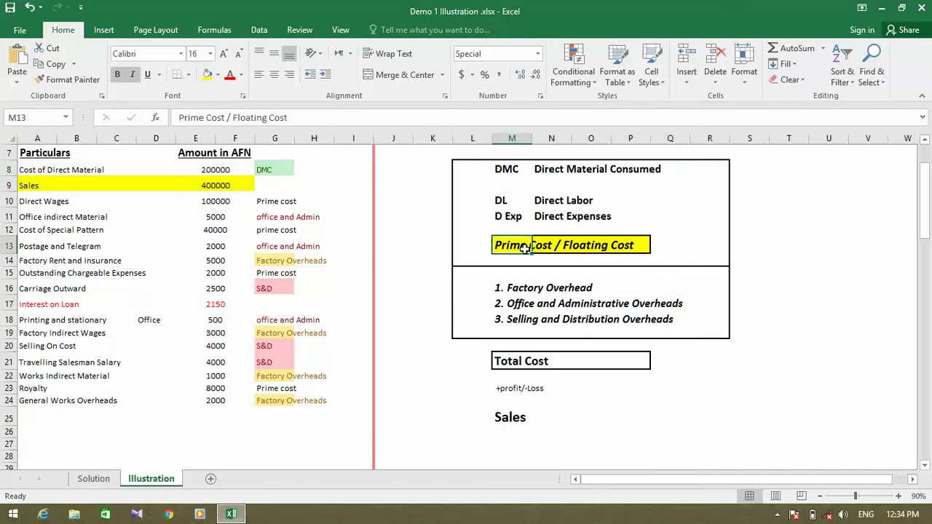
click(544, 324)
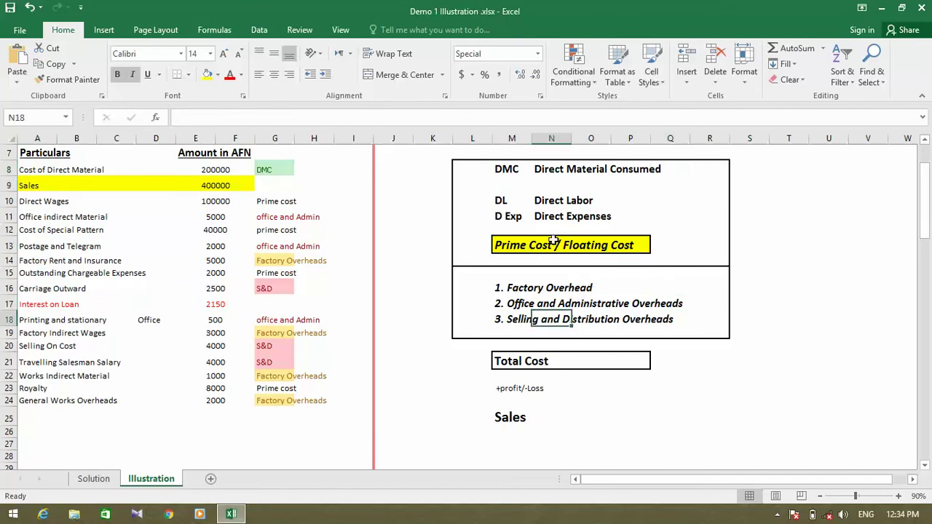
click(542, 218)
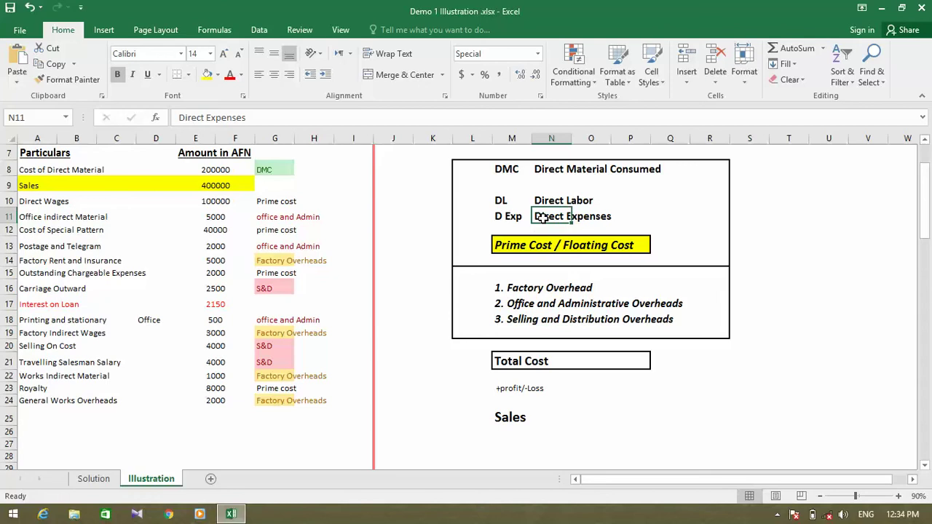
- Review how DMC, DL and D Exp form the prime cost, followed by the overheads in rows 16 to 18
drag(509, 170, 583, 252)
click(505, 171)
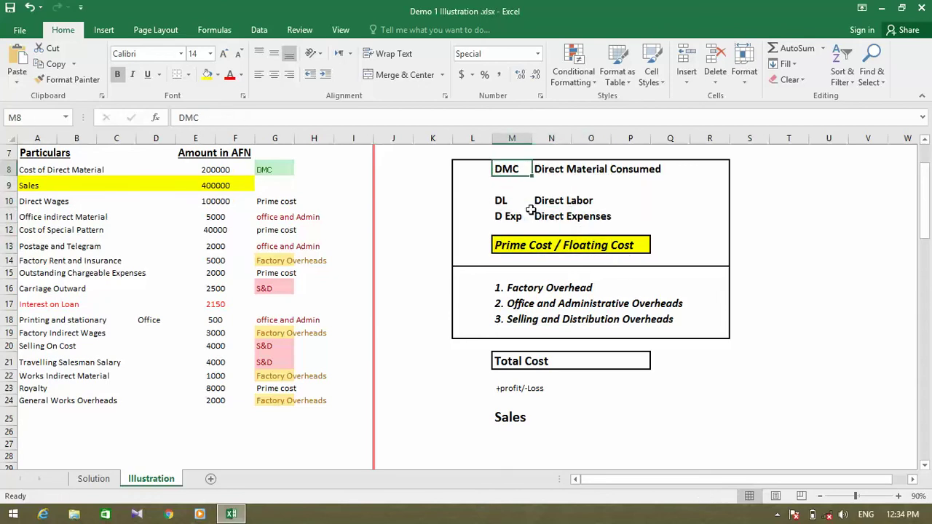
click(504, 202)
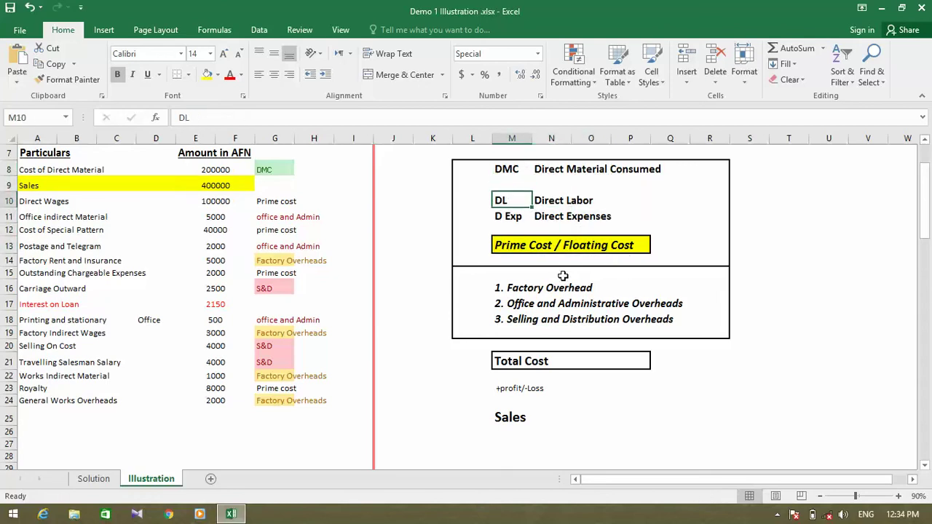
click(520, 214)
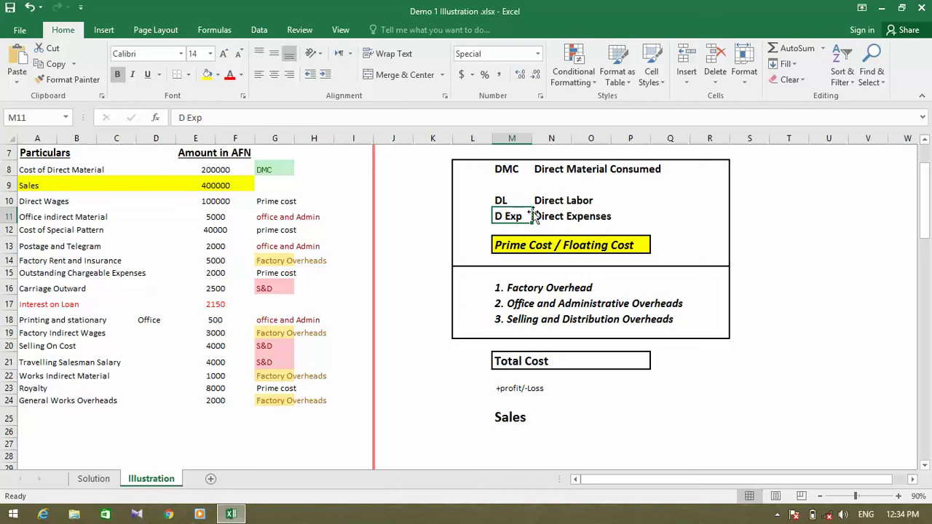
drag(523, 174, 630, 244)
click(530, 245)
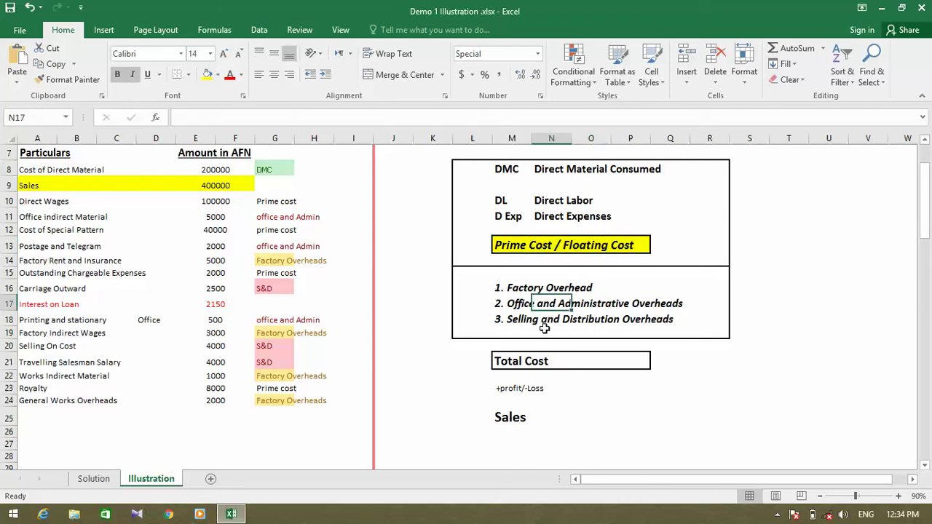
click(522, 289)
click(520, 318)
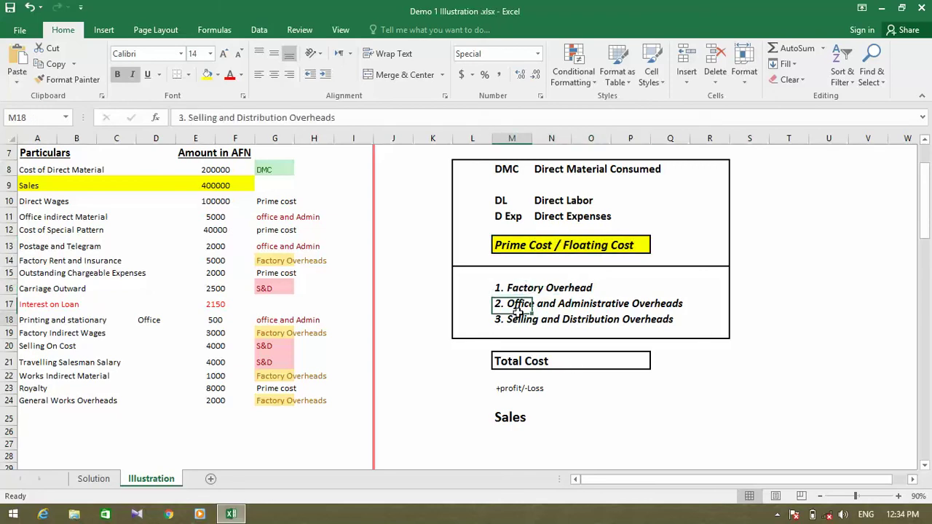
- Review the outline from the office and selling overheads through Total Cost and +profit/-Loss to Sales
click(517, 306)
click(519, 319)
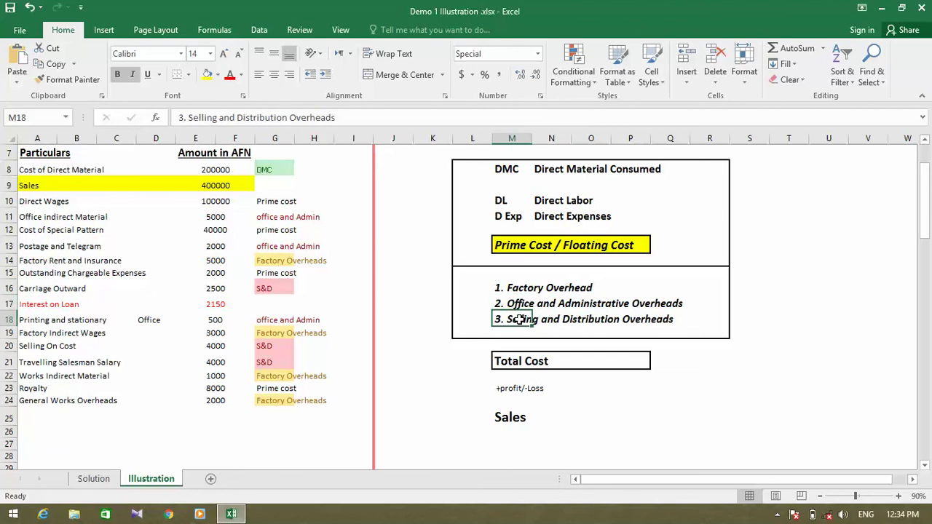
click(505, 362)
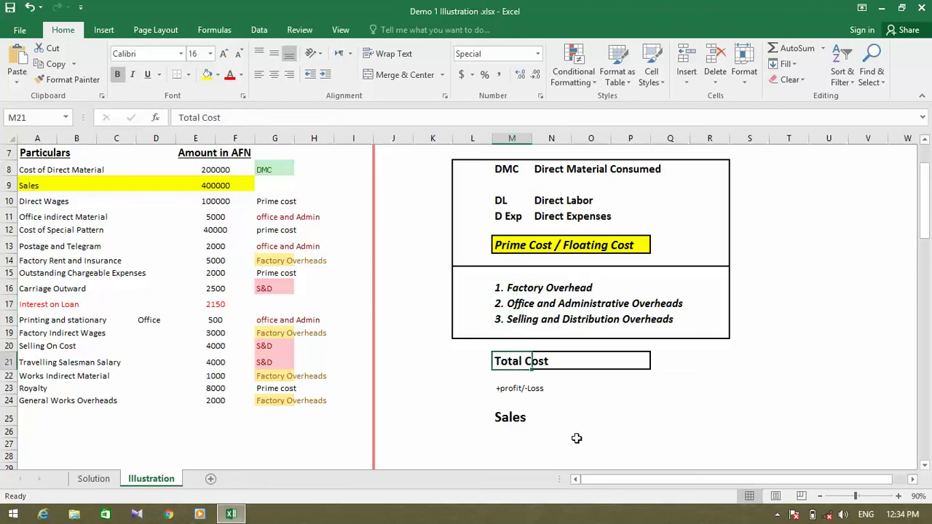
click(522, 421)
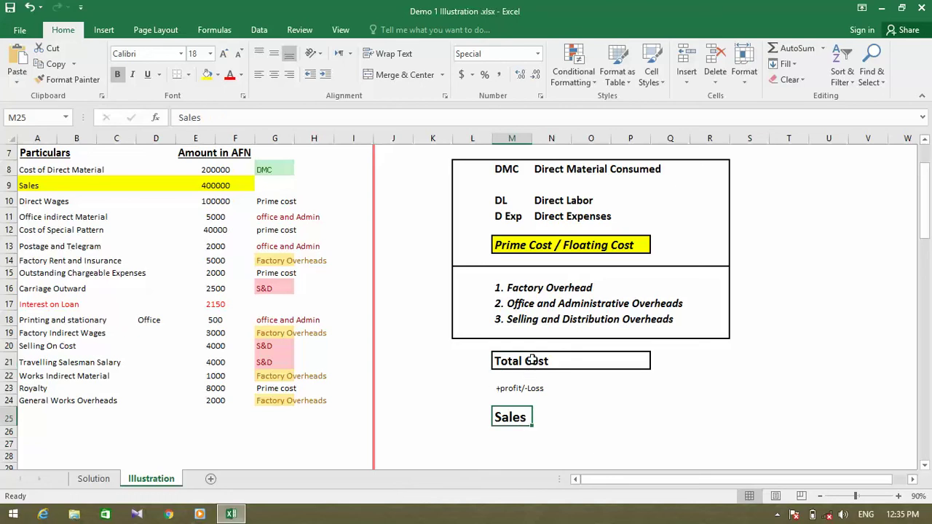
click(524, 399)
click(518, 388)
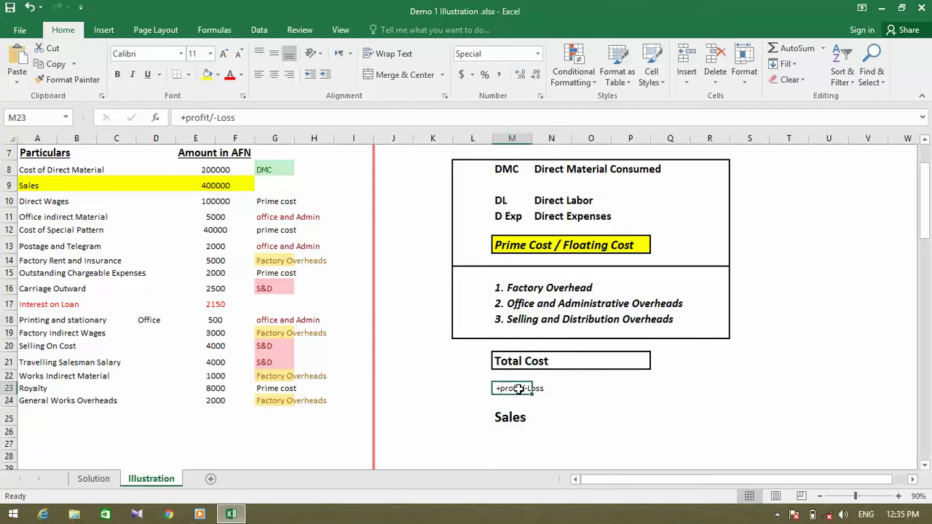
click(539, 388)
click(425, 256)
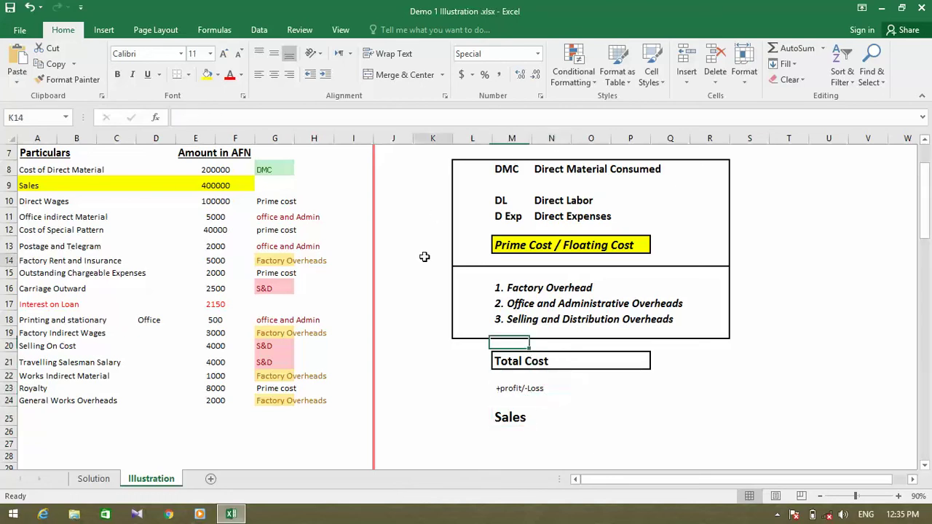
- Check the blank table on the Solution sheet and read the company name and year-end date in row 5 of the Illustration sheet
click(102, 181)
click(65, 166)
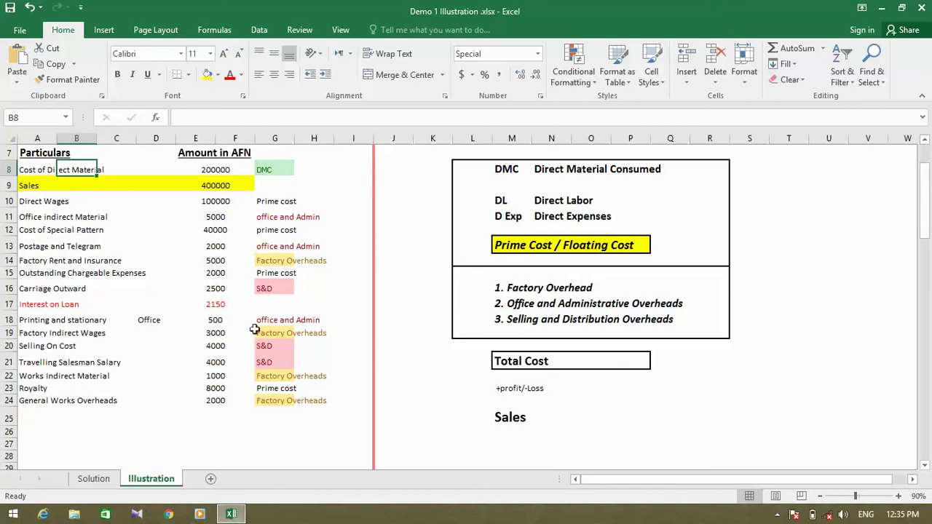
click(94, 479)
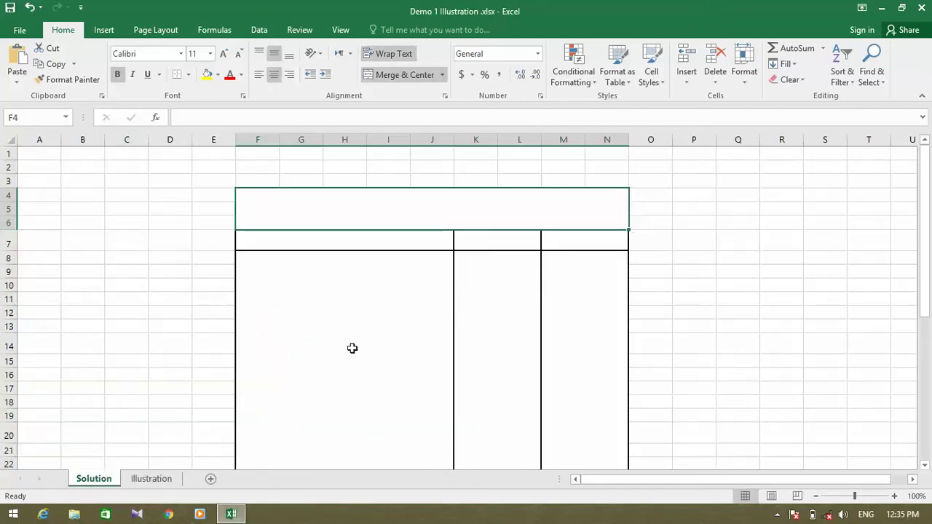
click(152, 480)
click(95, 219)
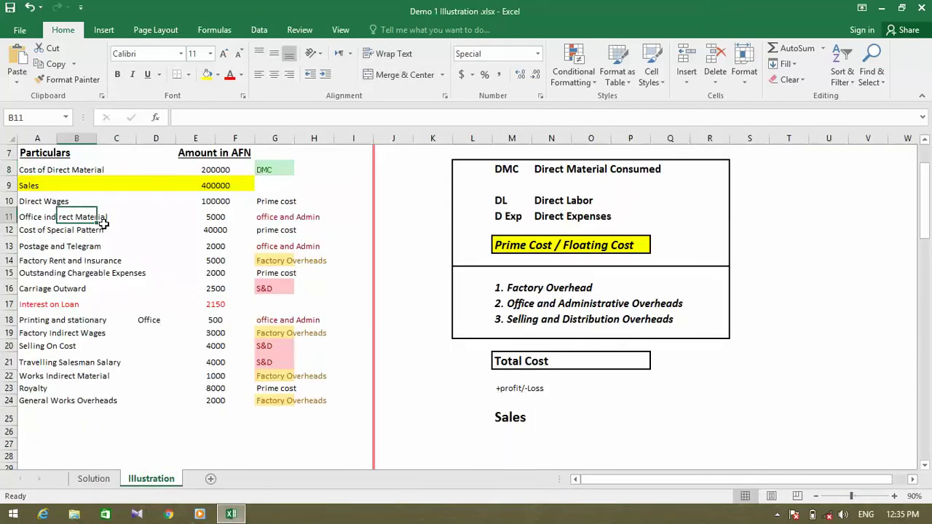
key(Up)
key(Up)
key(Up)
key(Up)
key(Up)
key(Up)
key(Up)
key(Up)
key(Up)
key(Up)
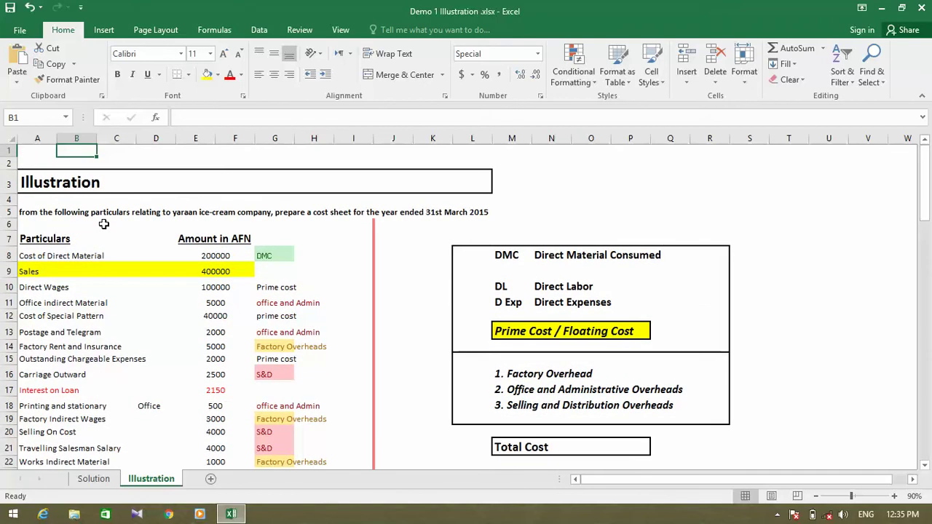
click(213, 212)
click(473, 199)
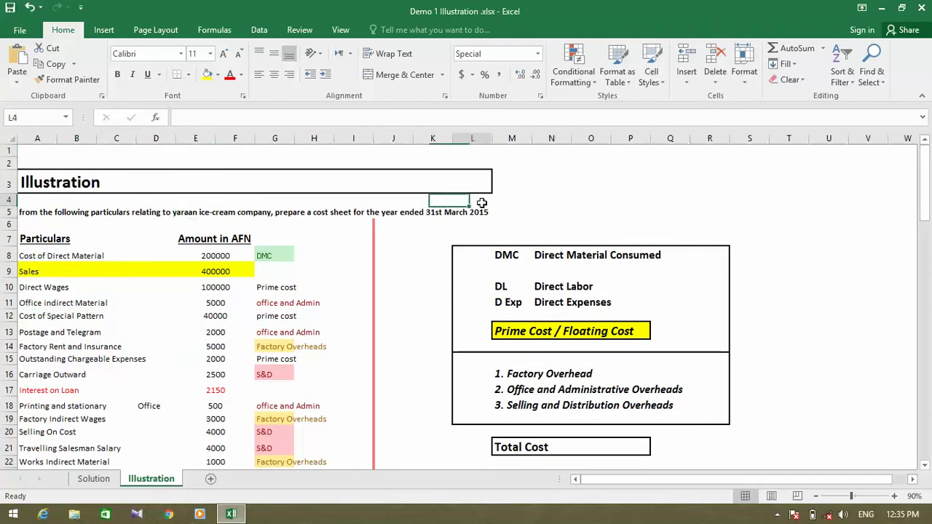
click(432, 213)
click(466, 213)
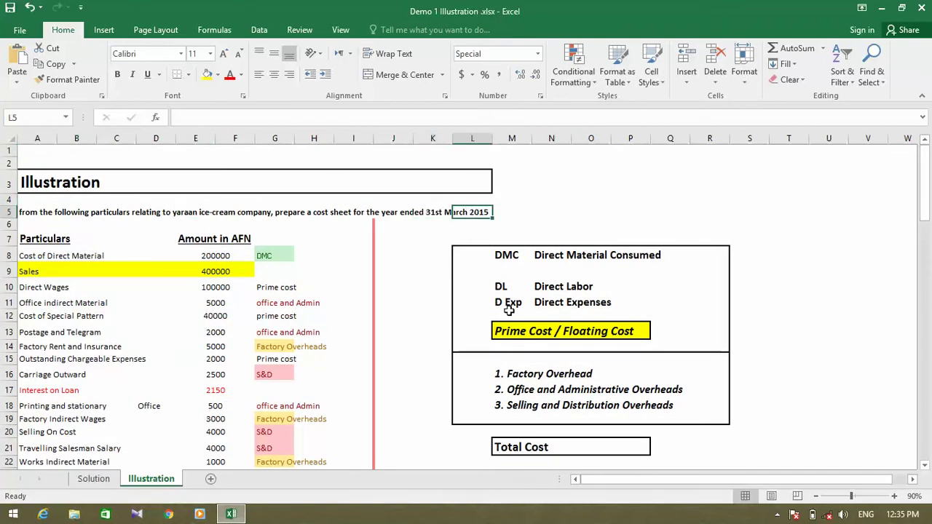
- Enter "In the books of Yaraan Ice-Cream company" as the first title line in merged cell F4 of the Solution sheet
click(94, 479)
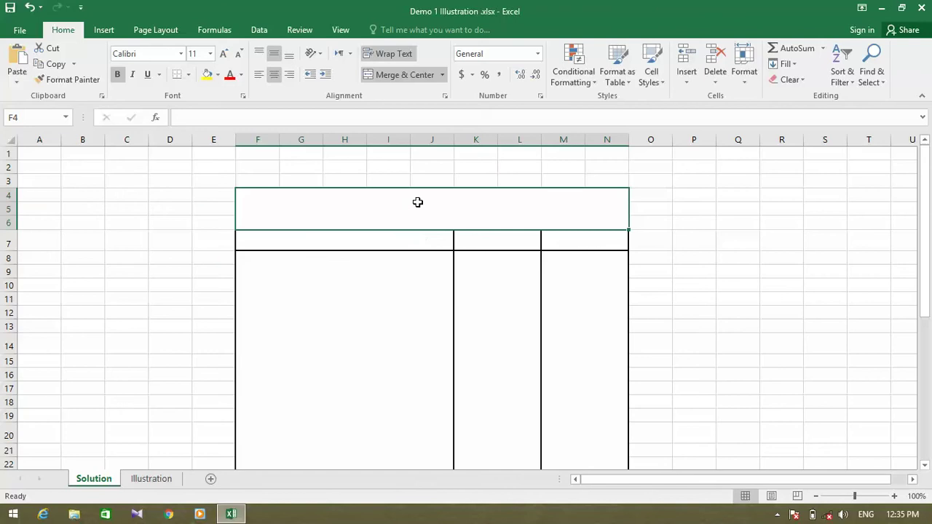
key(Left)
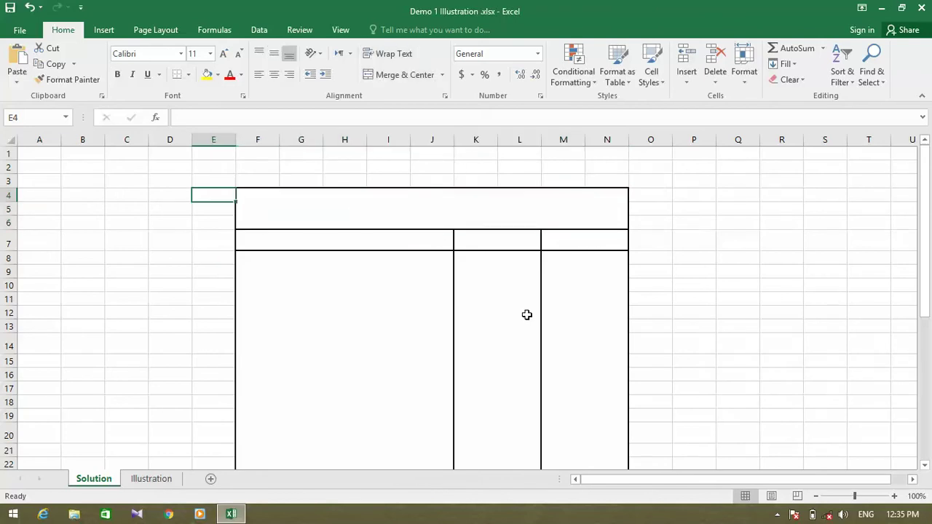
key(Left)
key(Right)
key(Right)
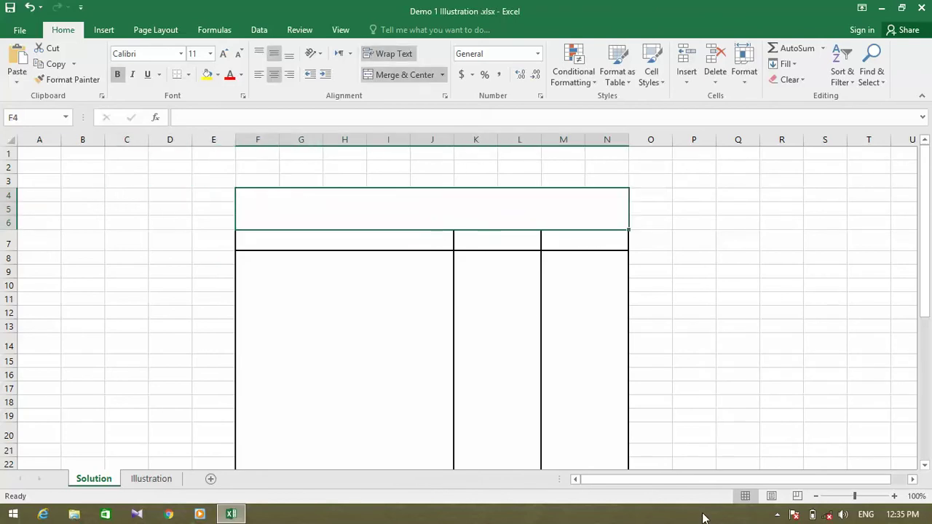
text(In the bo)
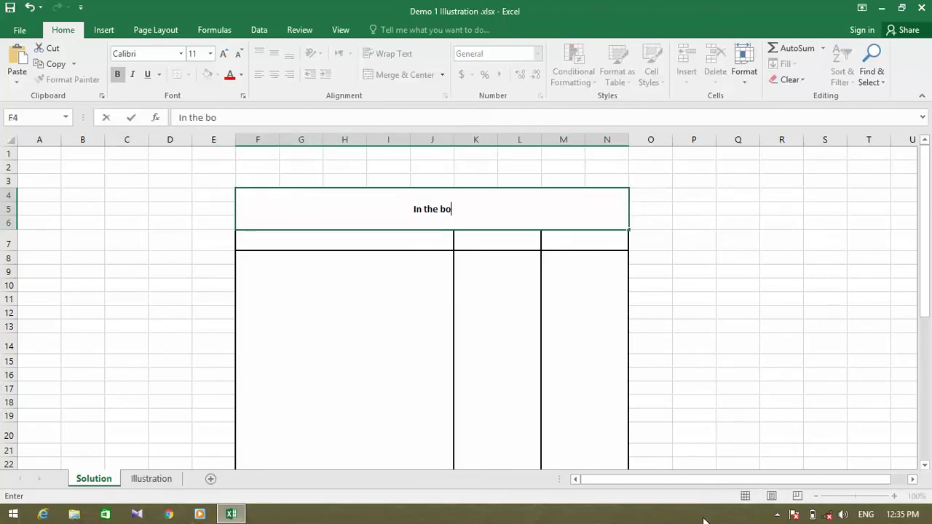
text(oks of Y)
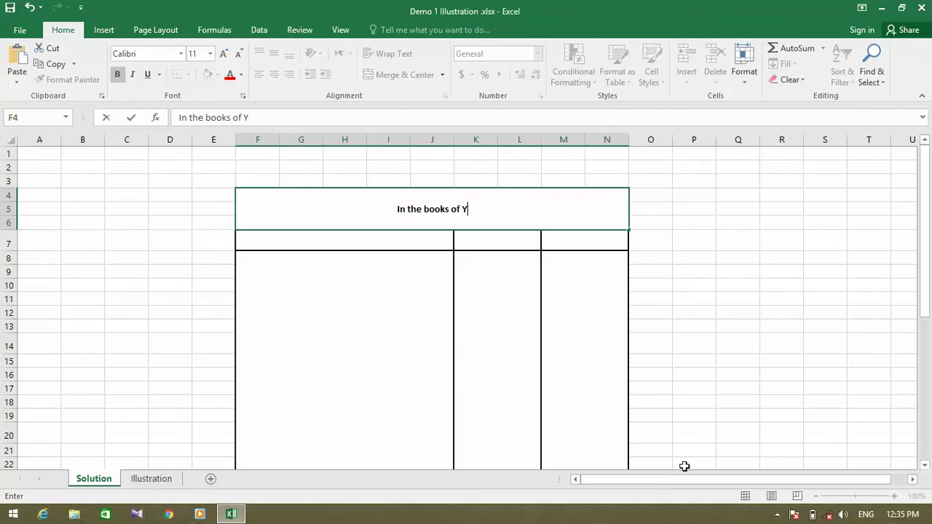
text(arran)
key(BackSpace)
key(BackSpace)
key(BackSpace)
text(a)
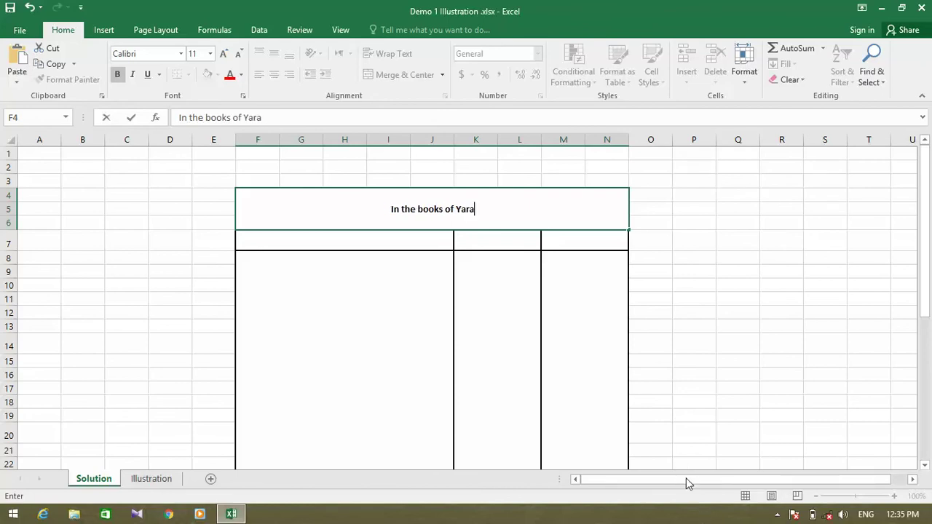
text(an Ice -Cream cm)
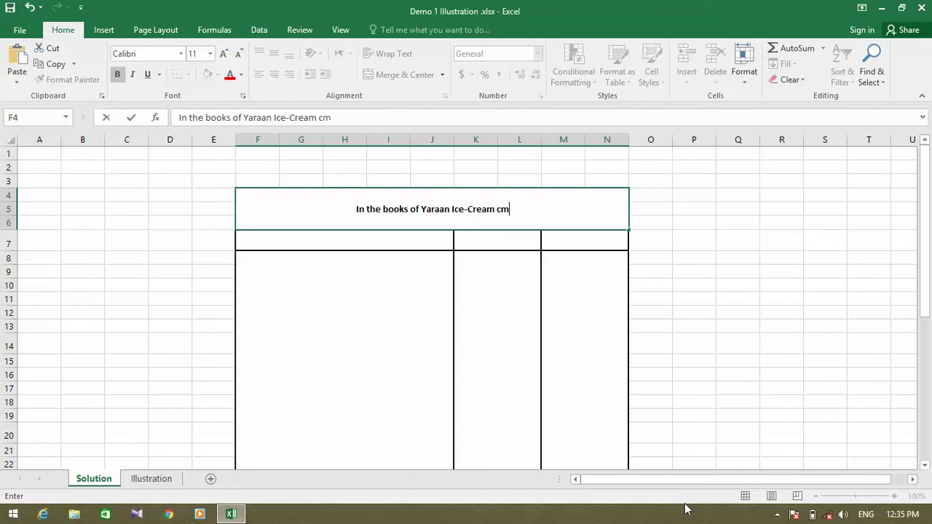
key(BackSpace)
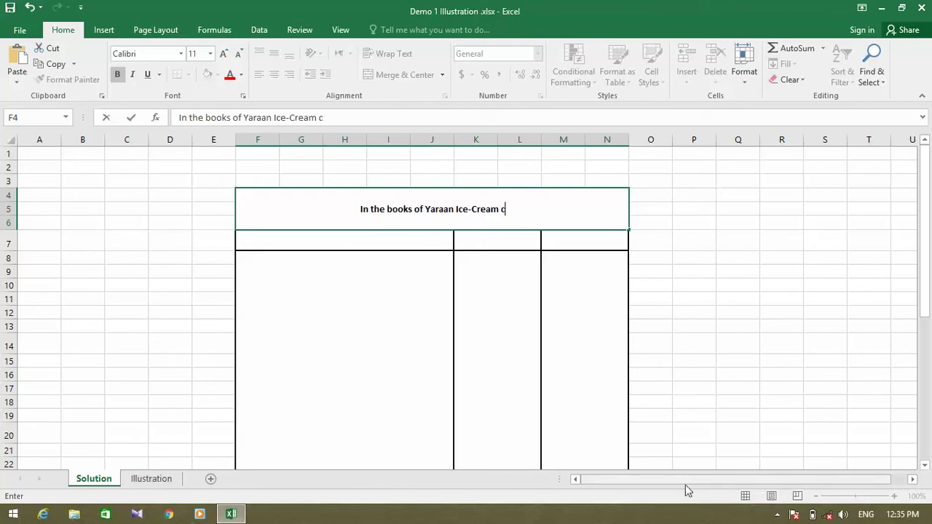
text(ompany)
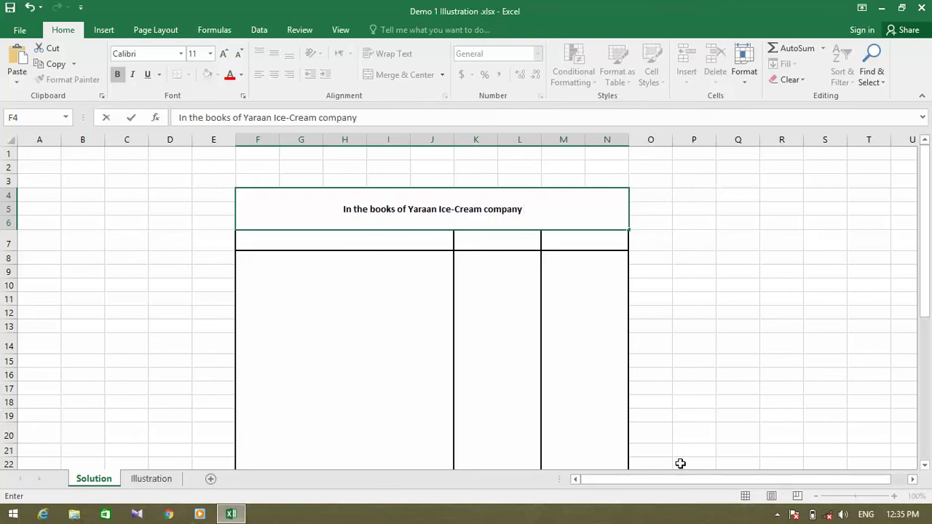
- Add a second line to the F4 title reading "Cost Sheet for the Year ended 31st March 2015"
key(alt+Return)
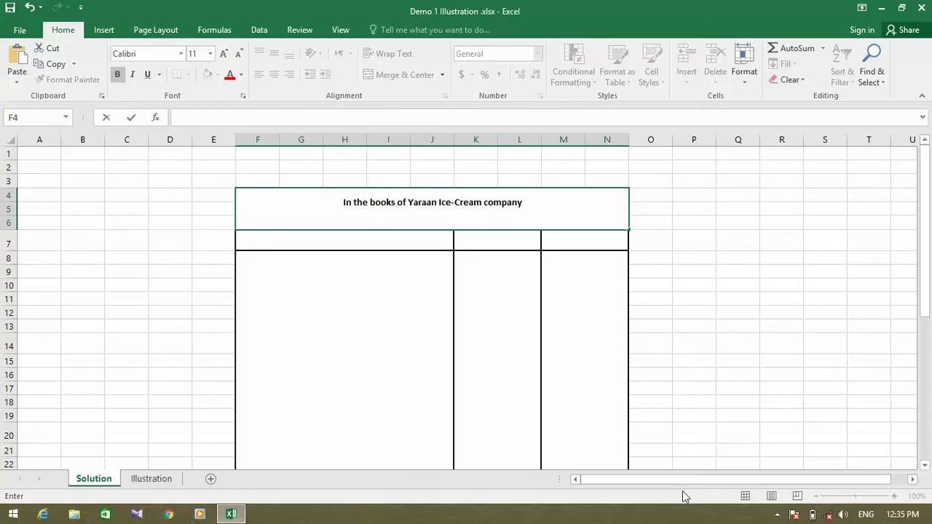
text(Cost Shet)
key(BackSpace)
text(et )
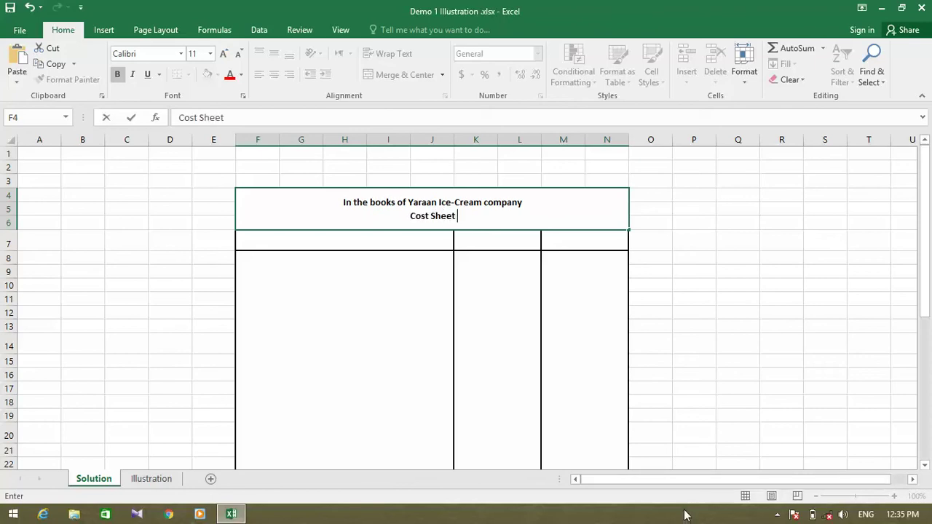
text(for the Year )
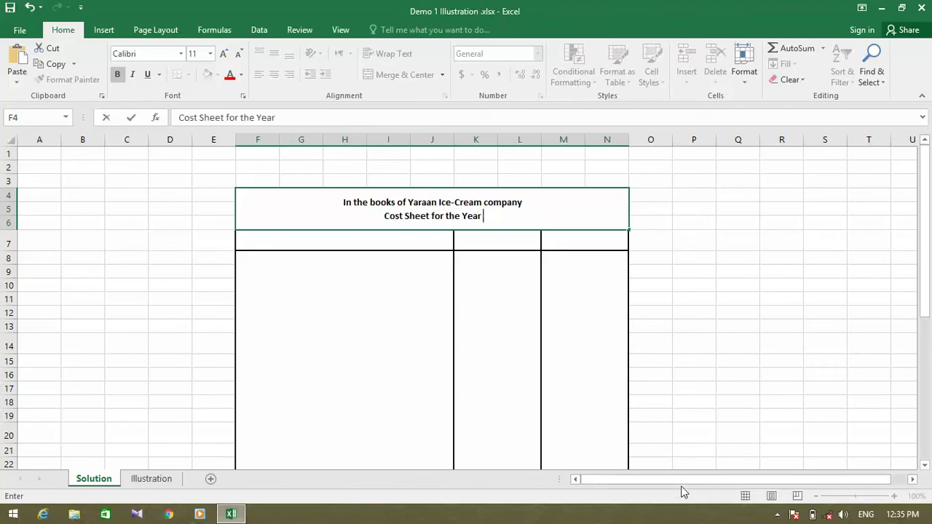
text(ended 31)
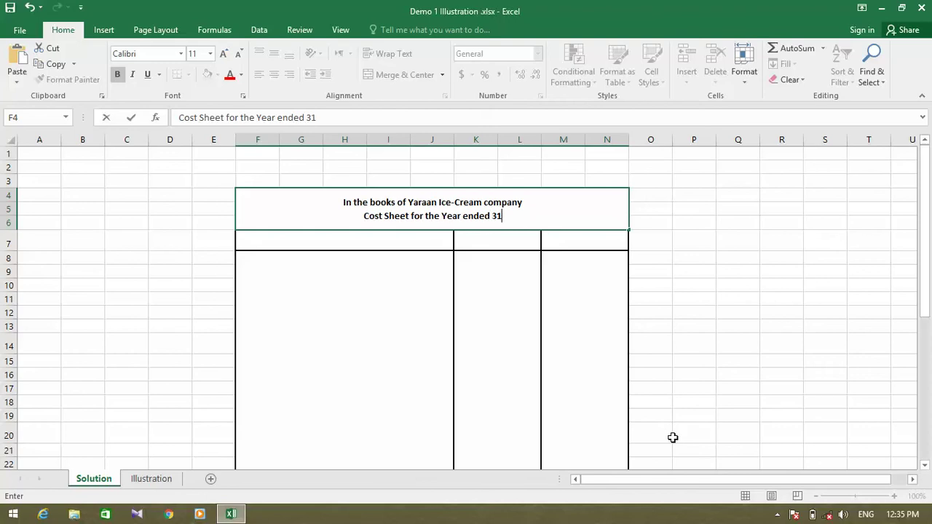
text(st March 2015)
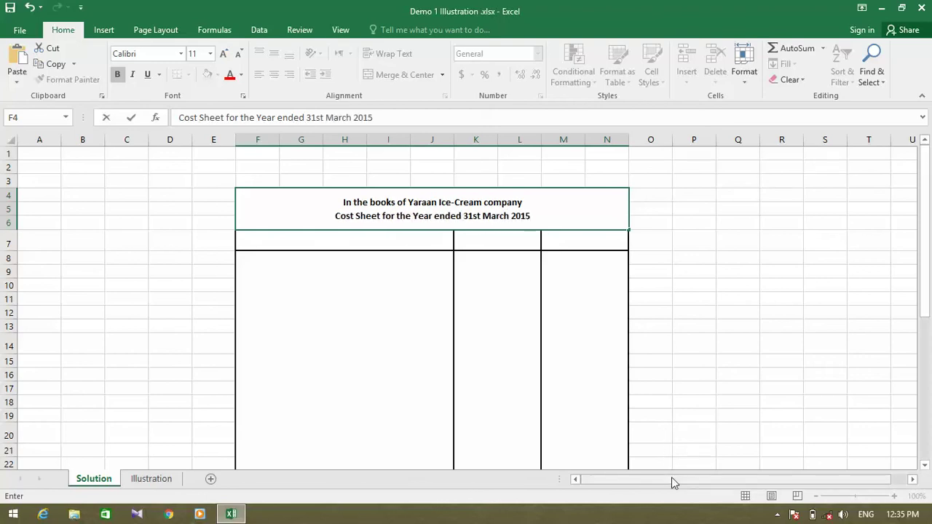
key(Return)
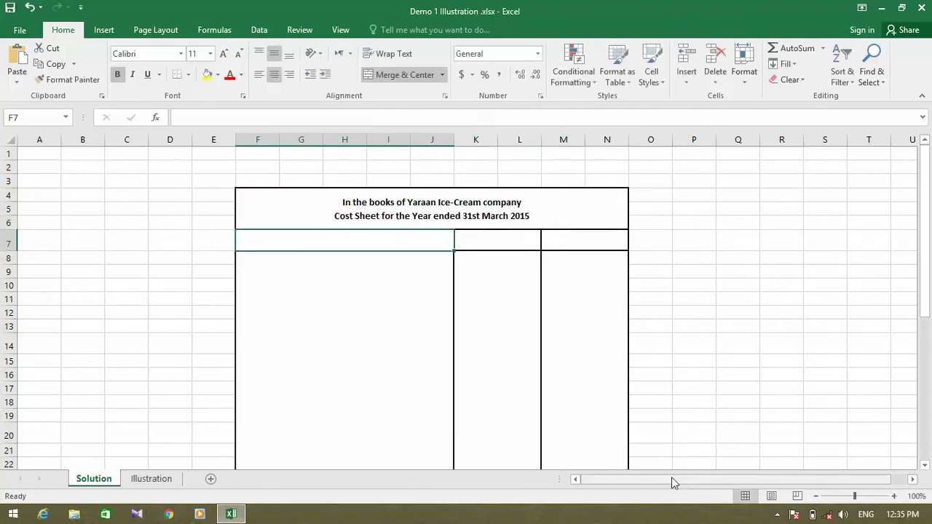
- Review the two-line cost sheet title in F4 and the empty header row and particulars area below it
click(416, 205)
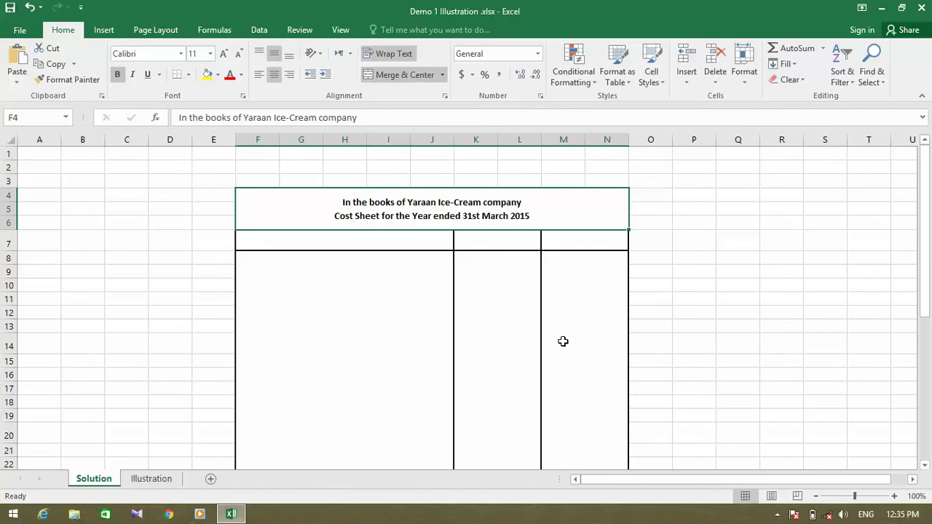
click(396, 270)
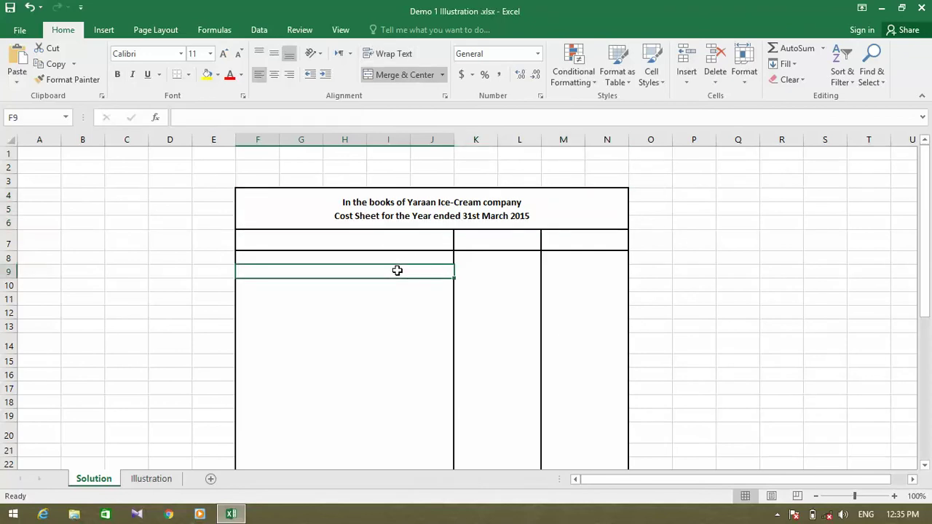
click(417, 217)
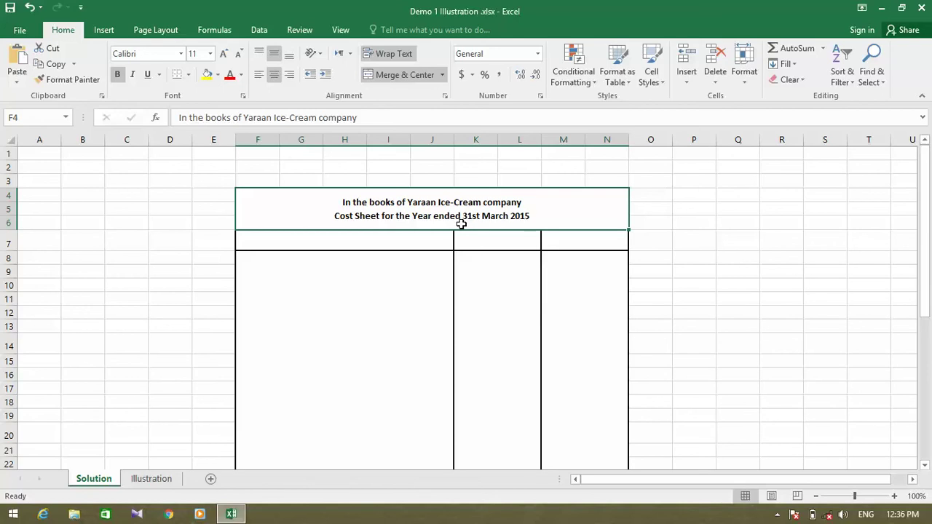
click(349, 305)
click(381, 218)
click(777, 514)
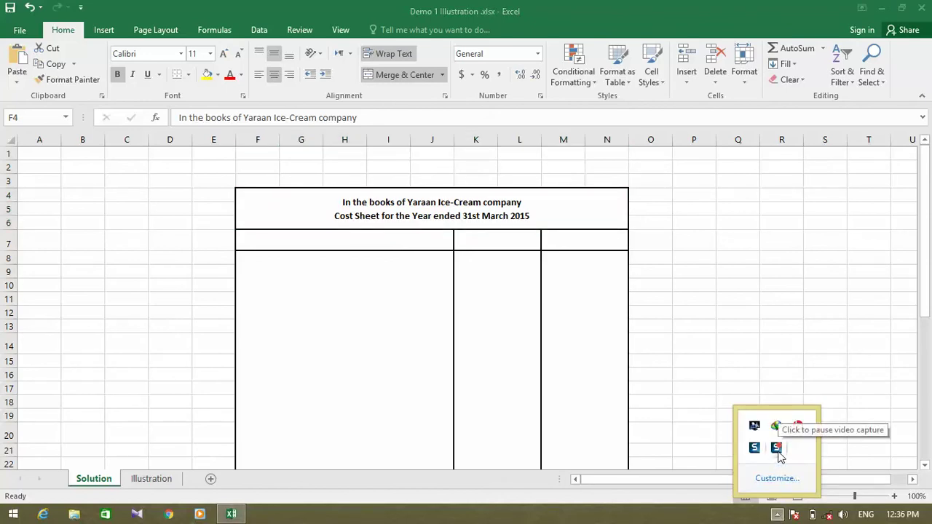
click(374, 227)
click(403, 260)
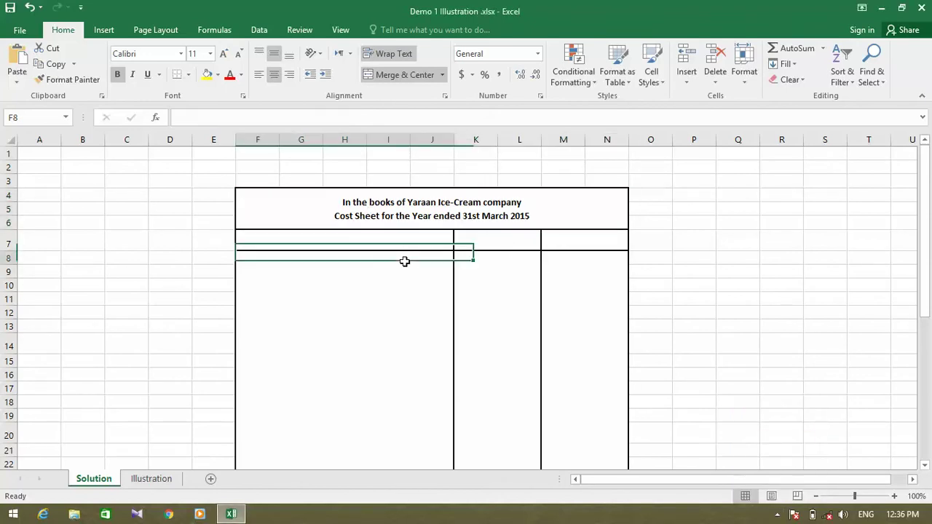
click(438, 223)
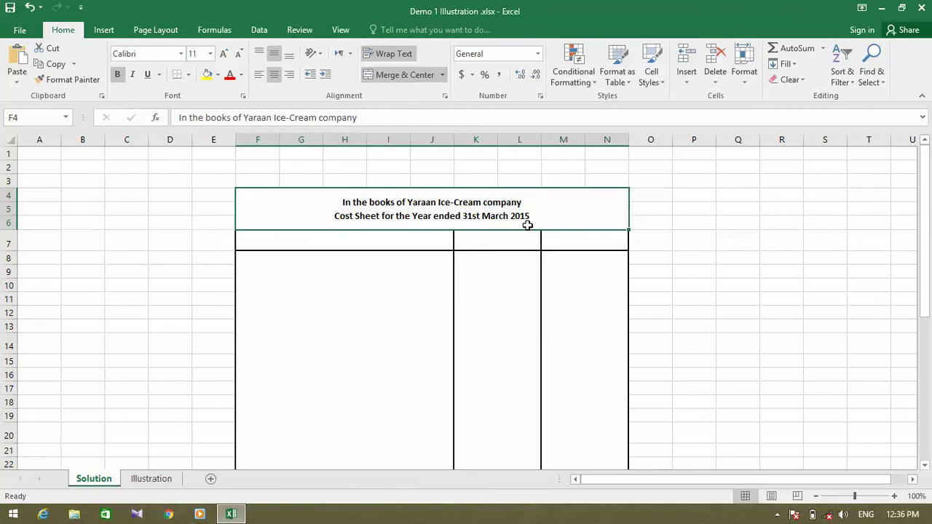
click(351, 284)
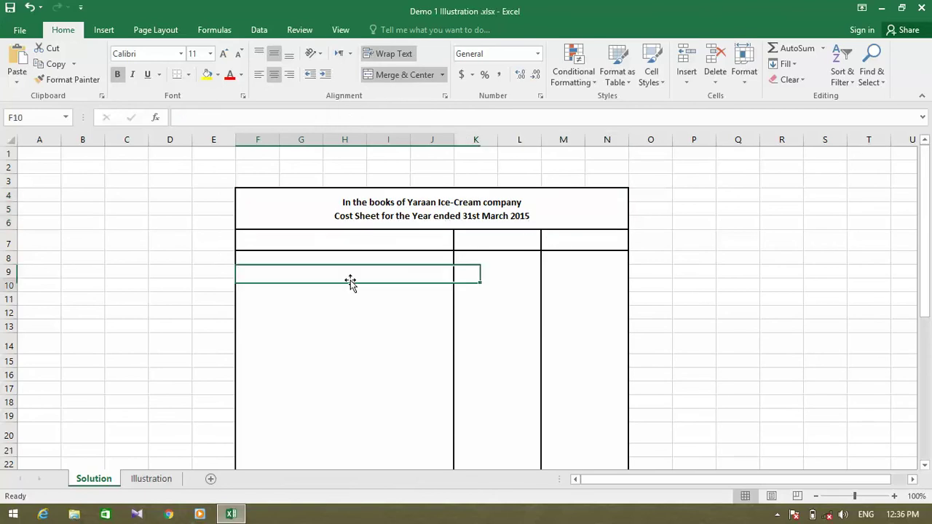
click(345, 245)
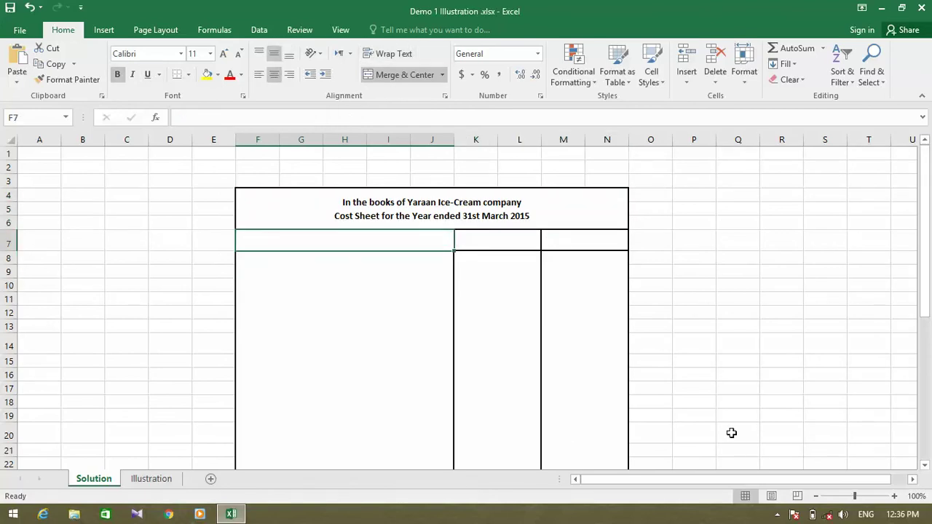
click(777, 514)
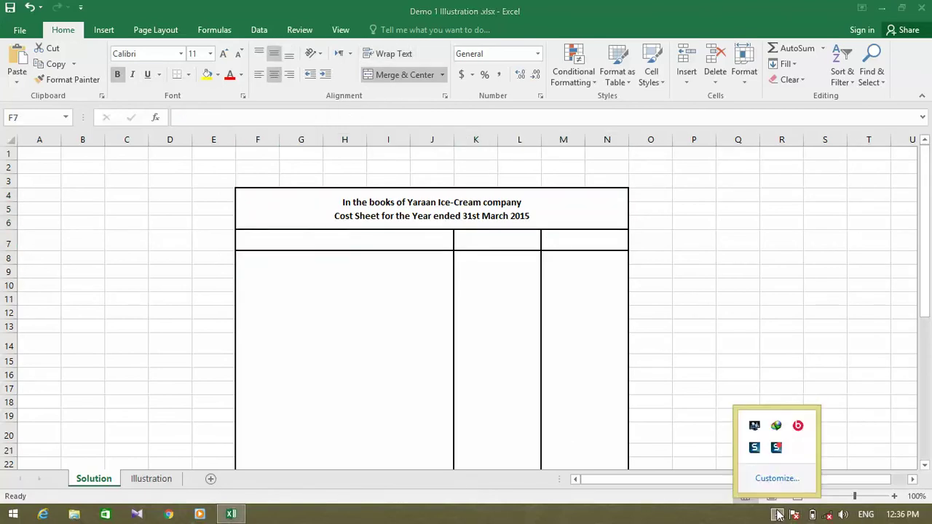
click(567, 473)
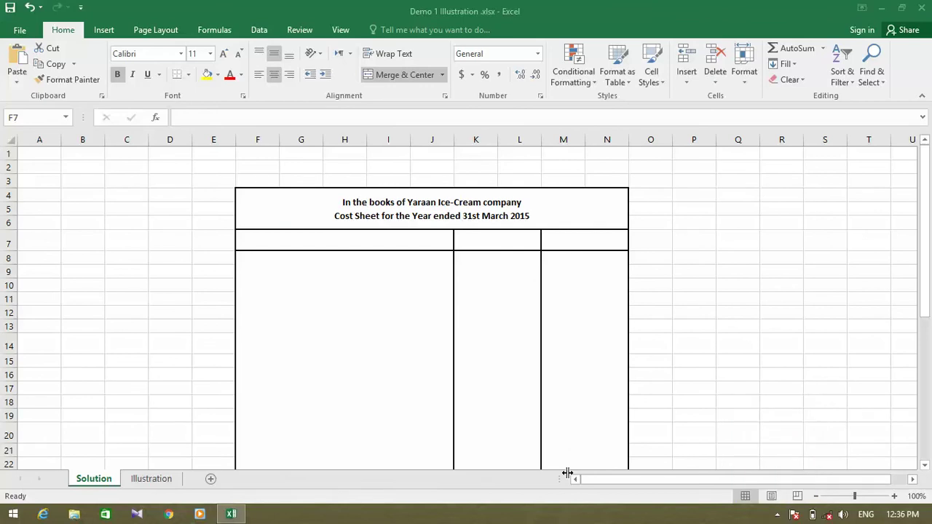
click(777, 514)
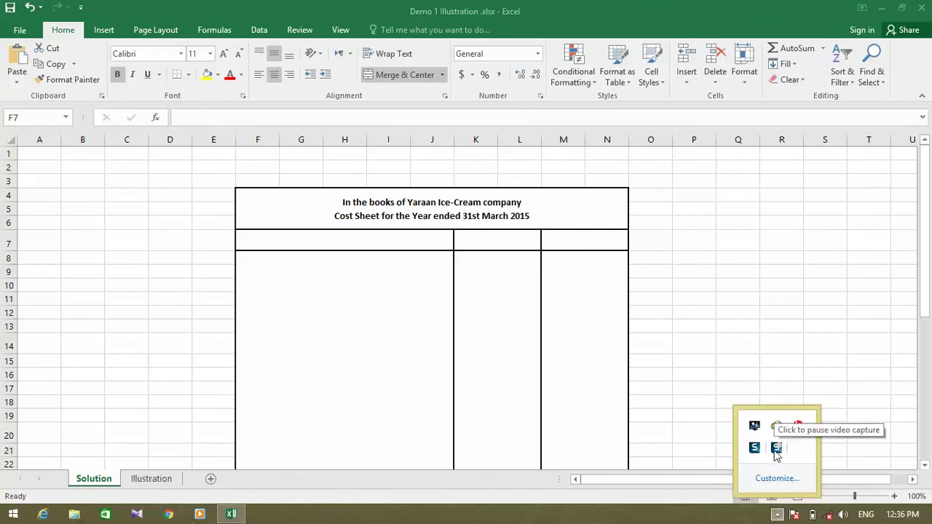
click(576, 477)
click(313, 260)
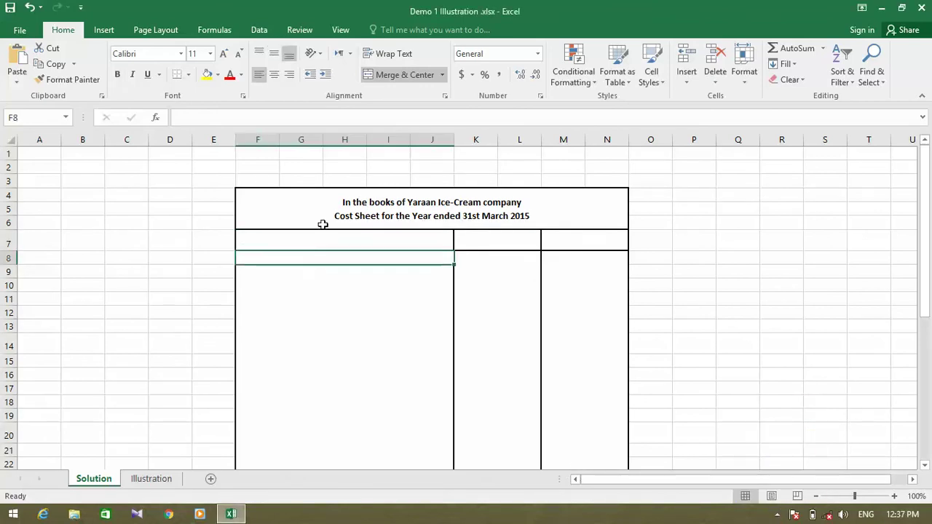
click(323, 223)
click(323, 234)
text(Part I)
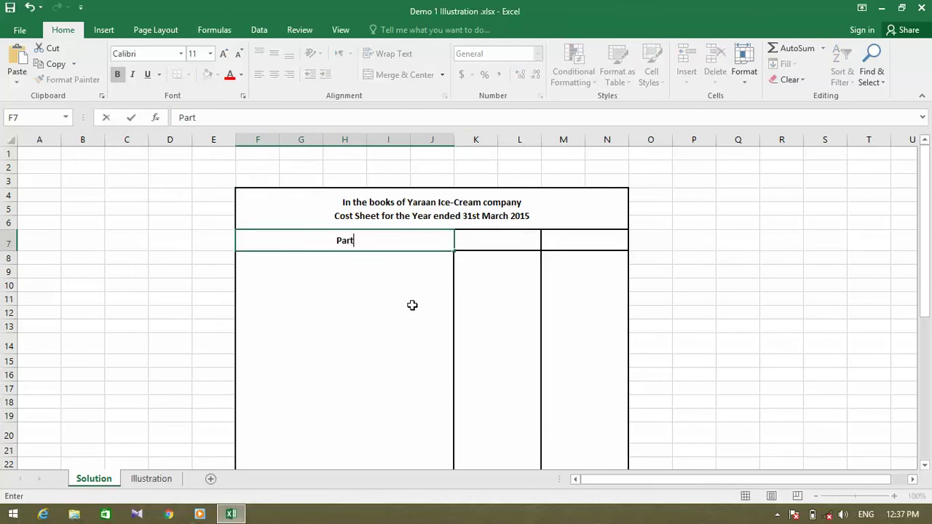
key(BackSpace)
key(BackSpace)
key(BackSpace)
key(BackSpace)
key(BackSpace)
key(BackSpace)
text(Dst)
text(Descriptino)
key(BackSpace)
key(BackSpace)
key(BackSpace)
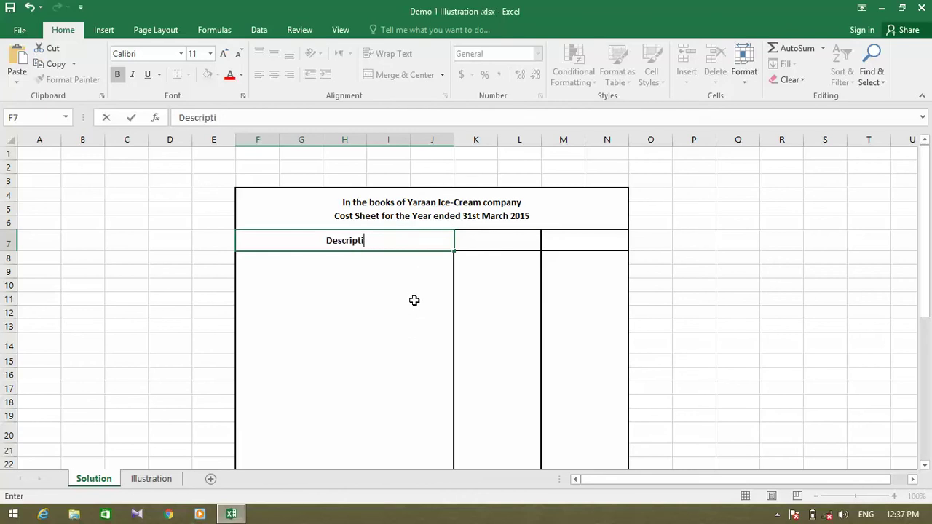
text(ion)
key(BackSpace)
key(BackSpace)
key(BackSpace)
key(BackSpace)
key(BackSpace)
key(BackSpace)
key(BackSpace)
key(BackSpace)
key(BackSpace)
key(BackSpace)
key(BackSpace)
key(BackSpace)
text(Over)
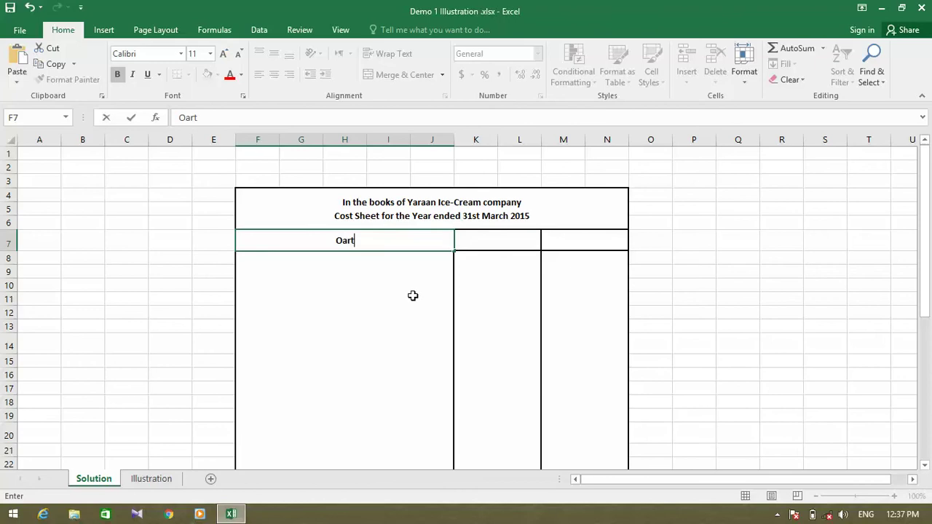
key(BackSpace)
key(BackSpace)
key(BackSpace)
key(BackSpace)
- Enter the column heading "Particulars" in cell F7 of the Solution sheet
text(Particualrds)
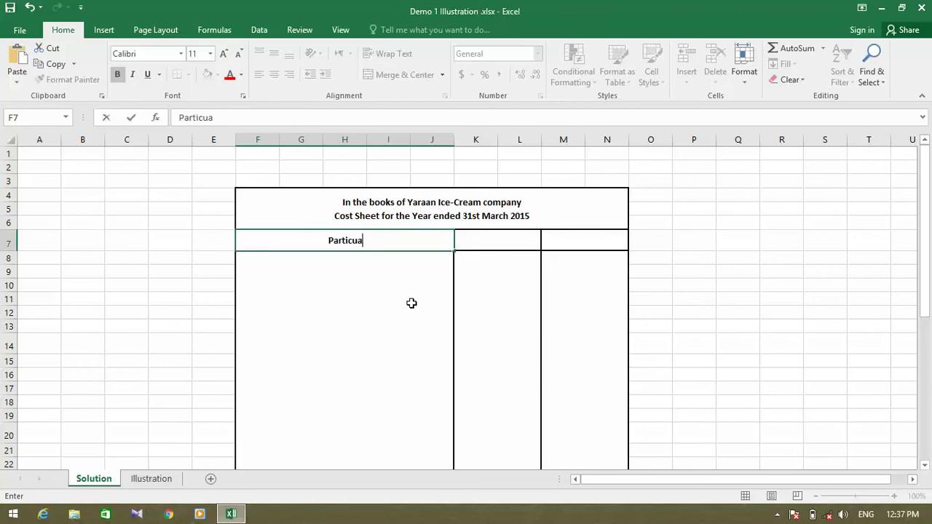
key(BackSpace)
key(BackSpace)
key(BackSpace)
key(BackSpace)
key(BackSpace)
text(lars)
key(Tab)
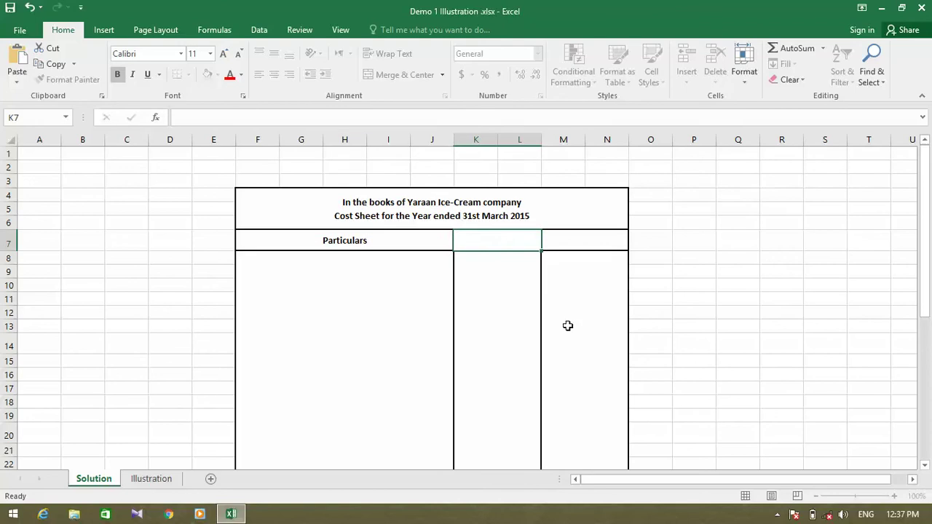
- Enter the column heading "Amount(AFN)" in cell K7
text(Am,)
key(BackSpace)
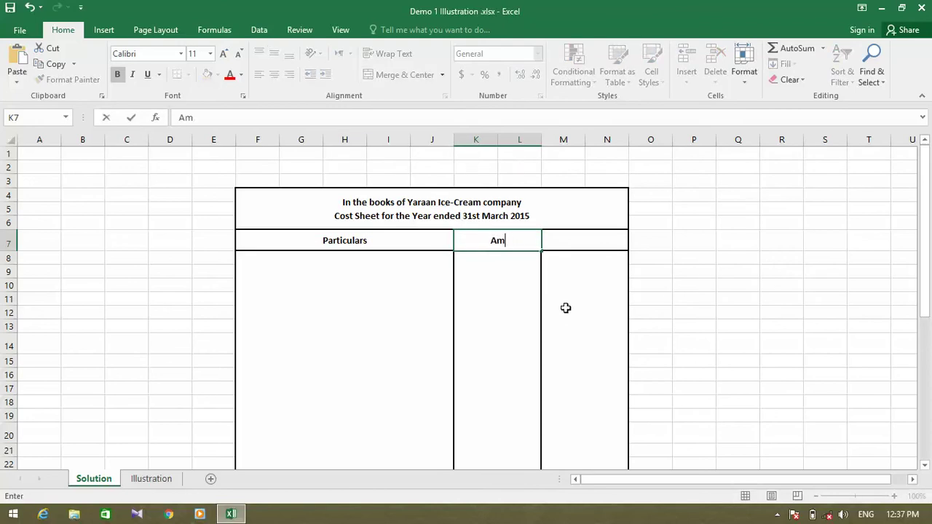
text(ount(AFN)
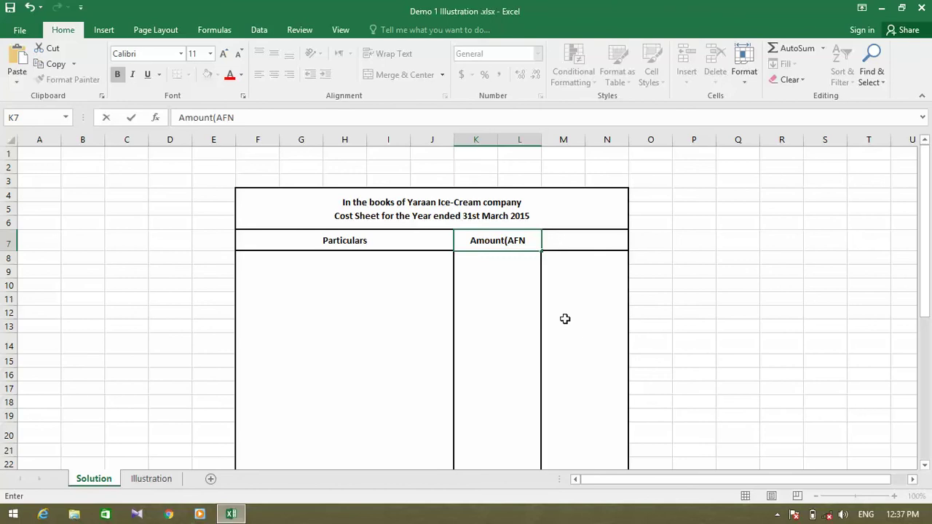
text())
key(Tab)
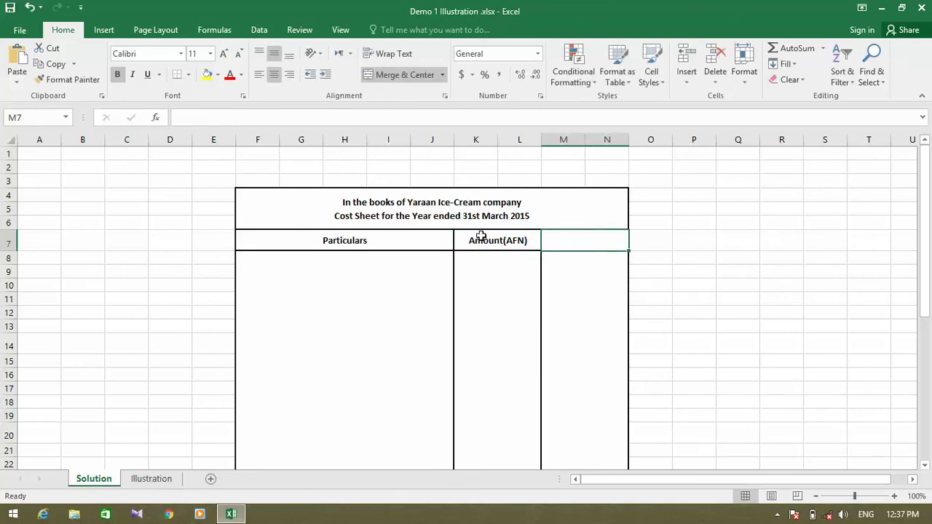
- Copy the "Amount(AFN)" heading from K7 into M7 and clear the copy selection
click(480, 235)
key(ctrl+c)
click(601, 236)
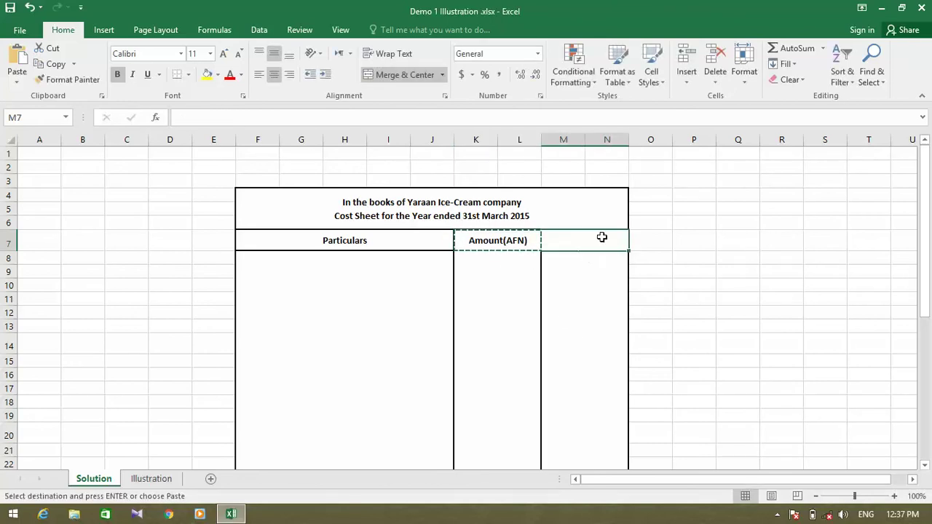
key(ctrl+v)
click(411, 302)
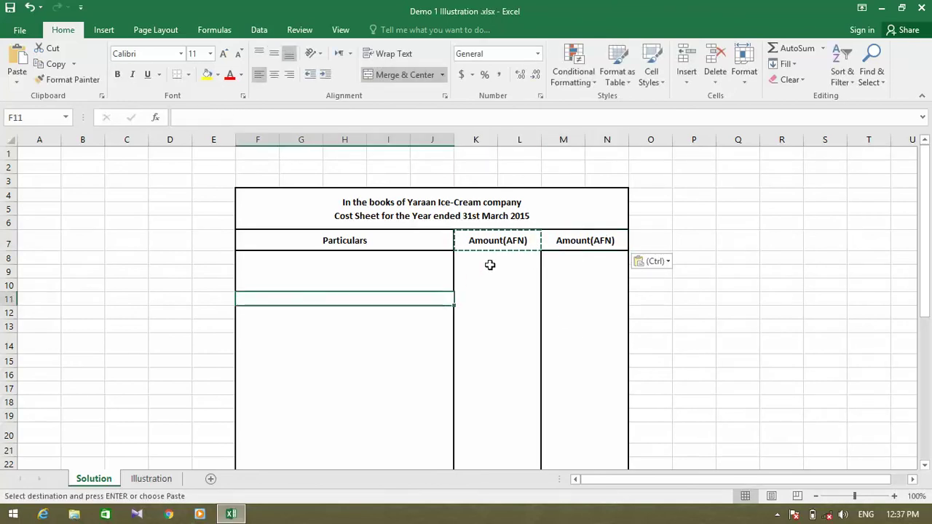
click(491, 262)
key(Escape)
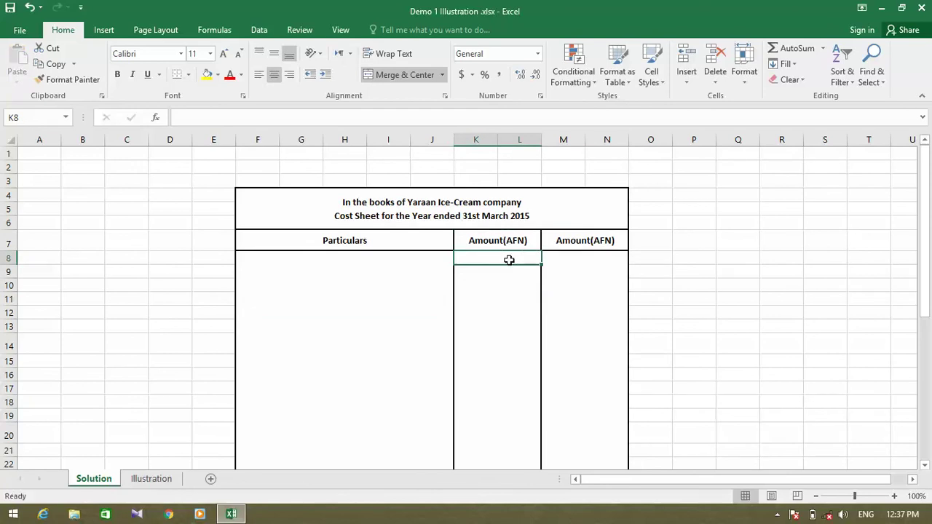
- Examine the empty particulars column and the two amount columns beneath the header row
click(572, 276)
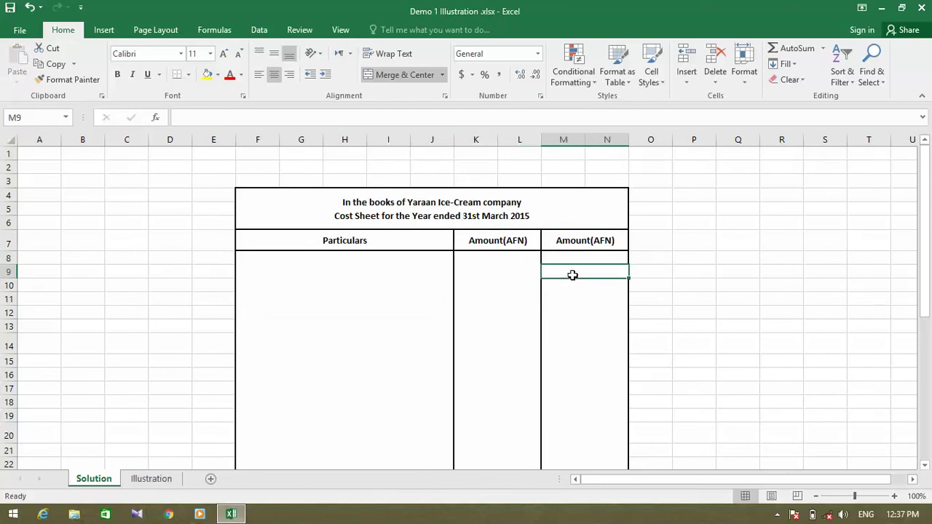
click(508, 265)
click(487, 281)
drag(491, 260, 362, 285)
click(362, 284)
click(485, 266)
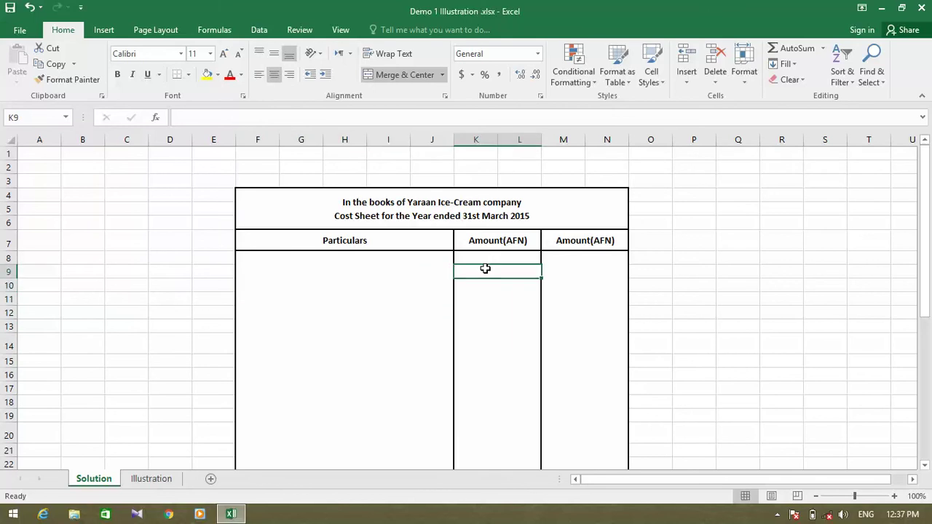
click(491, 290)
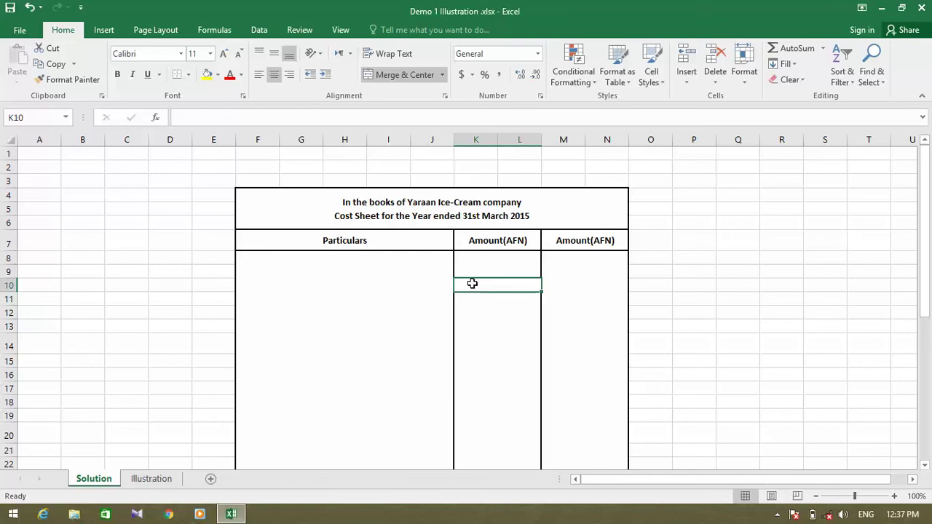
drag(486, 256, 485, 286)
click(351, 315)
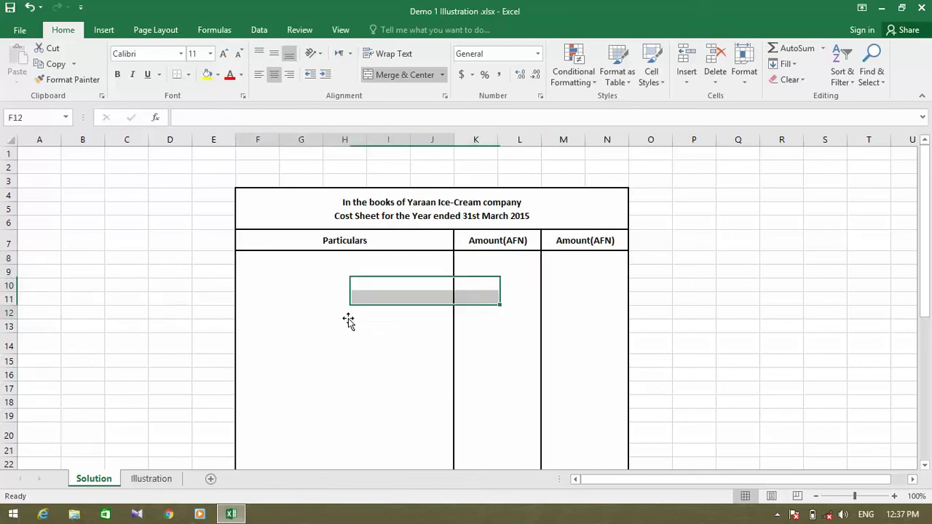
click(596, 310)
click(365, 274)
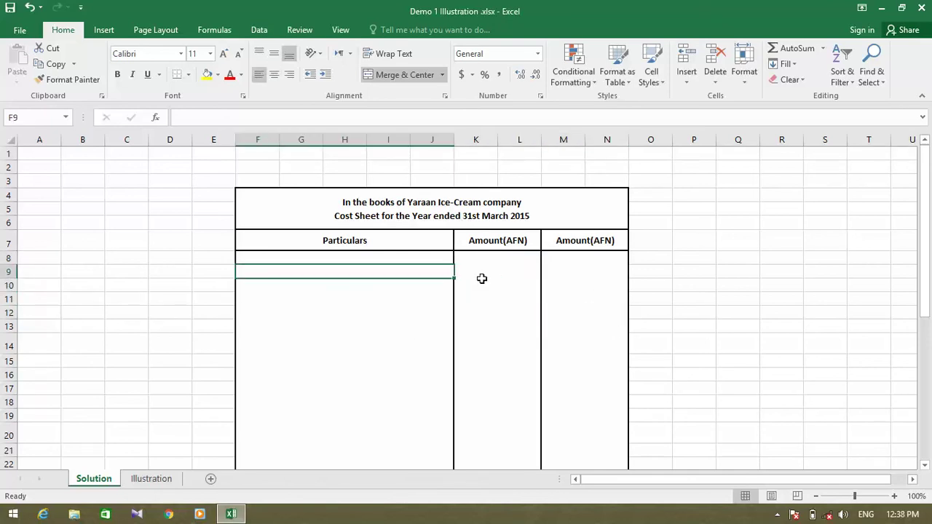
click(514, 272)
click(560, 272)
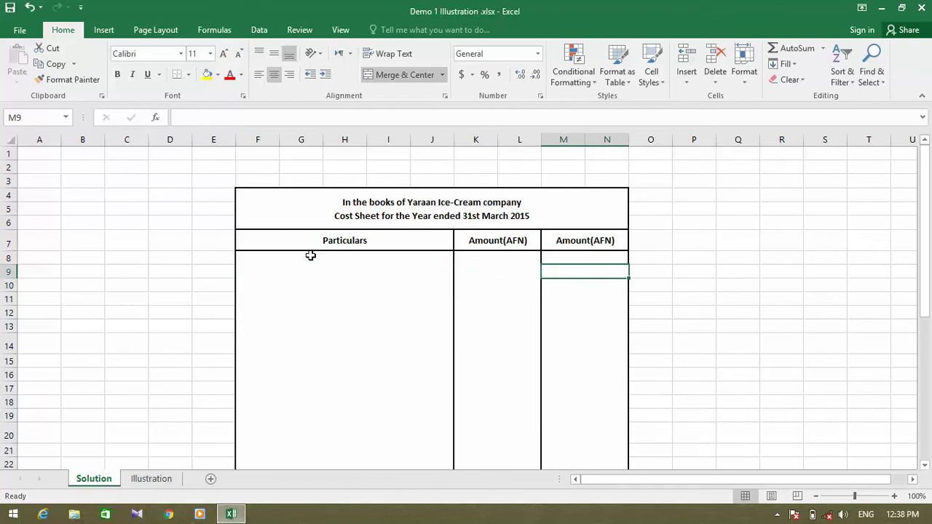
click(311, 257)
- Look through the empty rows further down the table and return to cell F8, the first particulars row
drag(331, 213, 531, 290)
click(412, 219)
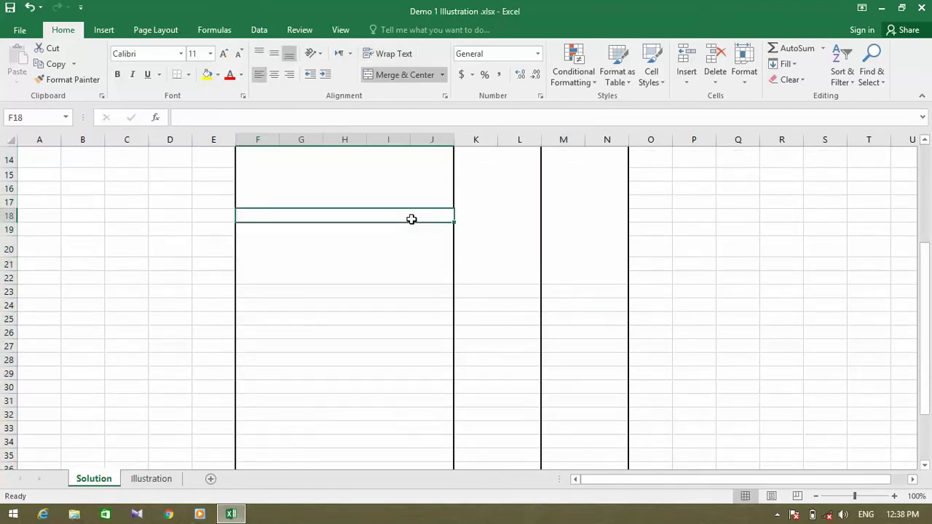
key(Up)
key(Up)
key(Up)
key(Up)
key(Up)
key(Up)
key(Up)
key(Up)
key(Up)
key(Up)
key(Up)
key(Up)
key(Up)
key(Up)
key(Up)
key(Up)
key(Up)
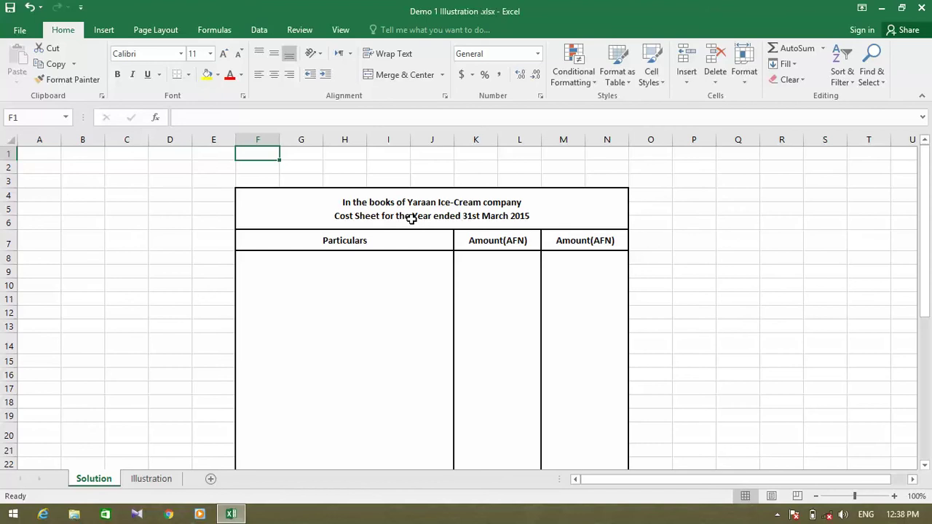
click(412, 219)
click(366, 309)
click(326, 259)
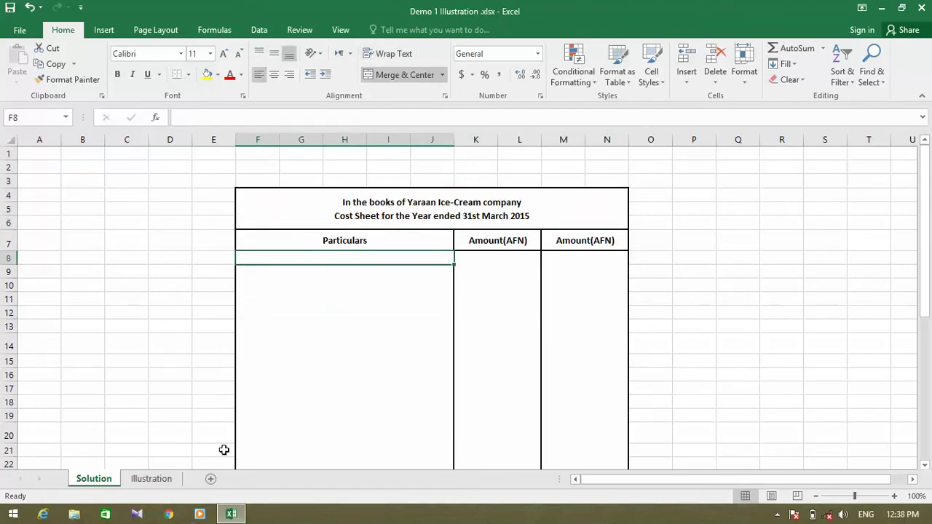
- Look up the direct material consumed item and its amount in row 8 of the Illustration sheet
click(151, 479)
click(215, 315)
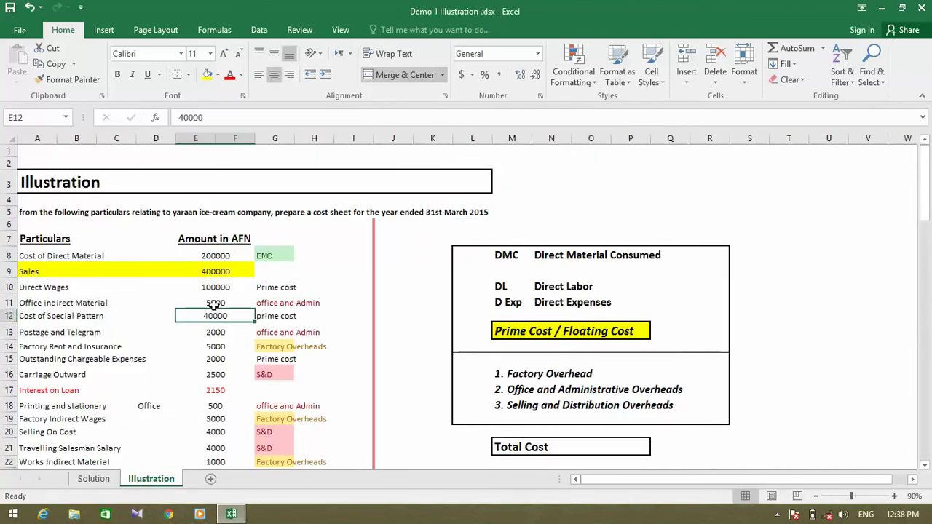
drag(513, 261, 692, 270)
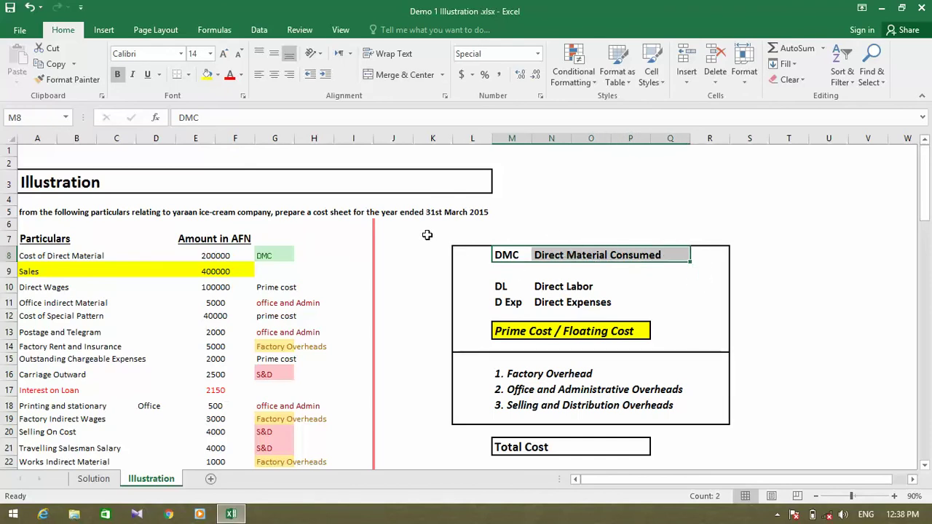
click(269, 256)
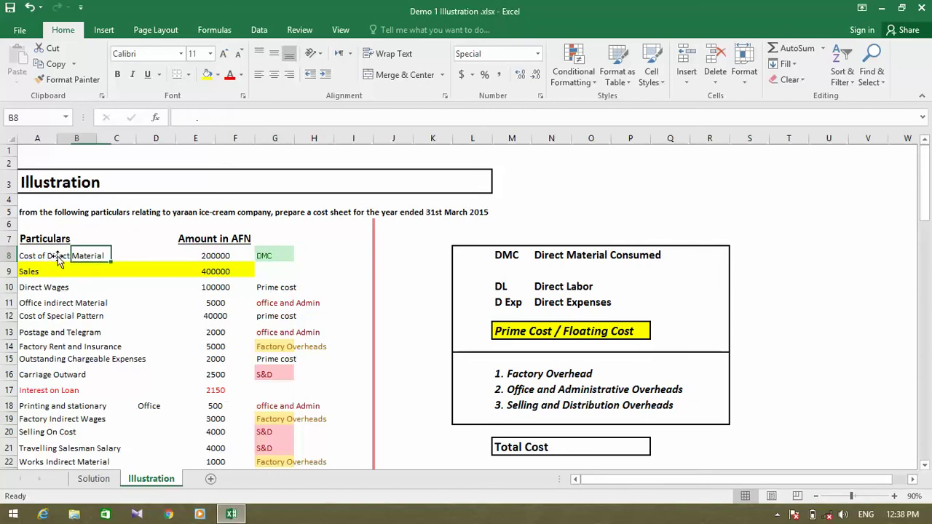
click(32, 256)
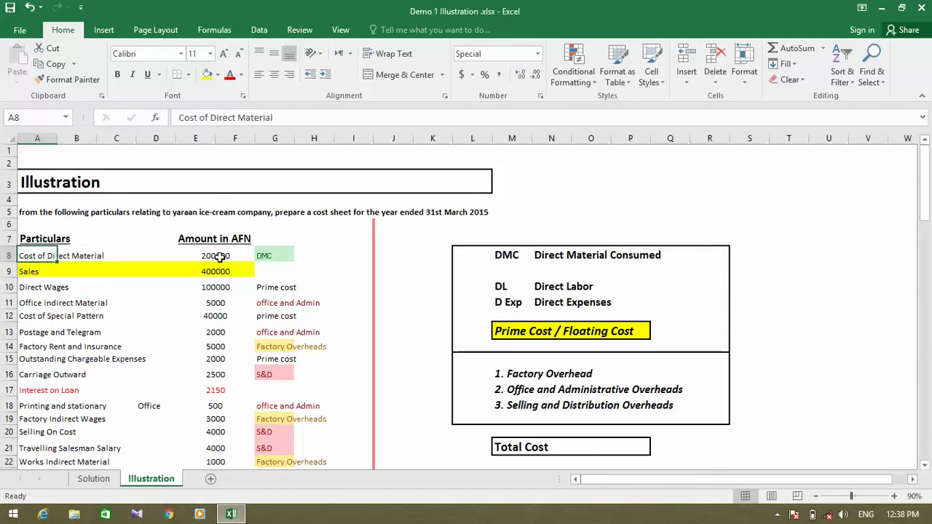
click(218, 255)
click(94, 479)
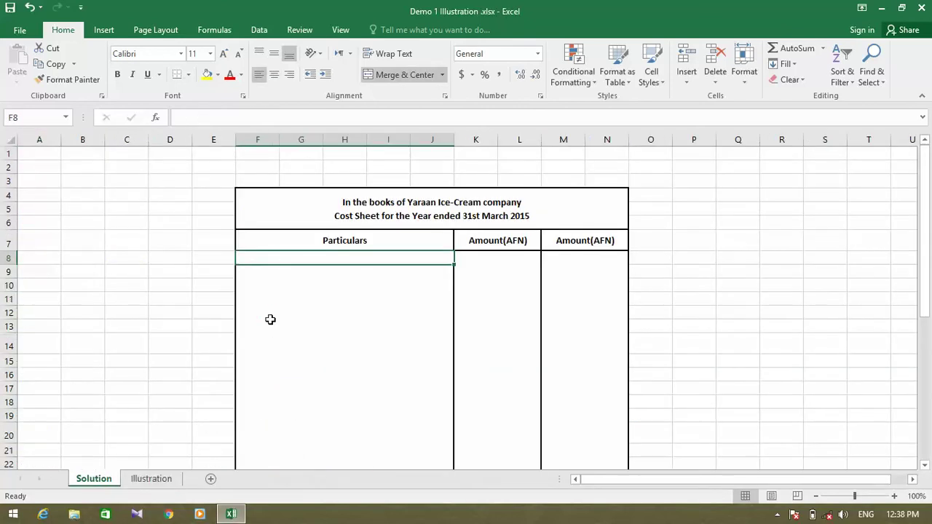
click(149, 479)
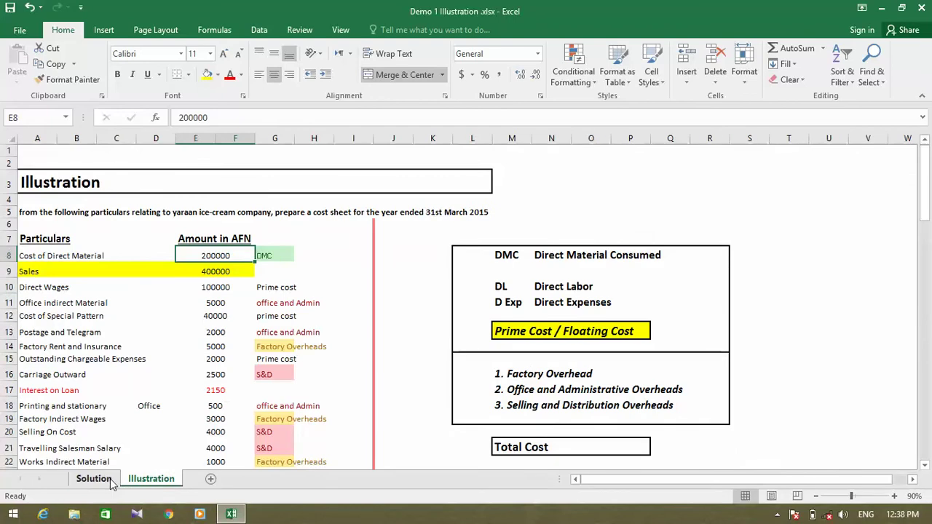
- Enter "Cost of Direct Materials" in F8 of the Solution sheet with the amount 200000 in K8
click(94, 479)
text(C)
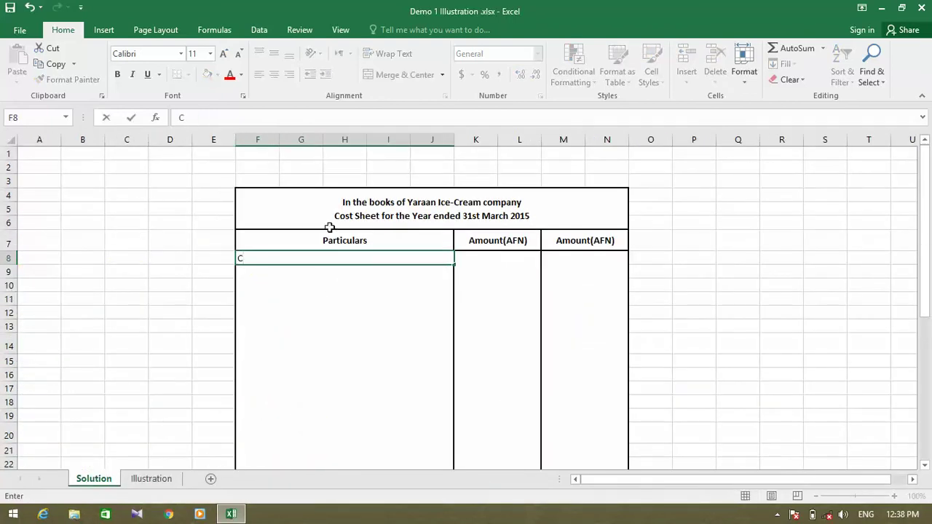
text(ost of Direct M)
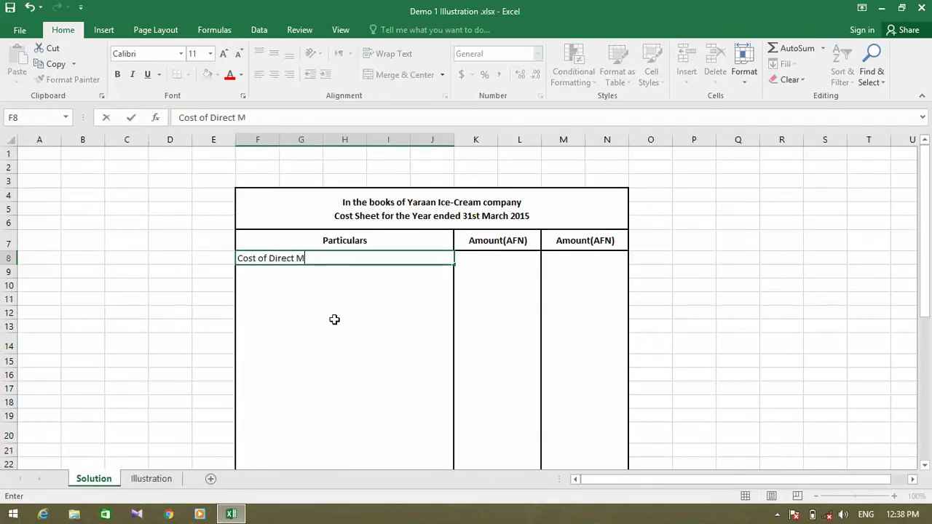
text(aterials)
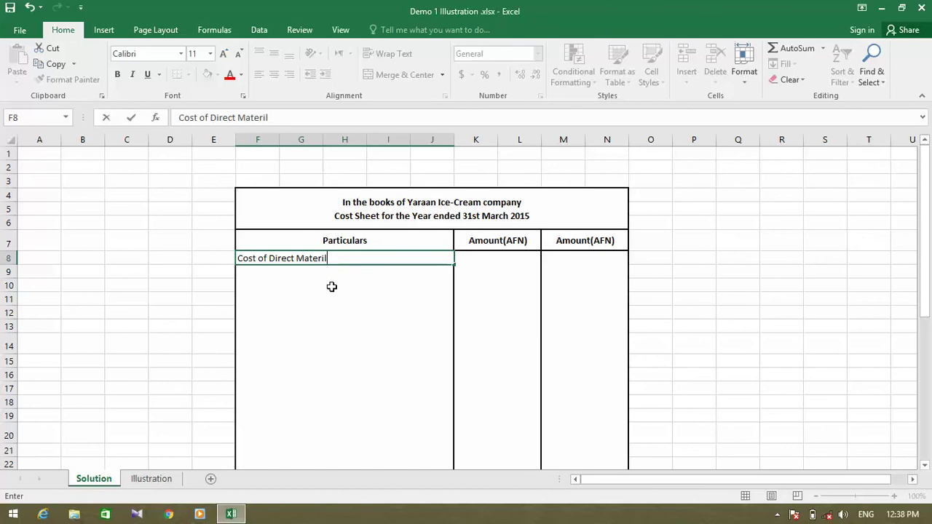
click(477, 263)
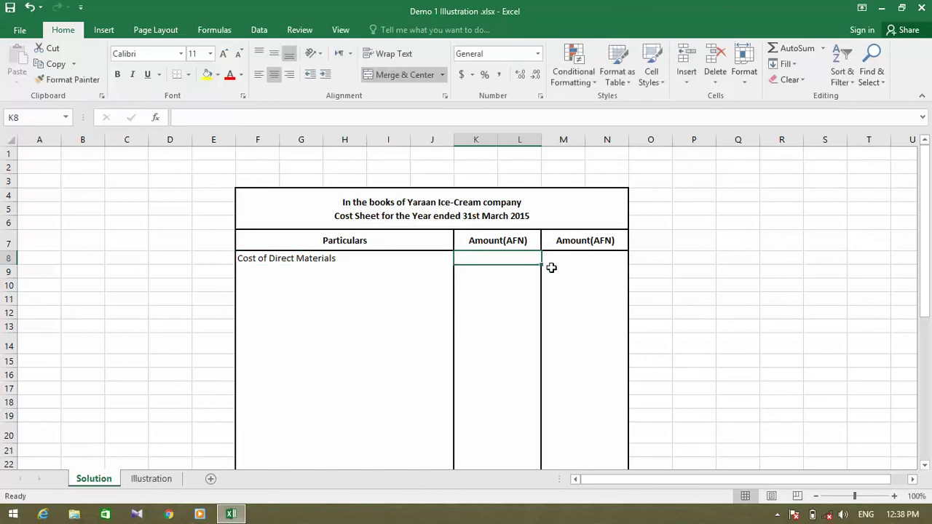
text(200000)
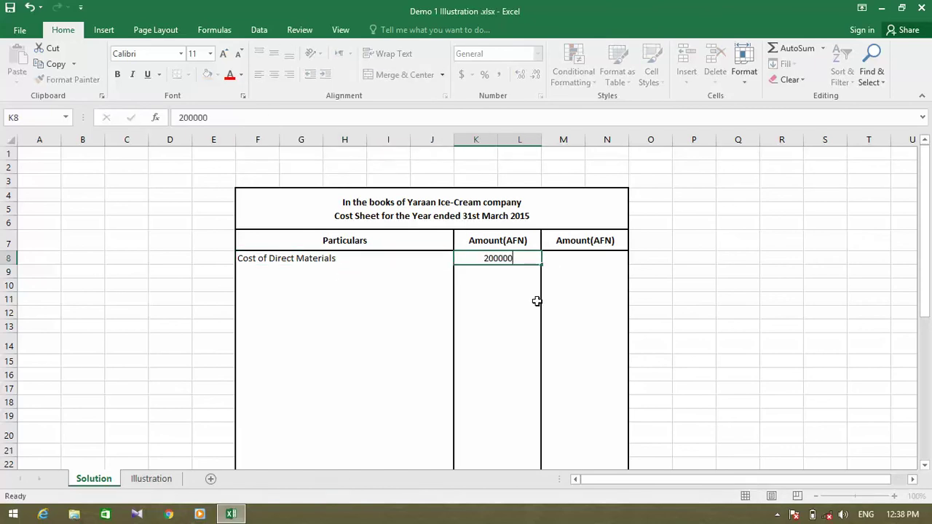
key(Return)
key(Left)
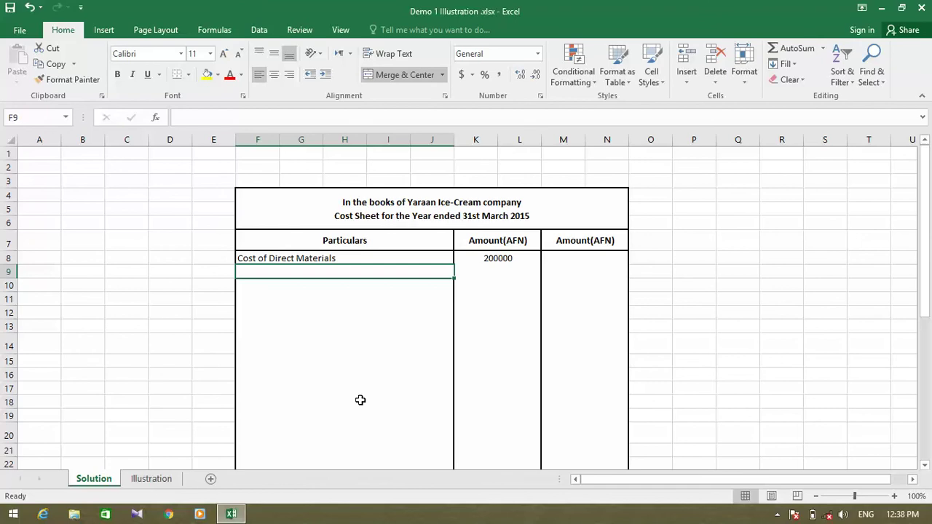
- Look up the first prime cost item after direct material on the Illustration sheet, its amount and the matching direct labor line in the outline
click(153, 479)
drag(274, 256, 279, 356)
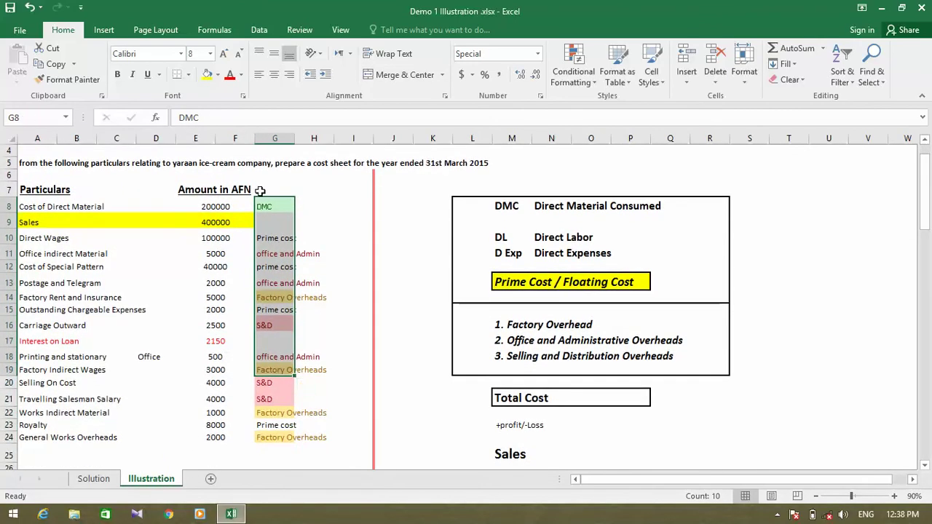
click(291, 238)
click(273, 223)
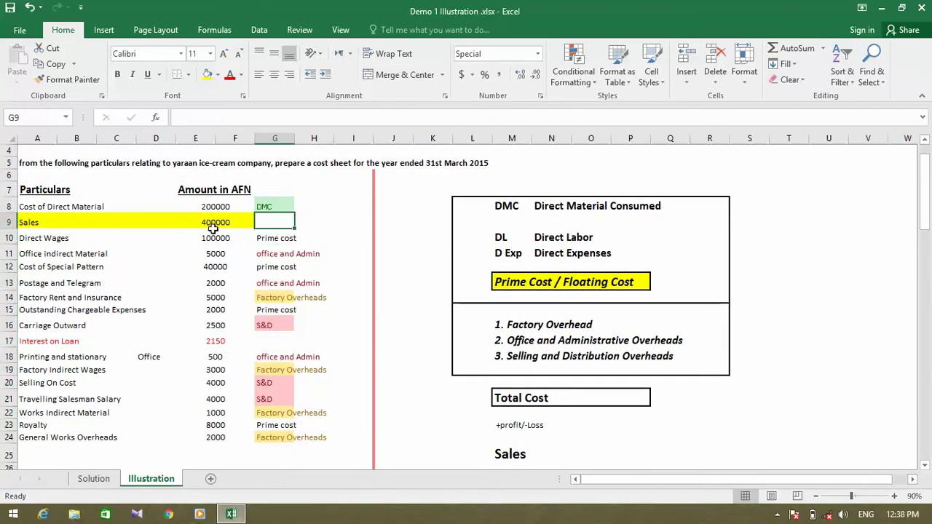
click(51, 242)
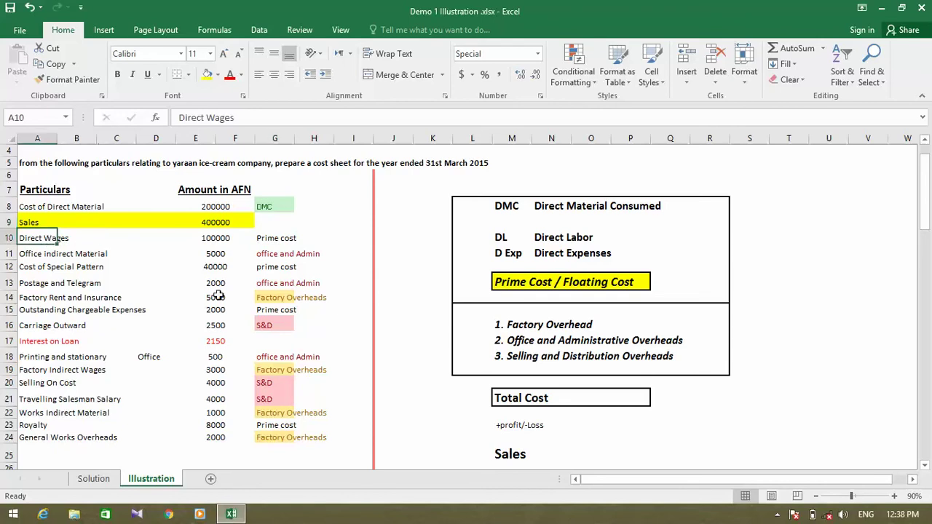
click(498, 243)
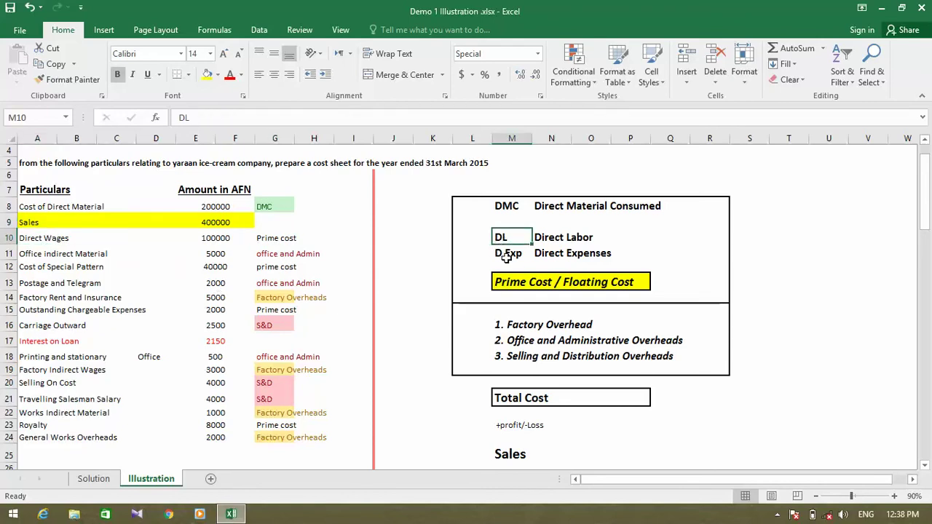
click(230, 239)
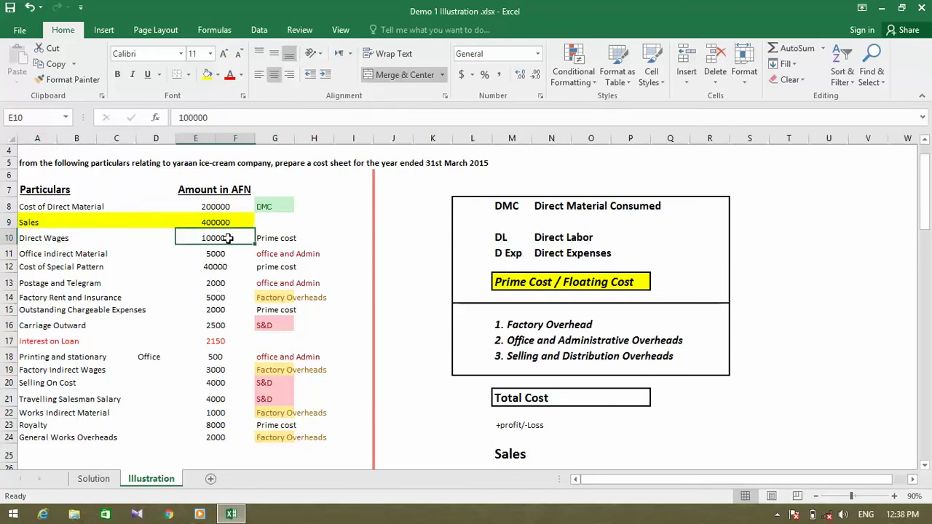
click(52, 251)
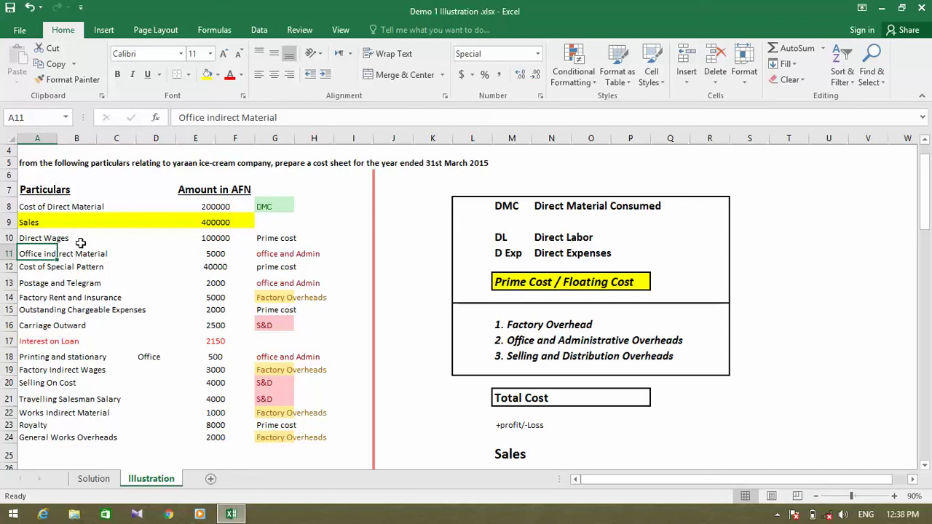
key(Up)
- Enter "Add: Direct Wages" in F9 of the Solution sheet, below the direct materials line
click(93, 479)
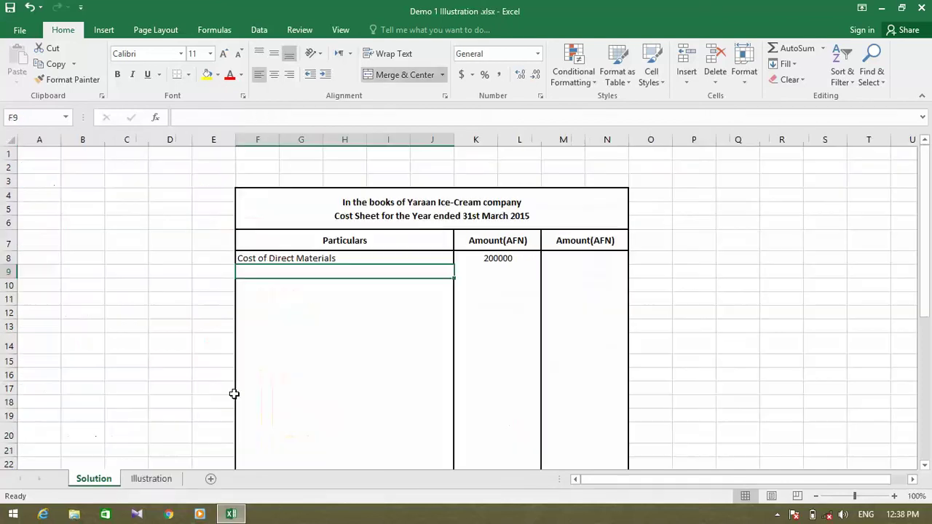
text(D)
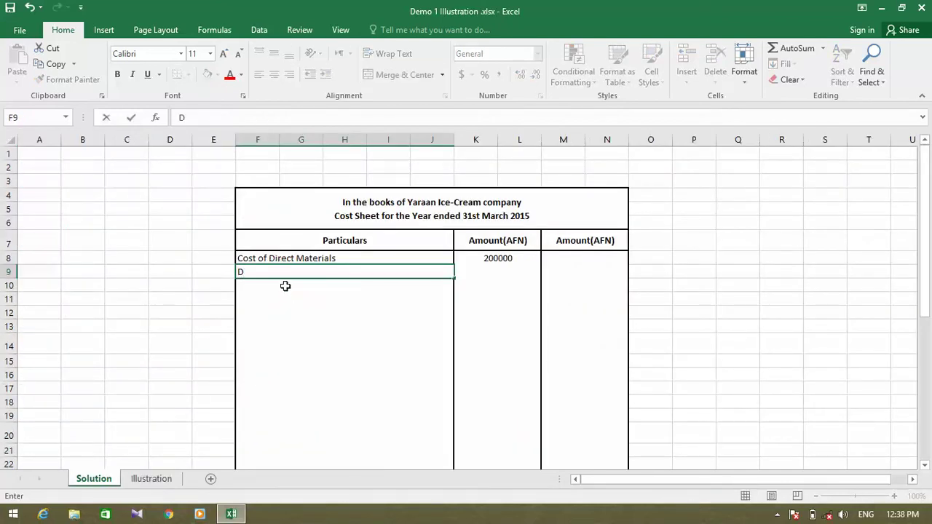
key(BackSpace)
text(+ D)
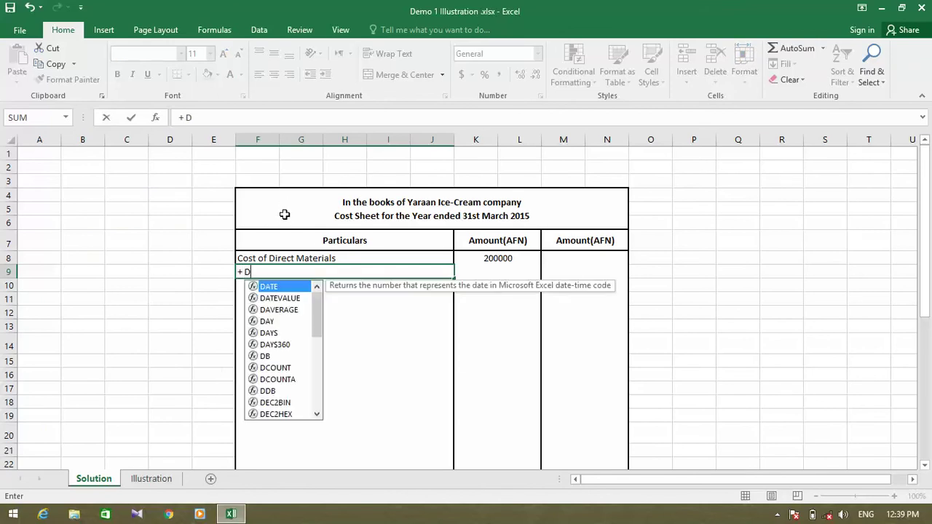
key(BackSpace)
key(BackSpace)
key(BackSpace)
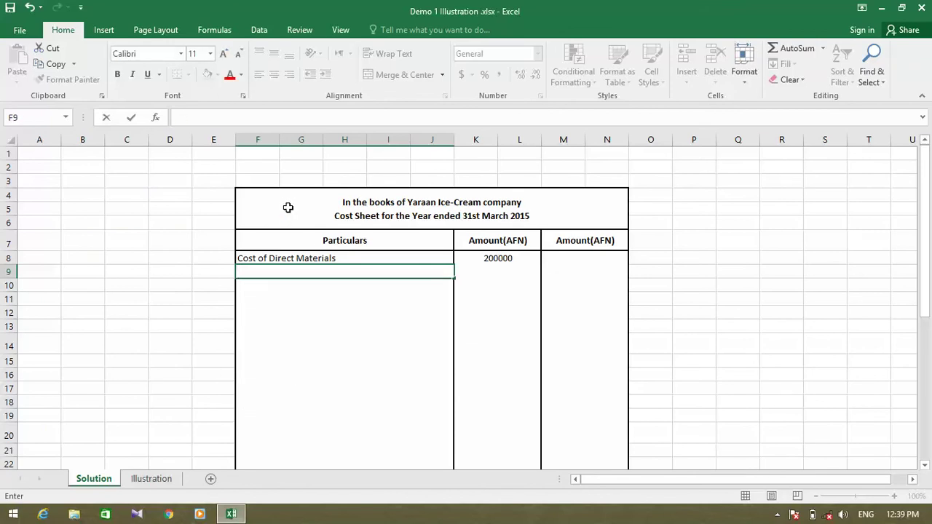
text(Add: Direct W)
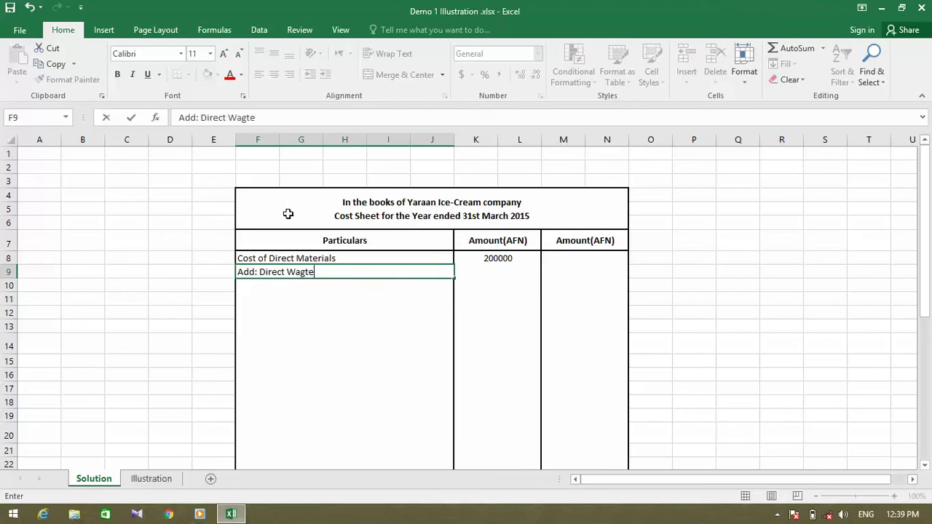
text(ages)
key(Return)
key(Up)
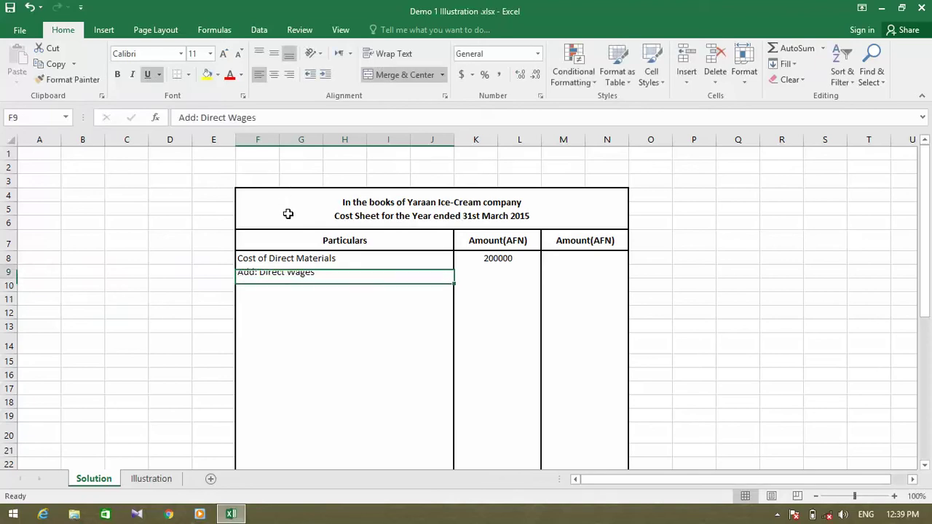
- Look up the direct wages amount on the Illustration sheet and enter 100000 in K9 of the Solution sheet
key(Right)
click(151, 478)
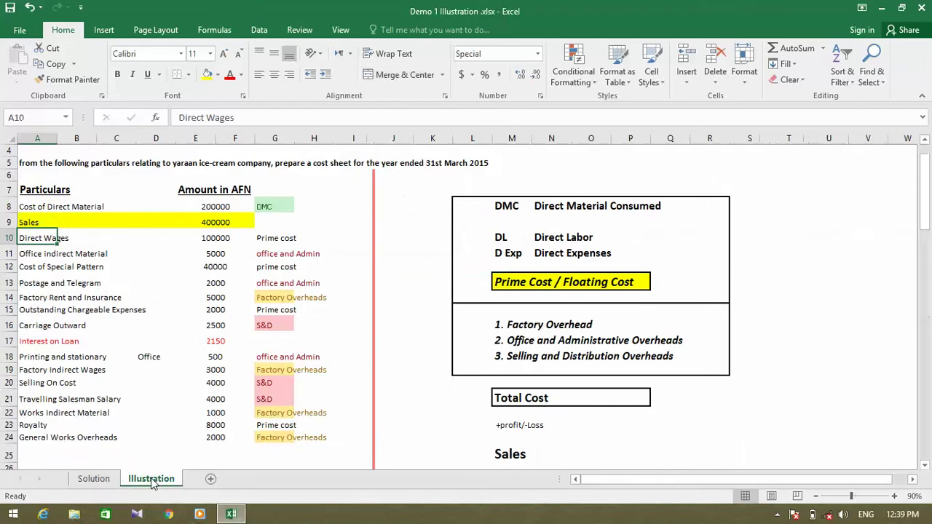
click(205, 234)
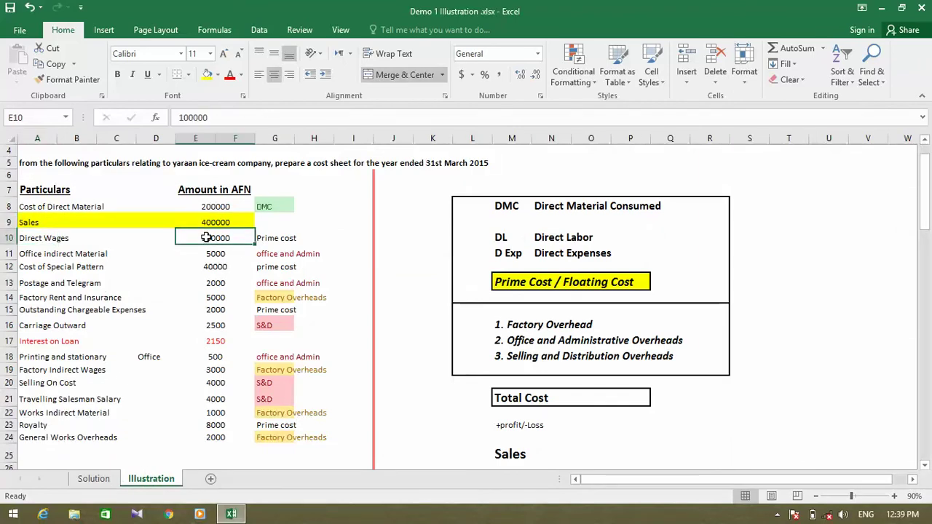
click(100, 480)
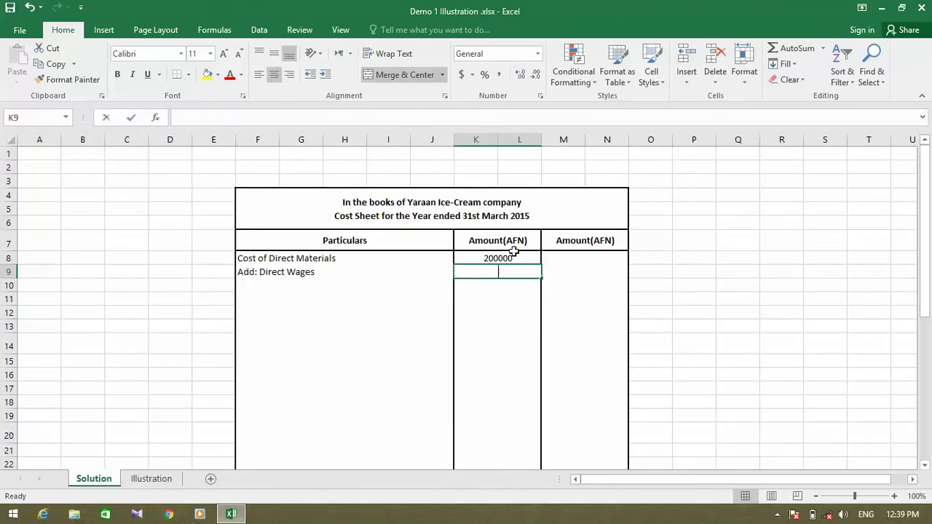
text(100000)
key(Return)
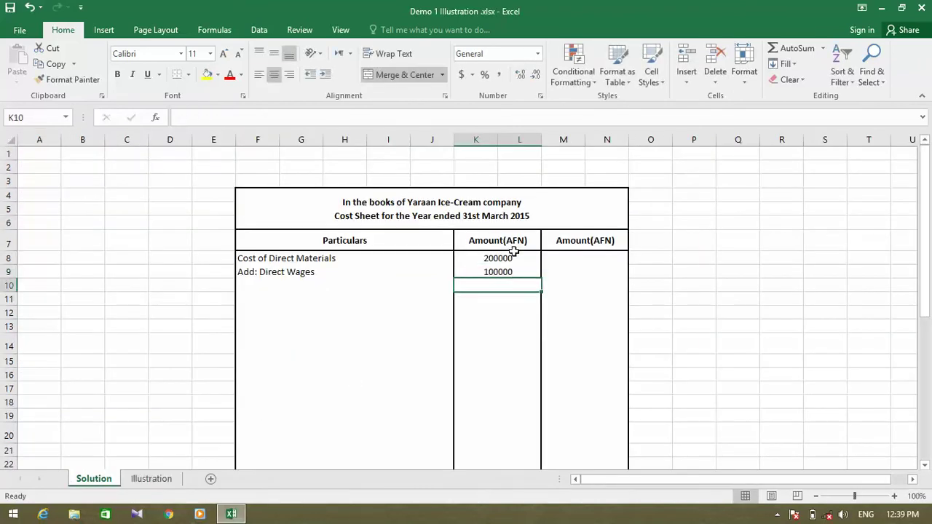
- Examine the direct expenses line in the Illustration sheet's outline and find the next particular classified as prime cost
key(Left)
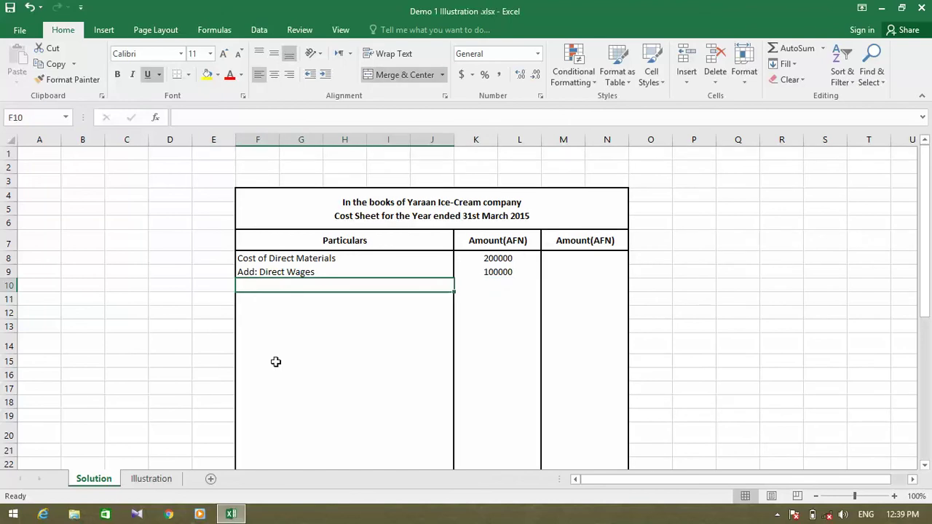
click(163, 486)
click(555, 252)
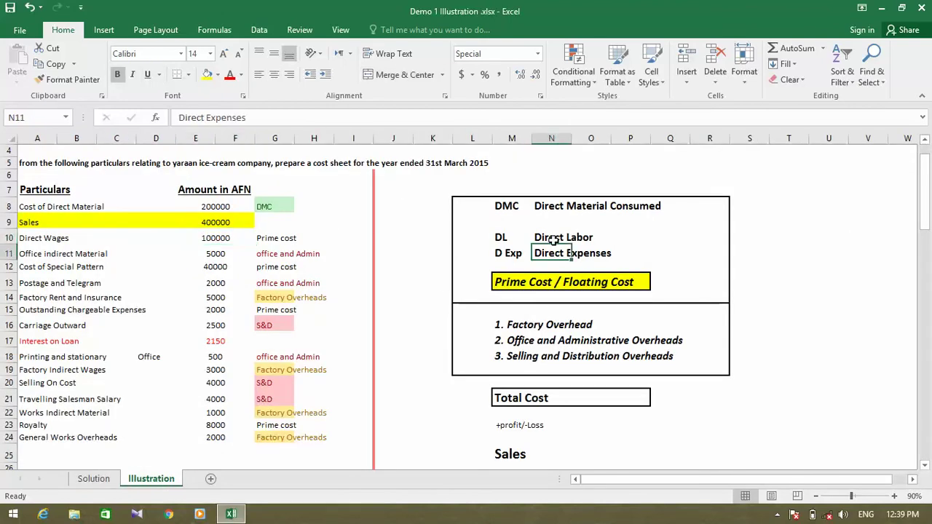
click(555, 239)
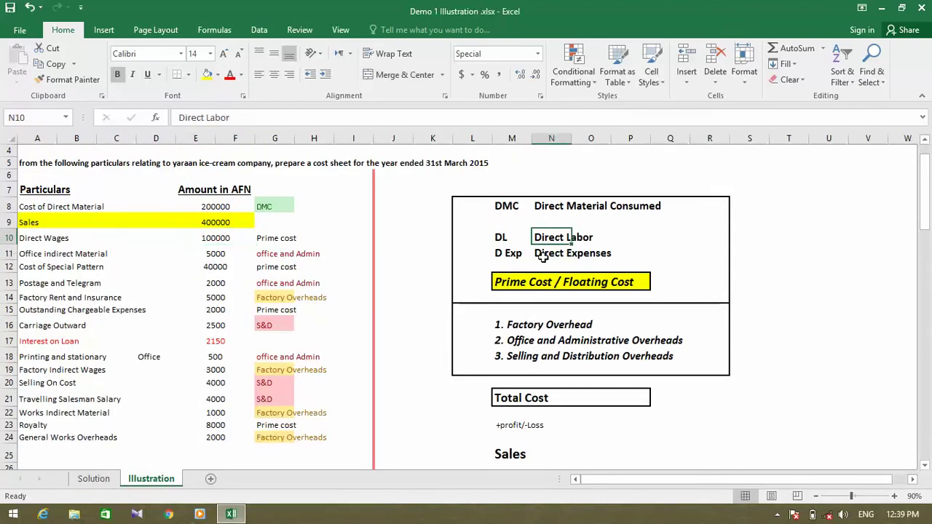
click(543, 254)
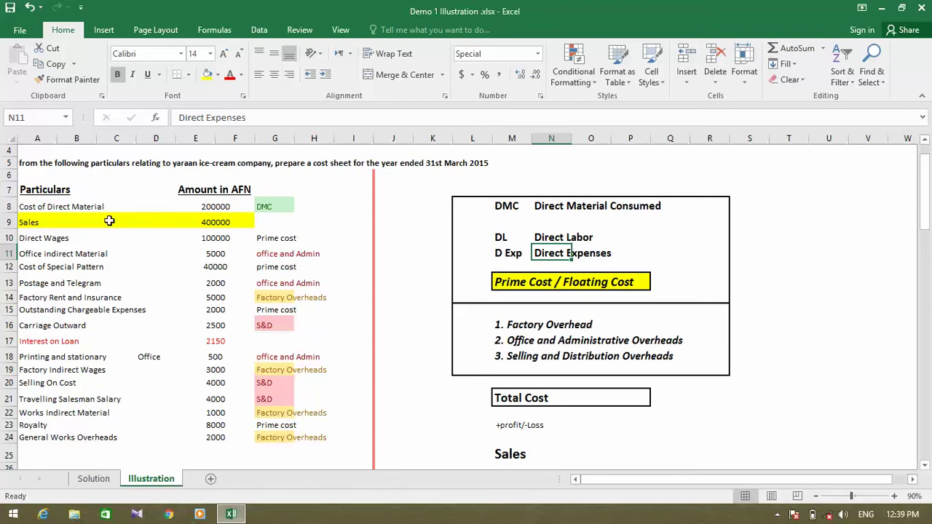
click(57, 254)
key(Right)
key(Right)
key(Right)
key(Right)
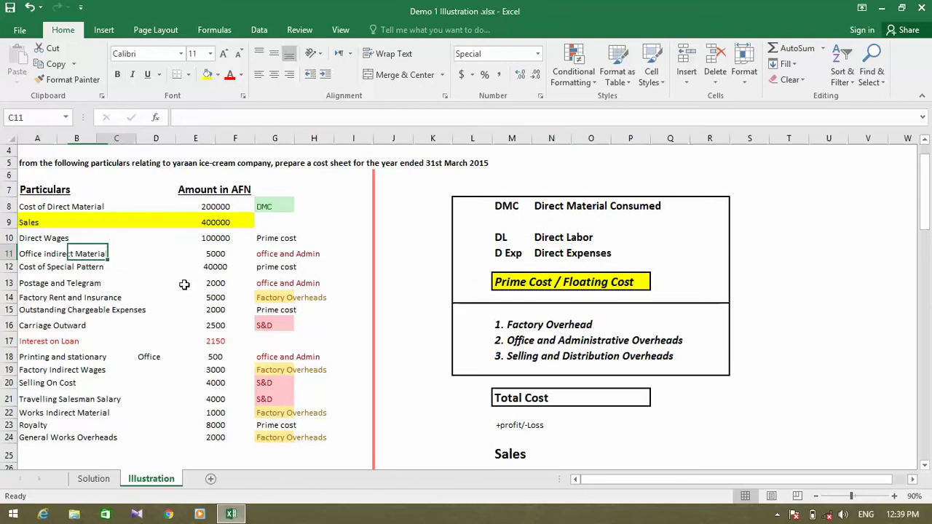
key(Right)
key(Right)
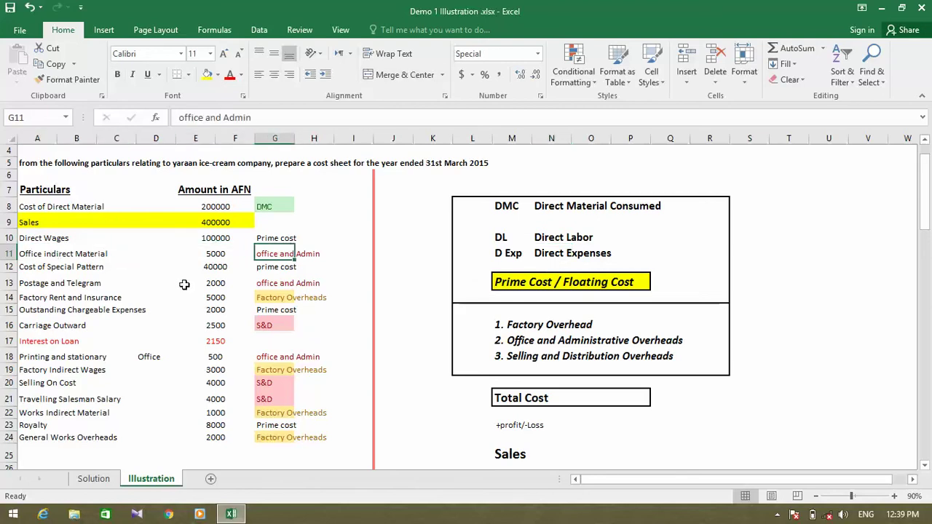
click(280, 241)
click(277, 267)
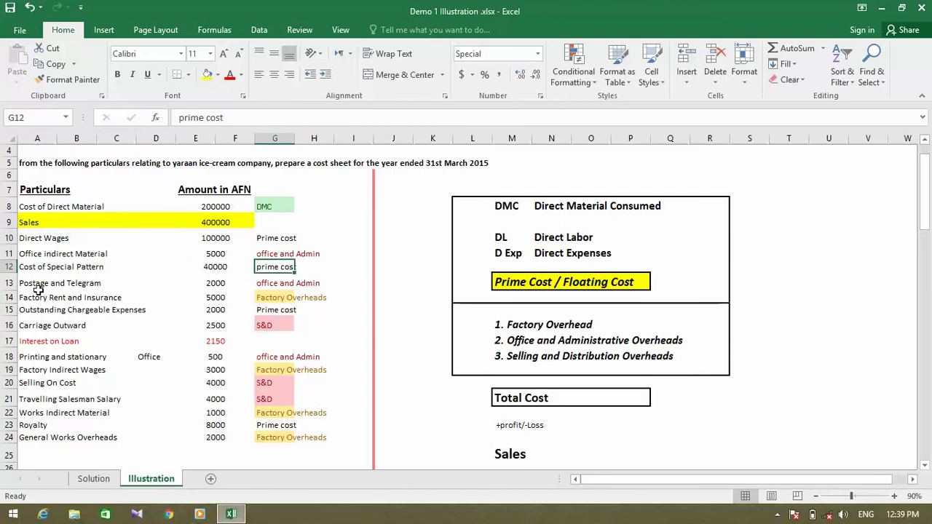
click(44, 267)
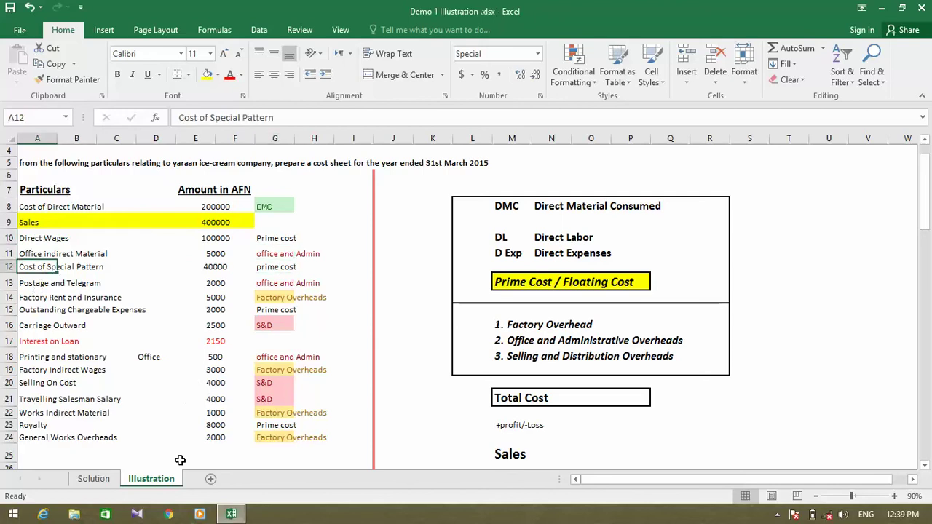
- Enter the heading "Add:Direct Expenses" in F10 of the Solution sheet, below the direct wages line
click(93, 479)
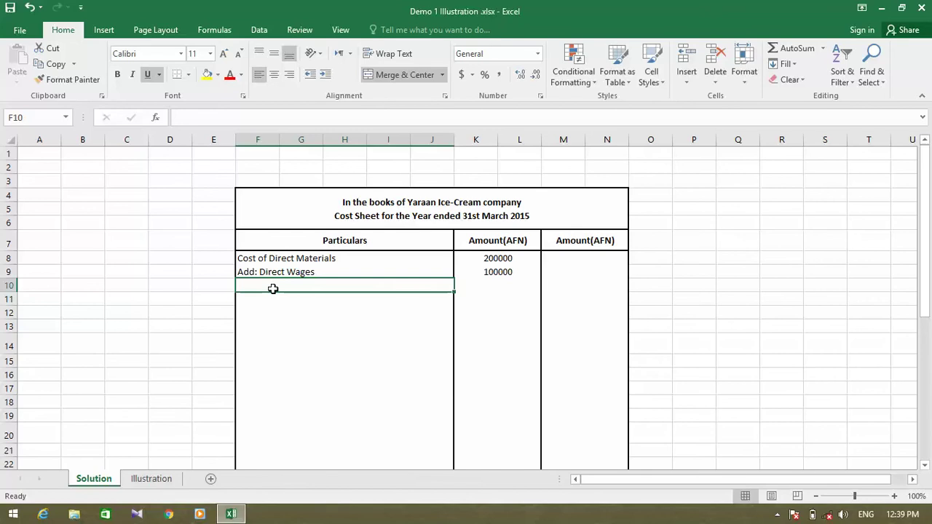
key(Up)
text(add)
key(Return)
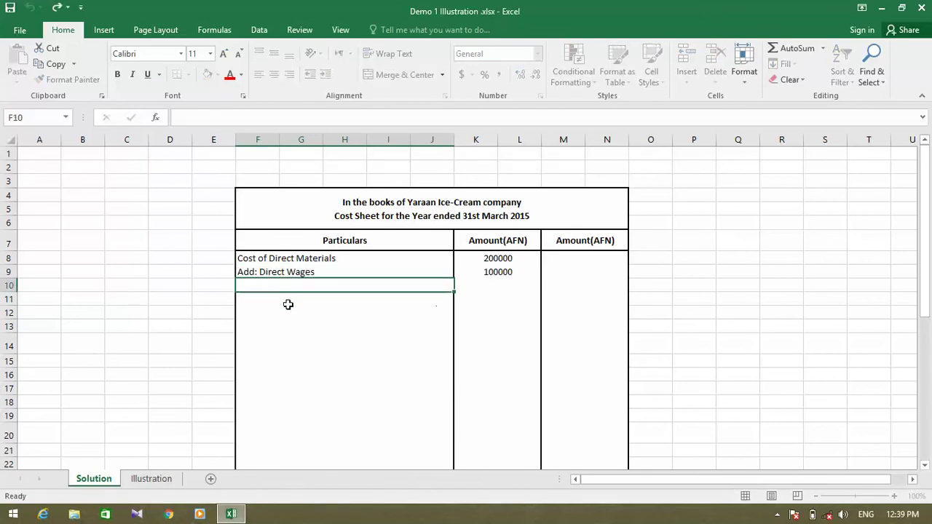
text(add:)
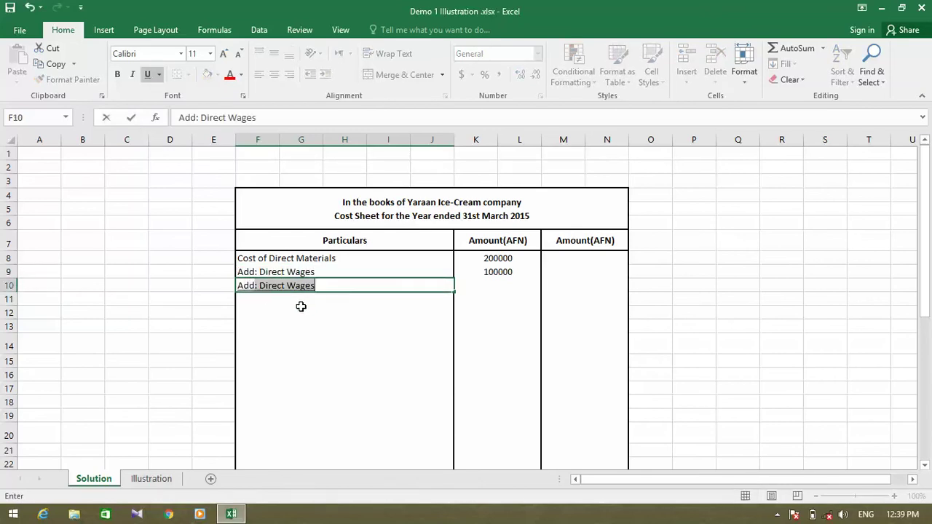
text(Direct Ex)
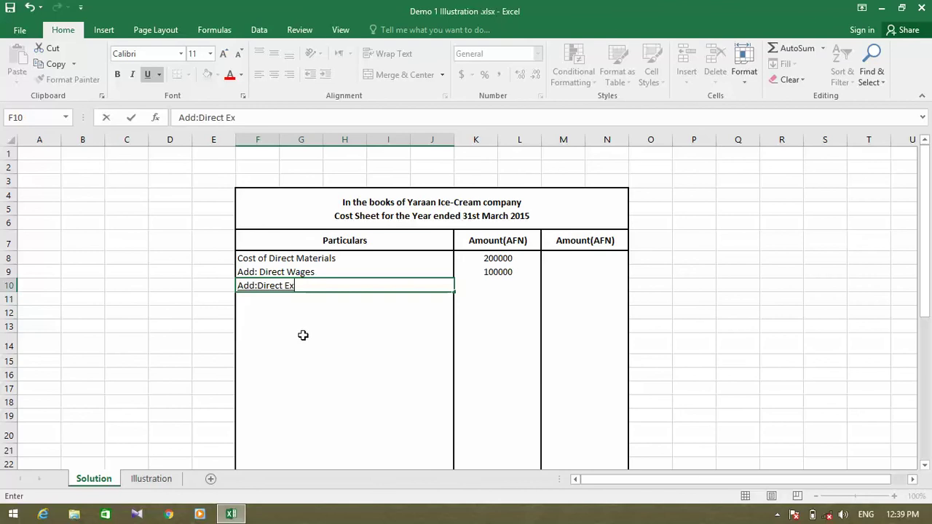
text(penses)
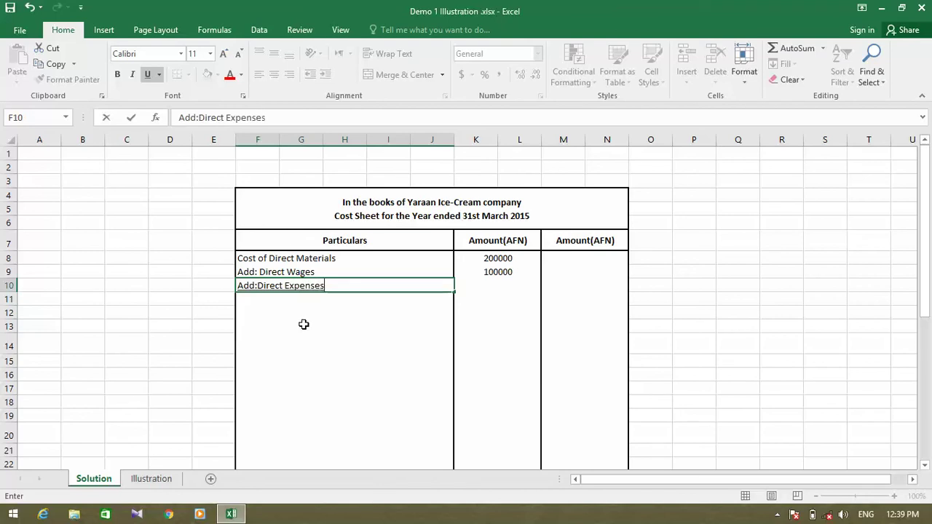
key(Return)
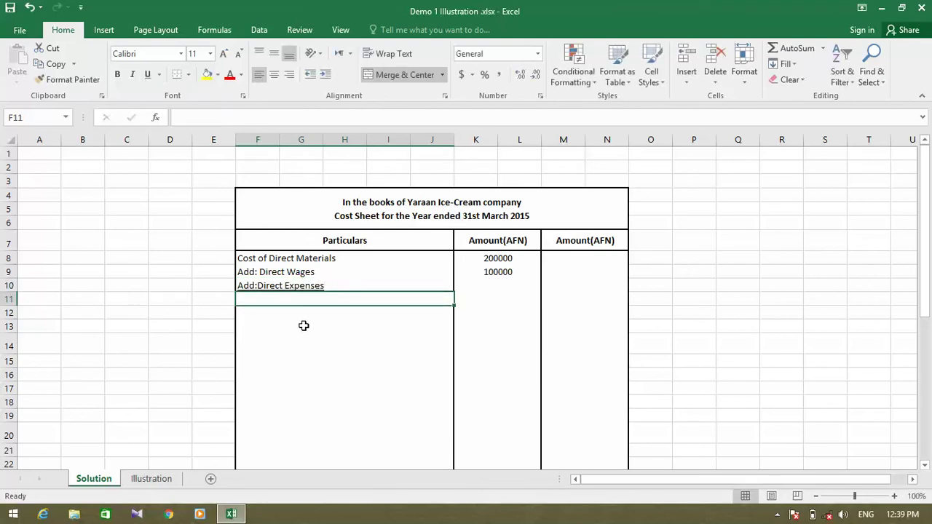
key(Up)
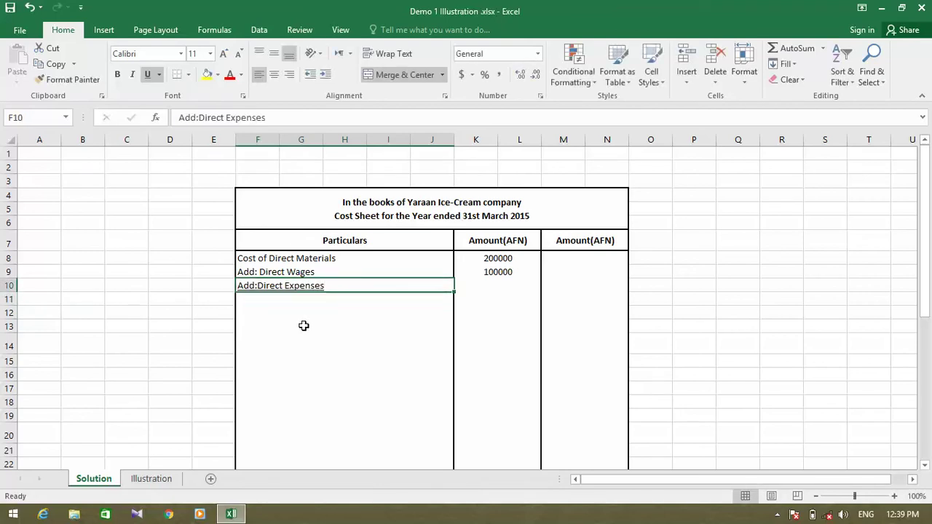
text(U)
key(Escape)
key(ctrl+u)
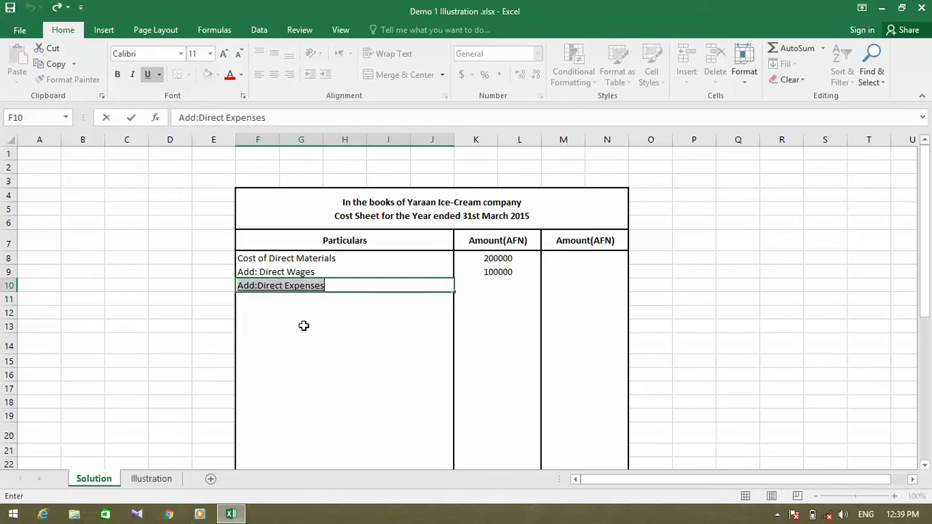
click(302, 325)
- Enter "cost of special pattern" in F11 of the Solution sheet, under the direct expenses heading
click(278, 299)
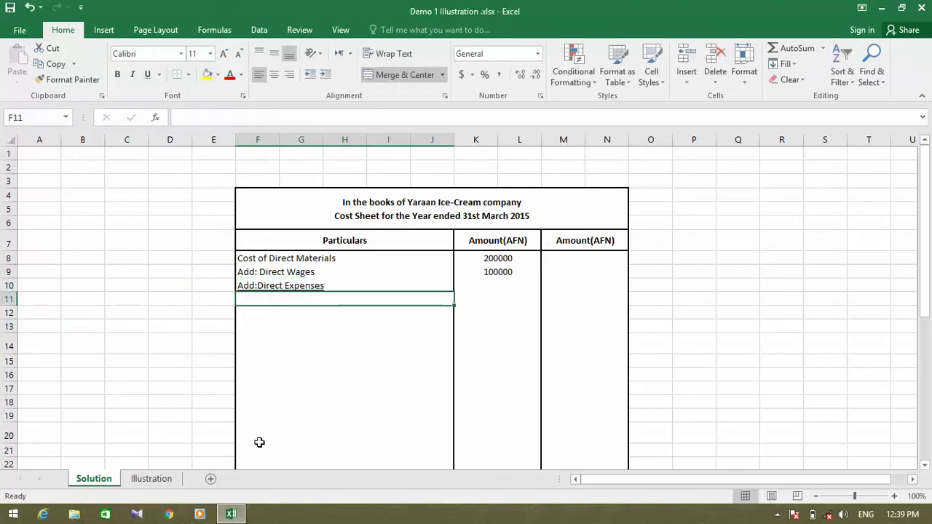
text(cost of )
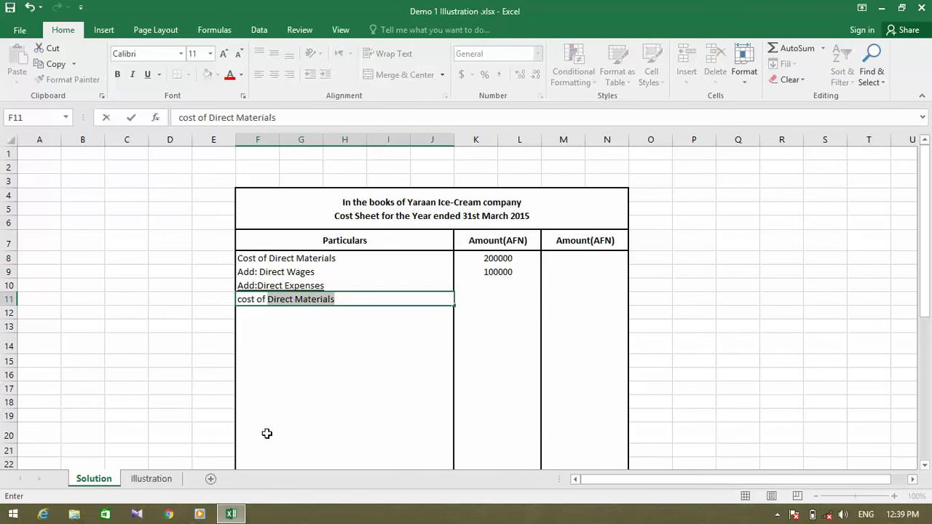
text(special patt)
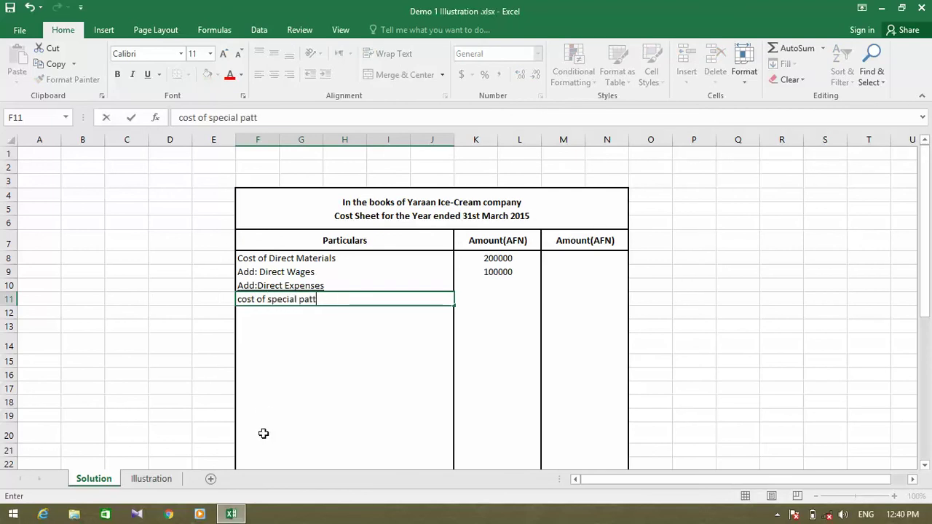
text(ern)
key(Return)
key(Up)
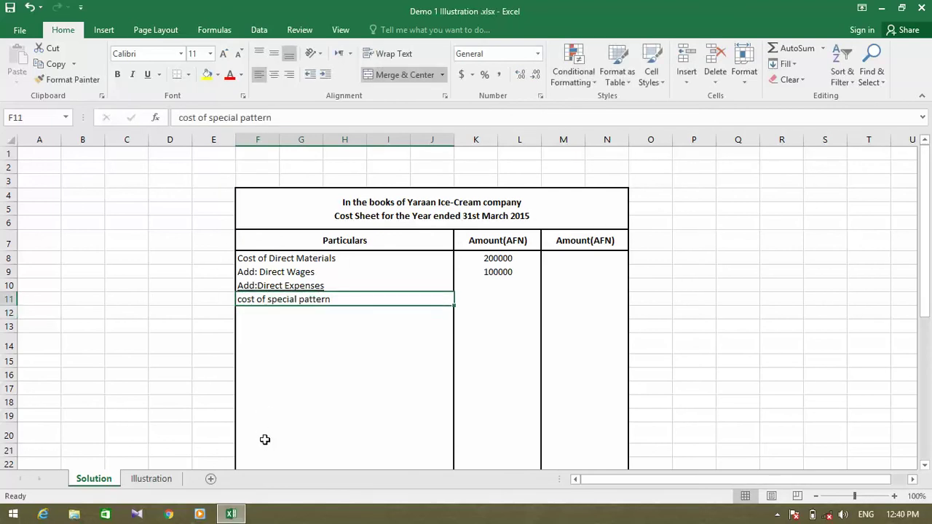
- Look up the special pattern cost on the Illustration sheet and enter 40000 in K11 of the Solution sheet
key(Right)
click(154, 478)
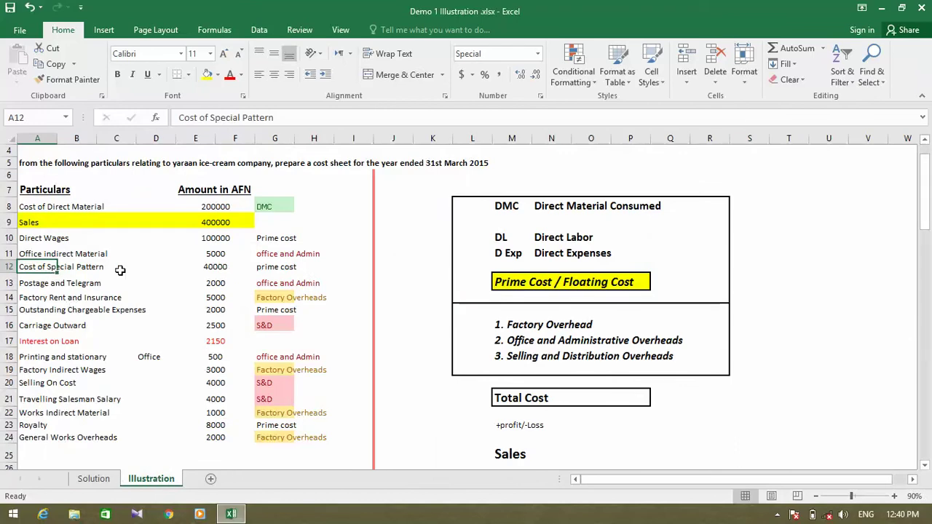
click(217, 271)
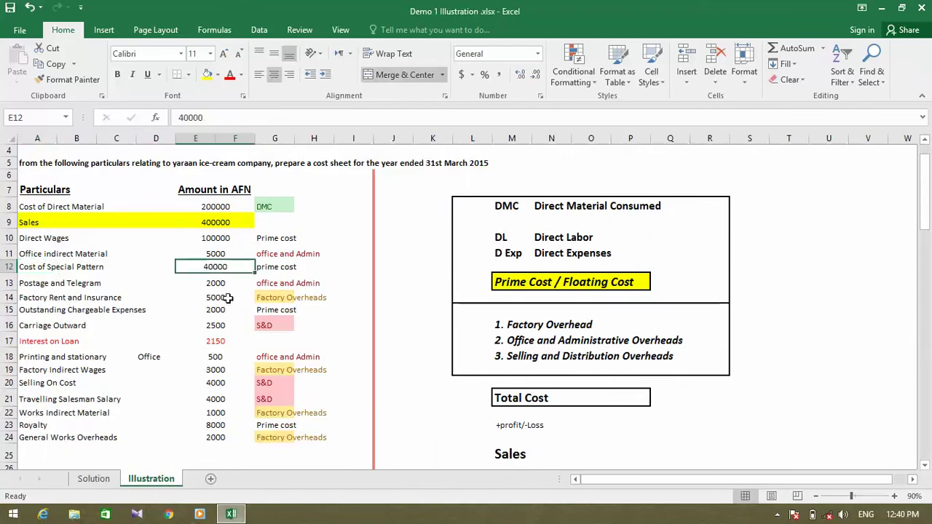
click(94, 479)
text(40000)
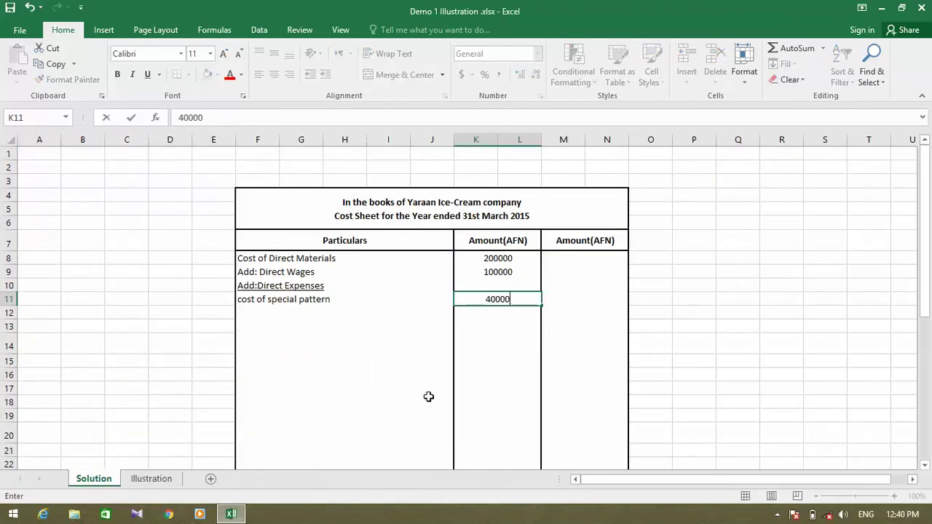
key(Return)
key(Left)
key(Left)
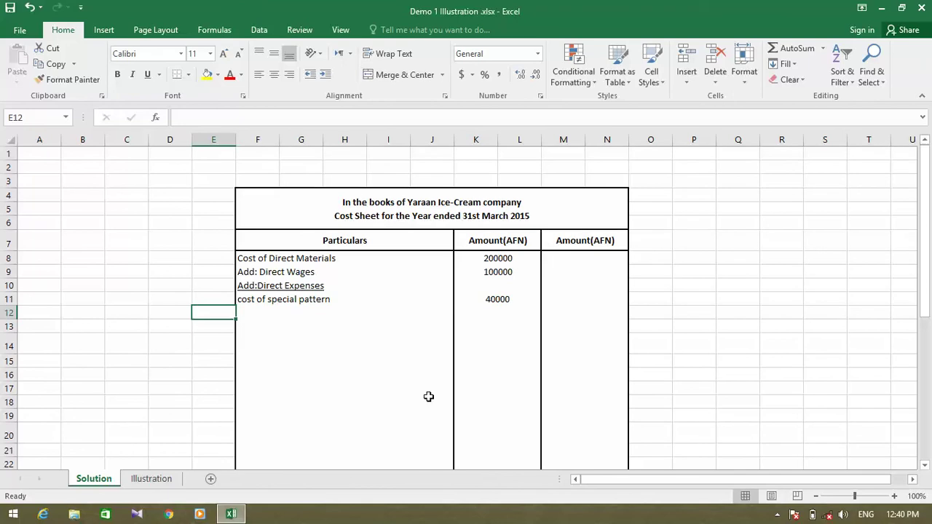
text(0)
key(Escape)
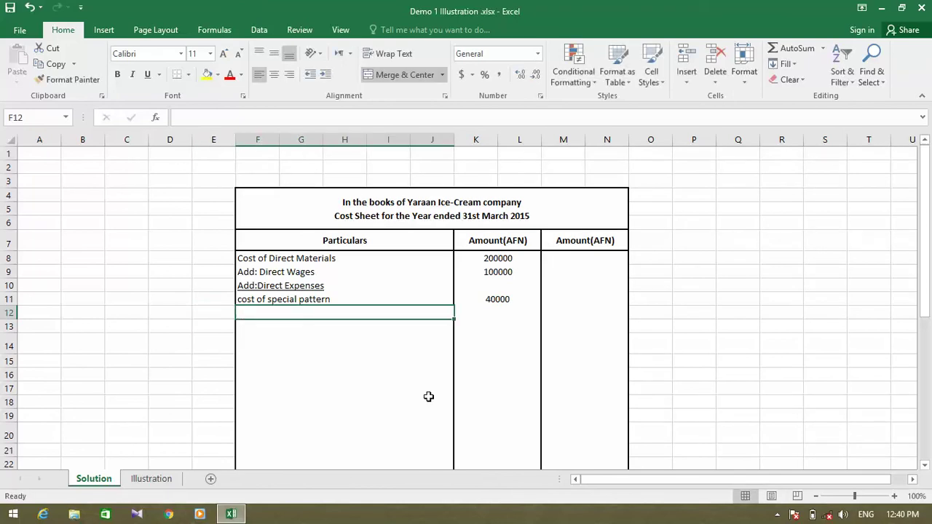
- Find the next particular classified as prime cost below Cost of Special Pattern on the Illustration sheet
click(148, 483)
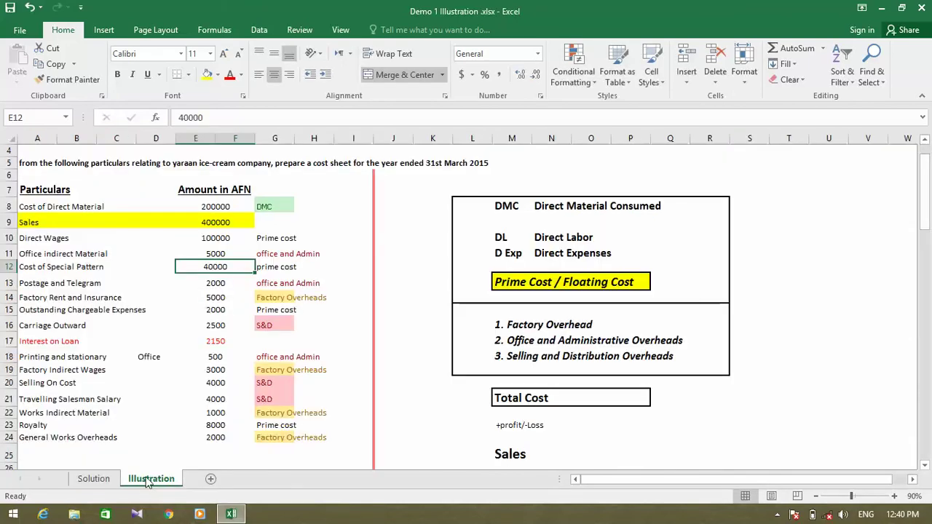
click(285, 267)
key(Down)
key(Down)
key(Down)
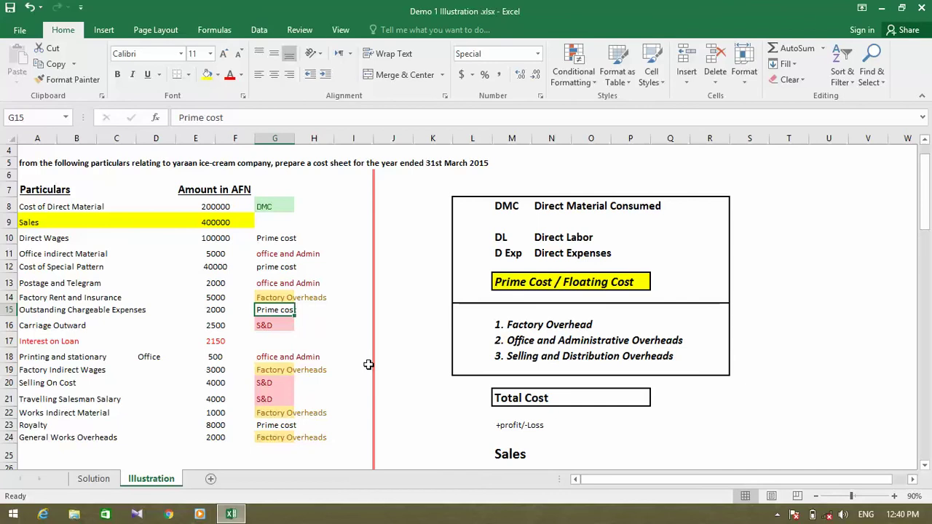
key(Left)
key(Left)
key(Left)
key(Left)
key(Left)
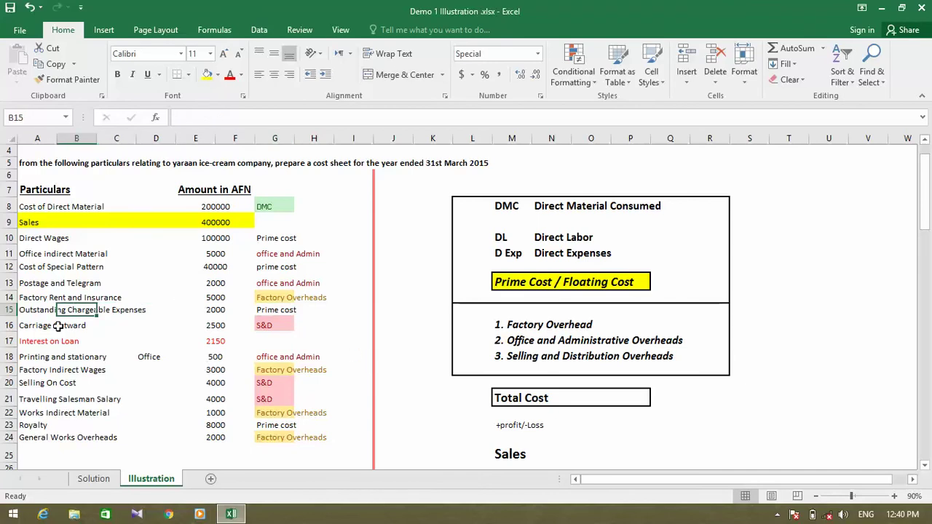
- Enter "outstanding chargeable expenses" in F12 of the Solution sheet, below the special pattern line
click(93, 478)
text(outstan)
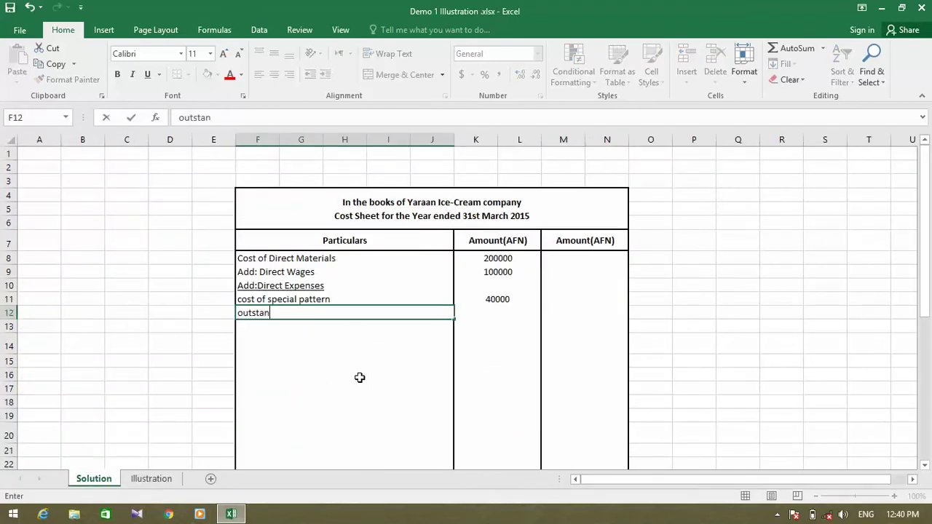
text(ding chargeable)
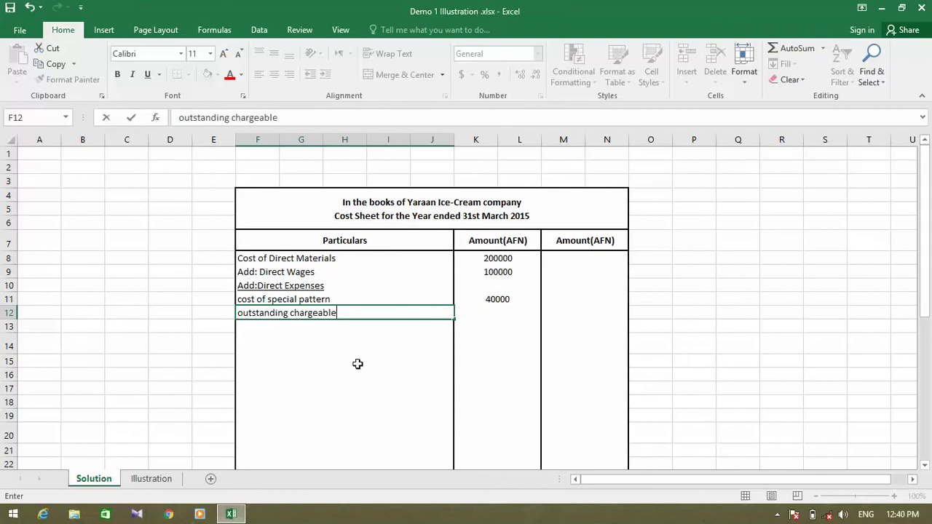
text( expenses)
key(Return)
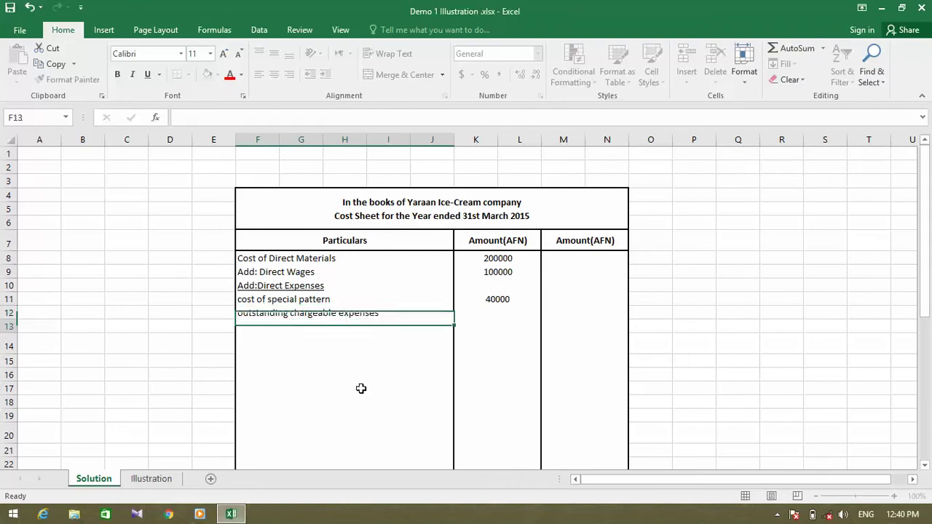
- Look up the outstanding chargeable expenses on the Illustration sheet and enter 2000 in K12 of the Solution sheet
key(Up)
key(Right)
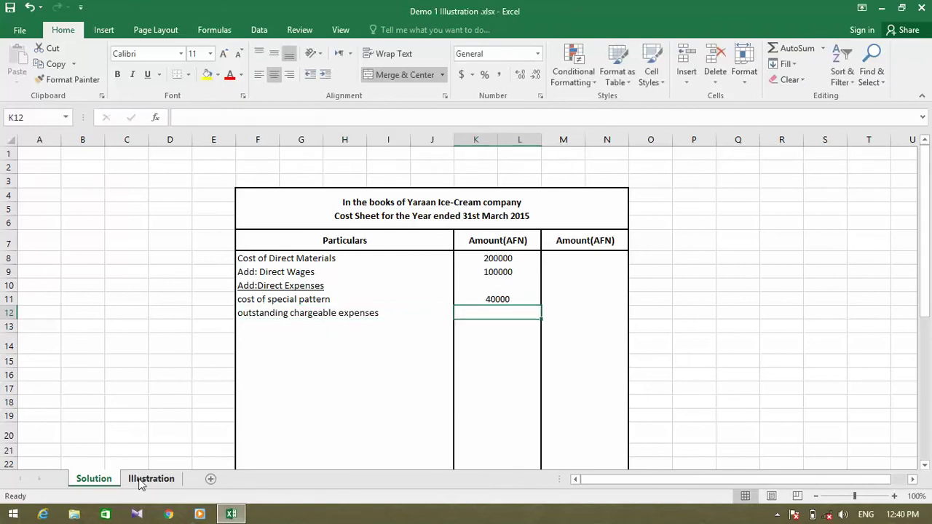
click(152, 479)
click(57, 311)
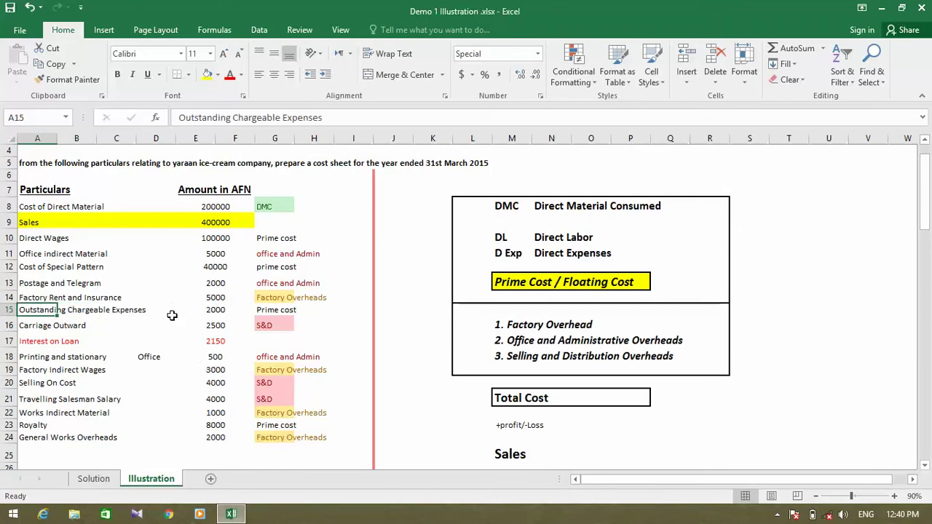
click(211, 312)
click(93, 478)
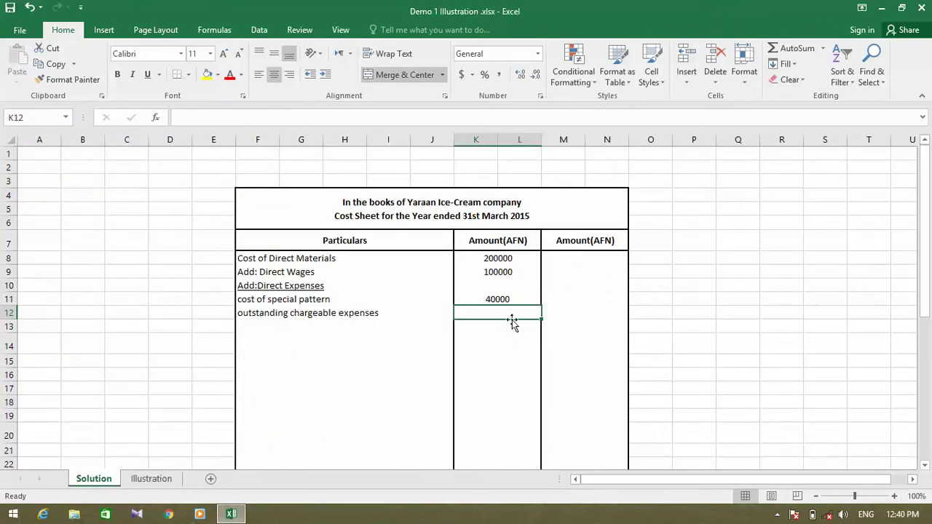
text(2000)
key(Return)
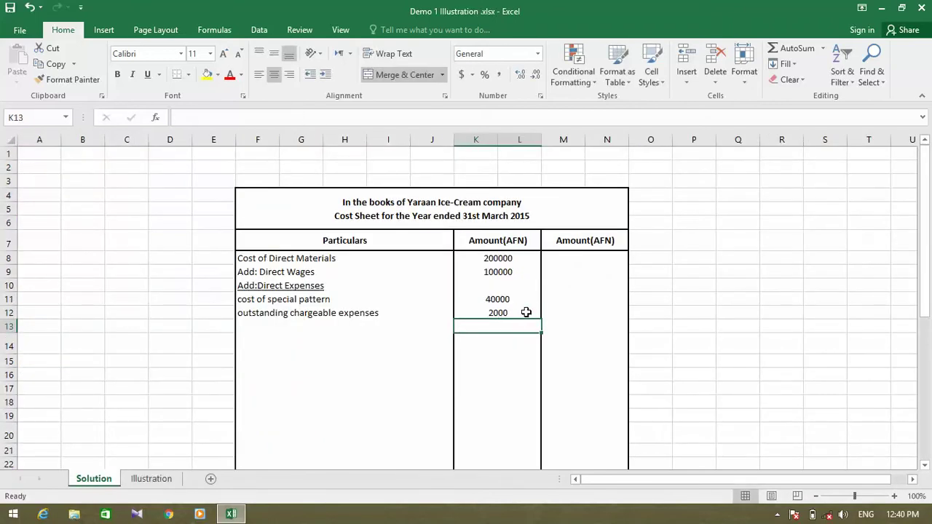
- Go through the classifications below Outstanding Chargeable Expenses on the Illustration sheet to find the remaining prime cost particular
key(Left)
click(151, 479)
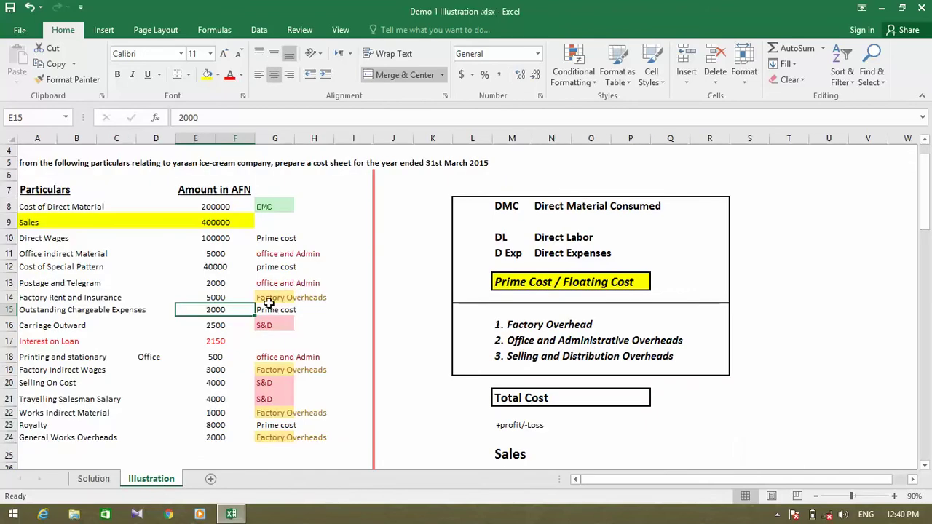
click(289, 324)
key(Up)
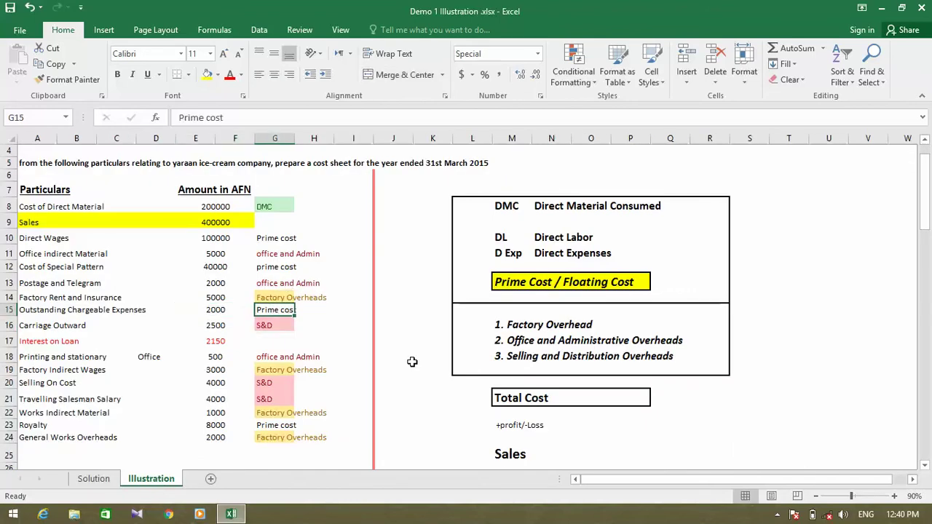
key(Down)
key(Down)
key(Down)
key(Down)
key(Down)
key(Down)
key(Down)
key(Down)
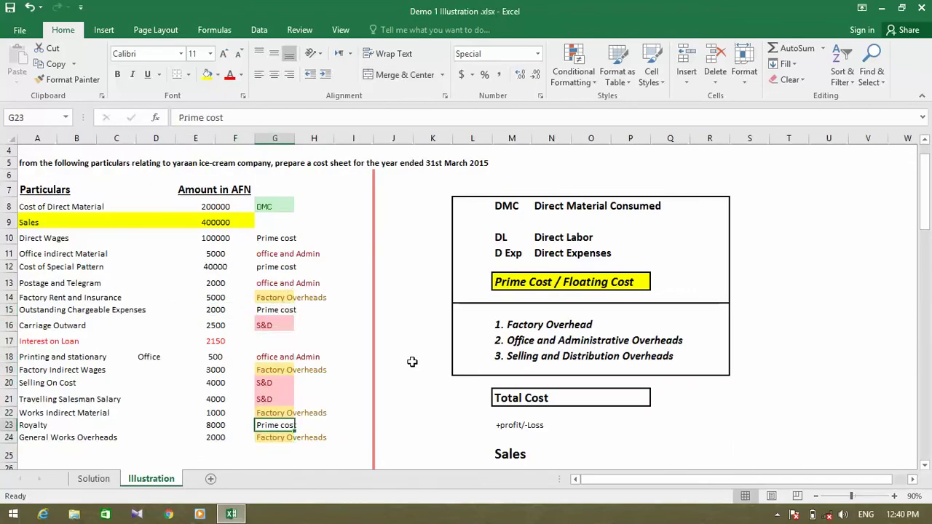
key(Left)
key(Left)
key(Left)
key(Left)
key(Left)
key(Left)
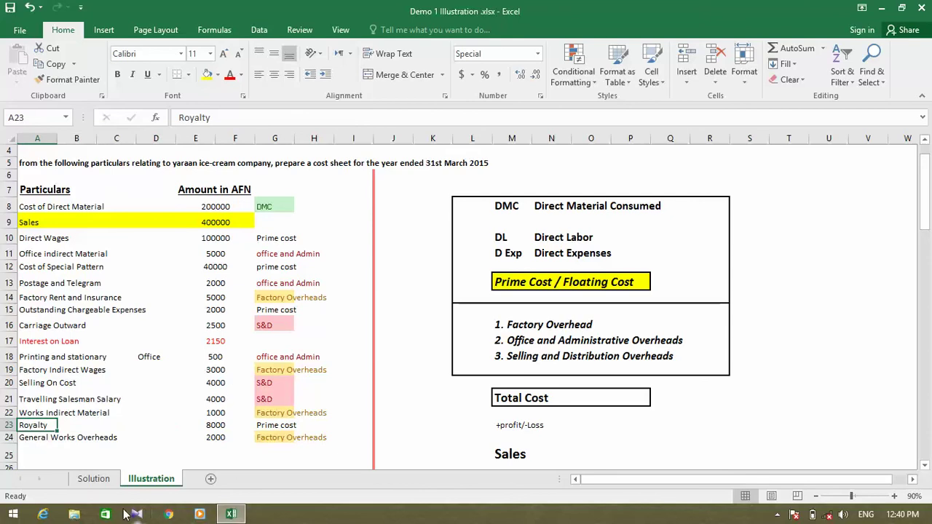
- Enter "Royalty" in F13 of the Solution sheet, below the outstanding chargeable expenses line
click(94, 479)
text(To)
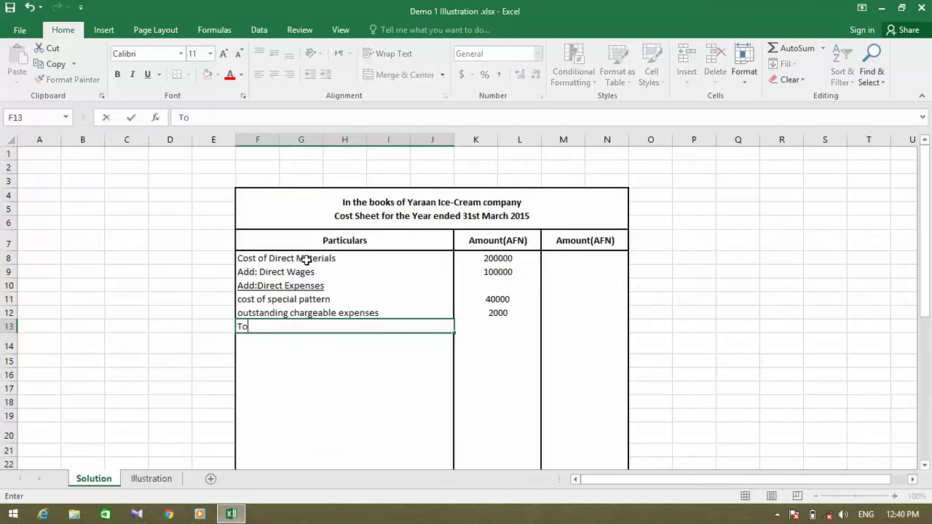
key(BackSpace)
key(BackSpace)
text(Royalty)
key(Return)
key(Up)
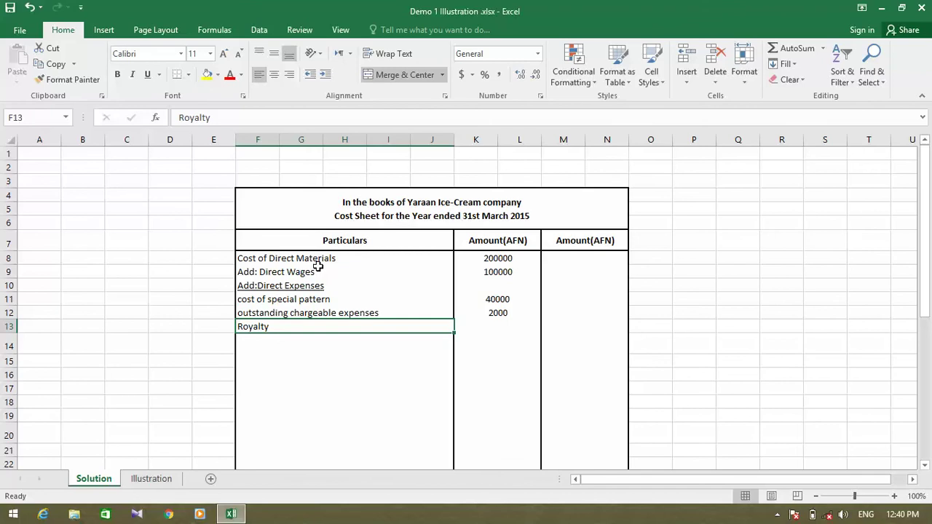
- Look up the royalty amount on the Illustration sheet and enter 8000 in K13 of the Solution sheet
key(Right)
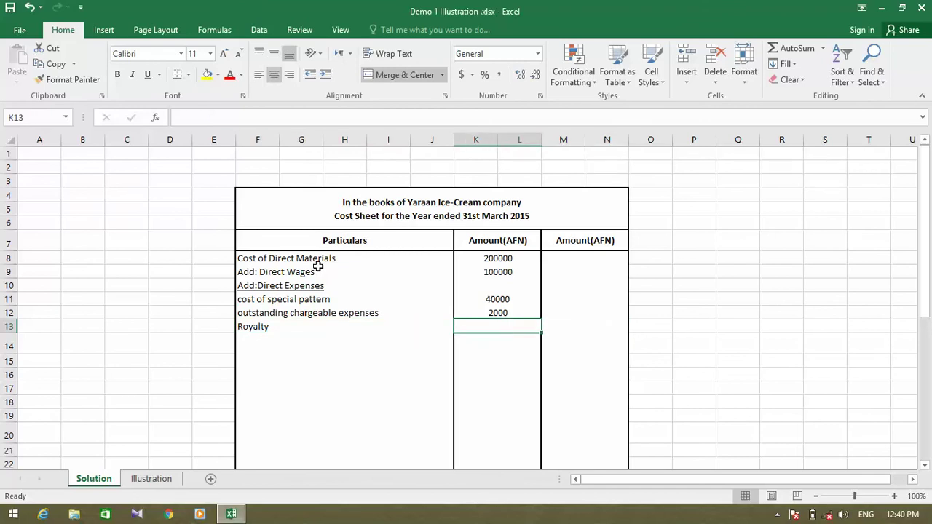
click(143, 482)
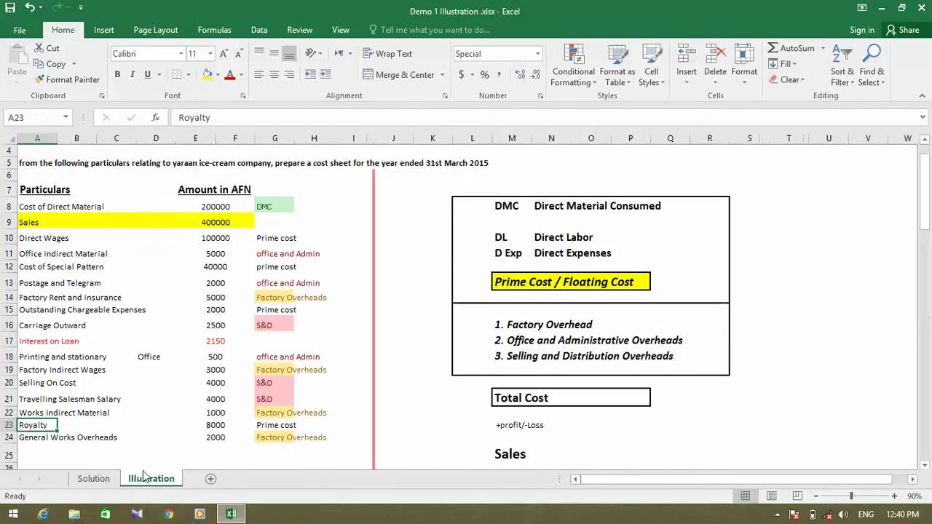
click(266, 428)
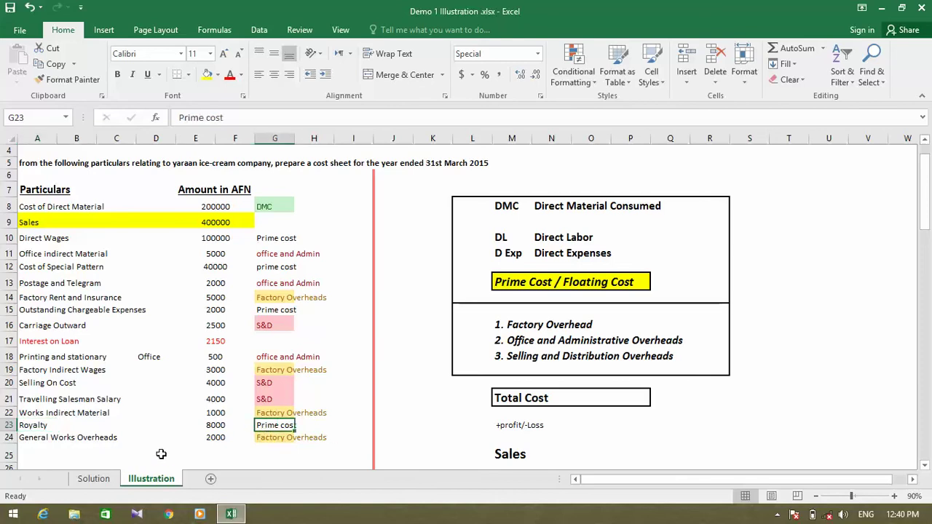
click(197, 429)
click(95, 479)
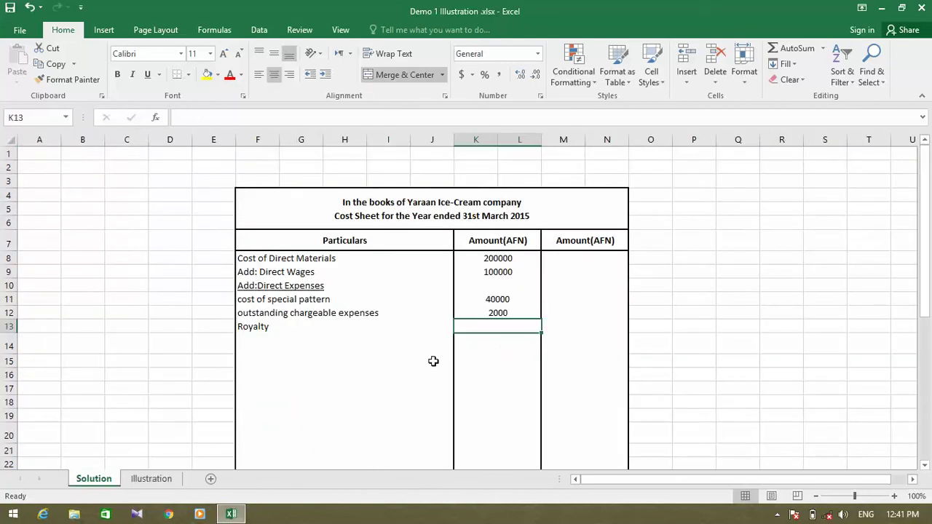
text(8000)
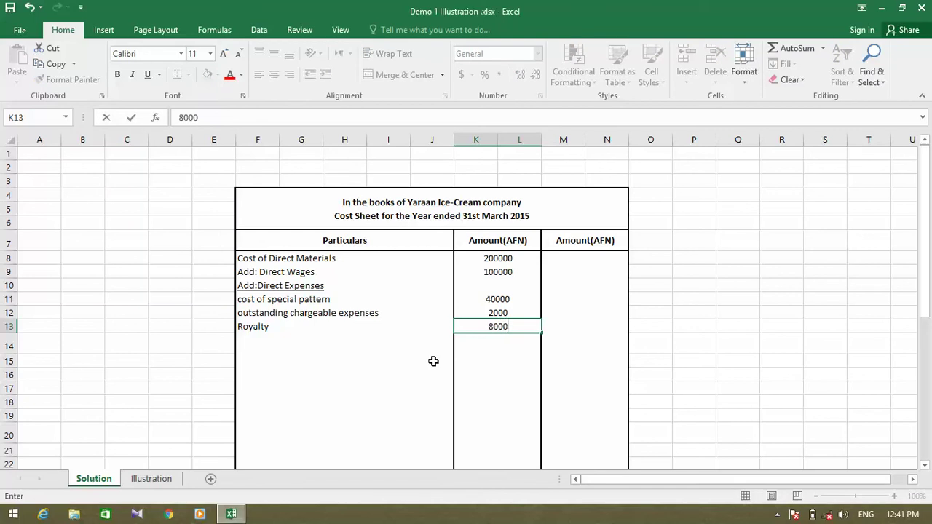
key(Return)
key(Up)
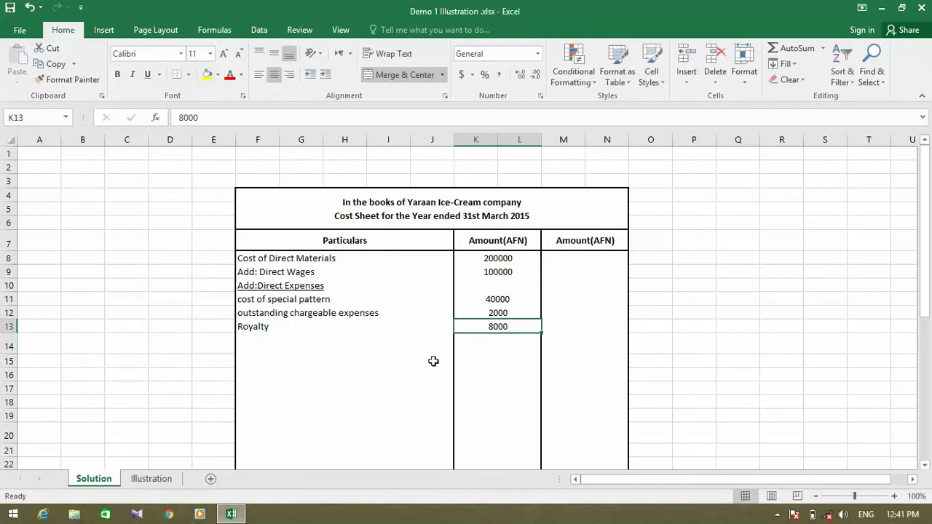
key(Left)
key(Left)
key(Left)
key(Left)
key(Left)
key(Left)
key(Right)
key(Right)
key(Right)
key(Right)
key(Right)
key(Right)
key(Right)
key(Right)
key(Left)
key(Left)
key(Left)
key(Left)
key(Left)
key(Left)
key(Left)
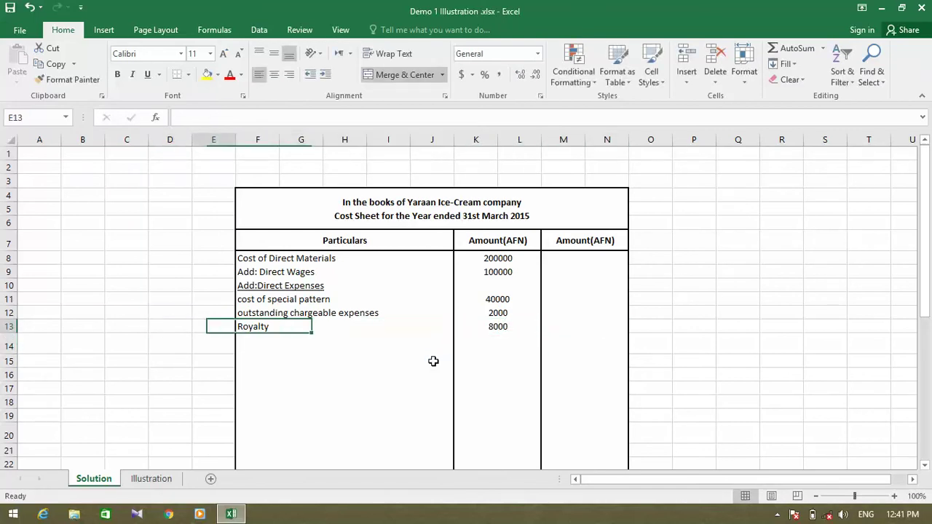
key(Left)
key(Right)
key(Right)
key(Right)
key(Right)
key(Right)
key(Right)
key(Right)
key(Right)
key(Left)
key(Left)
key(Left)
key(Left)
key(Left)
key(Left)
key(Left)
key(Left)
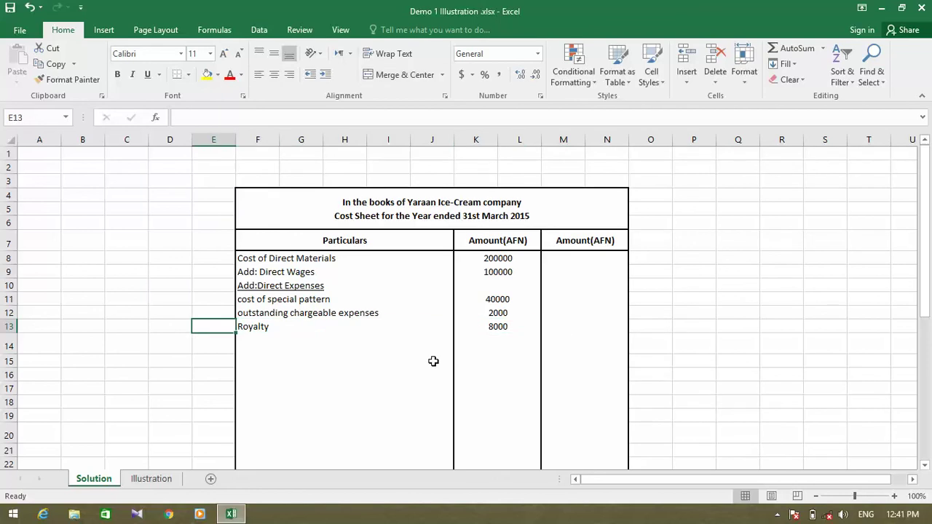
- Examine the prime cost components in the classification box on the Illustration sheet: direct material consumed, direct labor and direct expenses
key(Down)
key(Right)
click(152, 478)
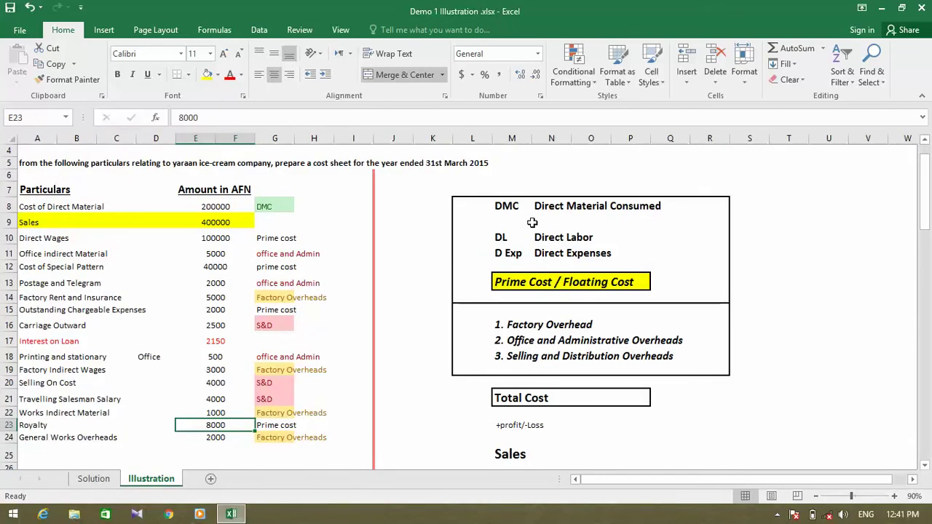
drag(538, 222, 541, 298)
drag(475, 215, 674, 285)
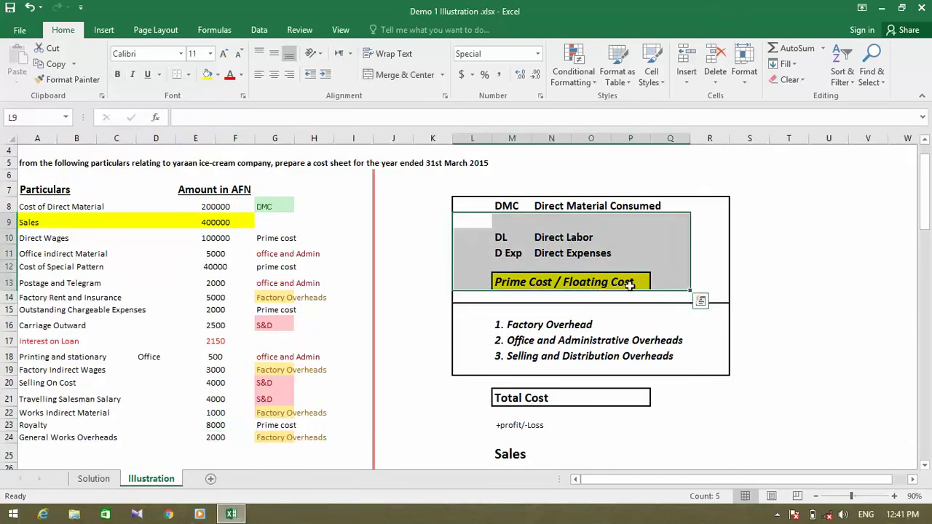
click(460, 284)
click(513, 211)
click(500, 242)
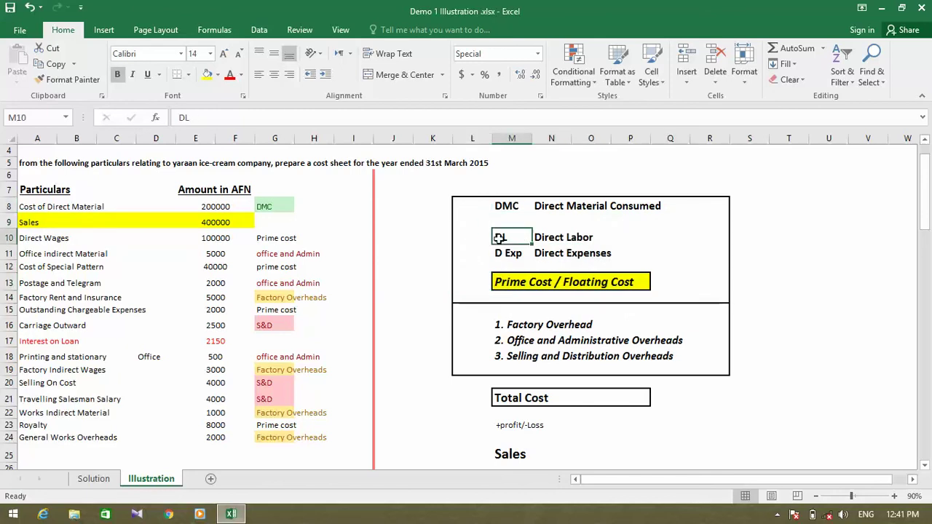
click(504, 255)
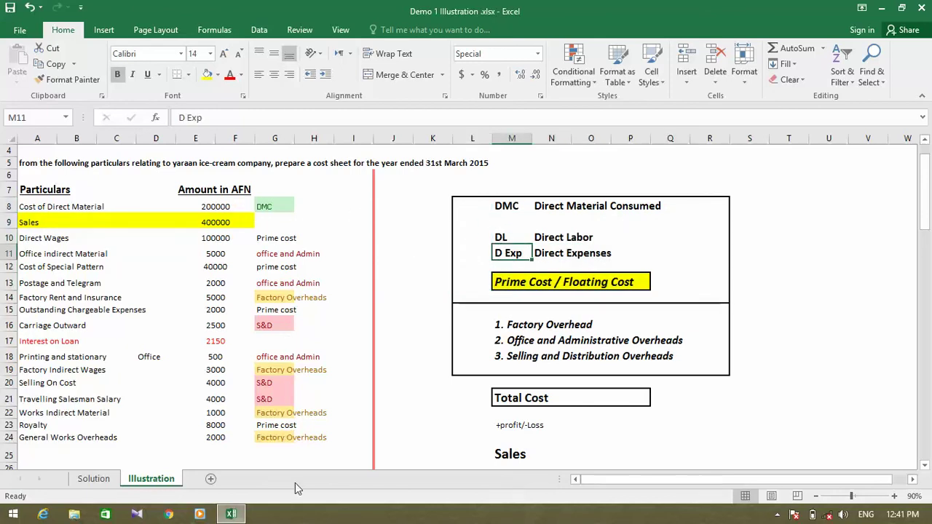
- Enter "Prime Cost/Floating Cost" in F14 of the Solution sheet, below the royalty line
click(91, 480)
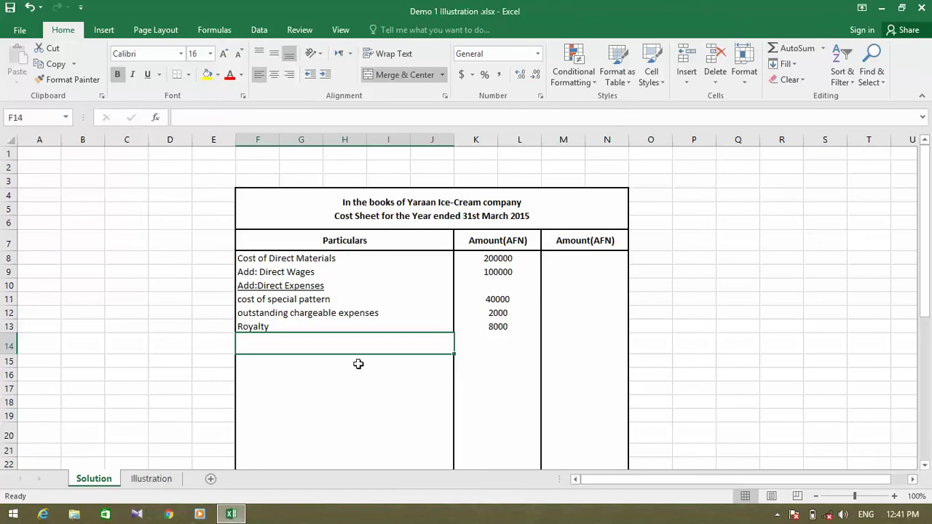
text(O)
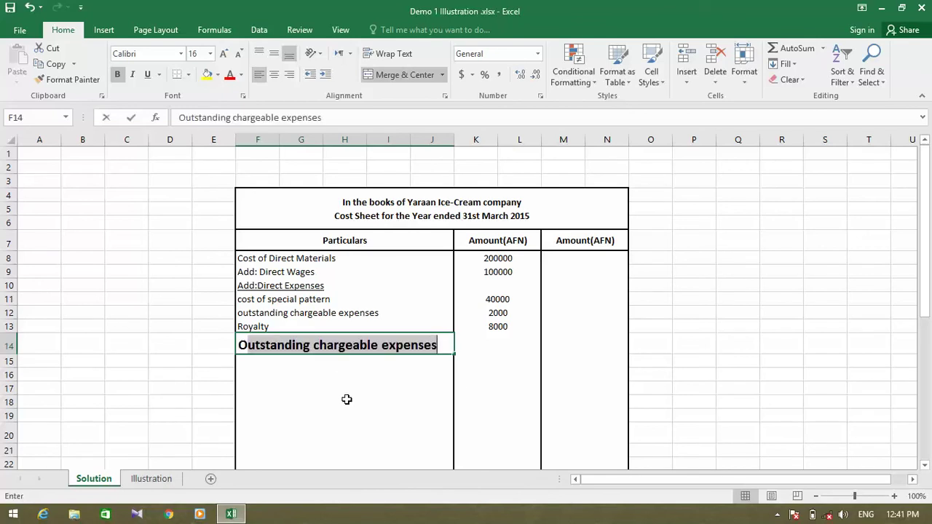
key(BackSpace)
key(BackSpace)
text(Prime Cocs)
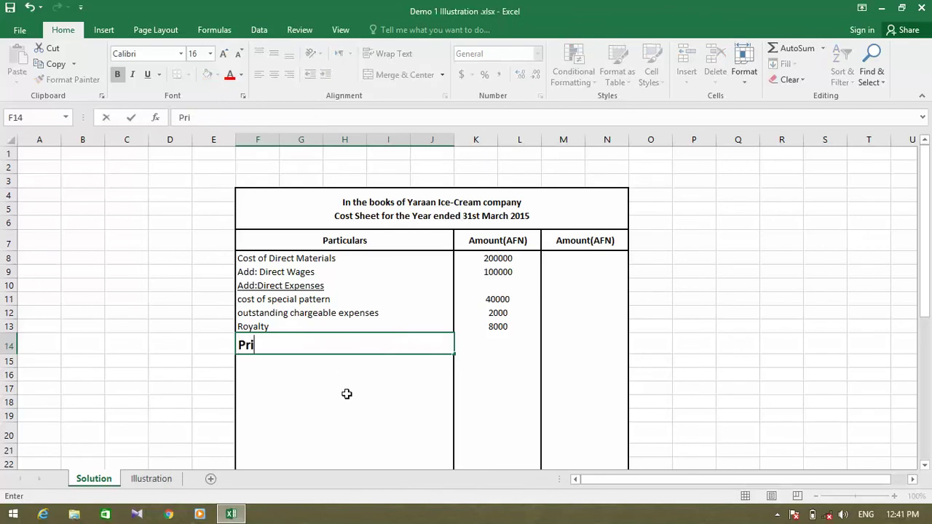
key(BackSpace)
key(BackSpace)
key(BackSpace)
text(s)
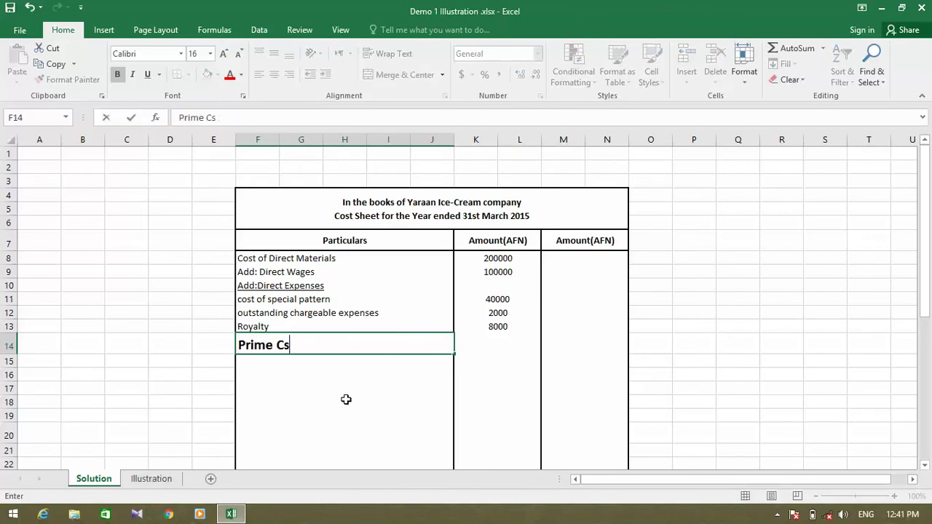
key(BackSpace)
text(ost/Floating)
text(Cost)
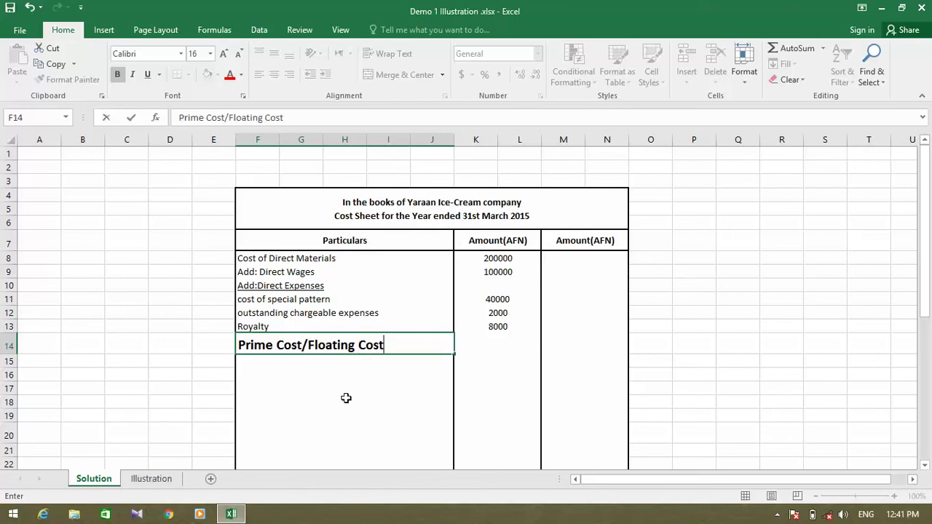
- Total the amounts in K8:L13 with a SUM formula in M14, on the prime cost row
click(482, 339)
click(573, 345)
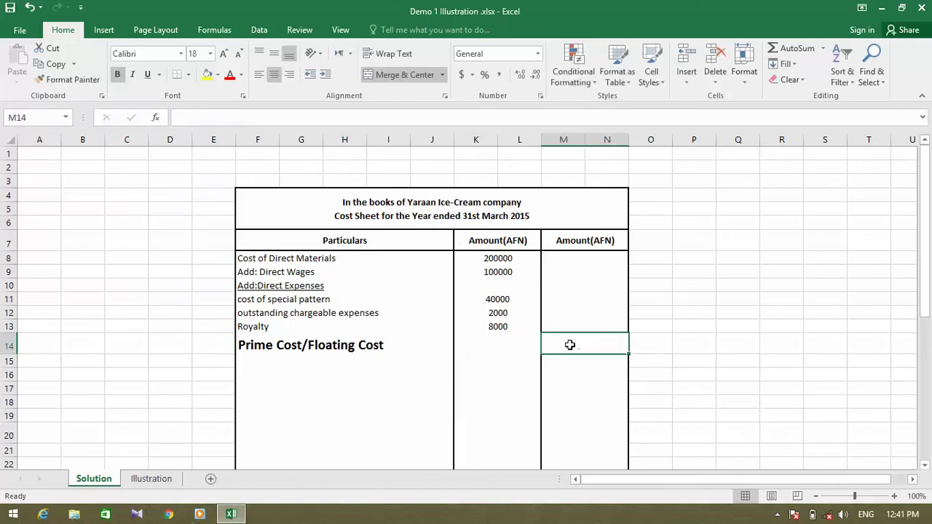
text(=)
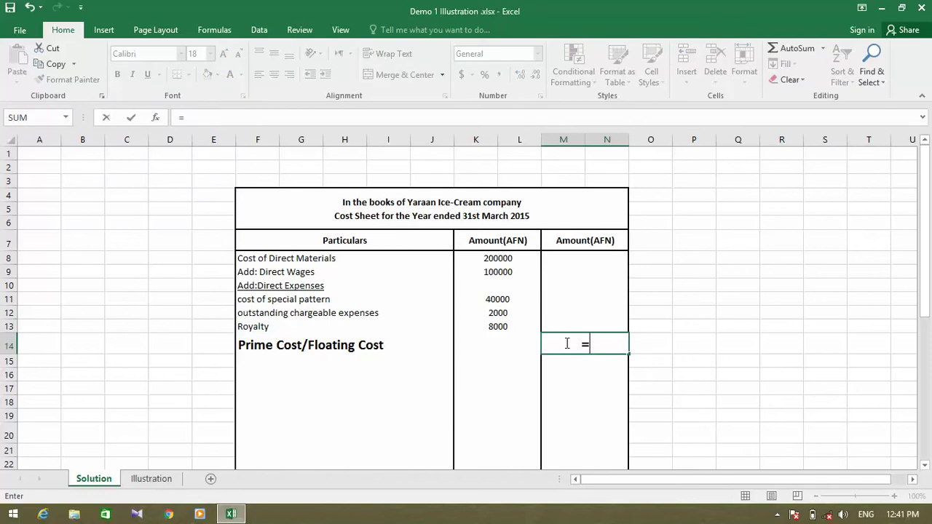
text(sum()
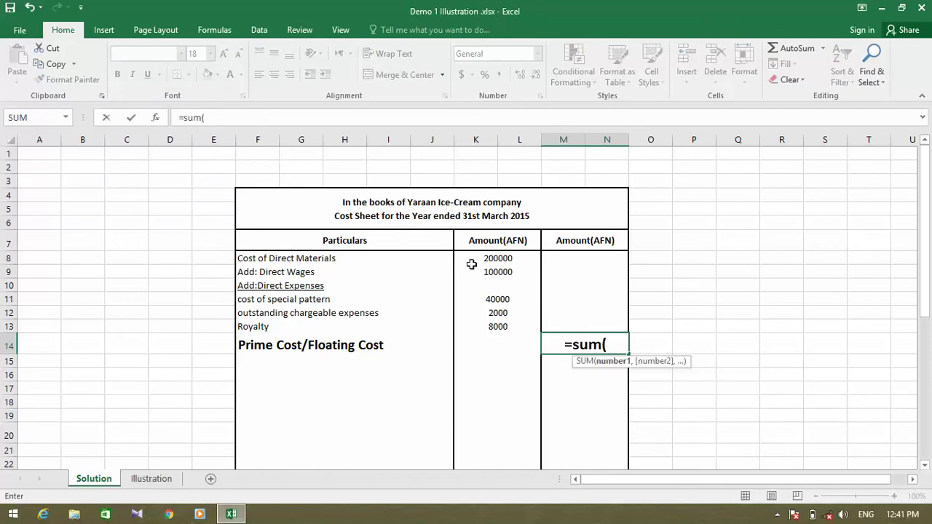
drag(471, 265, 474, 325)
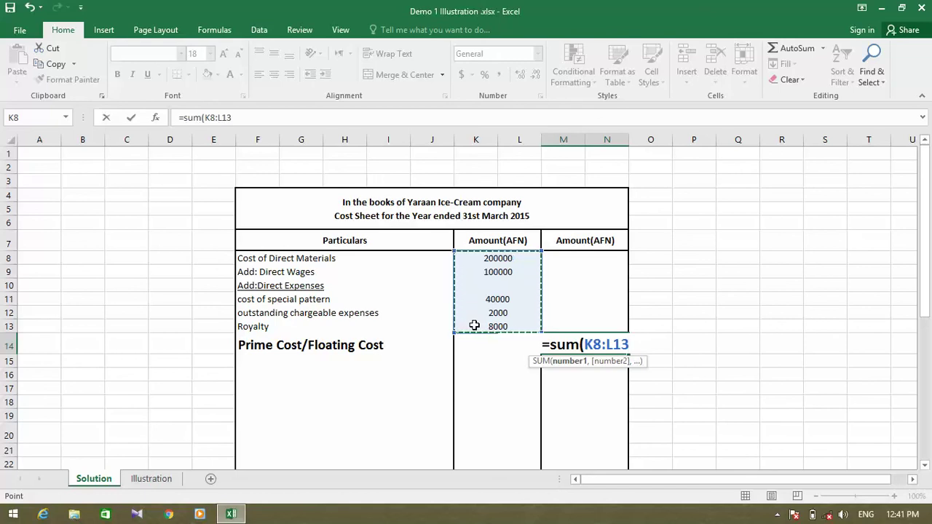
key(Return)
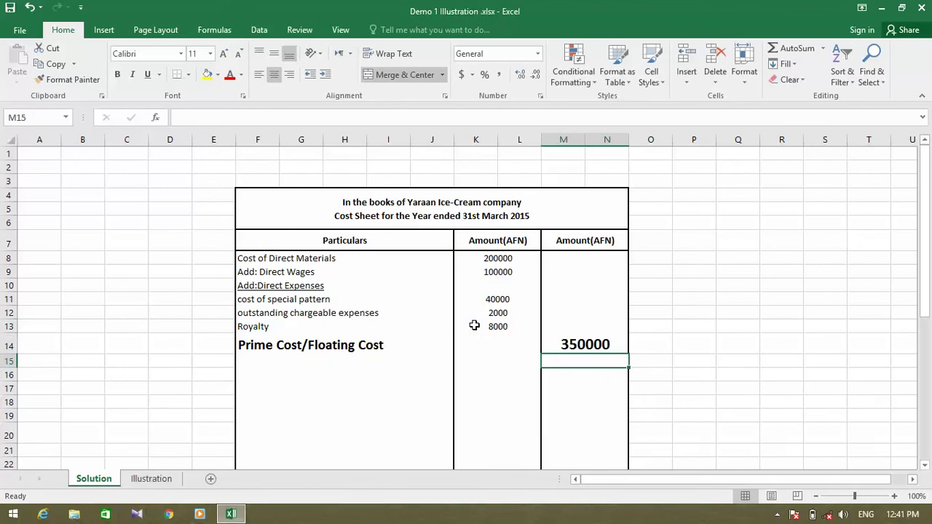
- Review the prime cost row, checking its label in F14 and the total formula in M14
click(586, 345)
click(303, 349)
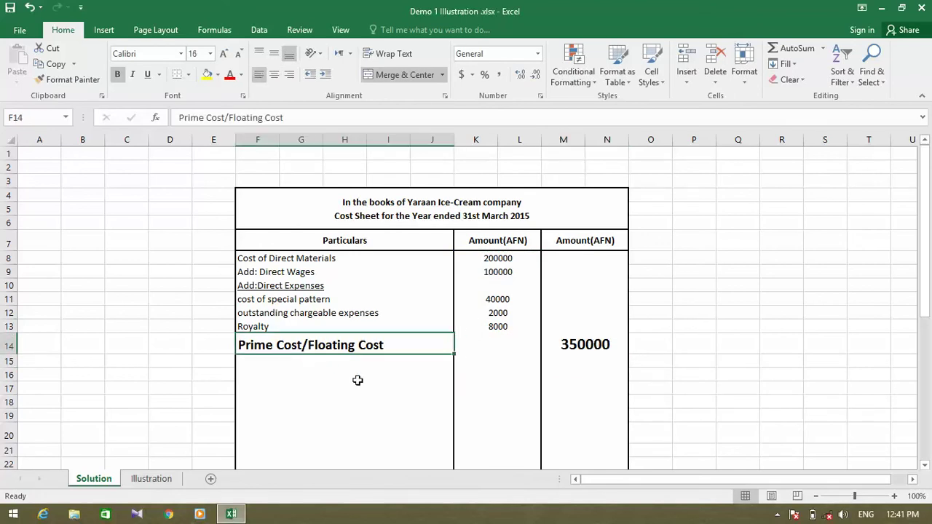
click(305, 367)
drag(279, 344, 605, 355)
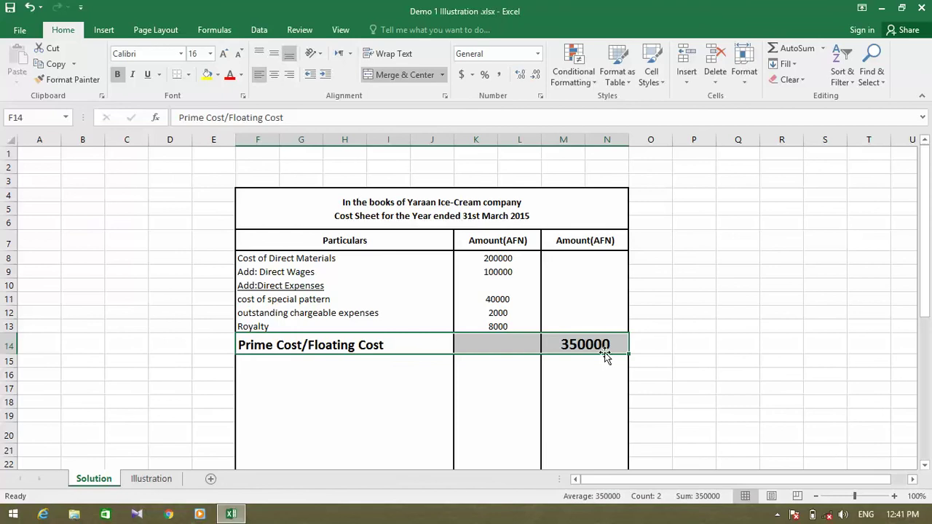
click(363, 383)
click(307, 359)
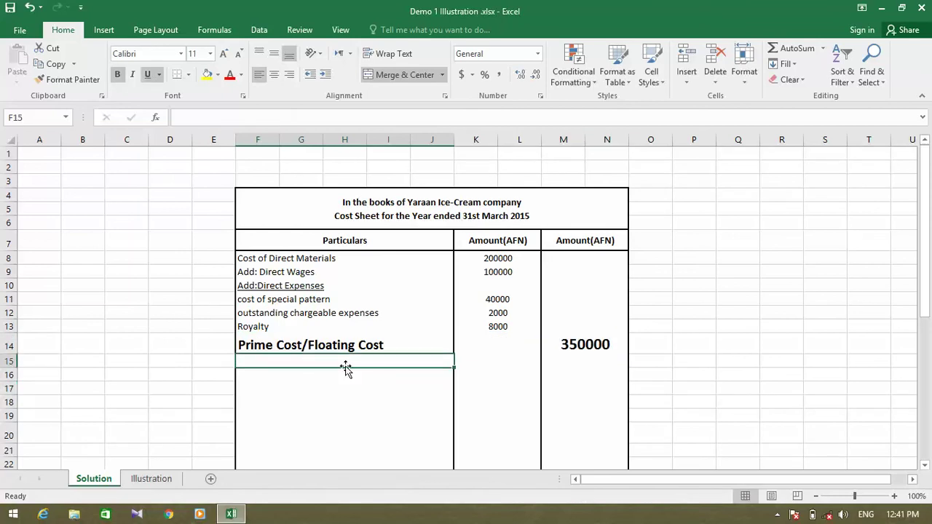
click(581, 347)
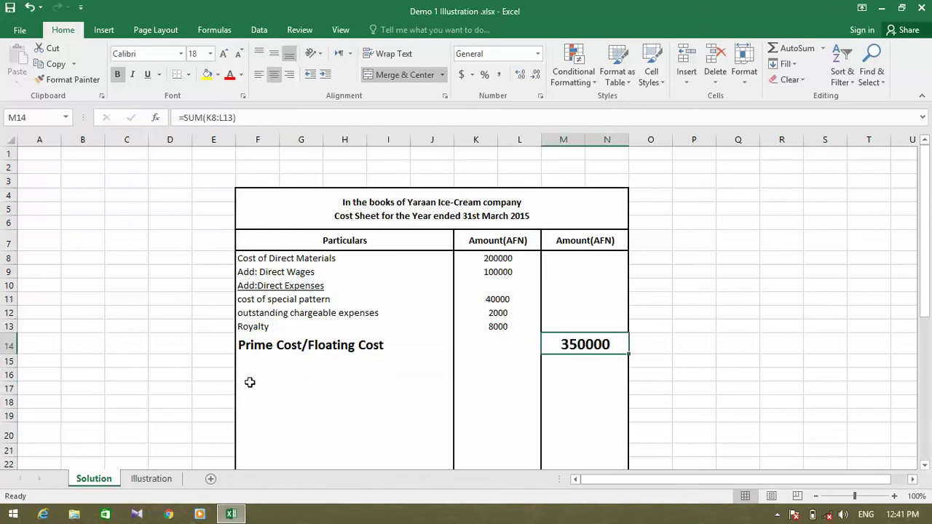
click(262, 364)
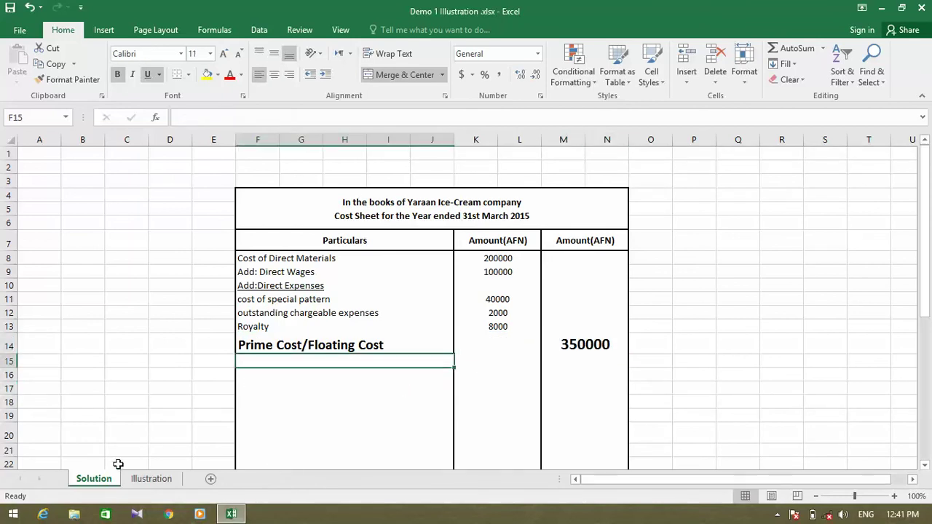
- Review the prime cost block and the list of three overhead categories in the cost outline on the Illustration sheet
click(151, 478)
drag(470, 221, 699, 300)
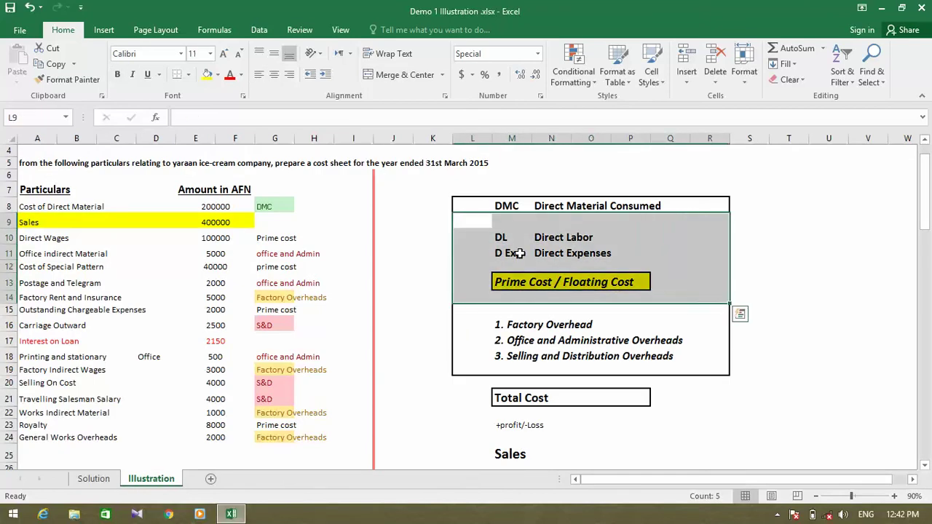
click(496, 281)
click(490, 320)
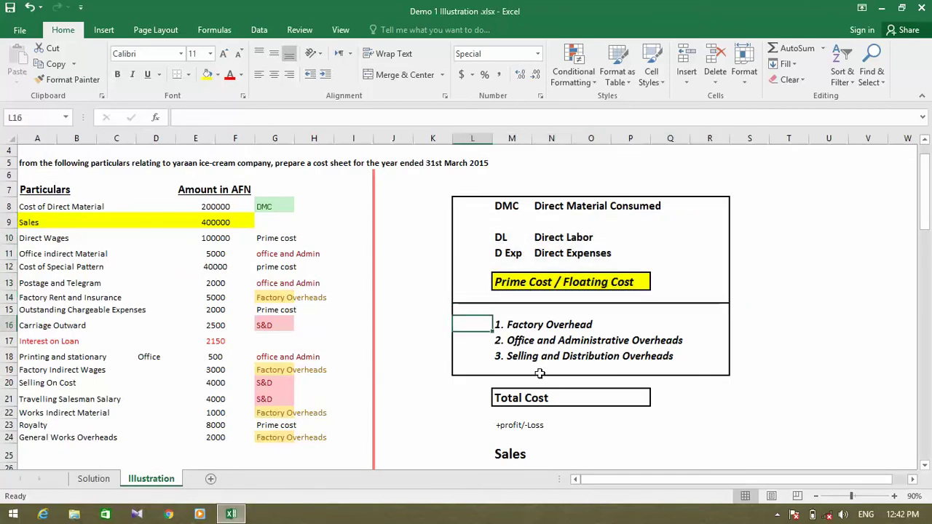
drag(466, 308, 707, 375)
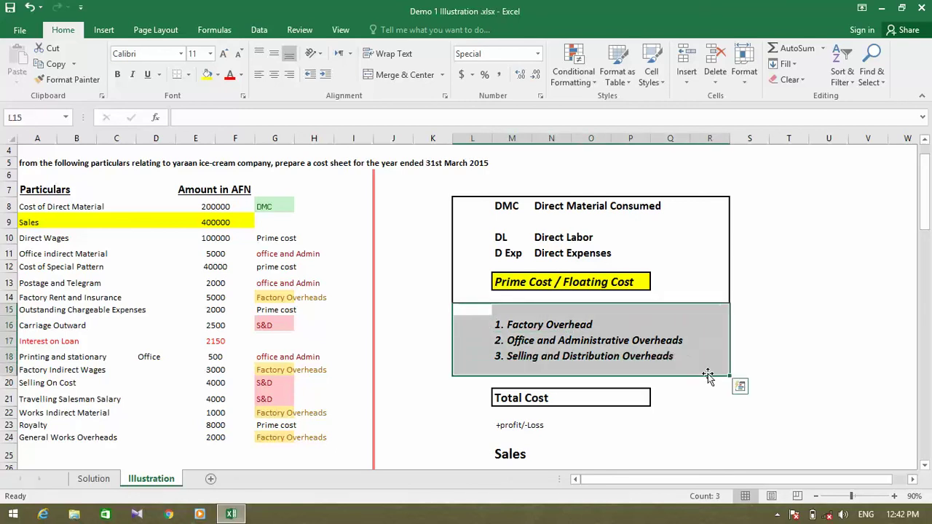
click(518, 330)
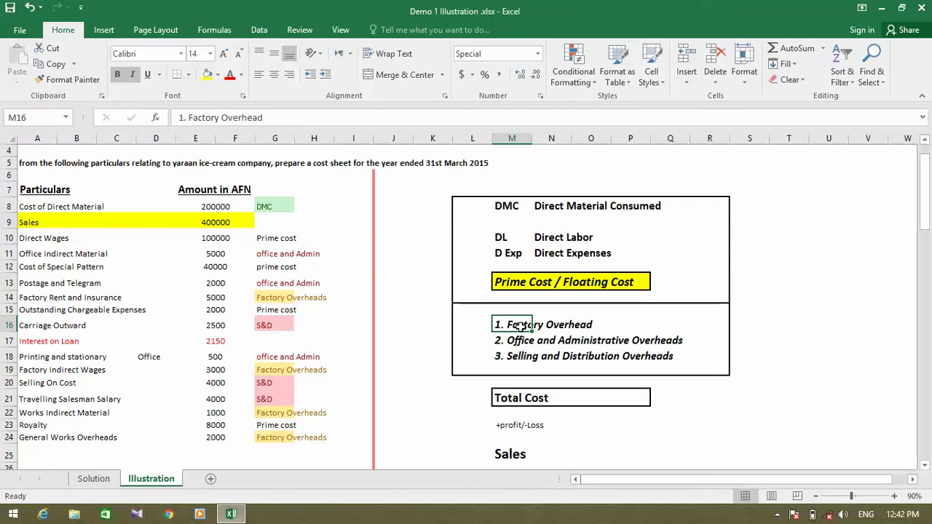
click(582, 323)
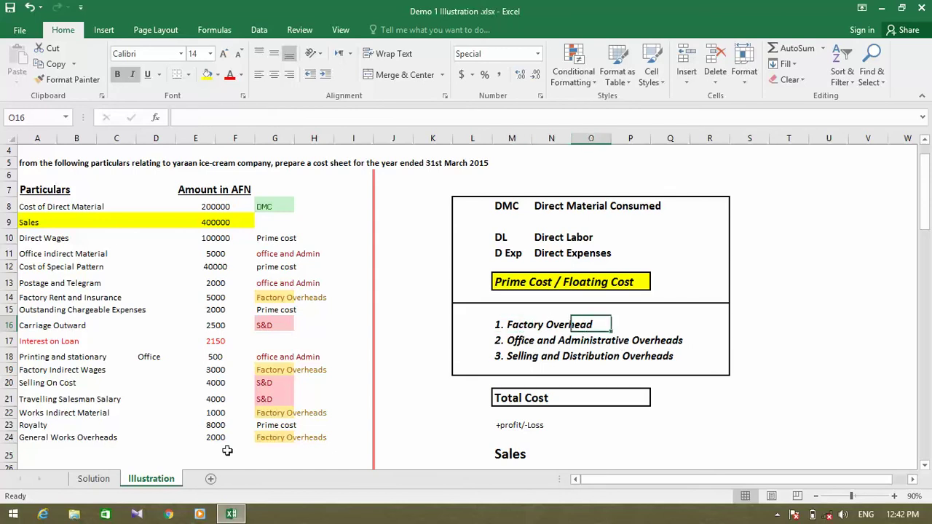
- Enter the heading "Add: Factory Overheads" in cell F15 of the Solution sheet, directly below the Prime Cost/Floating Cost row
click(116, 480)
text(A)
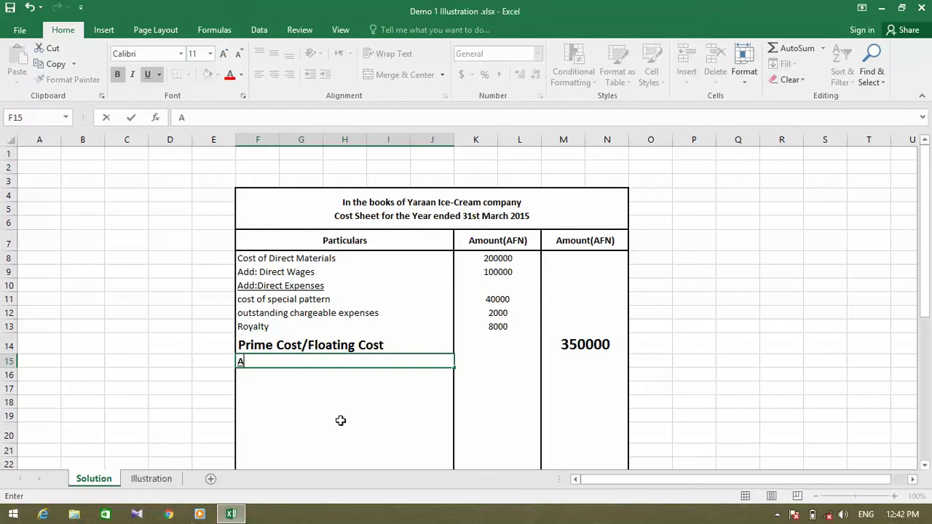
text(dd:)
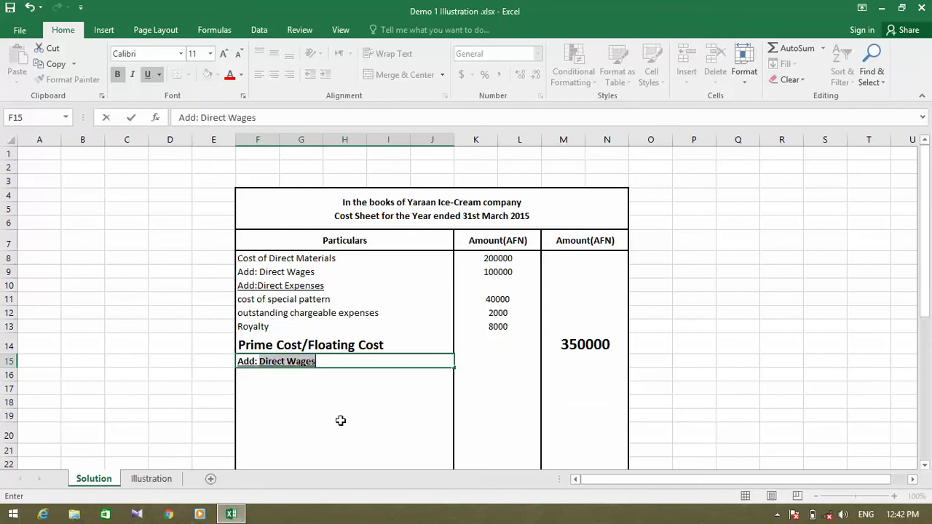
text( Factory Indi)
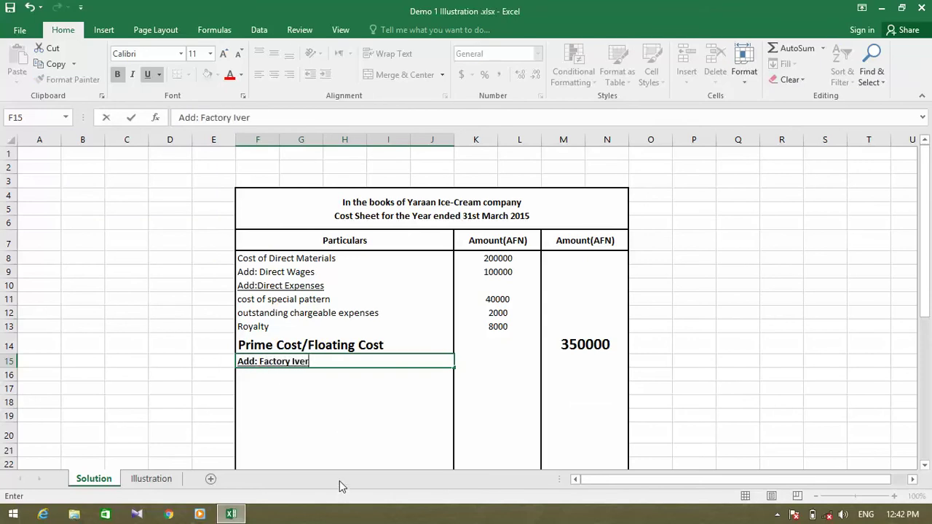
key(BackSpace)
key(BackSpace)
key(BackSpace)
text(Overheads)
key(Return)
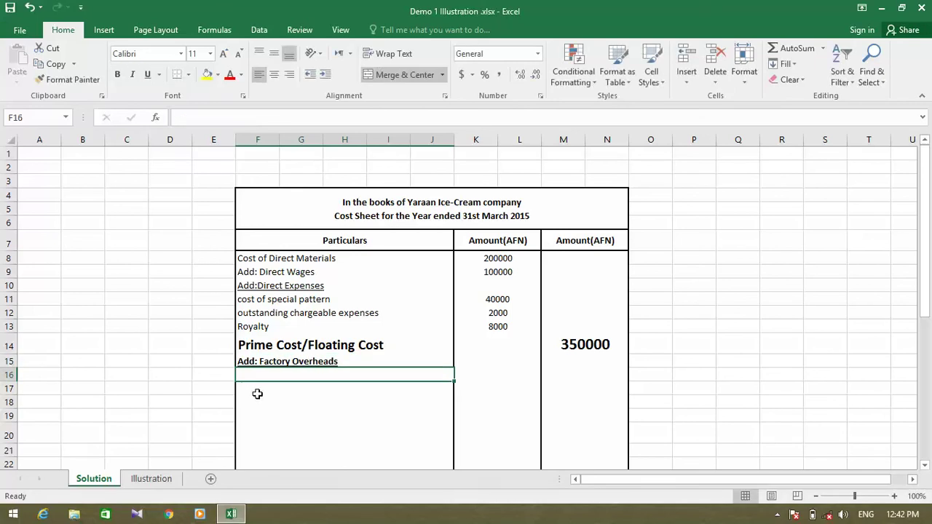
click(257, 394)
key(Up)
click(284, 361)
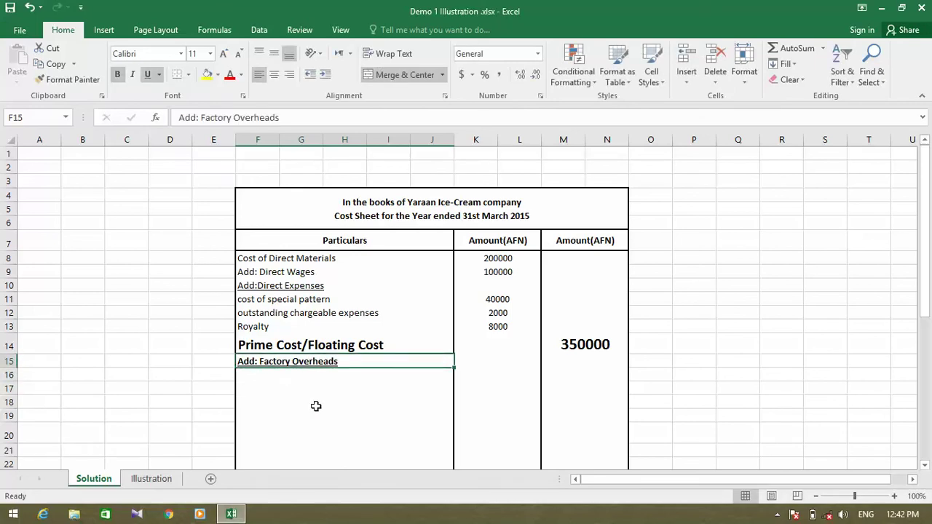
click(273, 374)
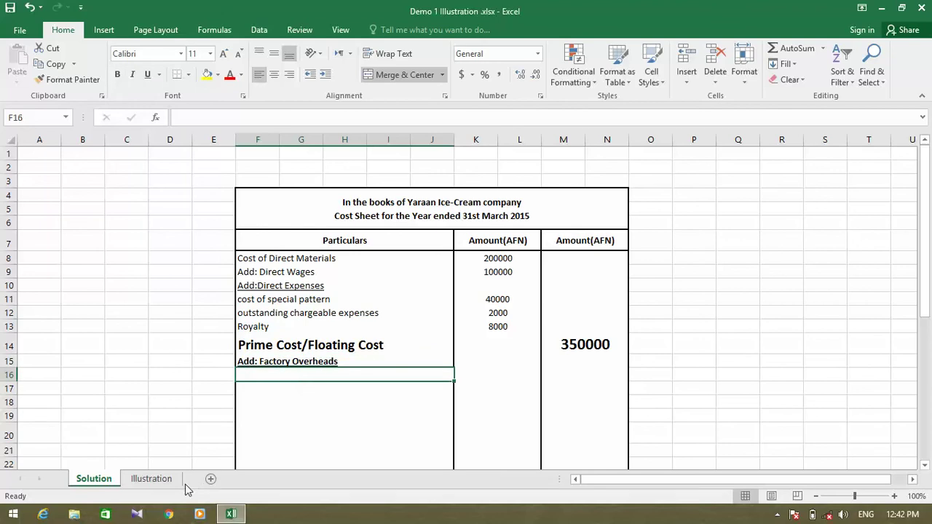
- Examine how the factory, office and administrative, and selling and distribution overheads relate to prime cost in the Illustration sheet's outline
click(155, 480)
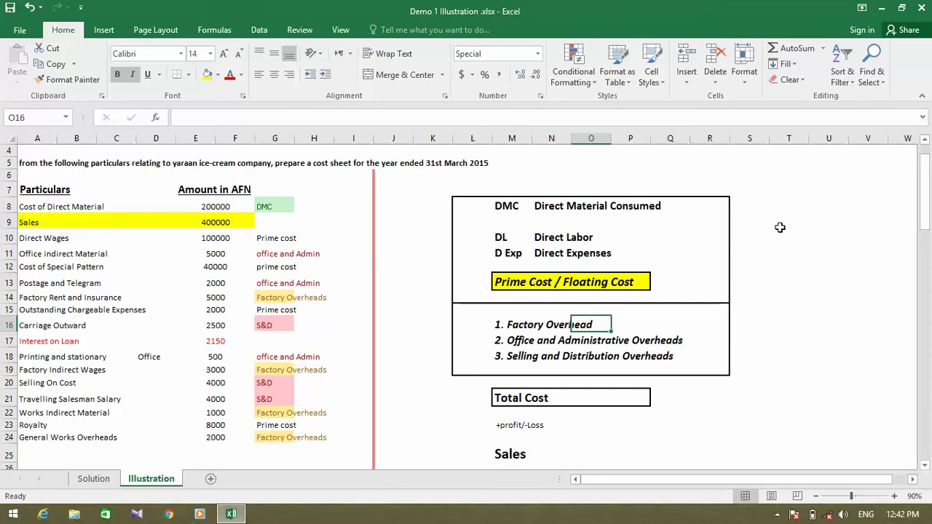
click(564, 357)
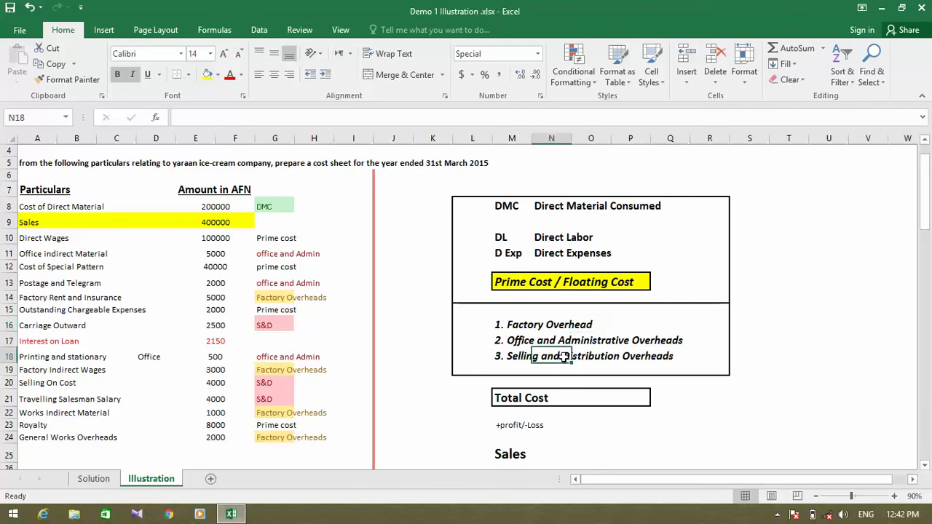
click(557, 331)
click(515, 330)
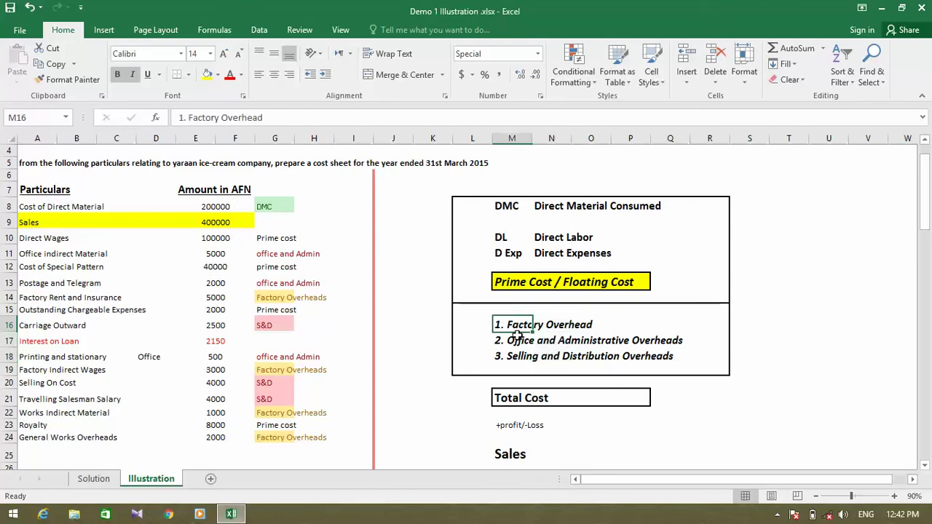
drag(516, 334, 520, 360)
click(518, 331)
click(521, 342)
click(519, 285)
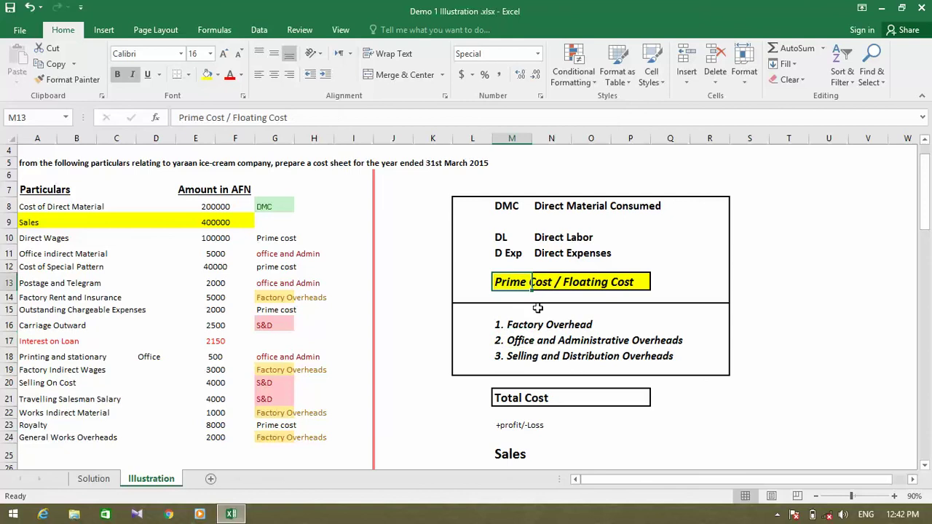
click(526, 342)
click(525, 282)
click(533, 357)
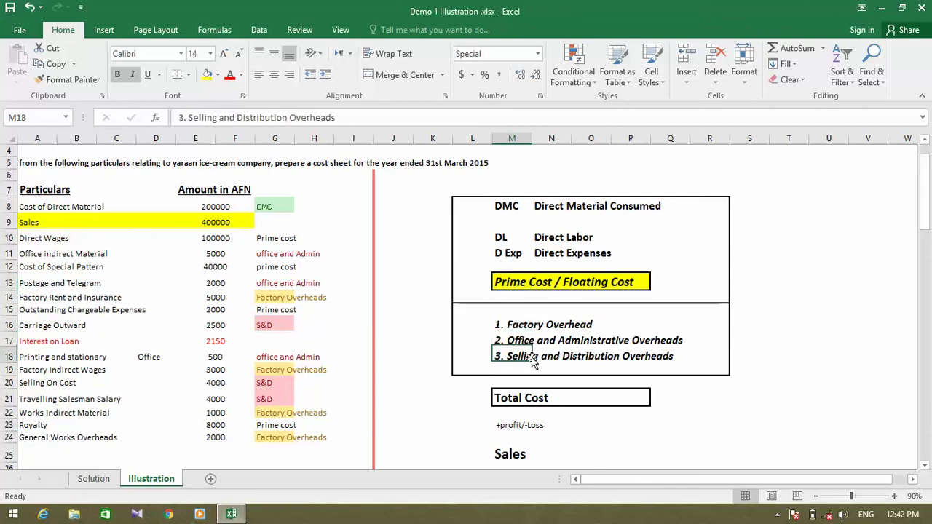
click(523, 284)
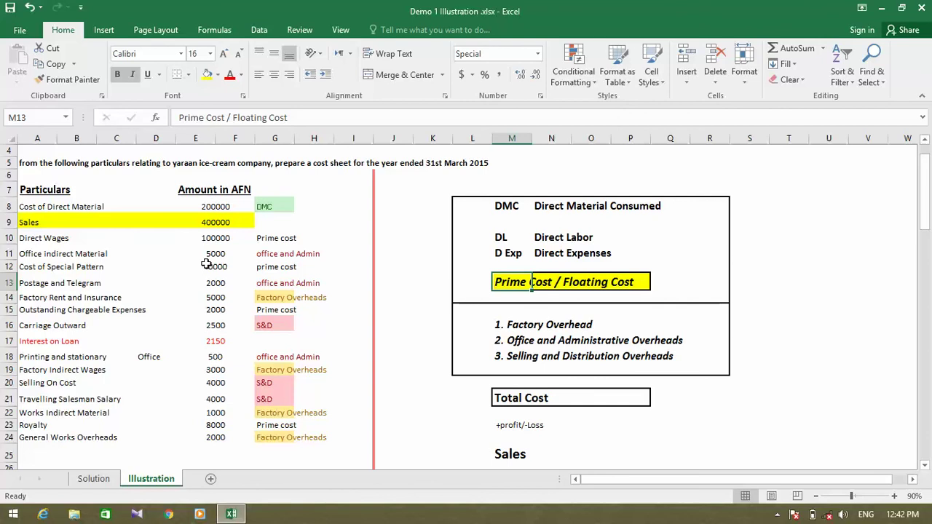
click(513, 325)
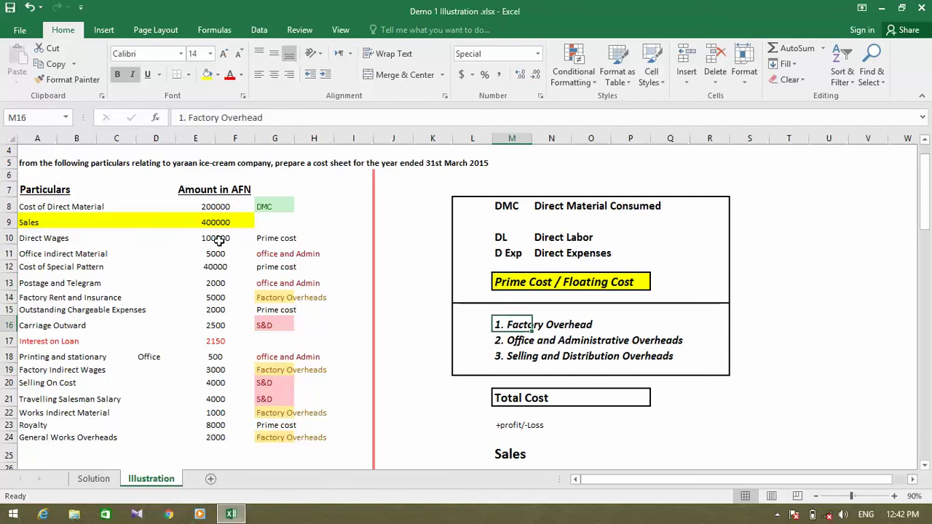
- Find the first particular classified as Factory Overheads in column G of the Illustration sheet, starting from the DMC row
click(268, 207)
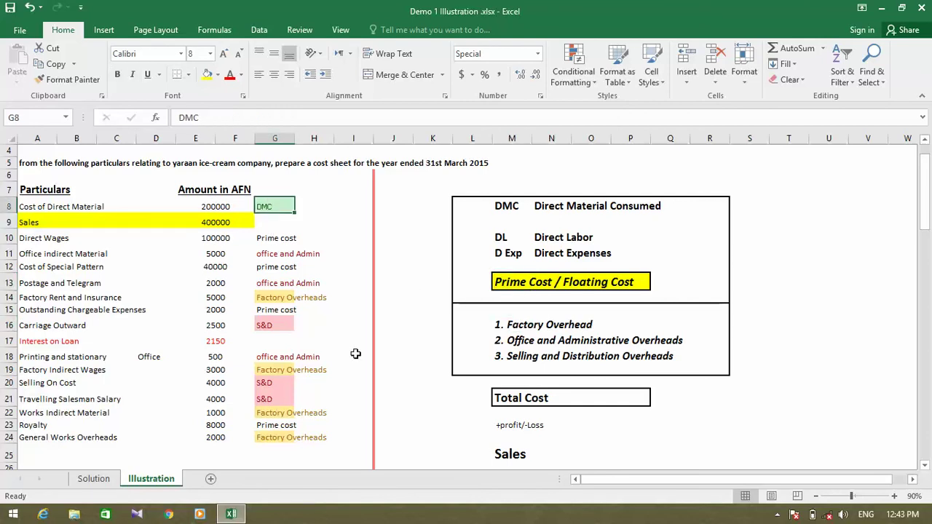
key(Down)
key(Down)
key(Down)
key(Down)
key(Down)
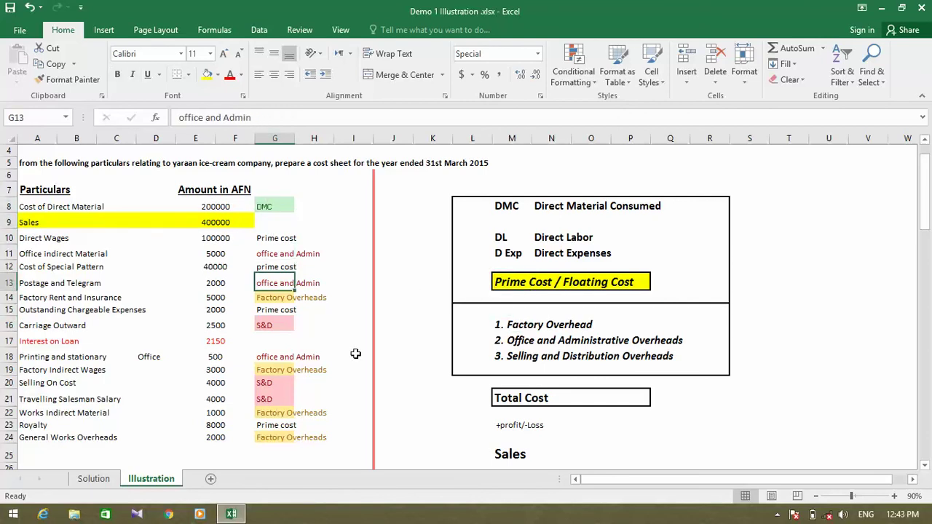
key(Down)
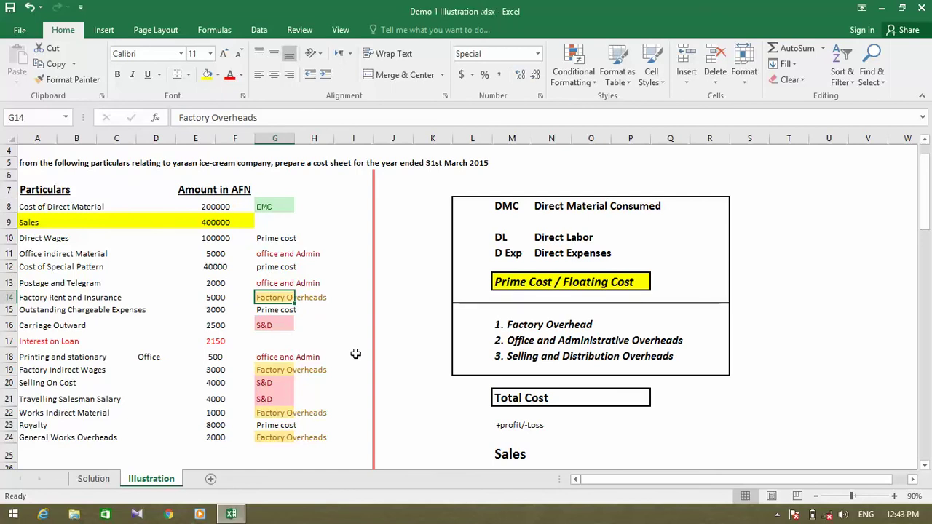
click(49, 304)
click(102, 479)
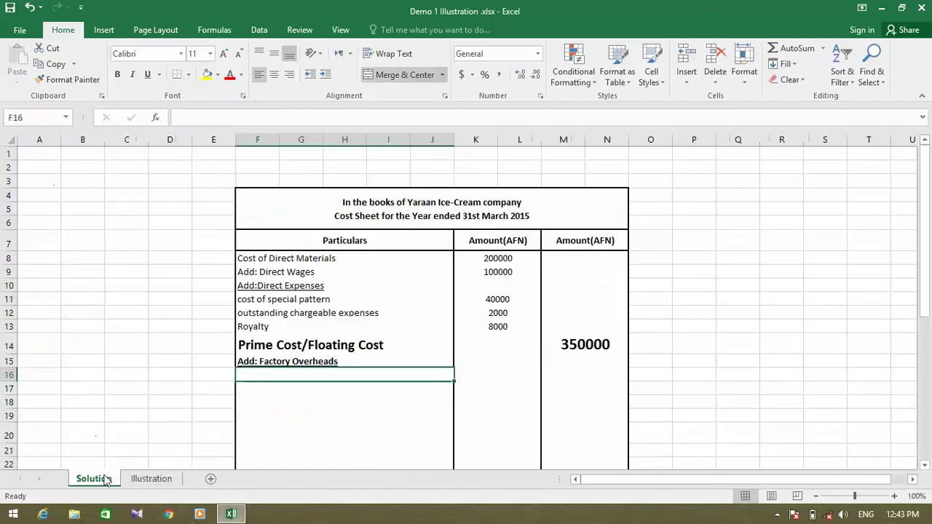
- Enter "Factory Rent and Insurance" in cell F16 of the Solution sheet, under the Factory Overheads heading
text(Factory )
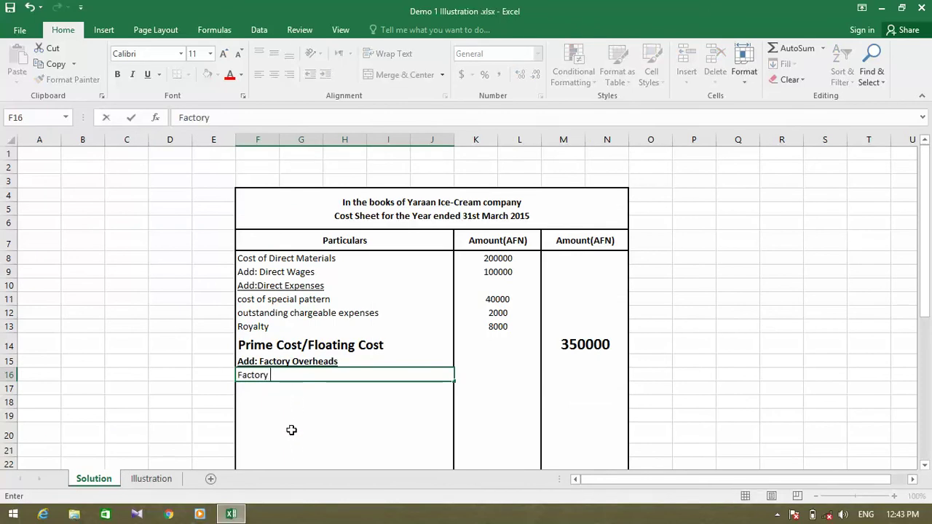
text(Rent and I)
key(BackSpace)
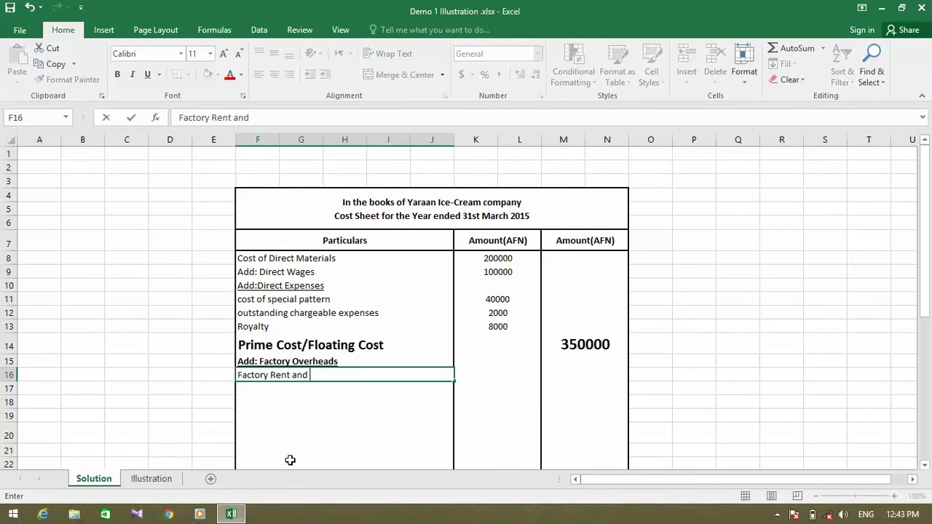
text(nsiurea)
key(BackSpace)
text(ur)
key(BackSpace)
key(BackSpace)
text(urance)
key(Return)
- Look up the Factory Rent and Insurance amount on the Illustration sheet and enter 5000 for it in cell K16 of the Solution sheet
key(Up)
key(Right)
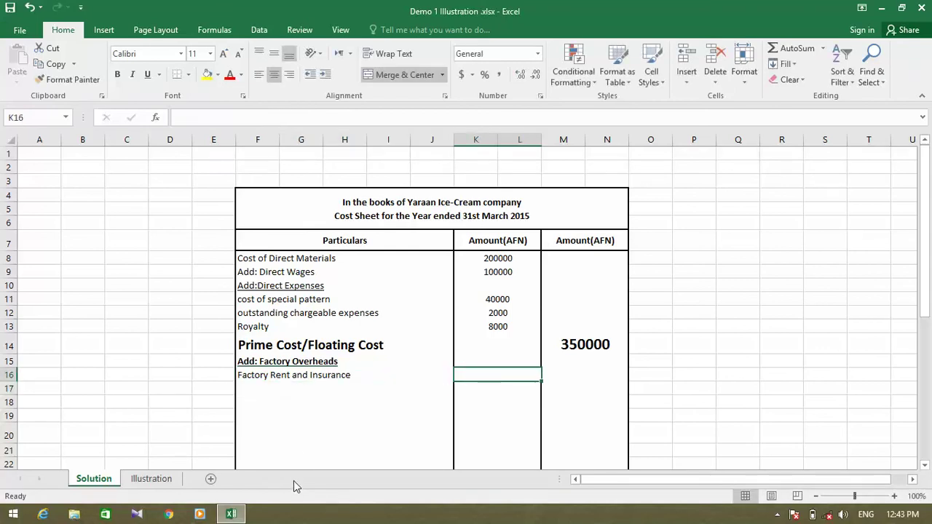
click(150, 478)
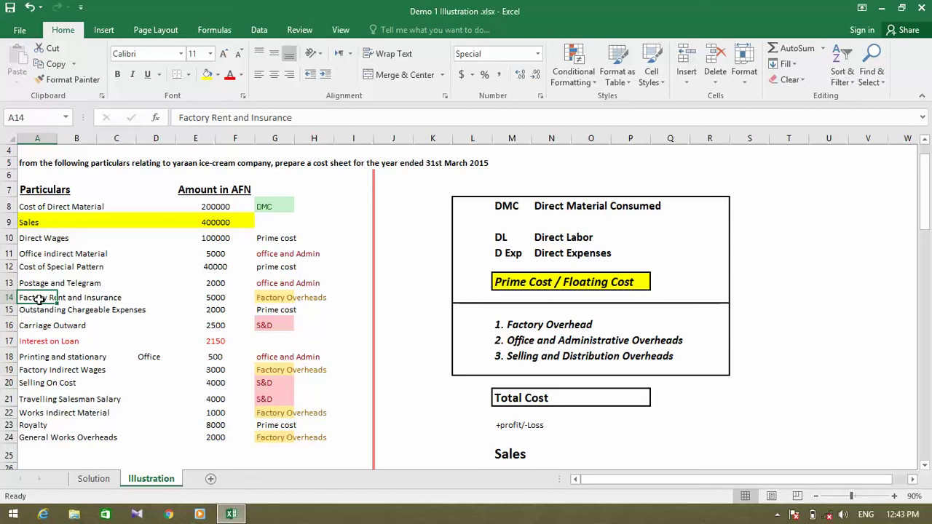
key(Right)
key(Right)
key(Right)
key(Right)
key(Right)
key(Right)
key(Left)
key(Left)
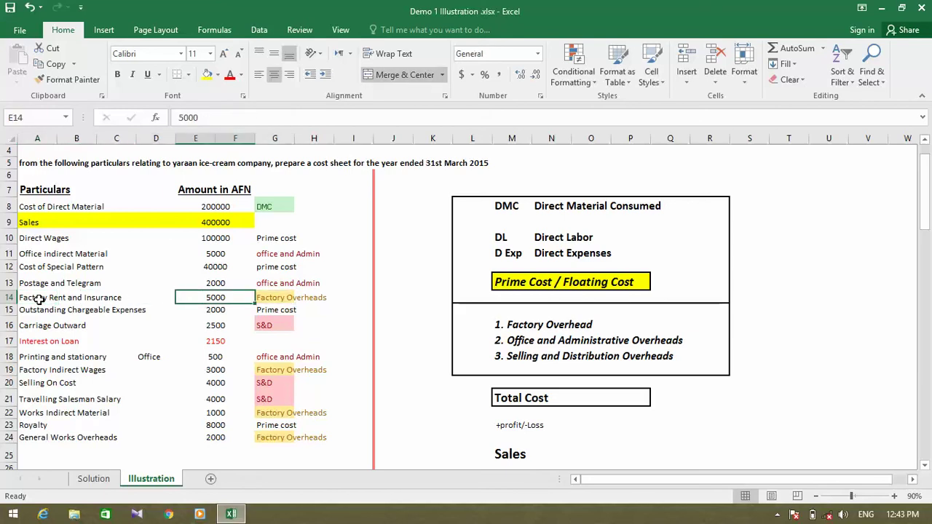
click(95, 478)
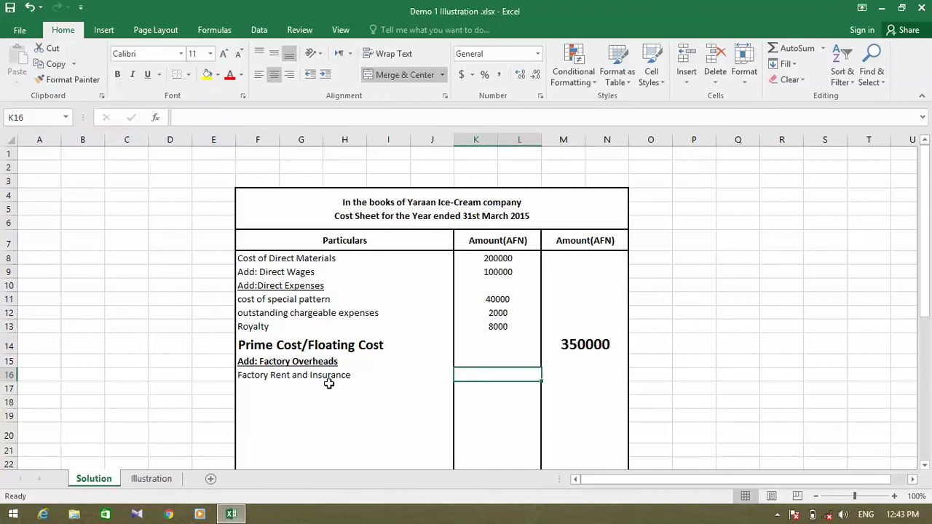
text(5000)
key(Return)
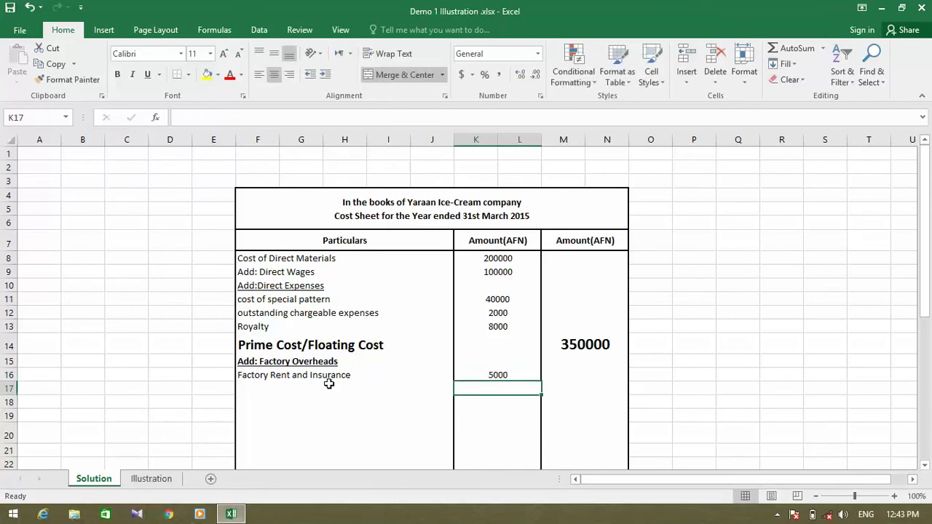
- Find the next particular classified as Factory Overheads on the Illustration sheet, going down column G from row 14
click(329, 384)
click(151, 478)
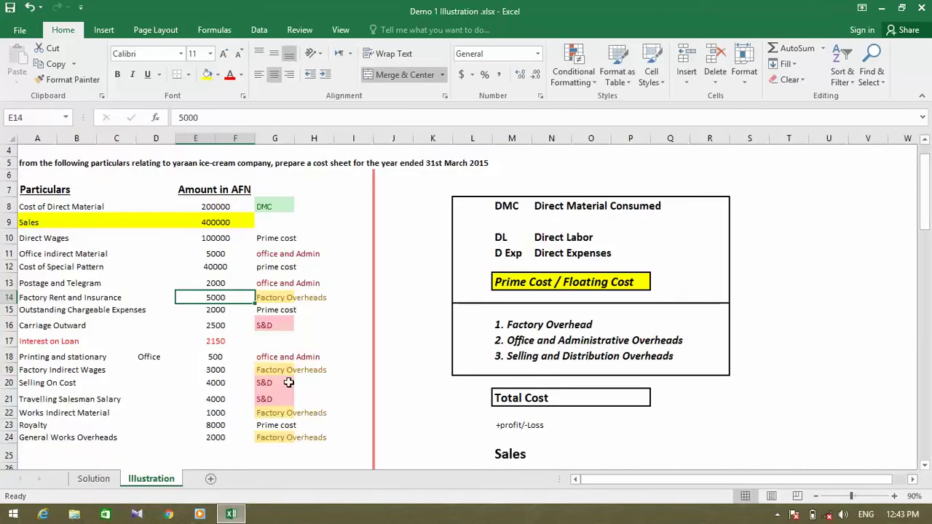
click(291, 299)
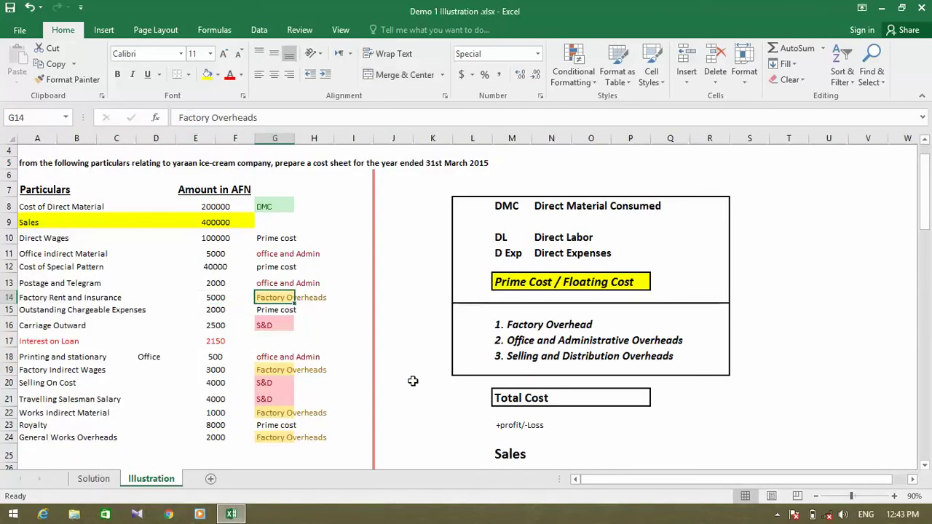
key(Down)
key(Down)
key(Down)
key(Down)
key(Down)
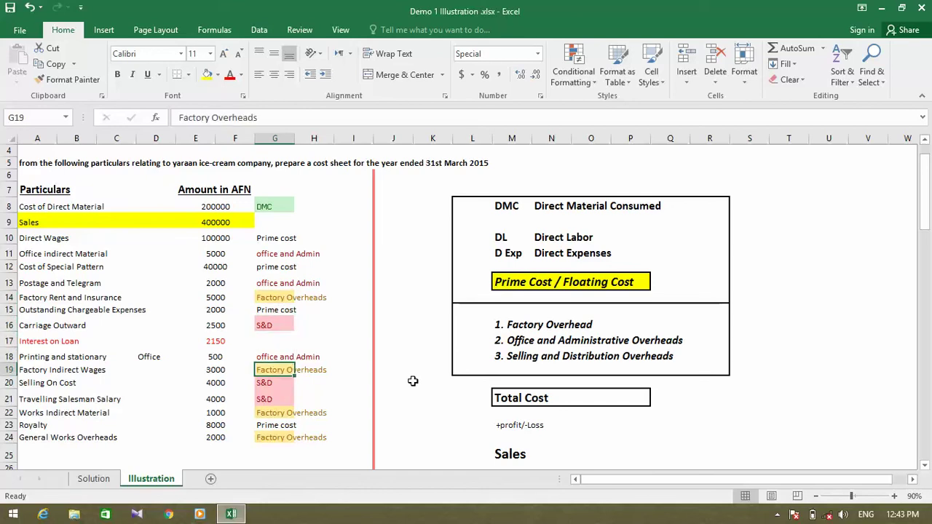
- Read the name and amount of the Factory Overheads particular in row 19 of the Illustration sheet
key(Left)
key(Left)
key(Right)
key(Left)
key(Left)
key(Left)
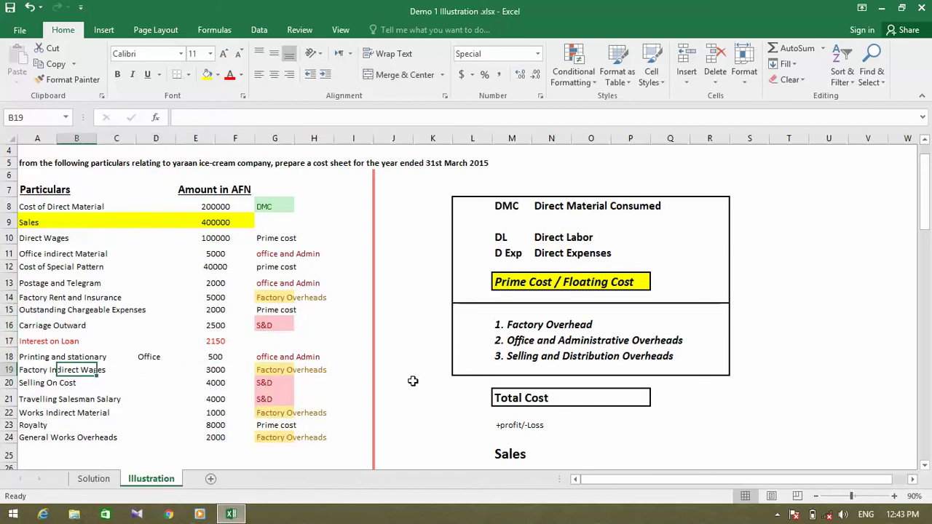
key(Right)
key(Right)
key(Right)
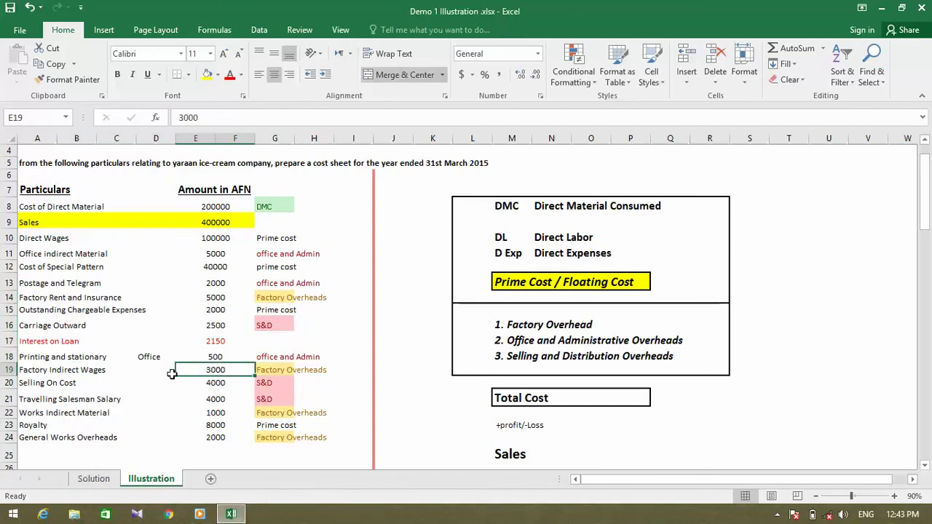
key(Left)
key(Left)
key(Left)
- Enter "Factory indirect wages" in cell F17 of the Solution sheet, below Factory Rent and Insurance
click(98, 480)
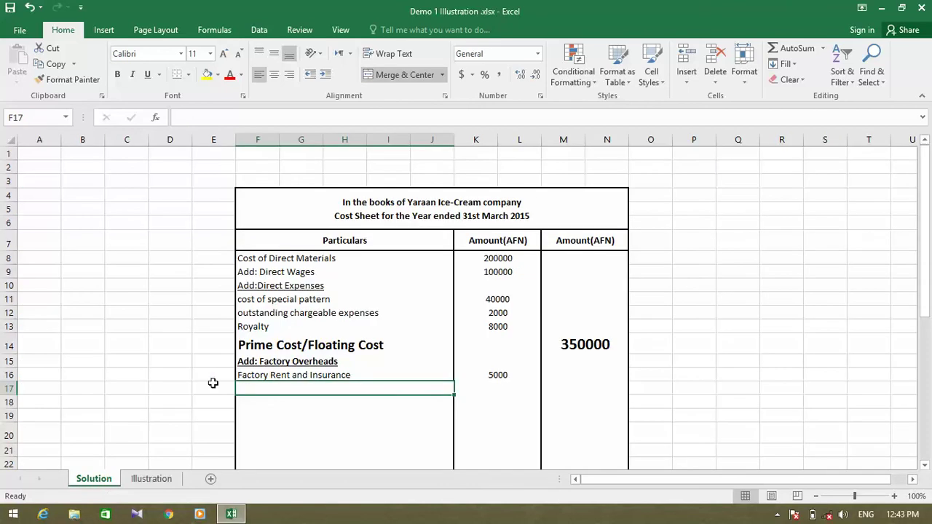
text(Factoty i)
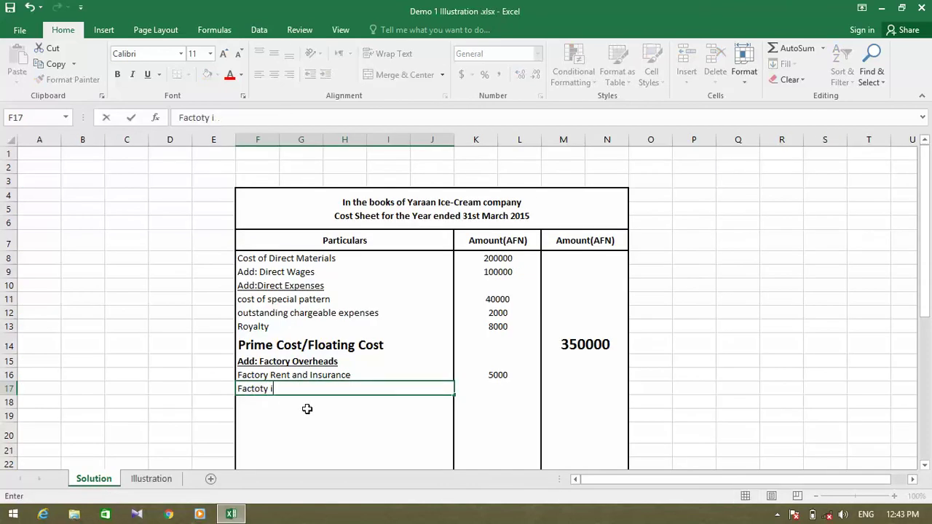
text(ry inc)
text(irecgt w)
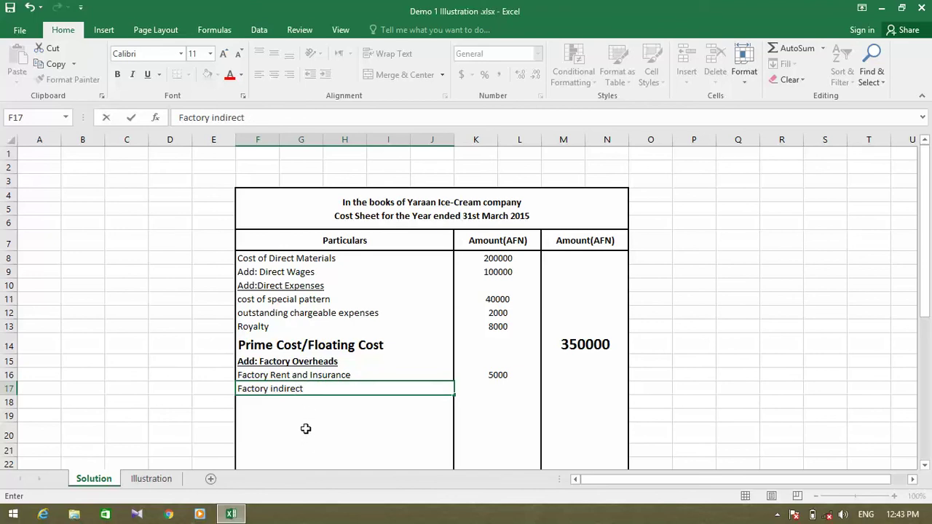
text(ages)
key(Return)
- Enter 3000 as the Factory indirect wages amount in cell K17
key(Up)
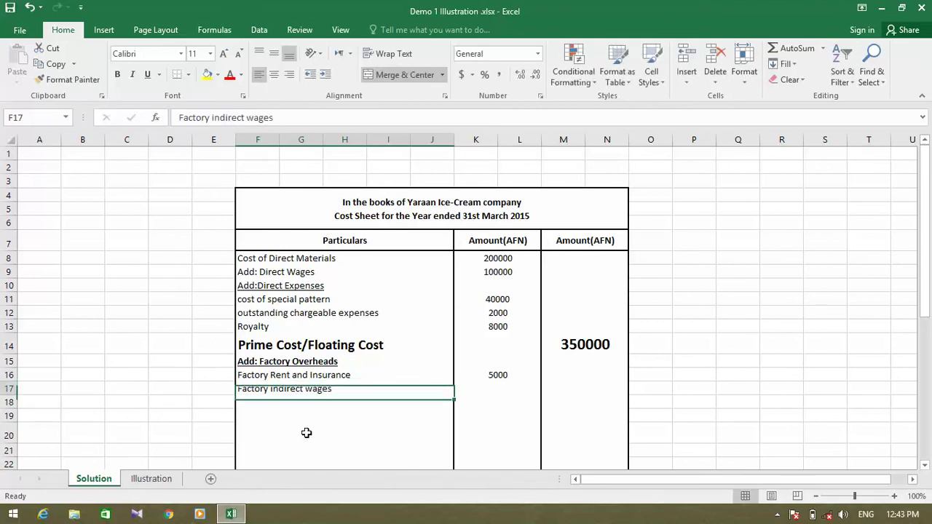
key(Right)
key(Right)
key(Left)
text(3)
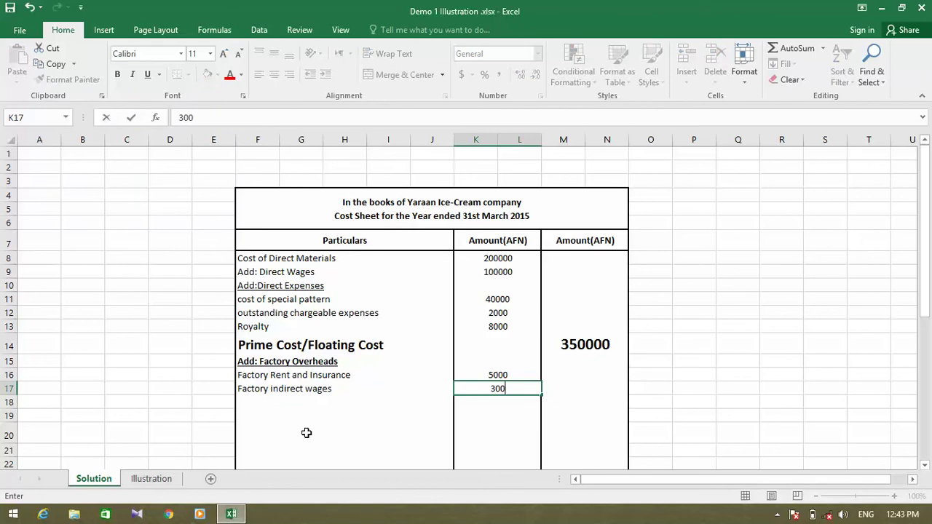
key(Down)
key(Left)
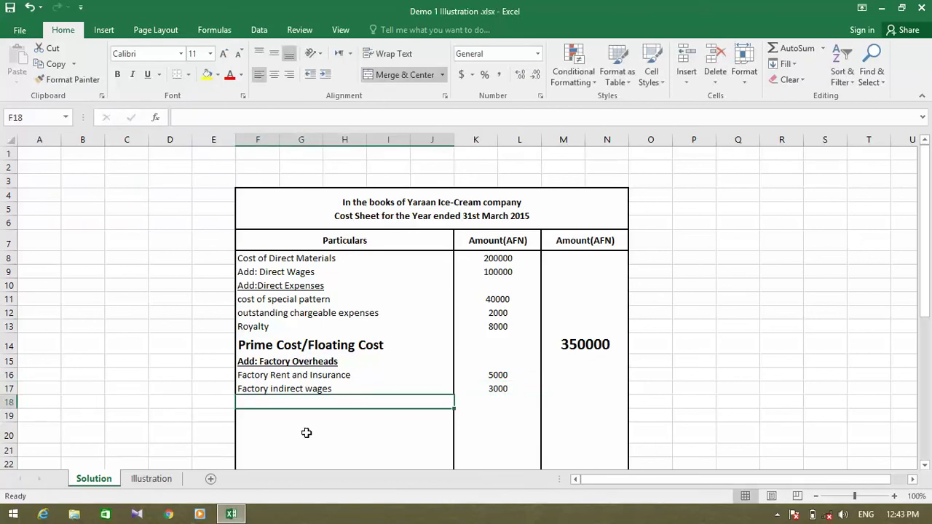
- Find the next particular classified as Factory Overheads on the Illustration sheet, going down column G from row 19
click(151, 478)
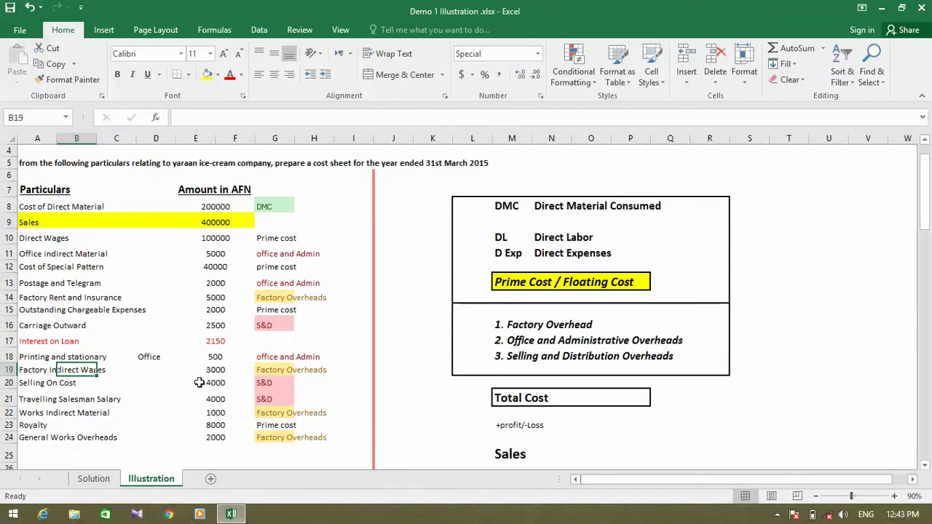
key(Right)
key(Right)
key(Right)
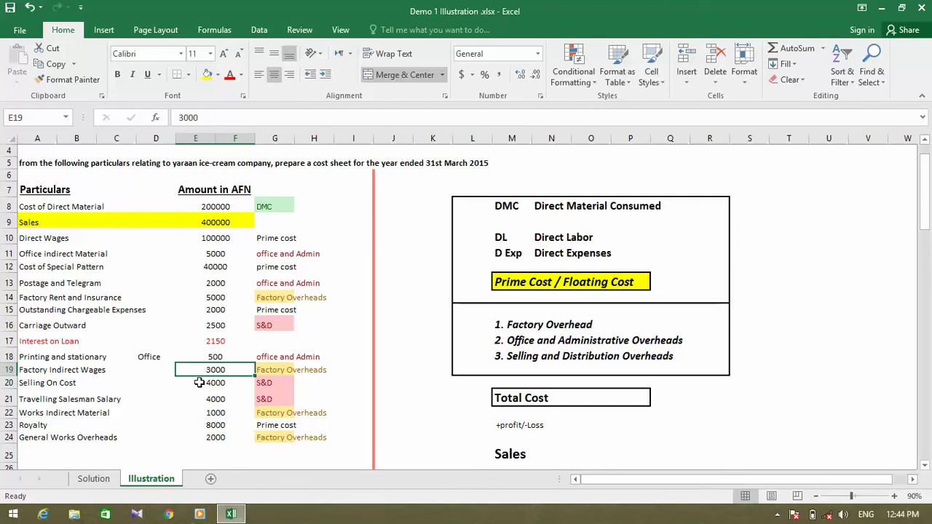
key(Right)
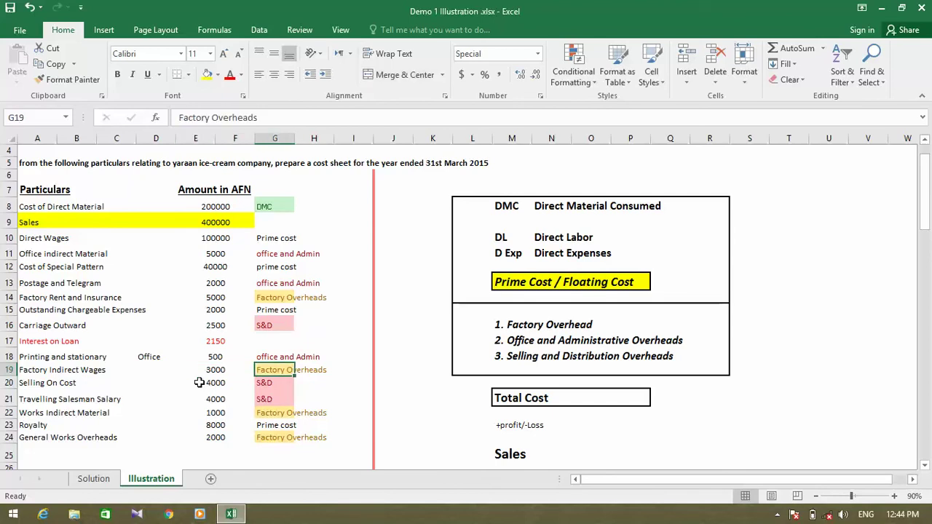
key(Down)
key(Down)
key(Down)
key(Left)
key(Left)
key(Left)
key(Left)
key(Left)
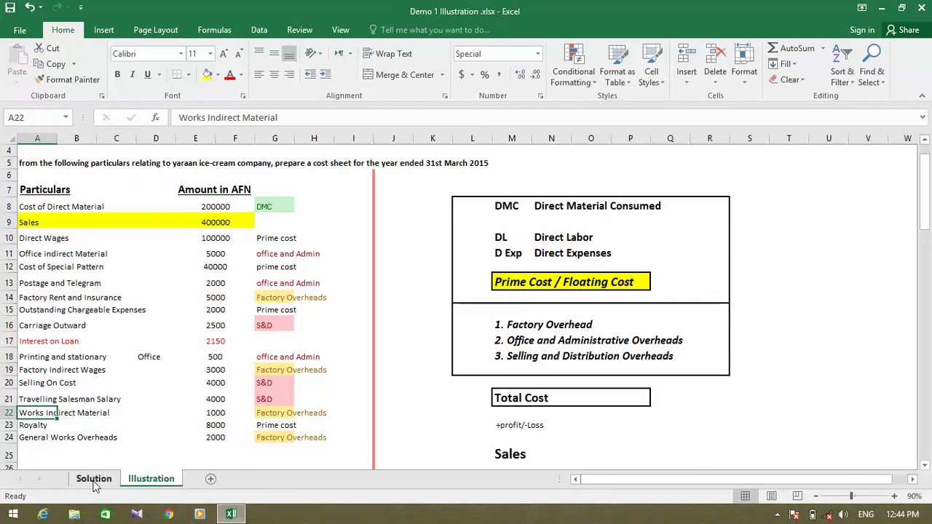
- Check the name and amount of the Factory Overheads particular in row 22 of the Illustration sheet
click(64, 412)
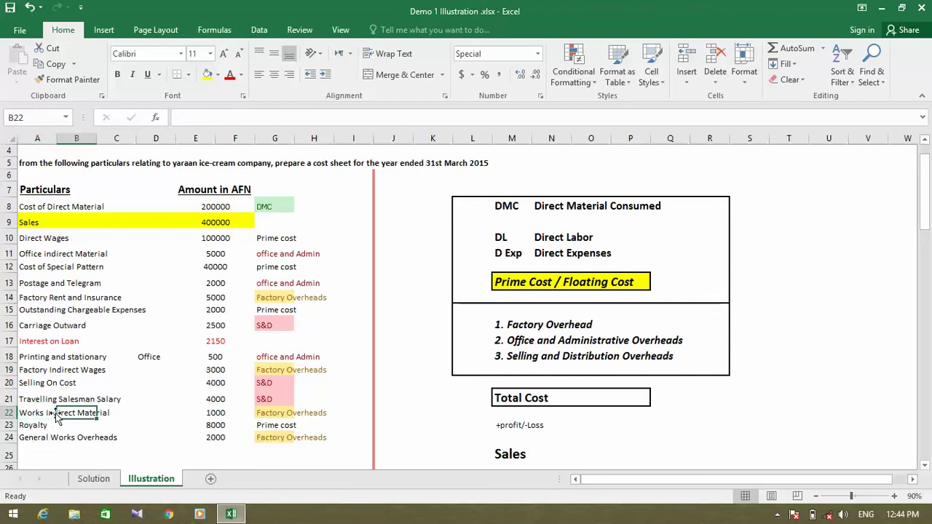
click(40, 414)
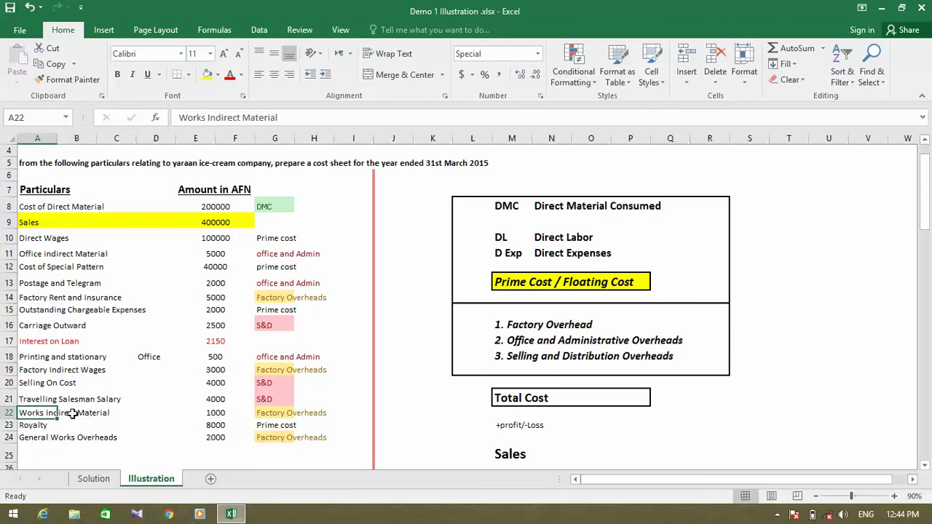
click(71, 414)
click(36, 420)
click(67, 415)
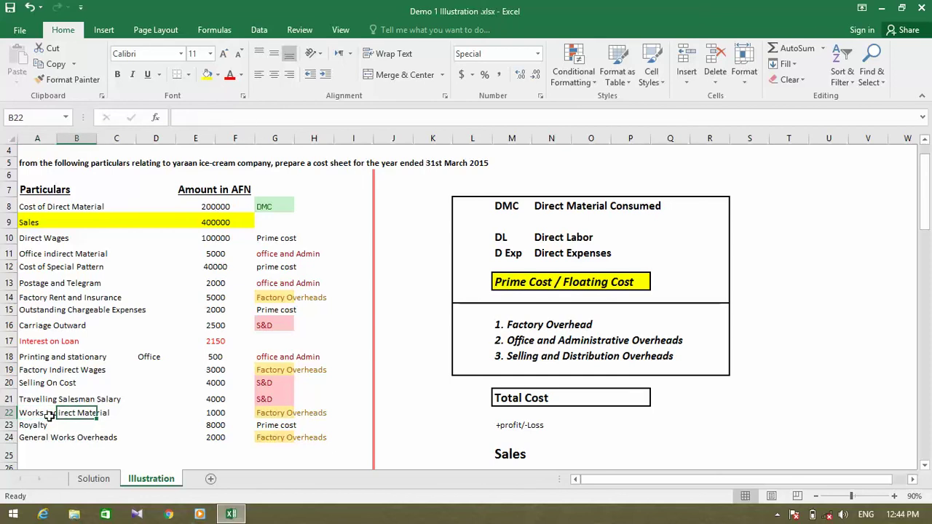
click(47, 417)
click(210, 411)
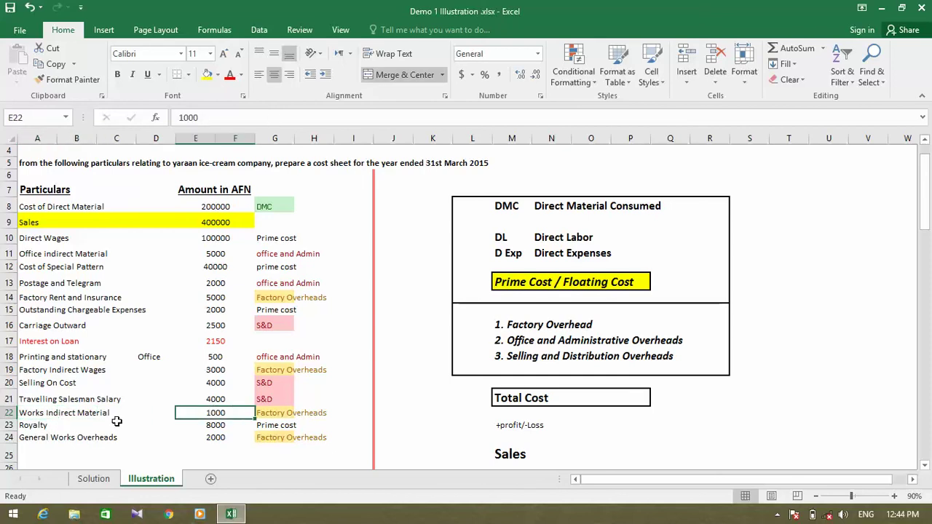
click(95, 416)
- Enter "works indirect materials" in cell F18 of the Solution sheet, below Factory indirect wages
click(102, 480)
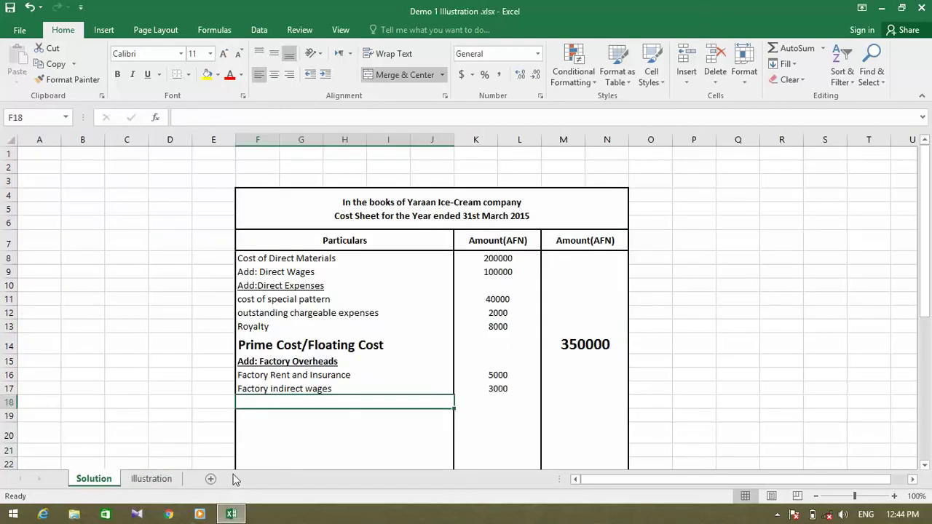
click(284, 426)
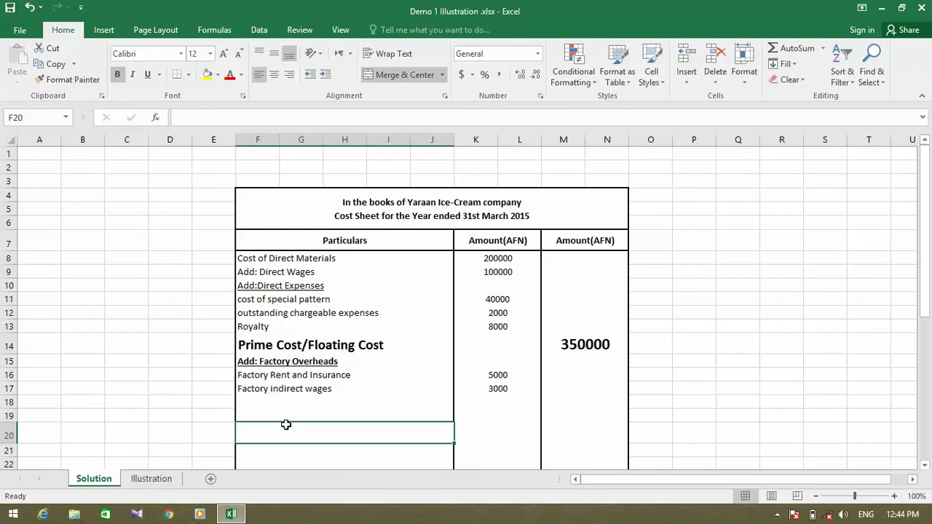
key(Up)
key(Up)
text(work)
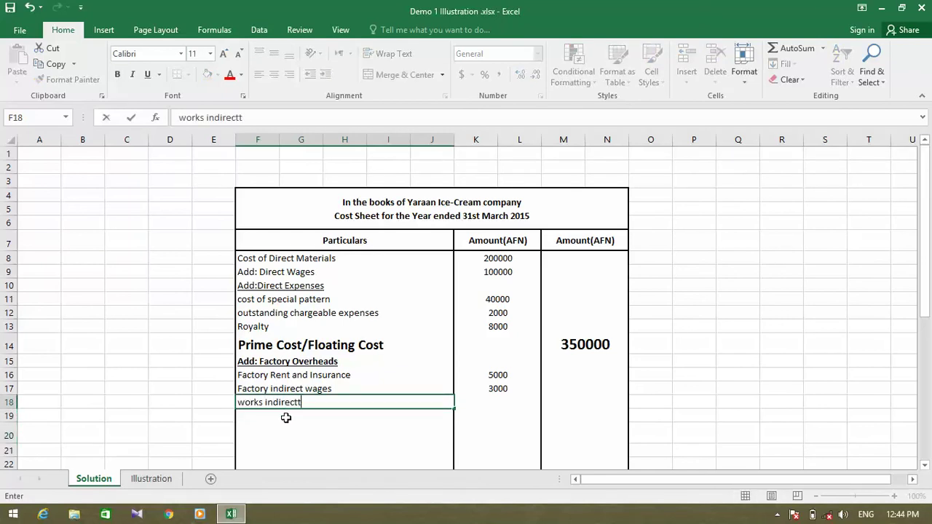
text(s indirect materiasl)
key(Return)
- Enter 1000 as the works indirect materials amount in cell K18
key(Up)
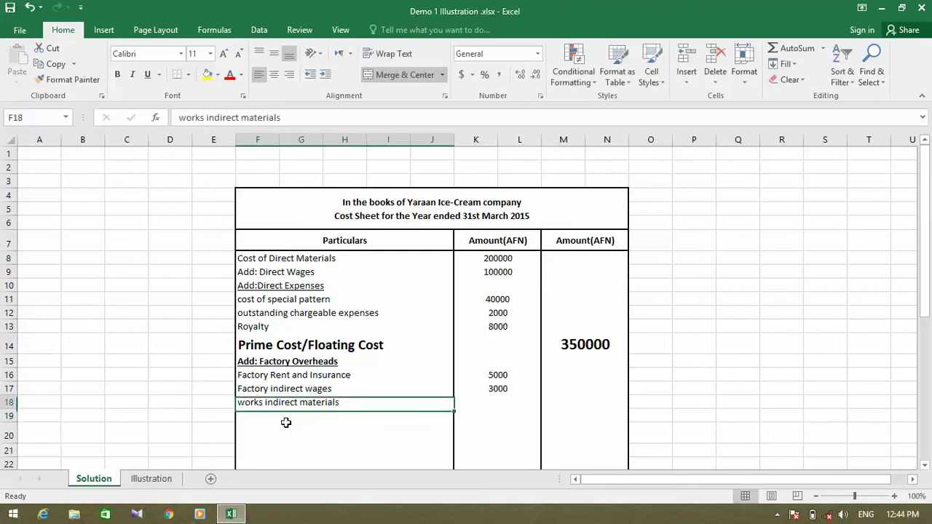
key(Right)
text(1000)
key(Return)
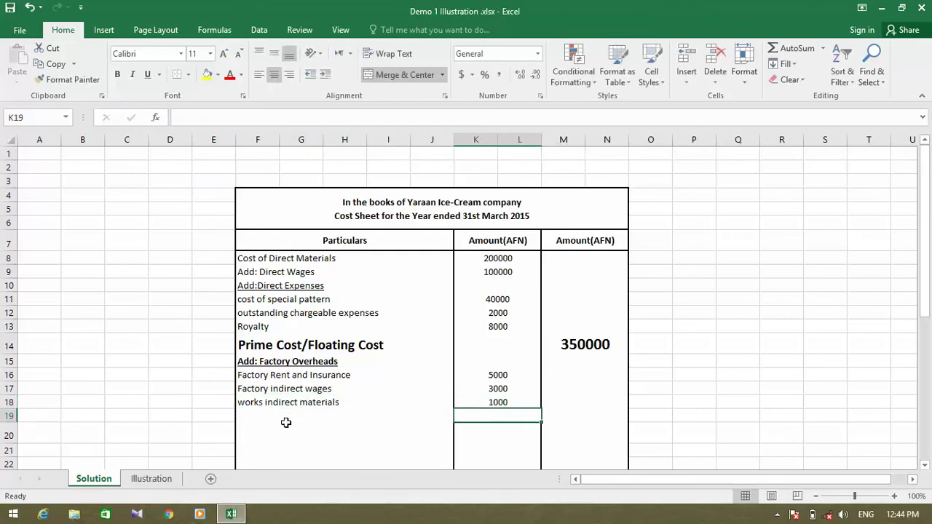
click(286, 421)
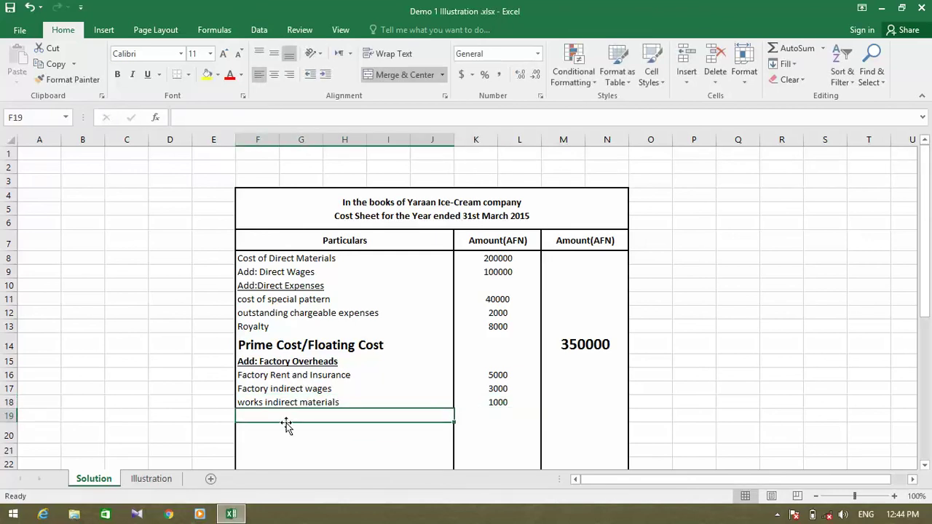
- Locate the last particular classified as Factory Overheads on the Illustration sheet and go across to its name in column A
click(151, 478)
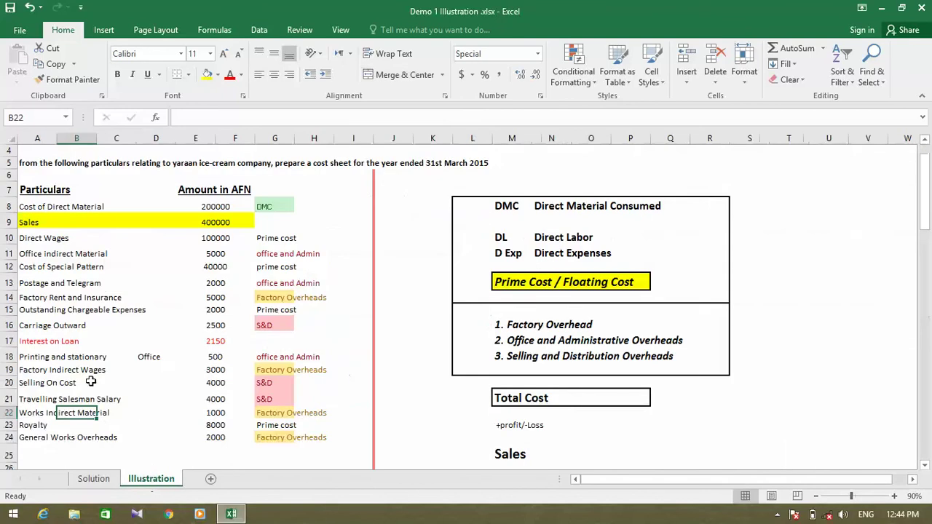
click(276, 434)
key(Left)
key(Left)
key(Left)
key(Left)
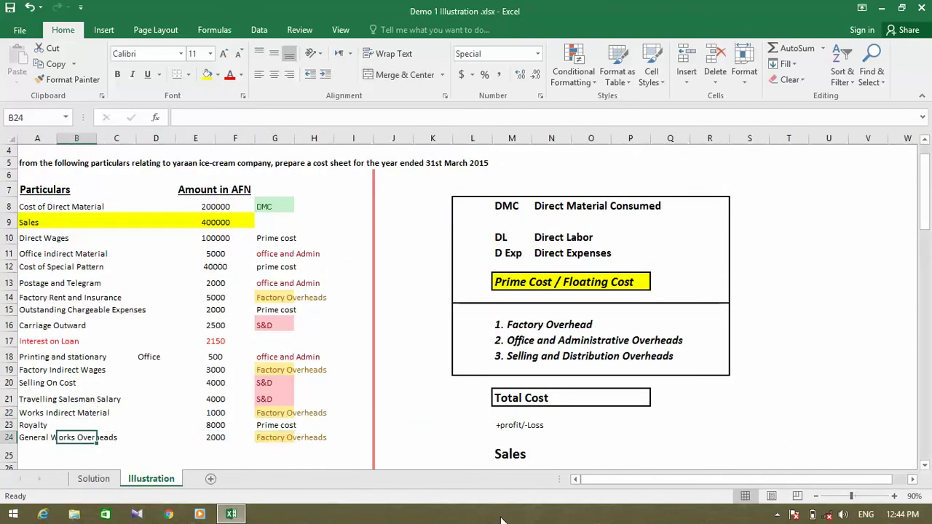
key(Left)
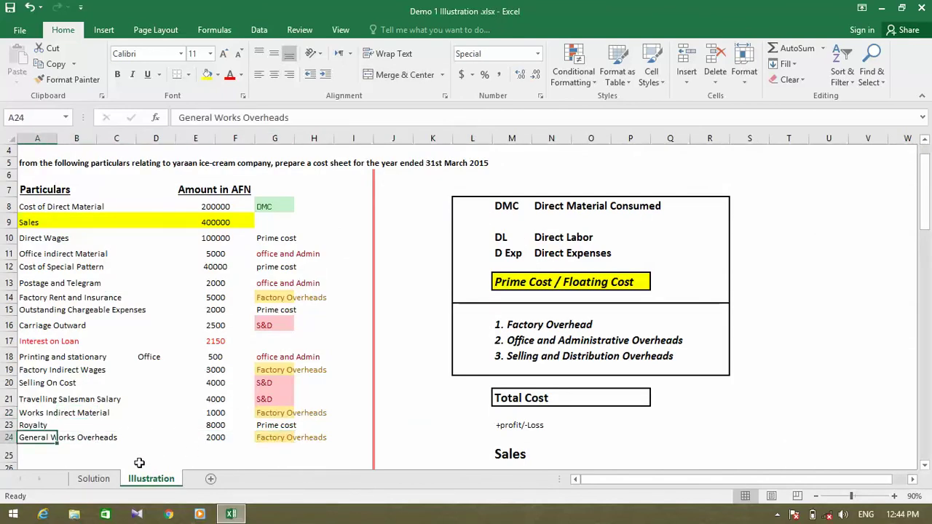
- Check the name and amount of the Factory Overheads particular in row 24 of the Illustration sheet
click(76, 441)
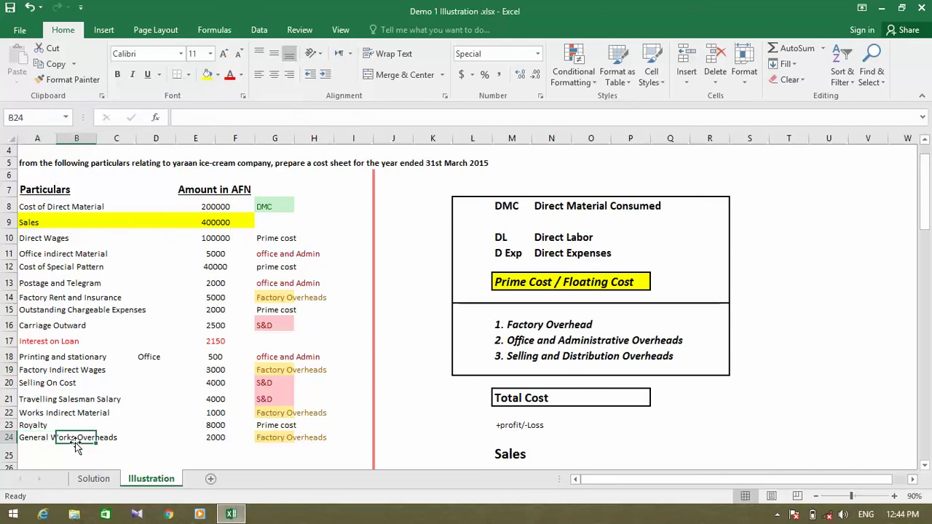
click(30, 434)
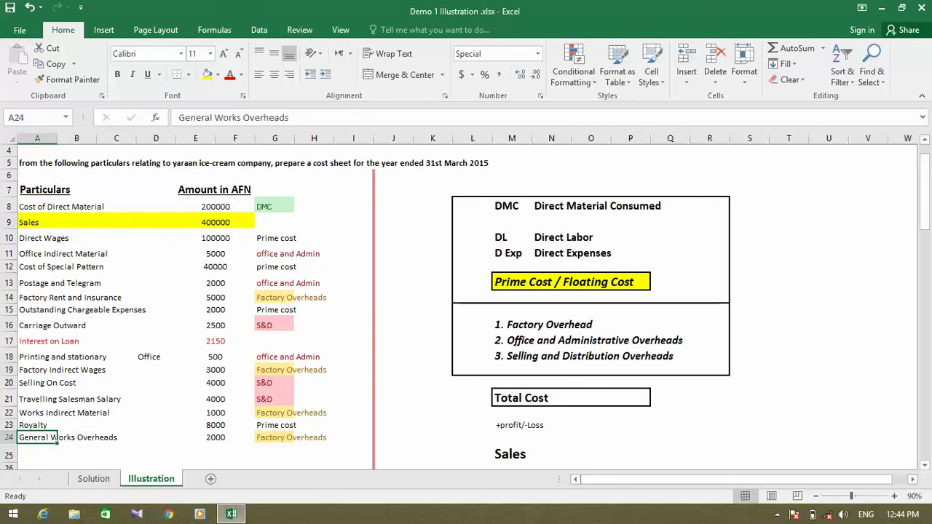
click(209, 433)
click(69, 441)
click(38, 439)
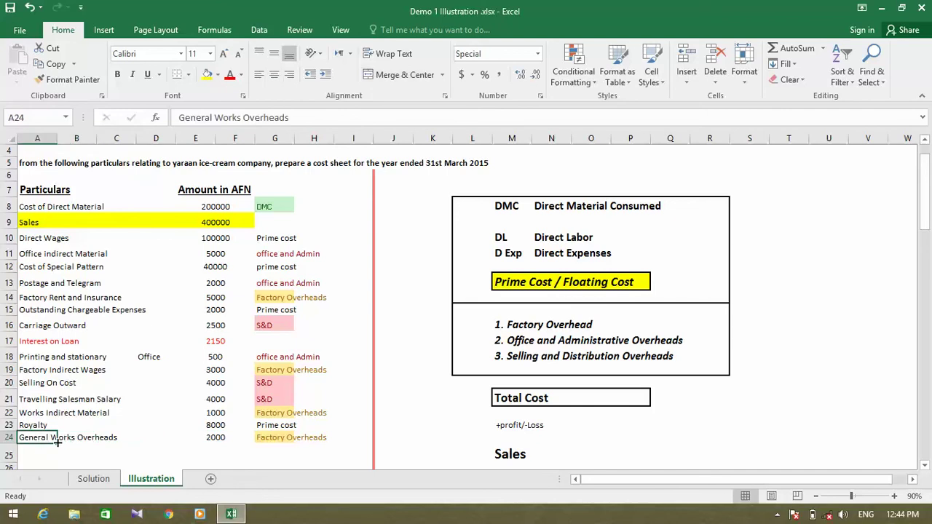
click(233, 436)
click(44, 447)
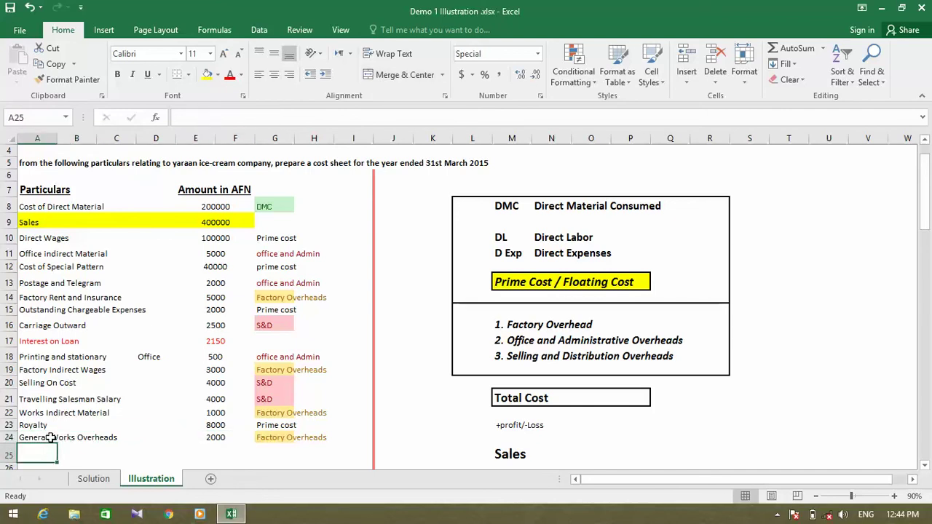
click(50, 438)
- Enter "General Works Overheads" in cell F19 of the Solution sheet, below works indirect materials
click(93, 478)
text(G)
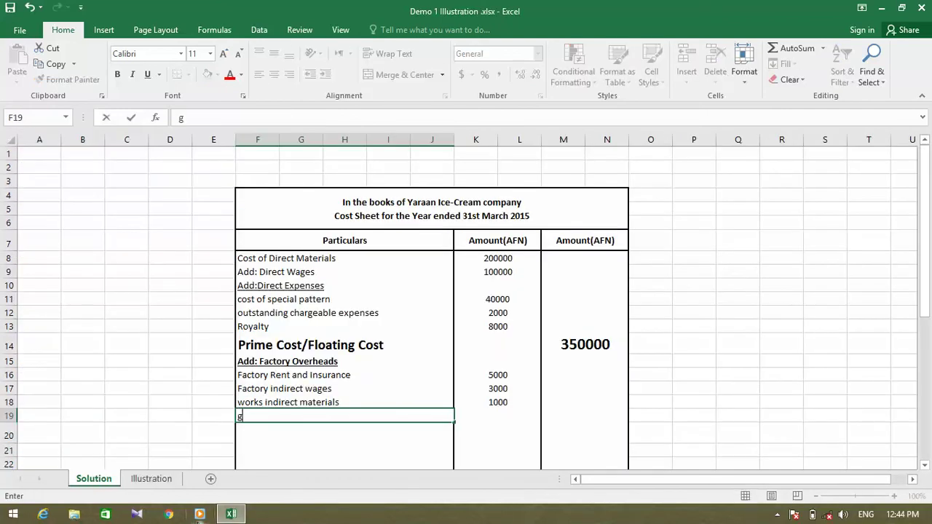
text(ener)
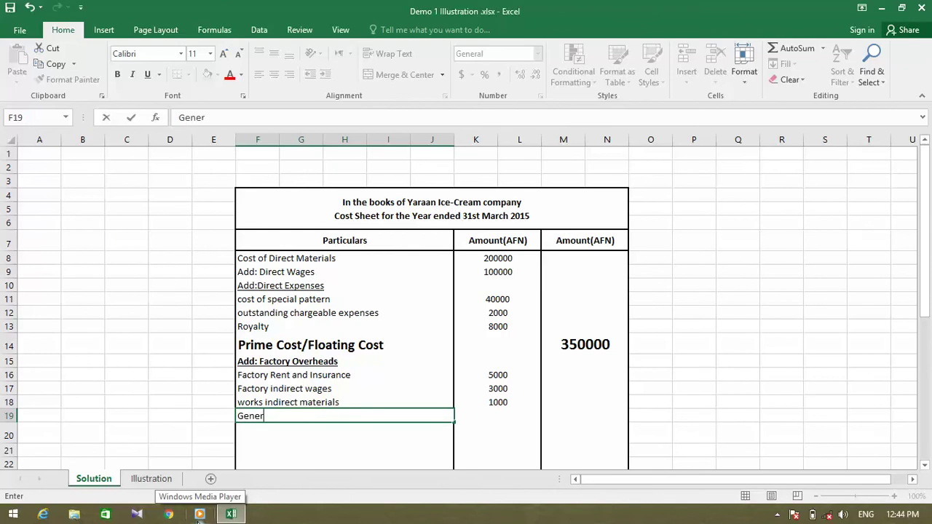
text(al Works)
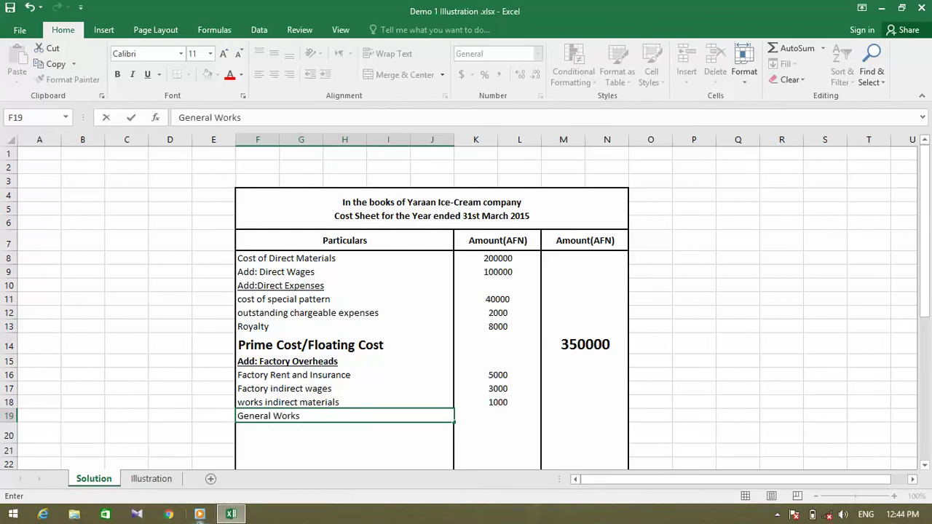
text( Overheads)
key(Return)
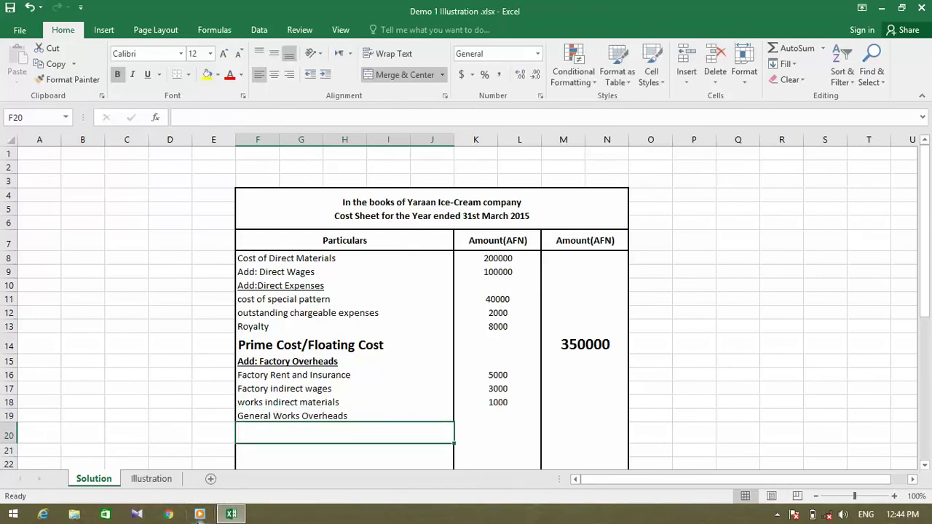
- Enter 2000 as the General Works Overheads amount in cell K19
key(Up)
key(Right)
text(2000)
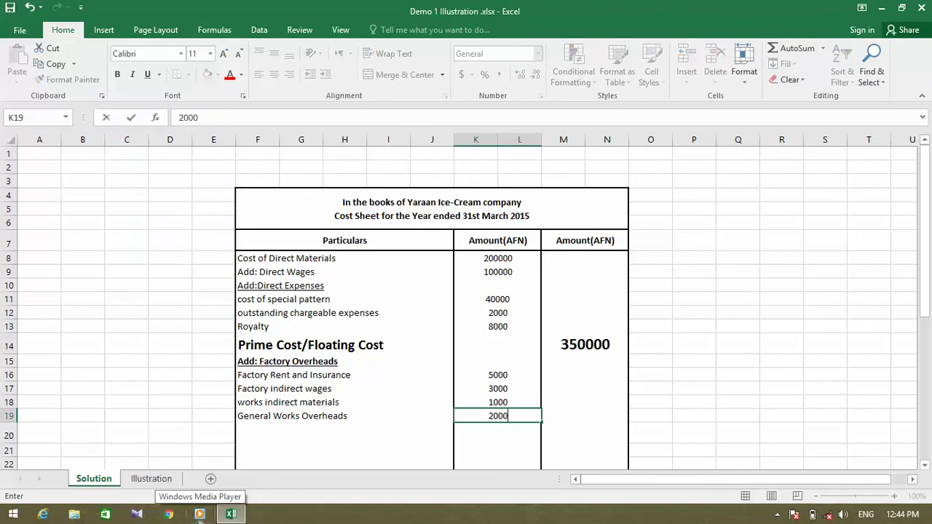
key(Return)
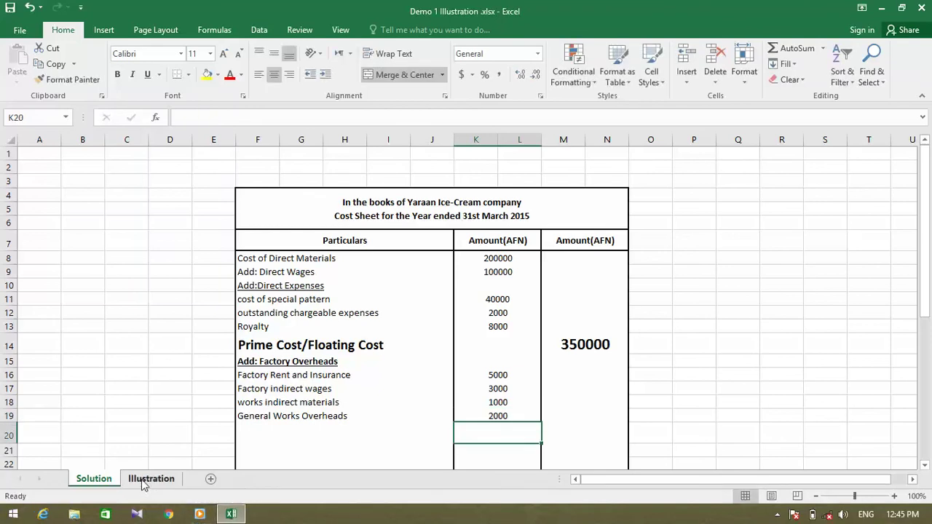
- Highlight the "1. Factory Overhead" entry in cells M16:O16 of the Illustration sheet with yellow fill
click(151, 478)
drag(501, 324, 599, 324)
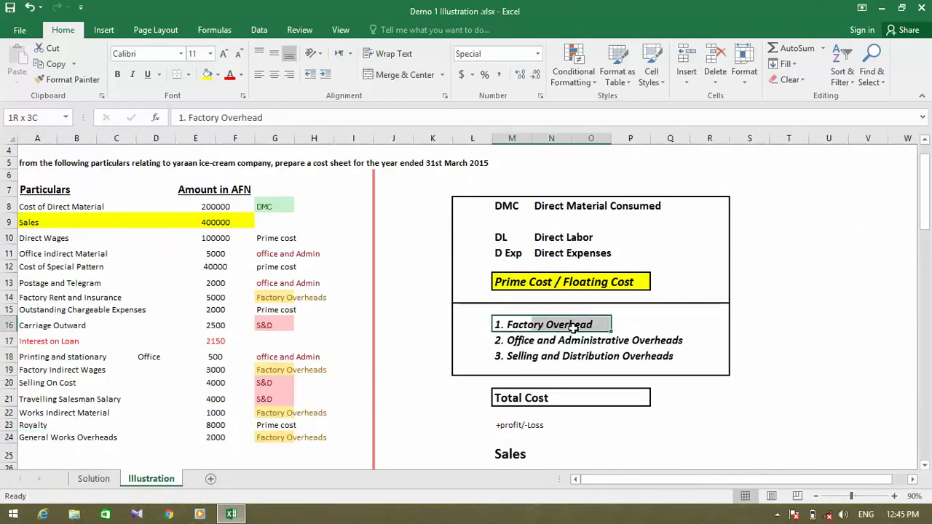
click(208, 75)
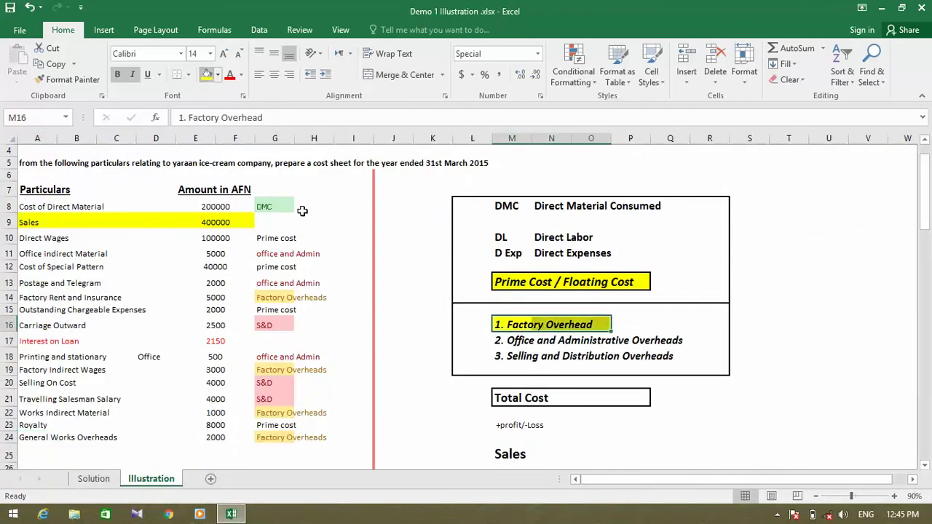
click(473, 355)
- Compare the Prime Cost / Floating Cost and Factory Overhead entries in the cost outline on the Illustration sheet
click(528, 281)
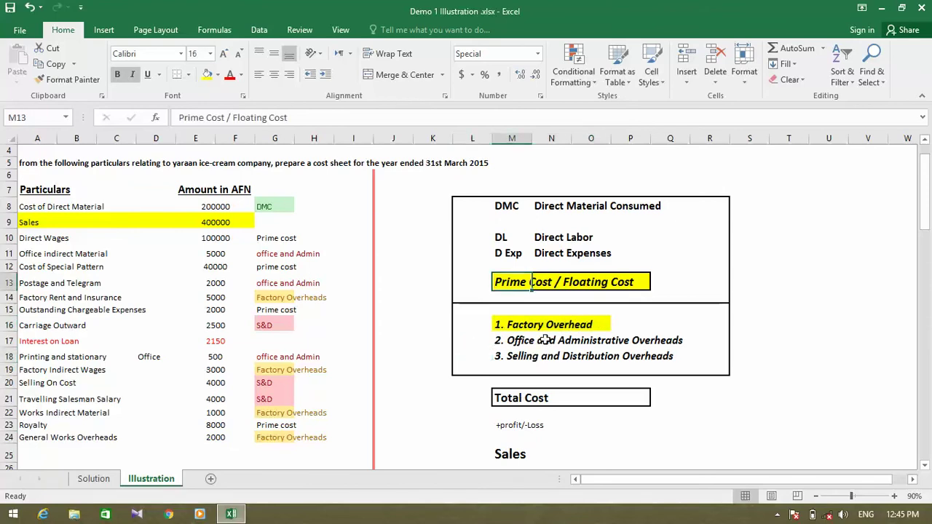
click(542, 325)
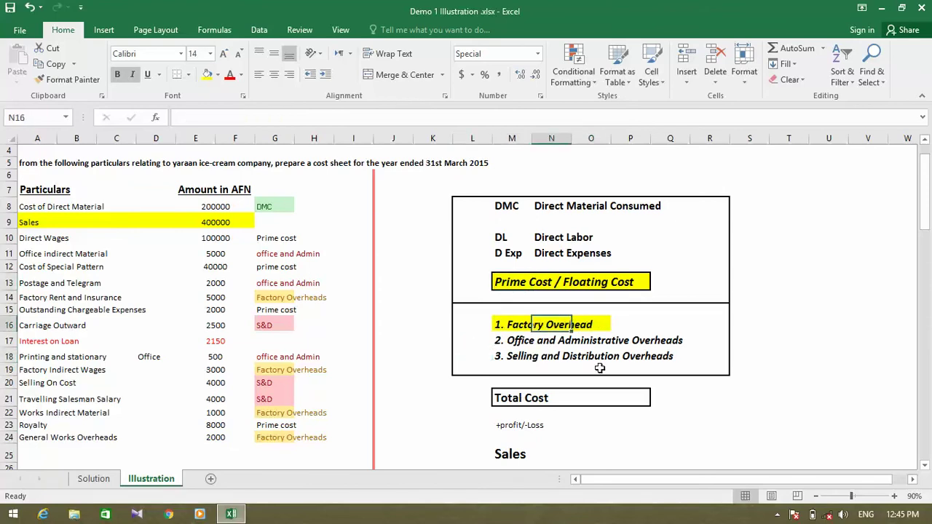
click(516, 325)
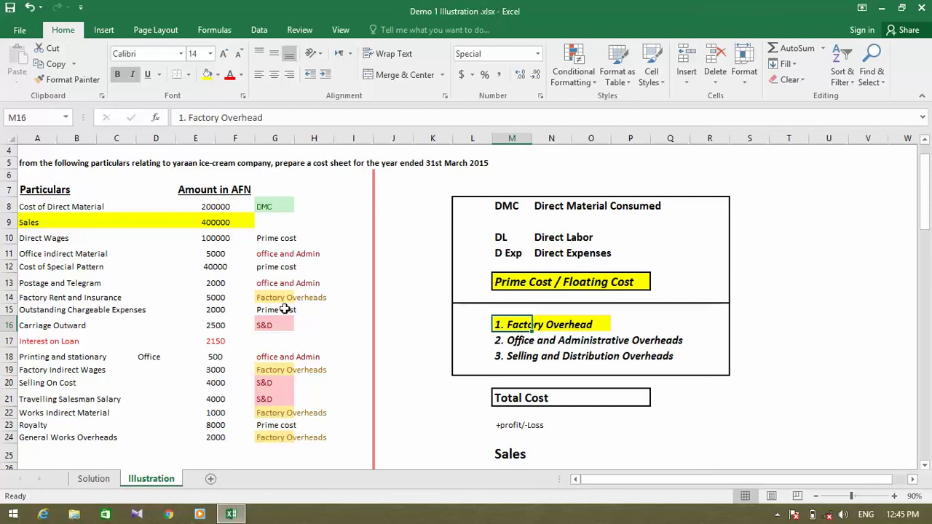
click(539, 283)
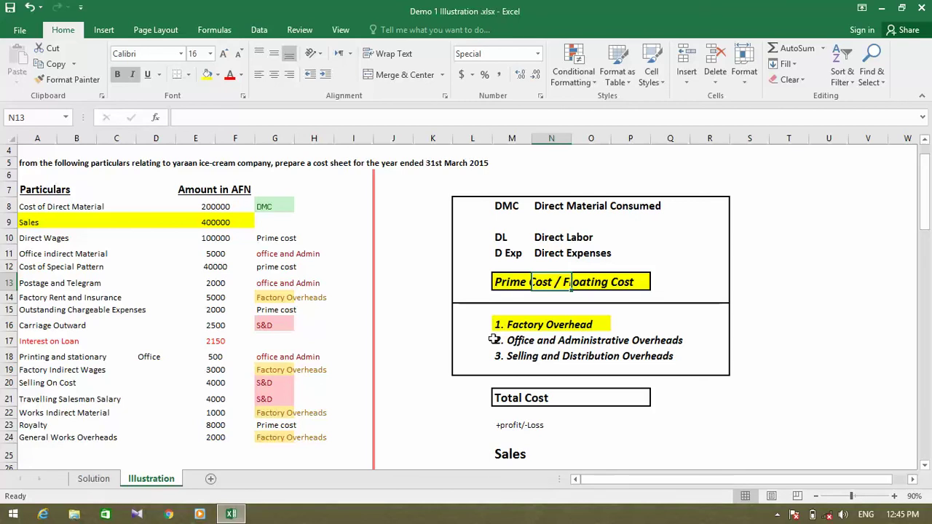
click(537, 324)
click(521, 283)
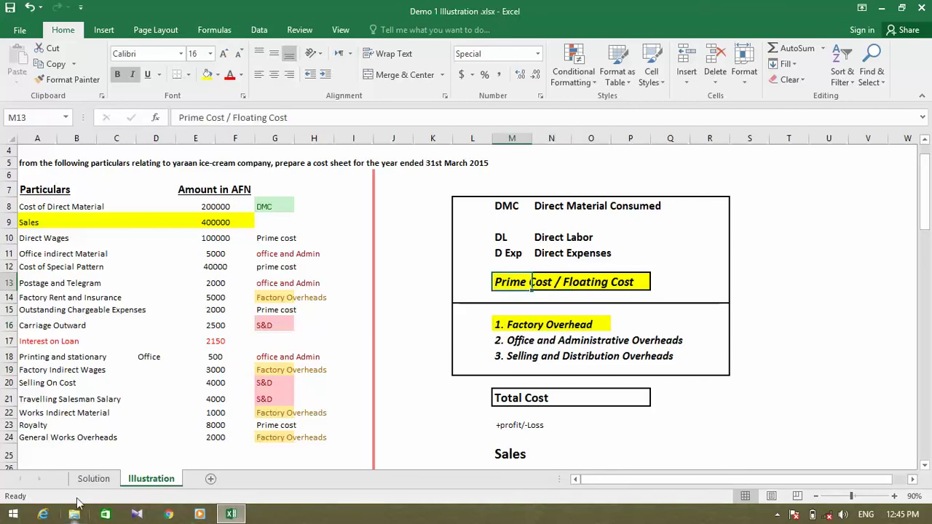
- Enter "Factory Cost/Works Cost/Manufacturing Cost" in cell F20 of the Solution sheet, below General Works Overheads
click(95, 480)
click(298, 432)
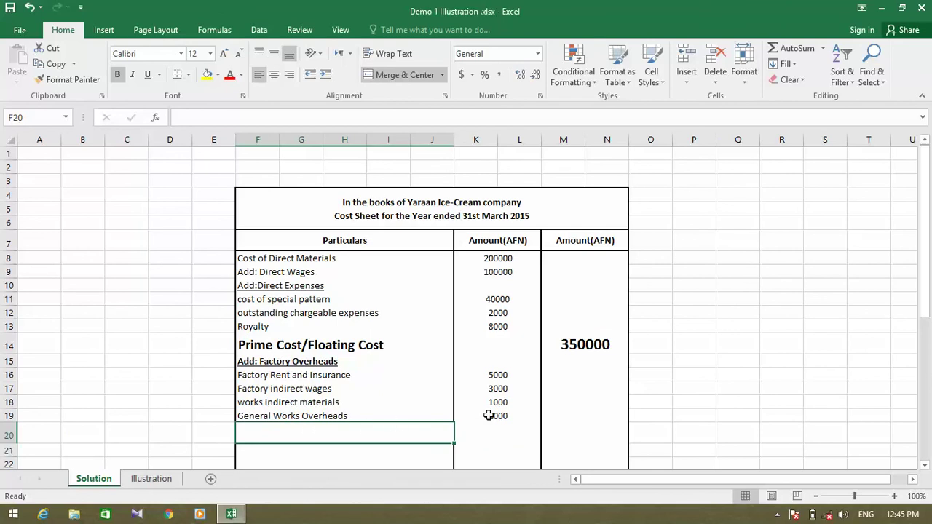
text(Factory)
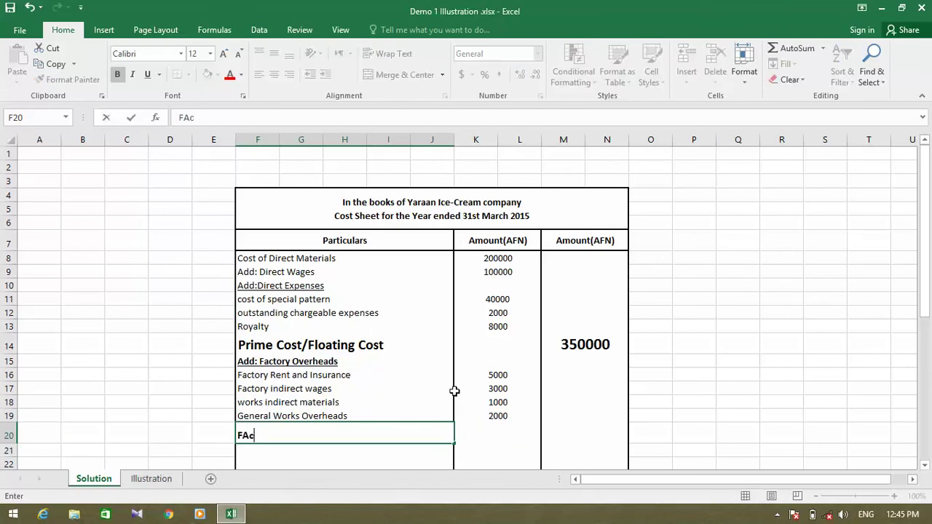
key(BackSpace)
text(y cost)
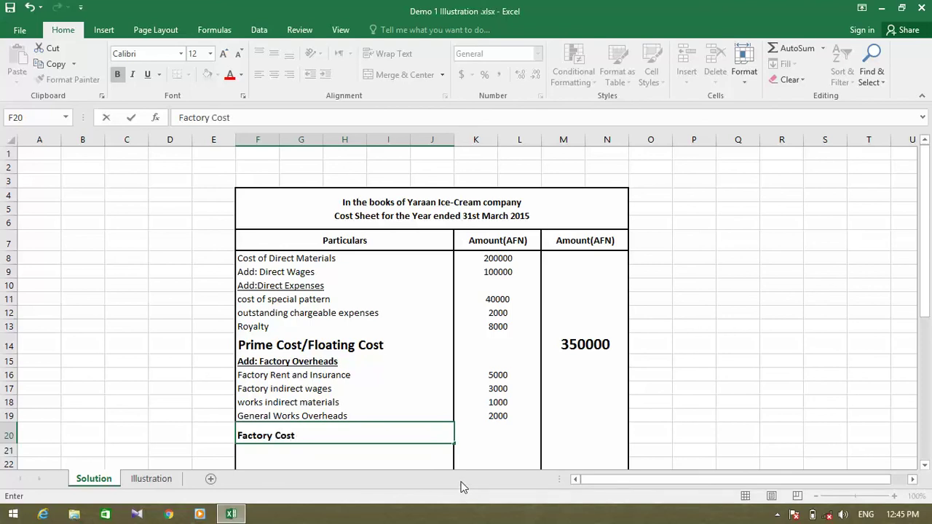
text(/Works Cost)
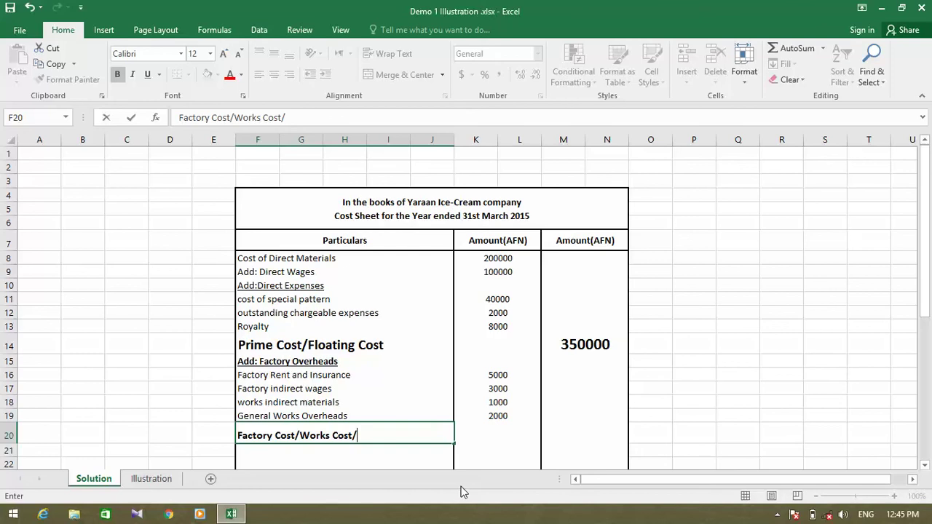
text(/Manufacturi)
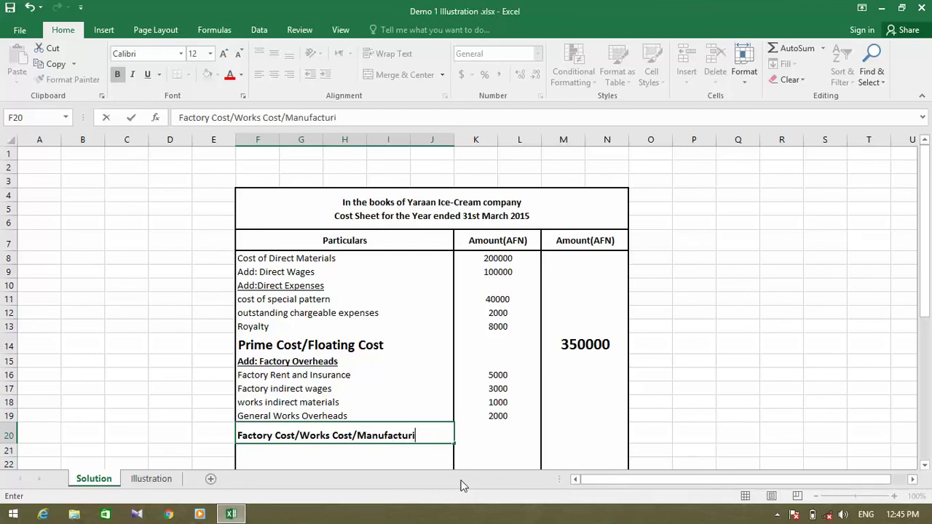
text(ng Cost)
key(Up)
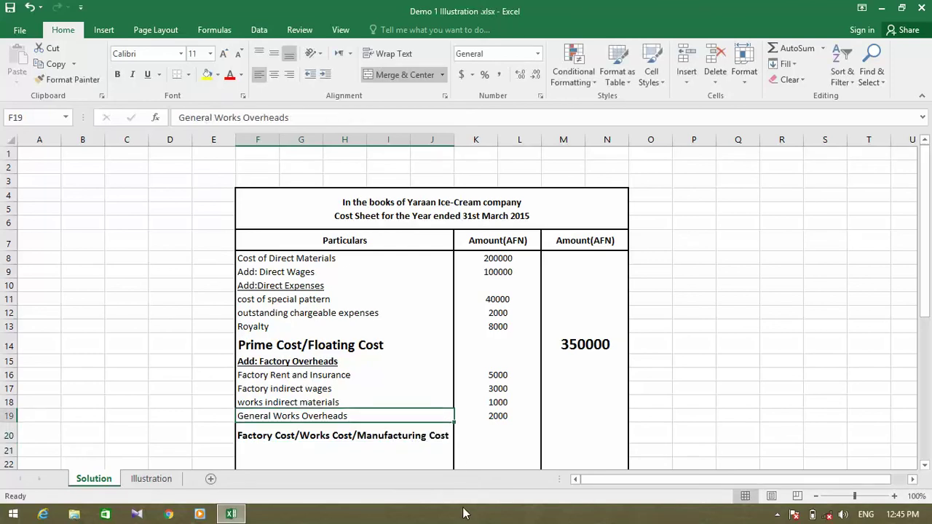
- Start a formula in cell M20 for the factory cost with a reference to the prime cost in M14
key(Down)
key(Right)
key(Right)
text(=)
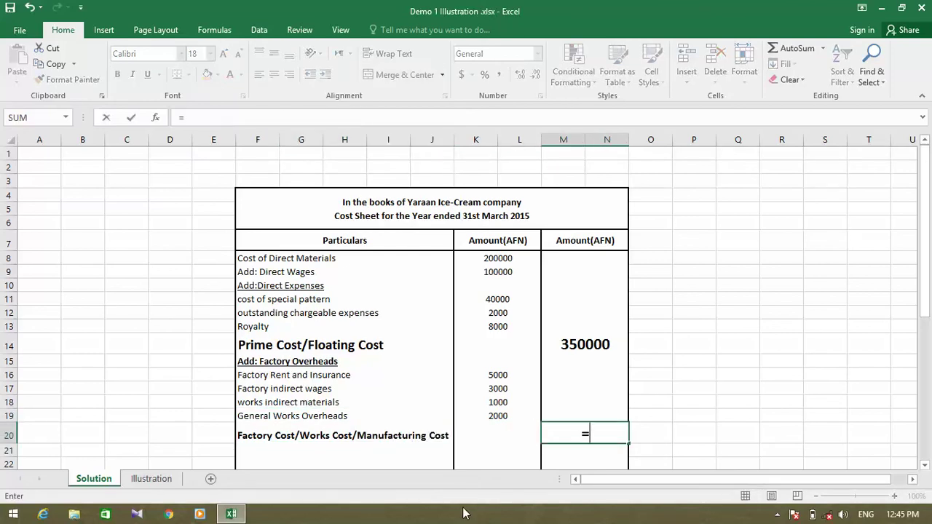
key(Up)
key(Up)
key(Up)
key(Up)
key(Up)
key(Up)
key(Up)
key(Down)
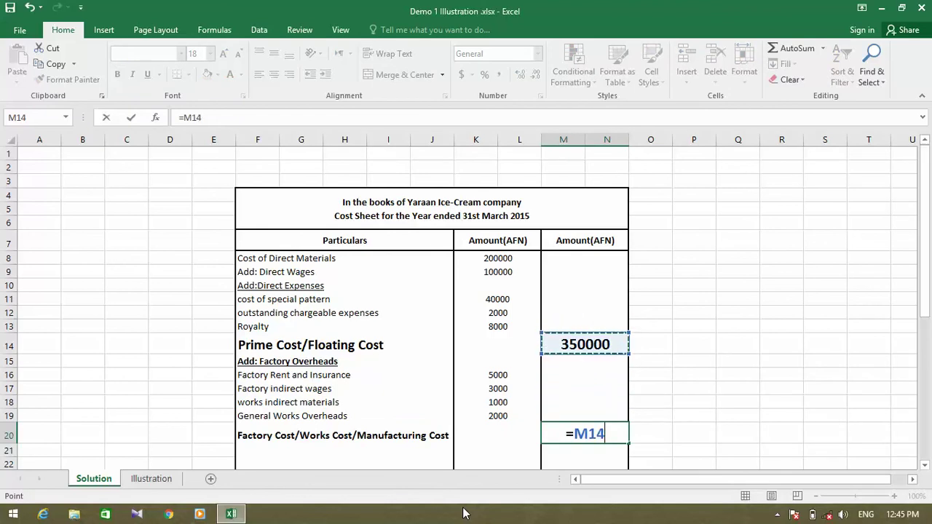
- Add the Factory Rent and Insurance amount in K16 to the factory cost formula
text(+)
key(Left)
key(Left)
key(Up)
key(Up)
key(Up)
key(Up)
key(Up)
key(Up)
key(Up)
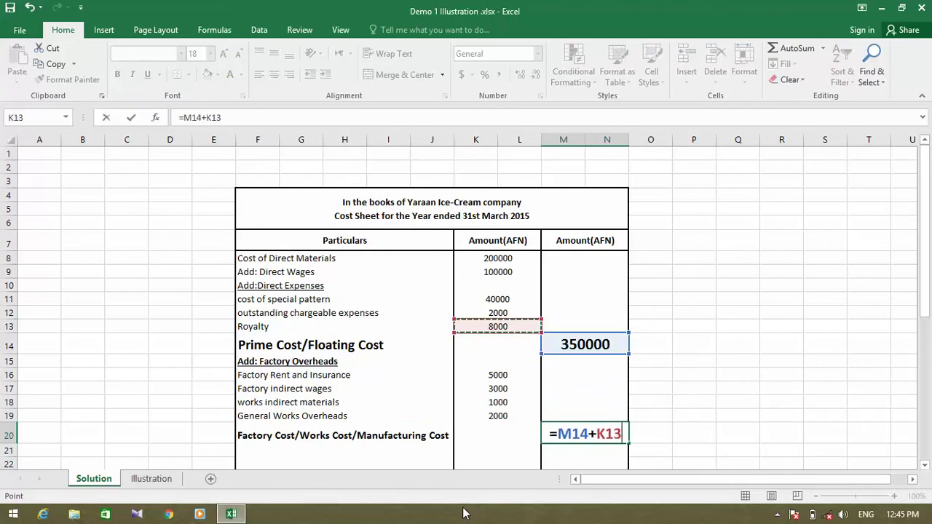
key(Down)
key(Down)
key(Down)
- Add the Factory indirect wages amount in K17 to the factory cost formula
text(+)
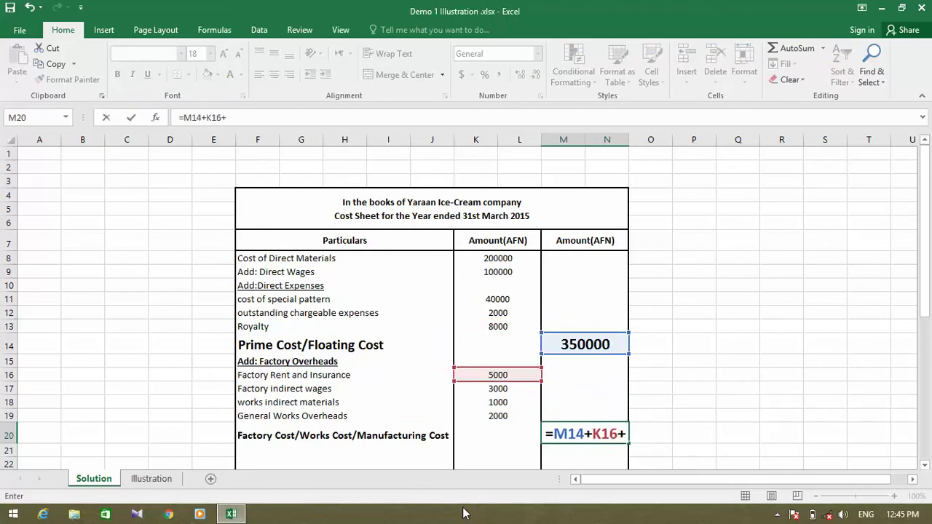
key(Left)
key(Left)
key(Up)
key(Up)
key(Up)
key(Up)
key(Down)
- Add the works indirect materials amount in K18 to the factory cost formula
text(+)
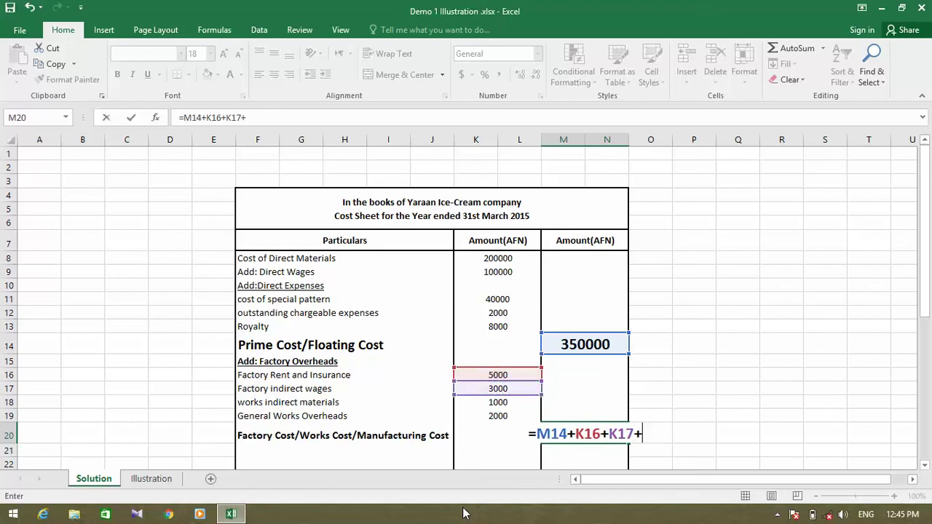
key(Left)
key(Left)
key(Up)
key(Up)
key(Up)
key(Up)
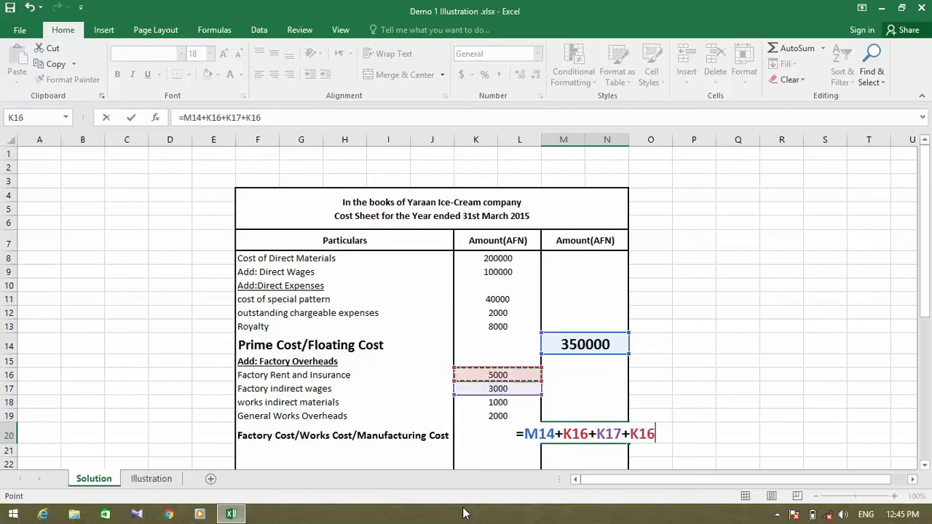
key(Down)
key(Down)
key(Down)
key(Up)
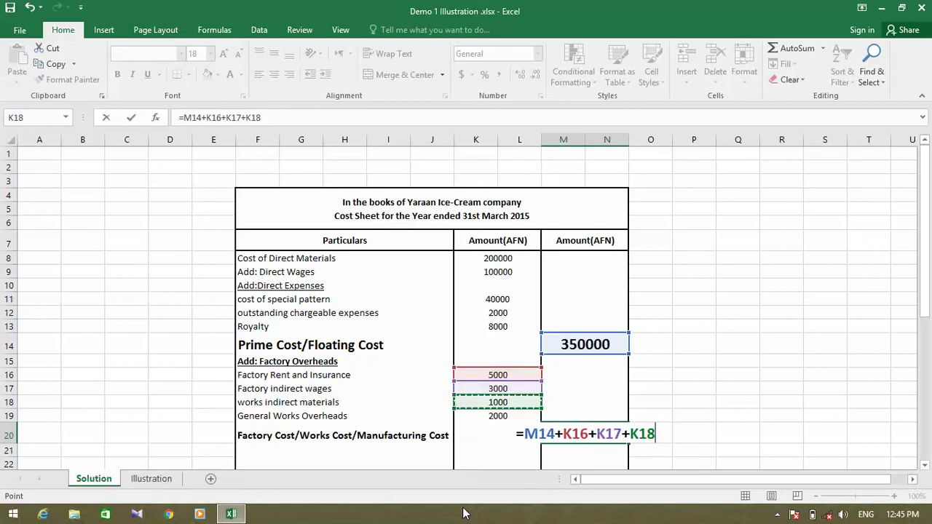
- Add the General Works Overheads amount in K19 and complete the M20 formula as =M14+K16+K17+K18+K19
text(+)
key(Left)
key(Left)
key(Up)
key(Up)
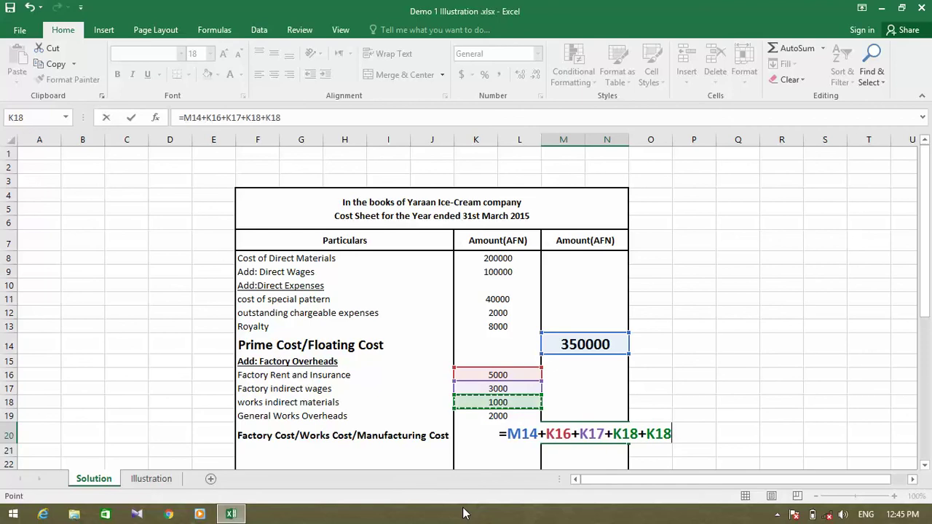
key(Up)
key(Down)
key(Down)
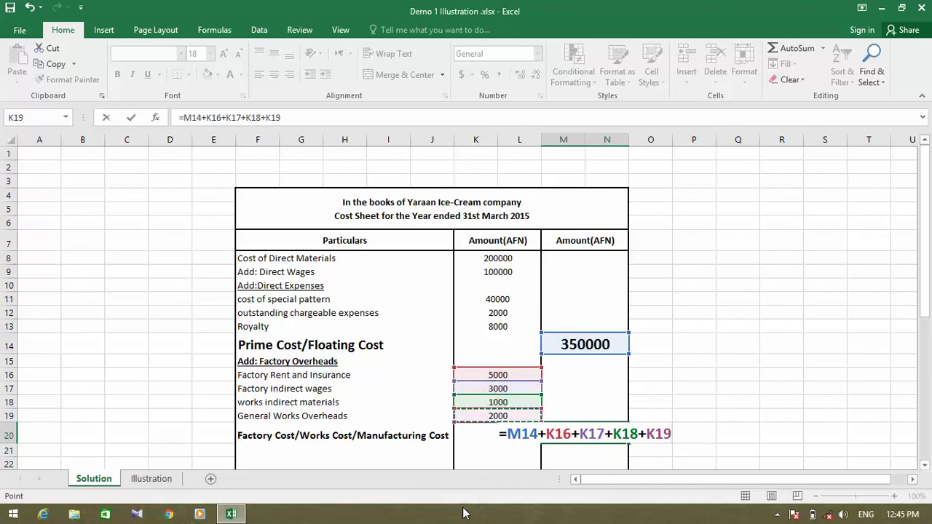
key(Return)
click(575, 440)
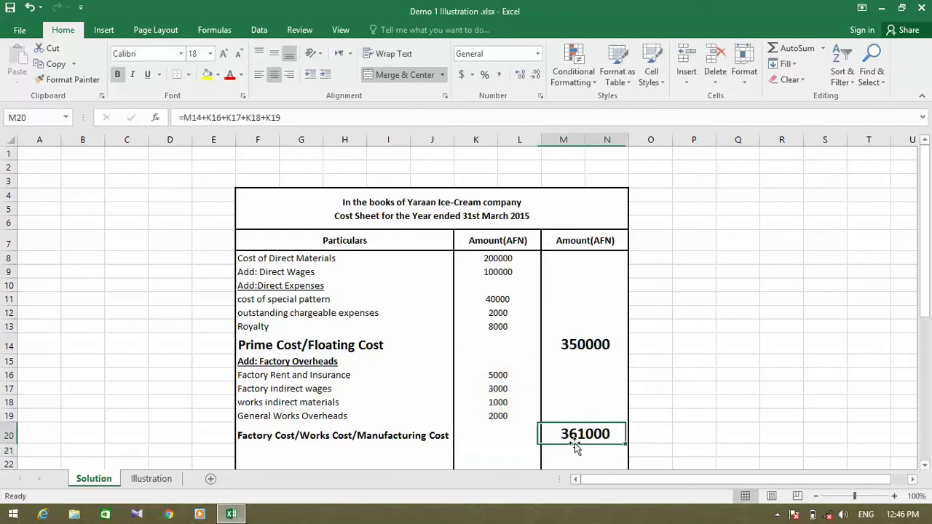
click(289, 449)
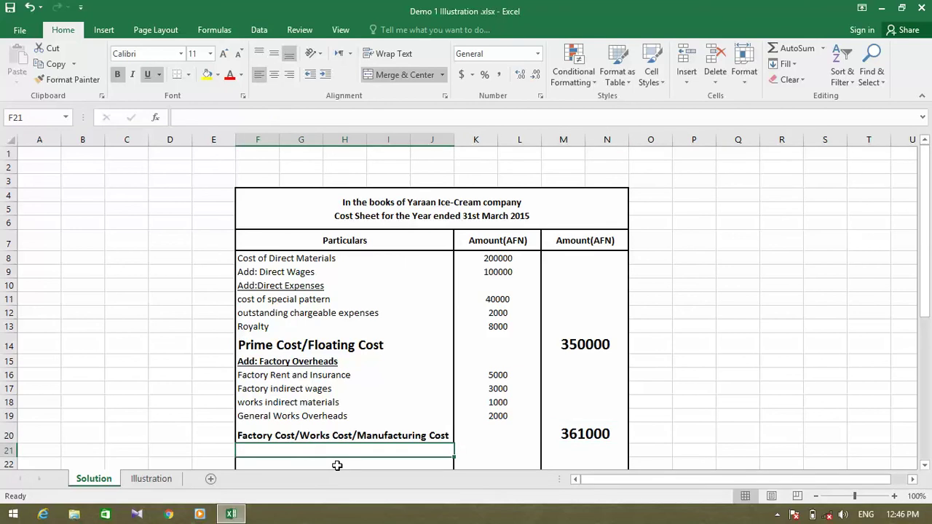
scroll(337, 466, down, 1)
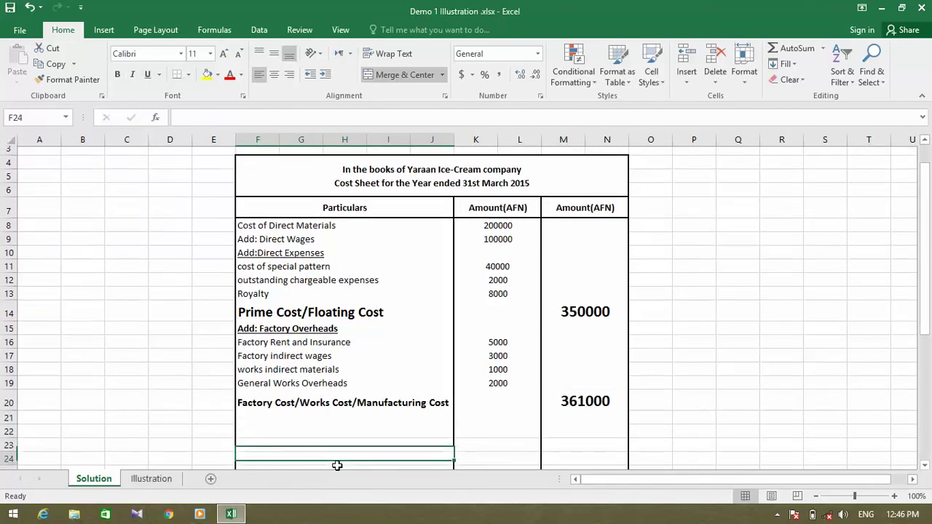
key(Up)
key(Down)
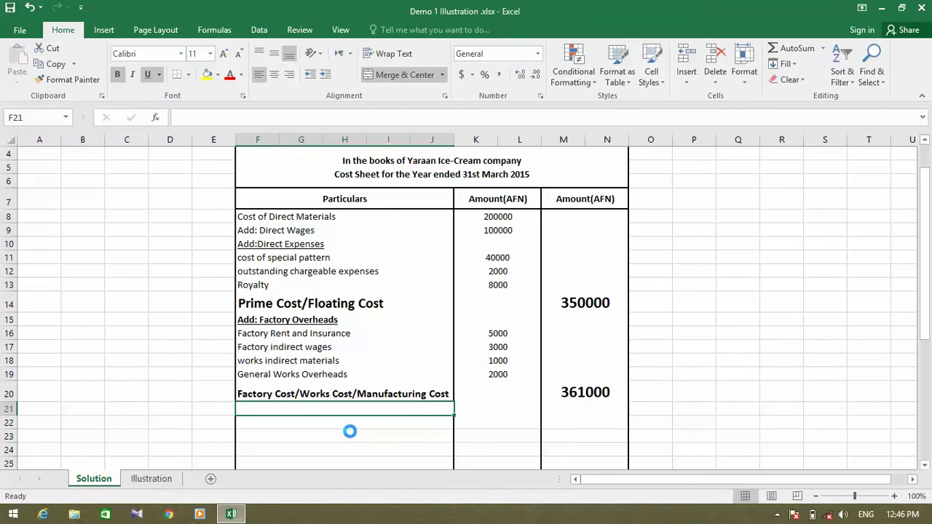
- Highlight the "2. Office and Administrative Overheads" entry in cells M17:Q17 of the Illustration sheet with yellow fill
click(168, 478)
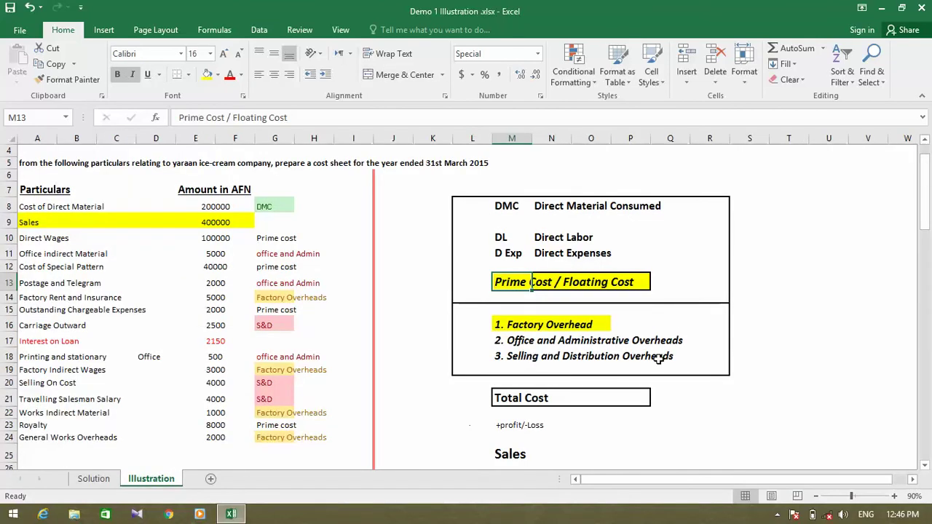
click(542, 341)
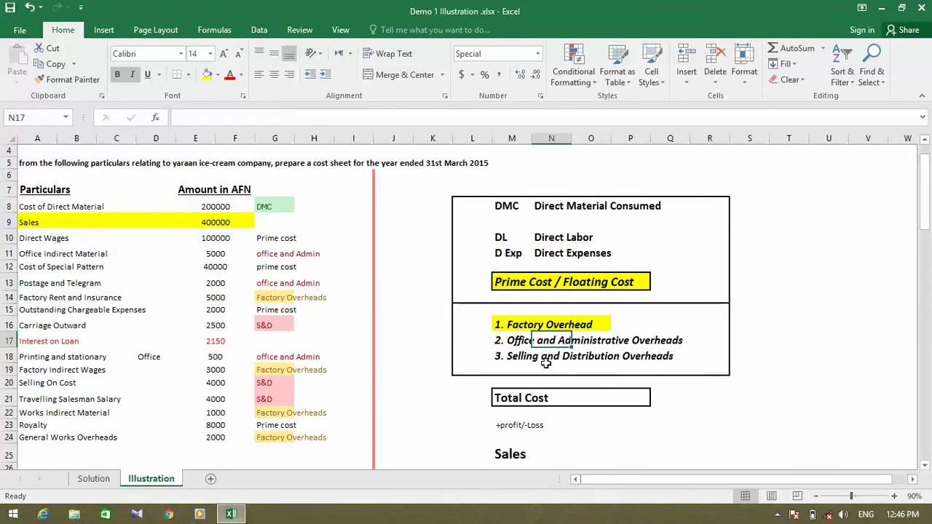
click(524, 340)
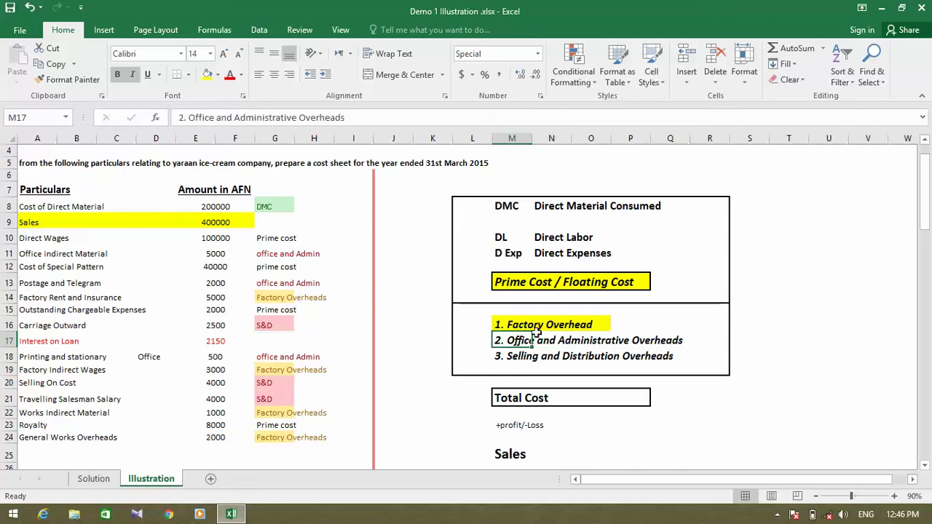
drag(517, 340, 664, 343)
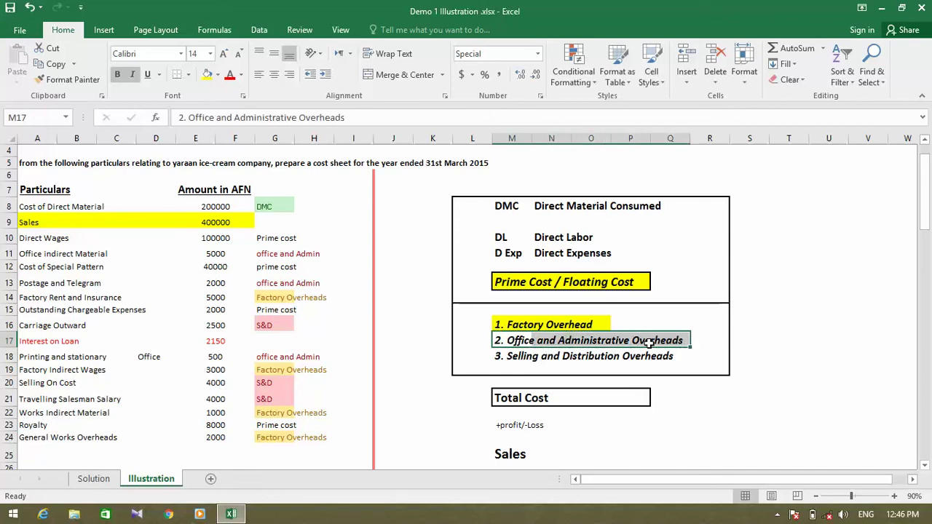
click(206, 74)
click(199, 299)
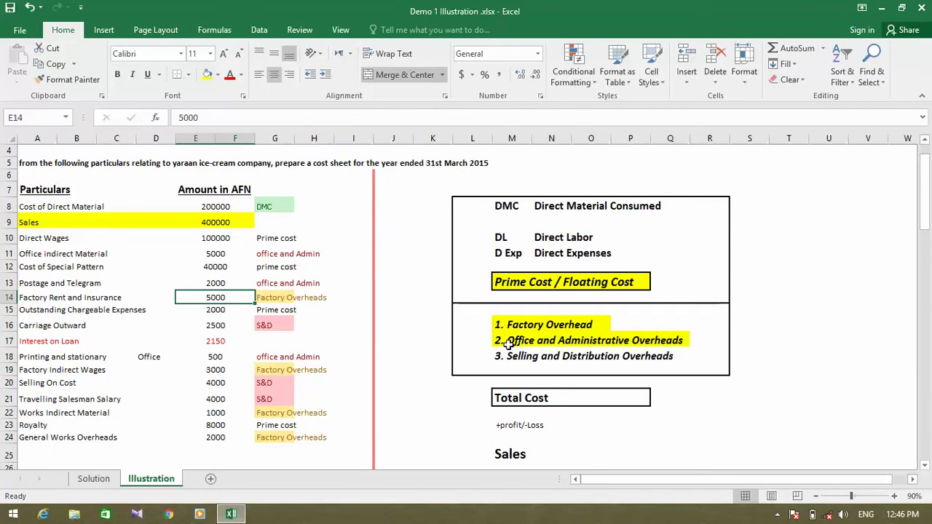
- Save the workbook, keeping the Office and Administrative Overheads entry selected on the Illustration sheet
click(551, 356)
click(551, 341)
key(ctrl+s)
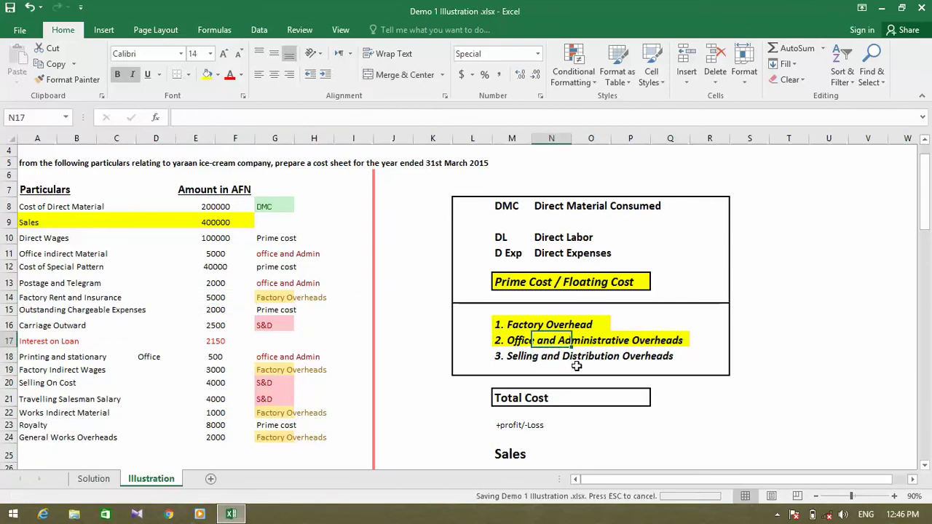
click(523, 340)
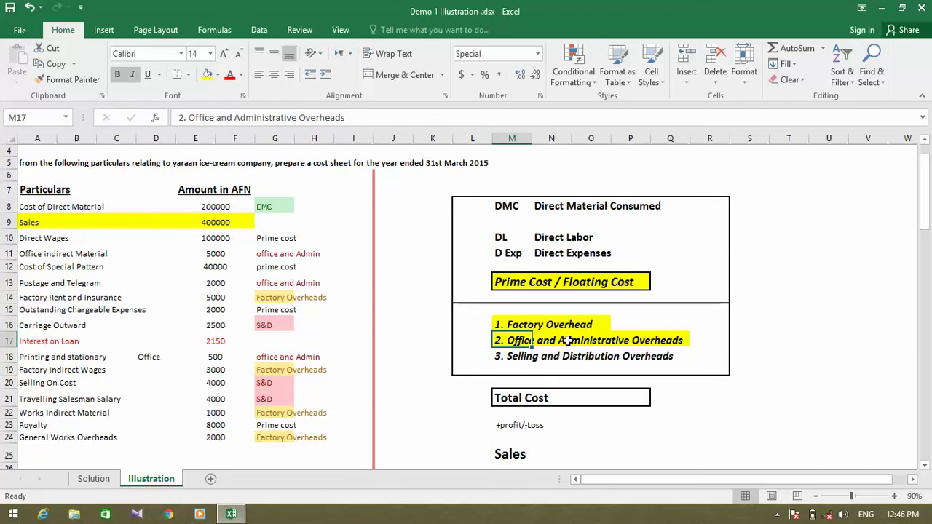
- Locate the first particular classified as office and Admin in column G of the Illustration sheet
click(268, 208)
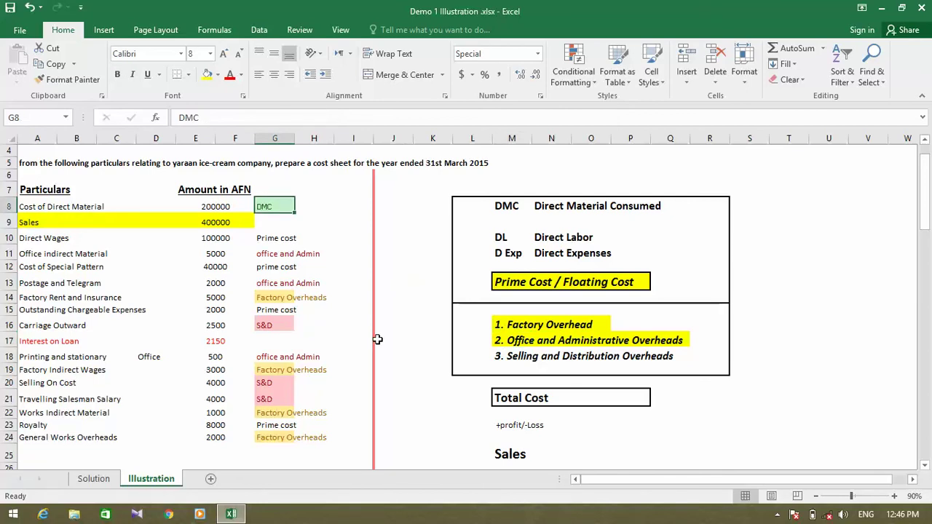
key(Down)
key(Down)
key(Down)
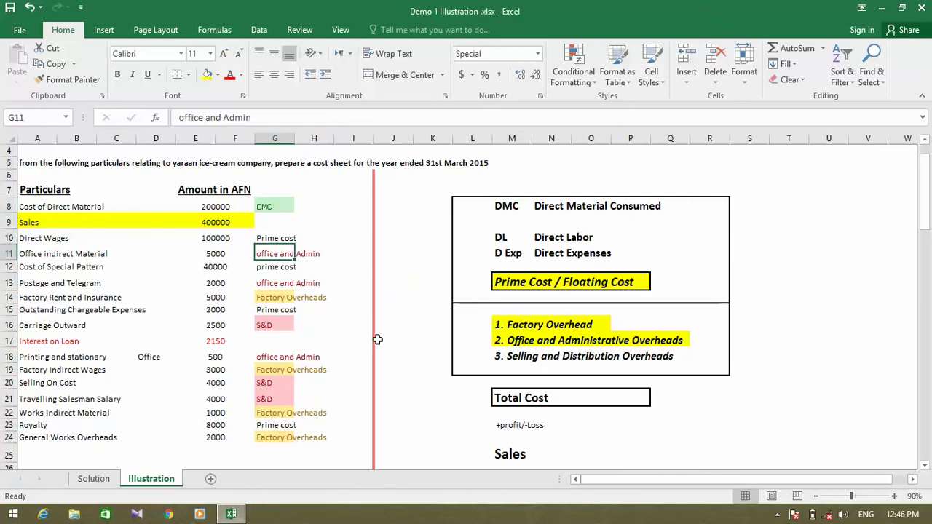
- Examine the row of the first office and Admin particular on the Illustration sheet, from its classification back to its name
key(Right)
key(Left)
key(Left)
key(Left)
key(Left)
key(Left)
key(Left)
key(Left)
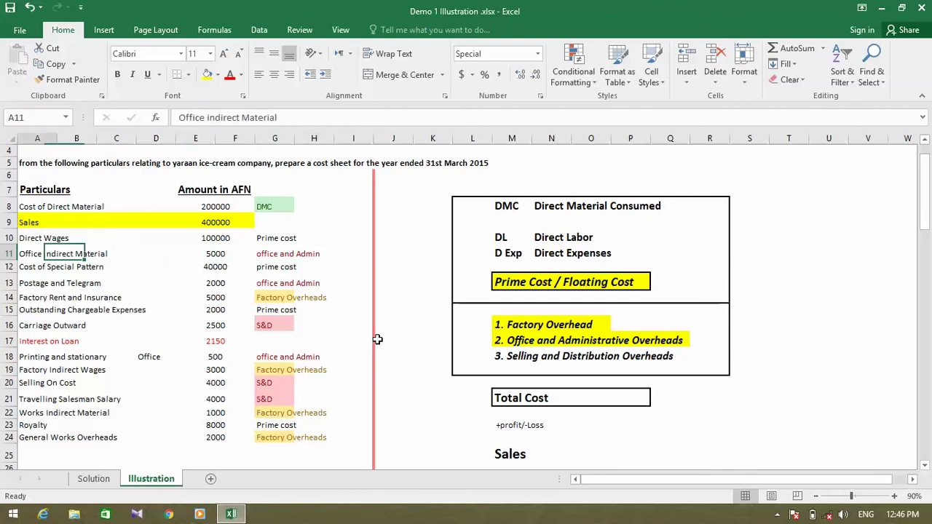
- Enter the heading "Add:Office and Administrative Overheads" in F21 of the Solution sheet
click(94, 478)
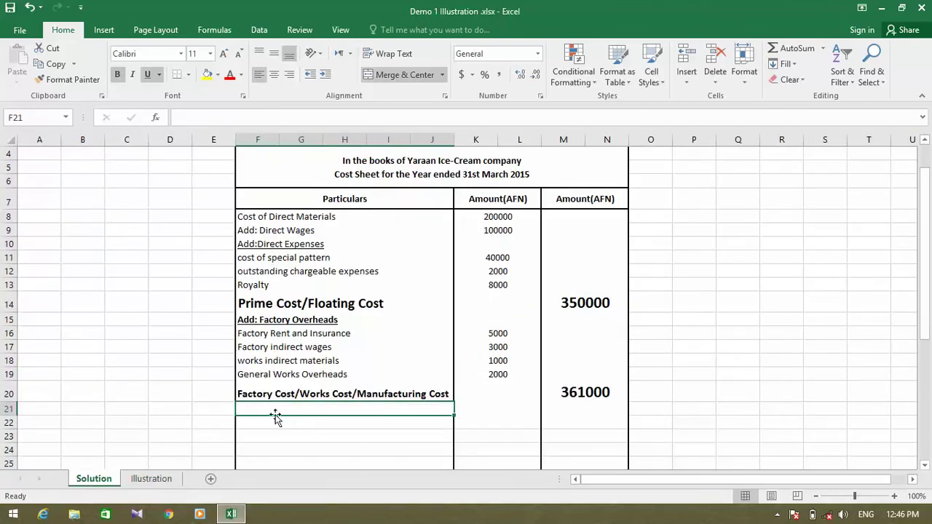
text(Add:)
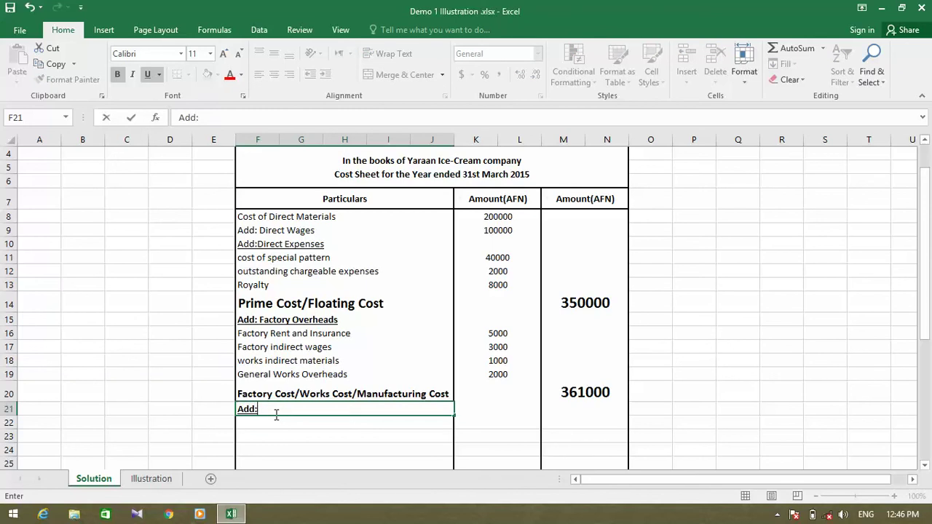
text(Office and Administr)
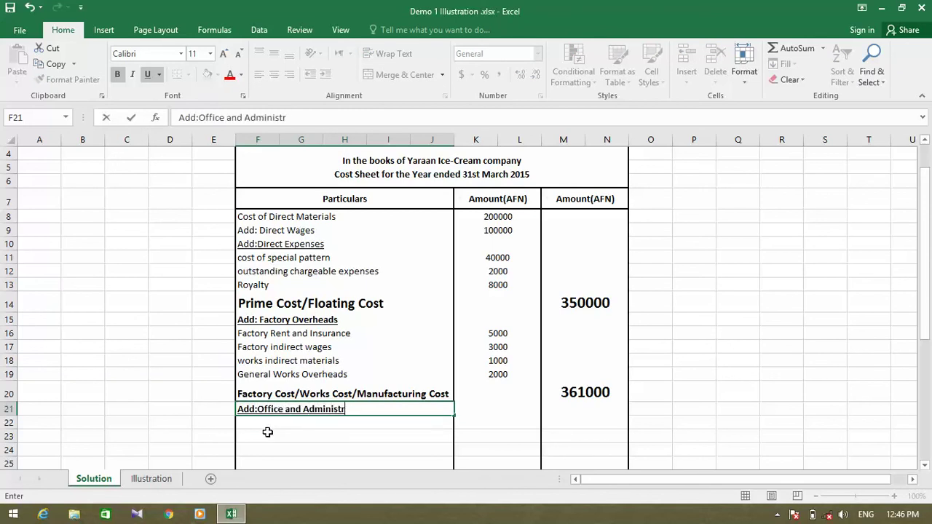
text(ative Overheads)
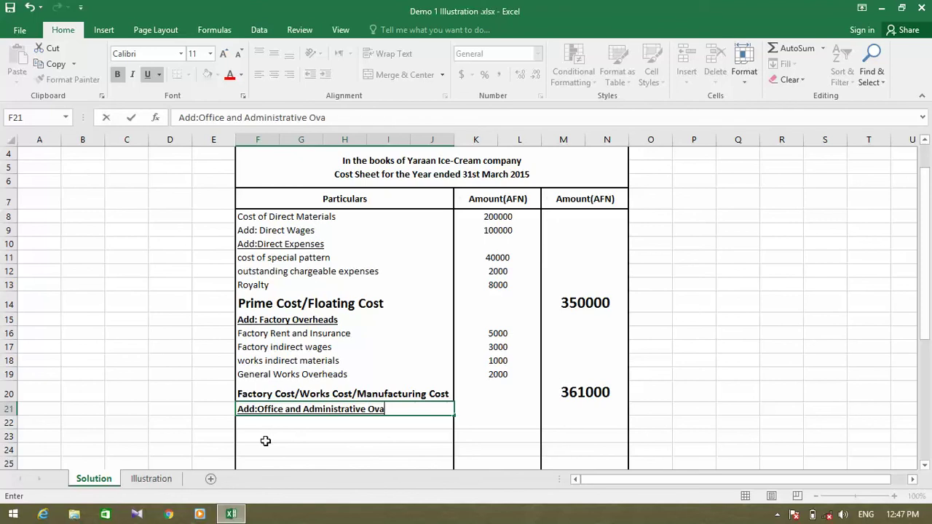
key(Return)
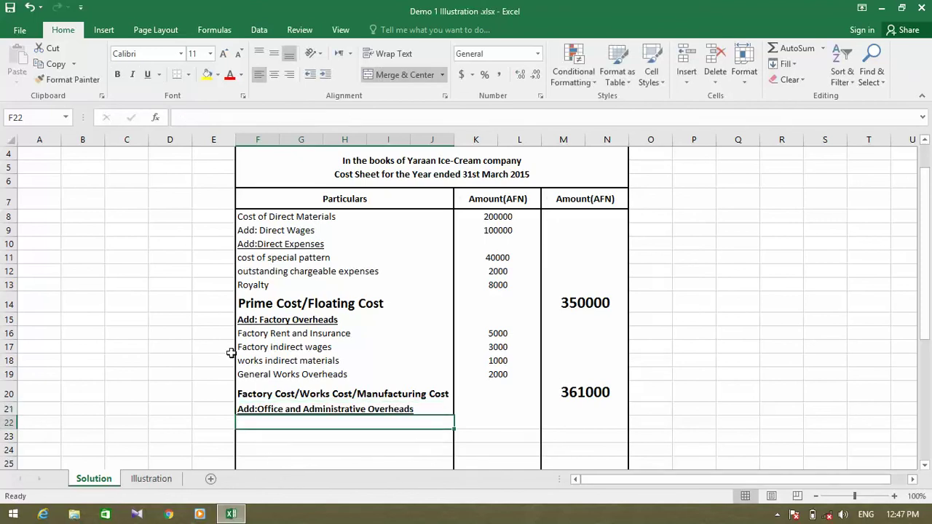
- Compare the factory and office overhead entries on the Illustration sheet with the Solution headings, ending at F22 of the Solution sheet
click(275, 394)
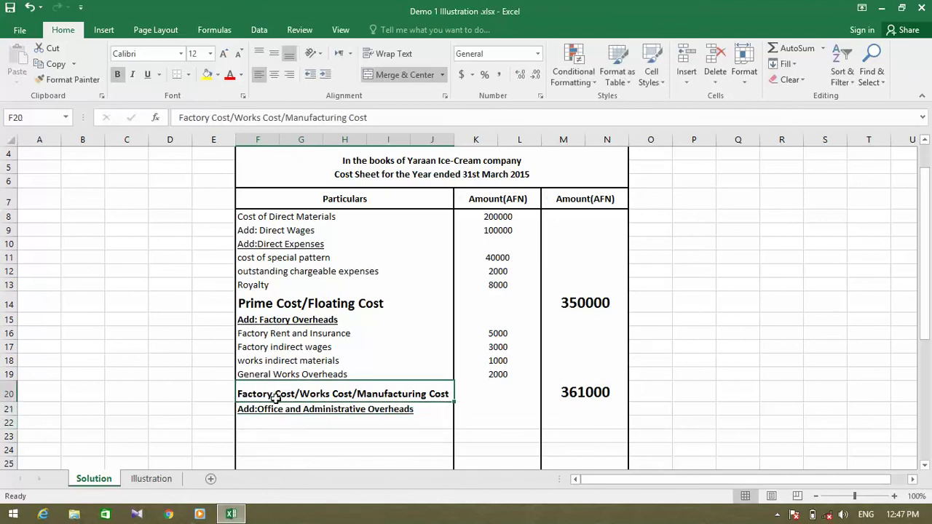
click(151, 481)
click(549, 324)
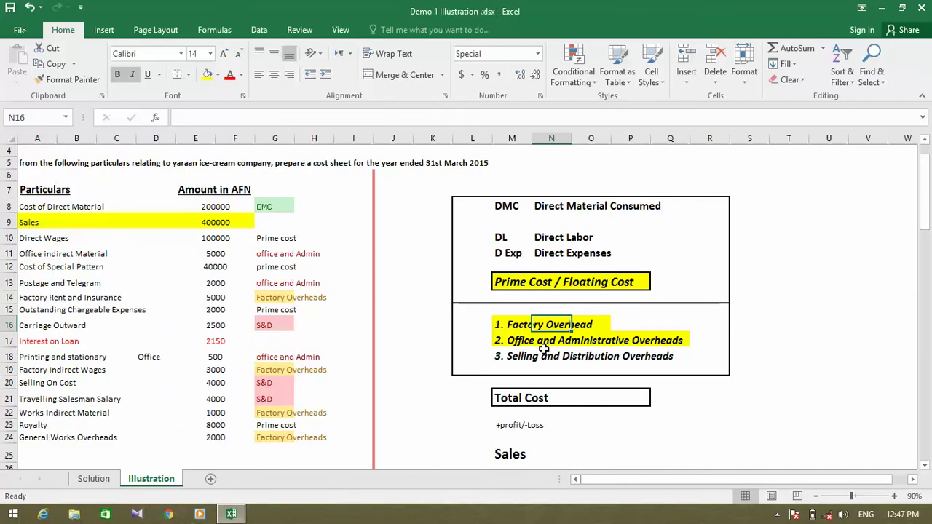
click(552, 340)
click(93, 478)
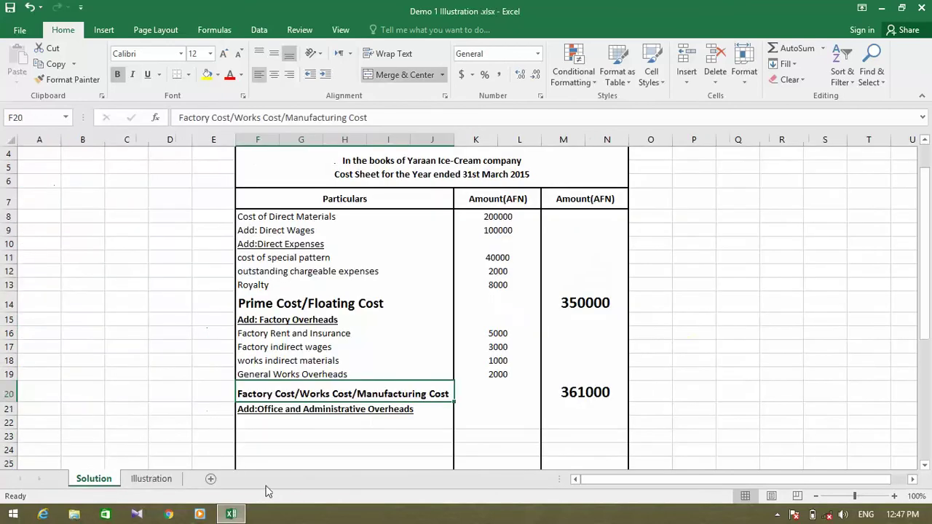
click(331, 409)
click(298, 425)
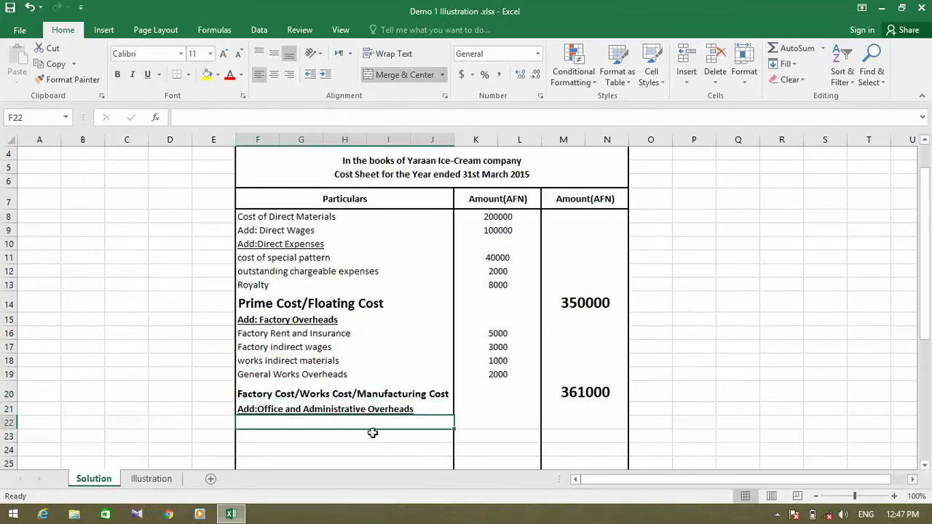
- Check the Office indirect Material row on the Illustration sheet and enter "Office Indirect Materials" in F22 of the Solution sheet
click(149, 478)
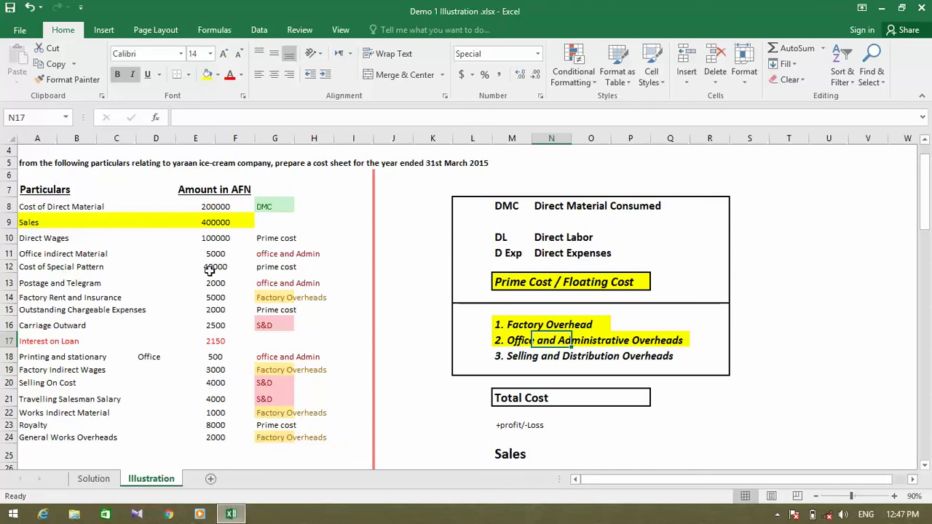
drag(249, 257, 44, 254)
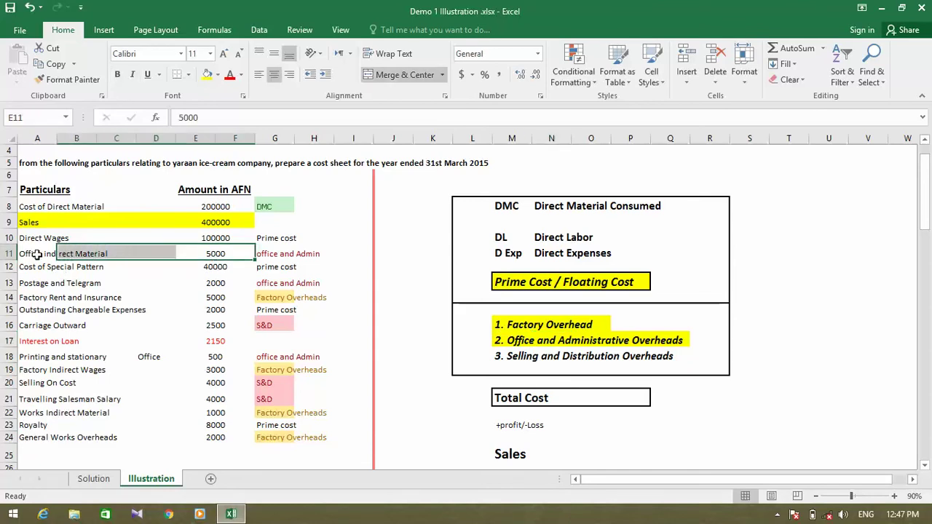
click(40, 253)
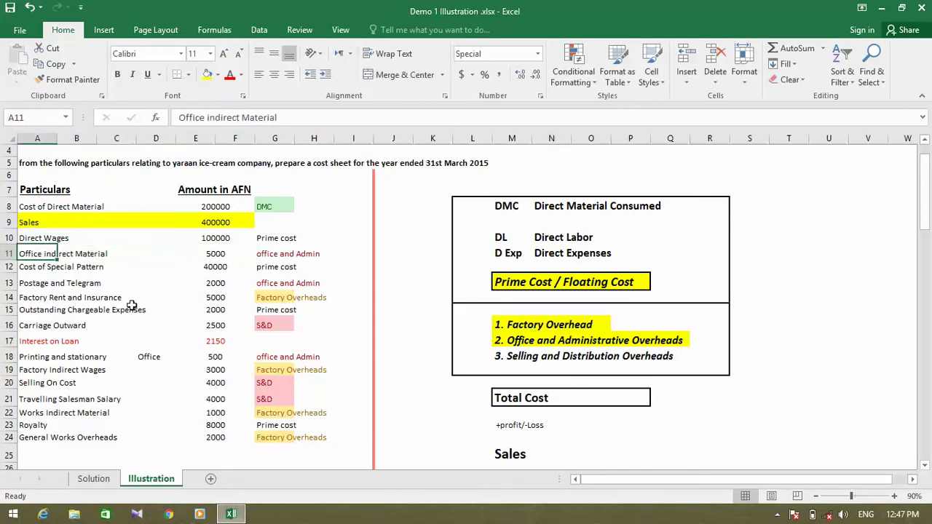
click(107, 486)
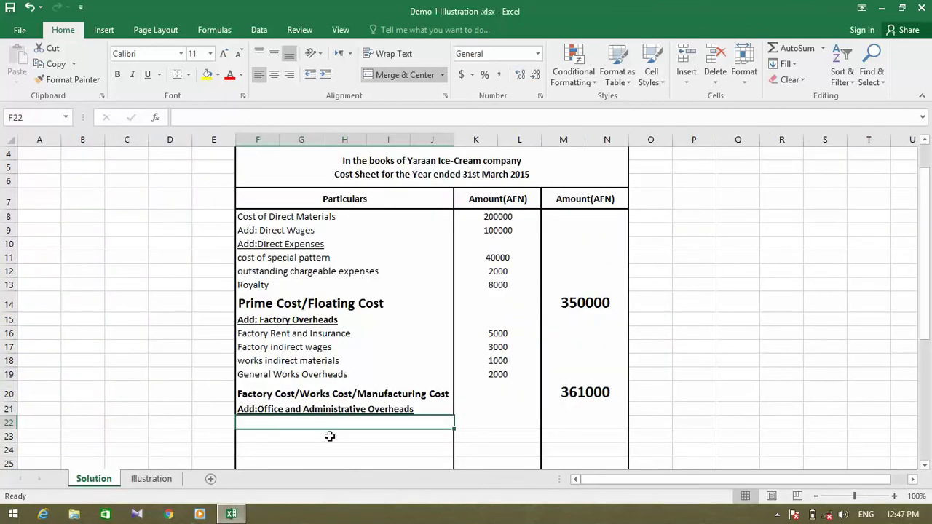
text(offc)
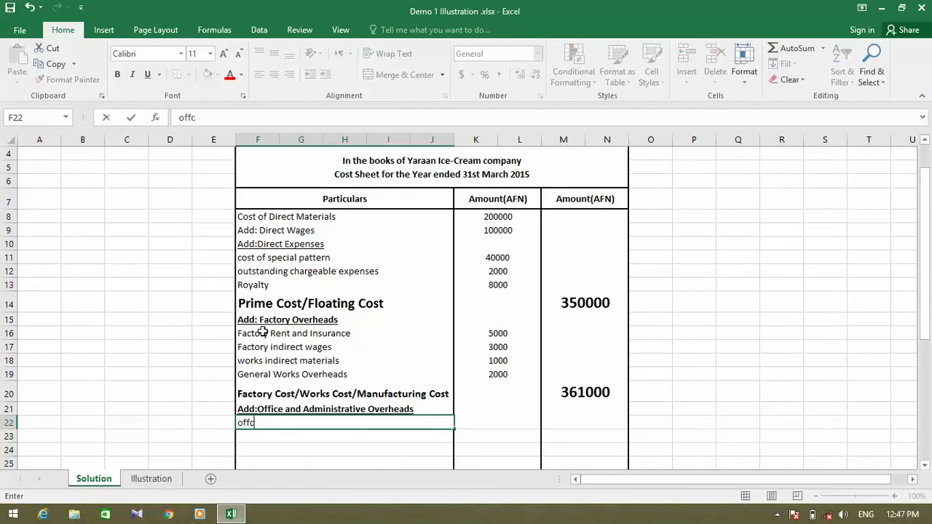
text(ce )
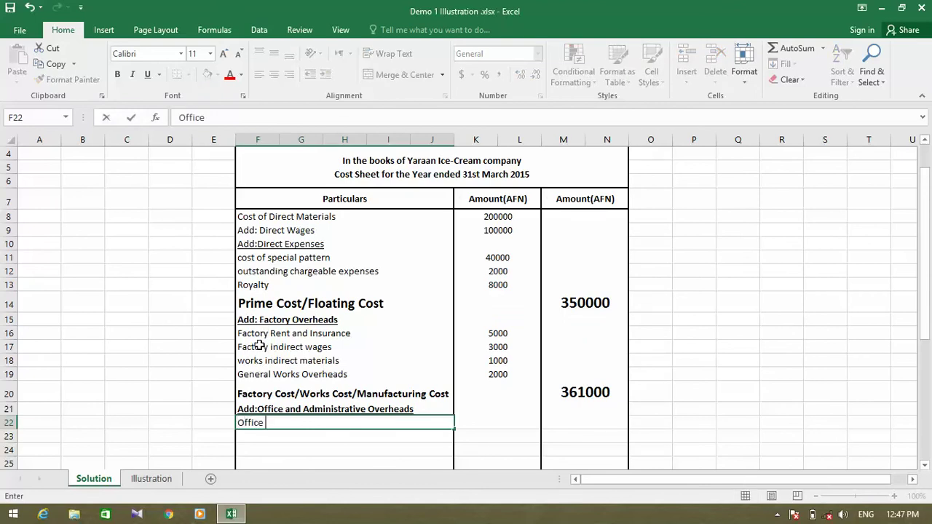
text(Indirect )
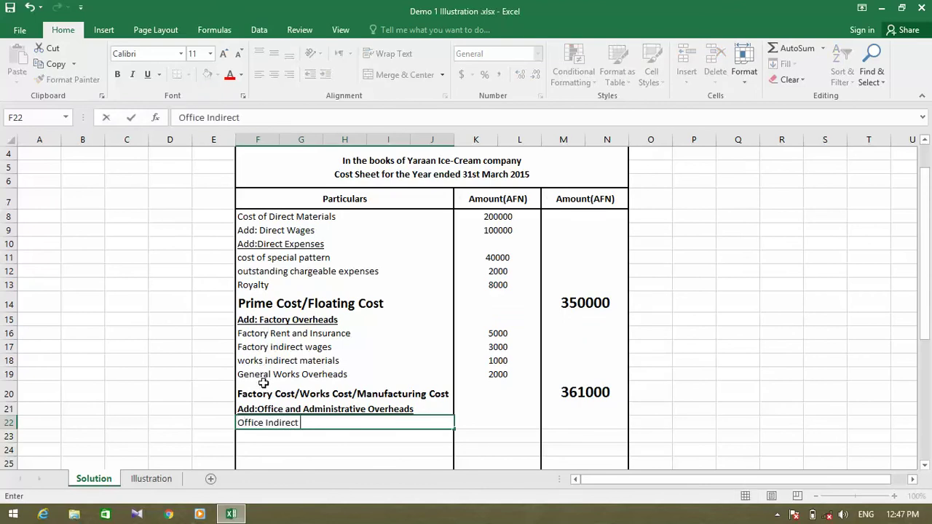
text(Materials)
key(Return)
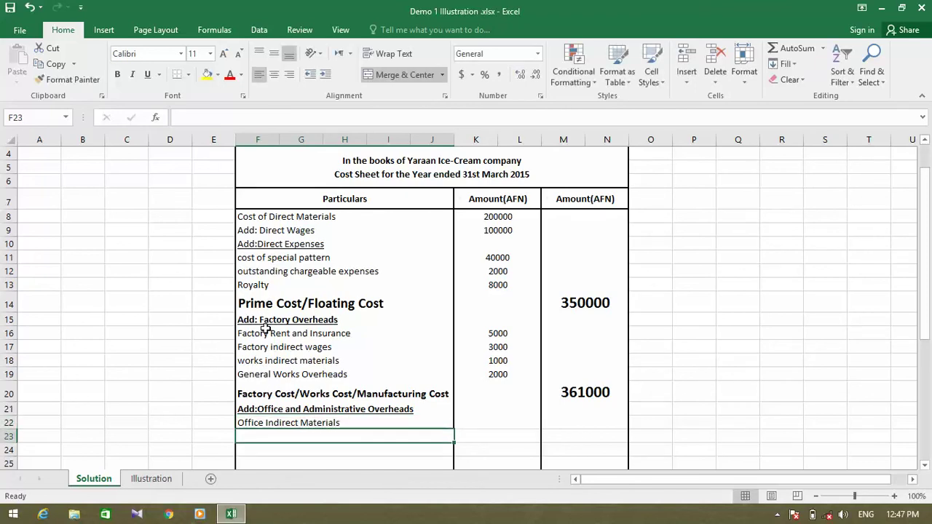
- Look up the Office indirect Material amount, enter 5000 in K22 of the Solution sheet, and select F23
key(Up)
key(Right)
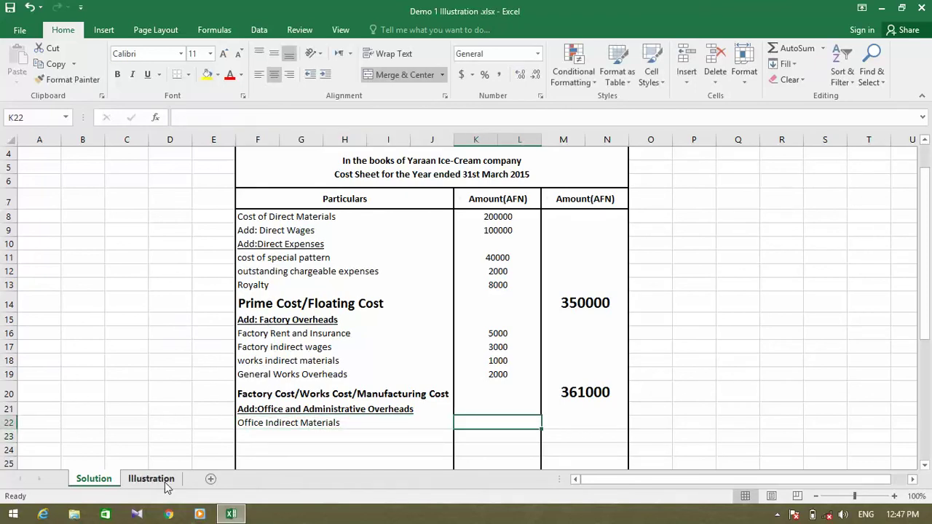
click(153, 480)
click(222, 256)
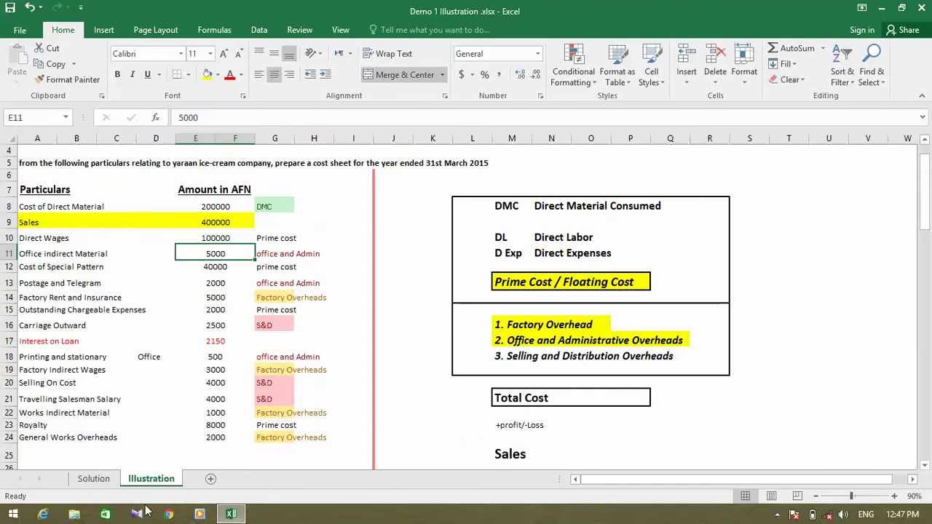
click(94, 479)
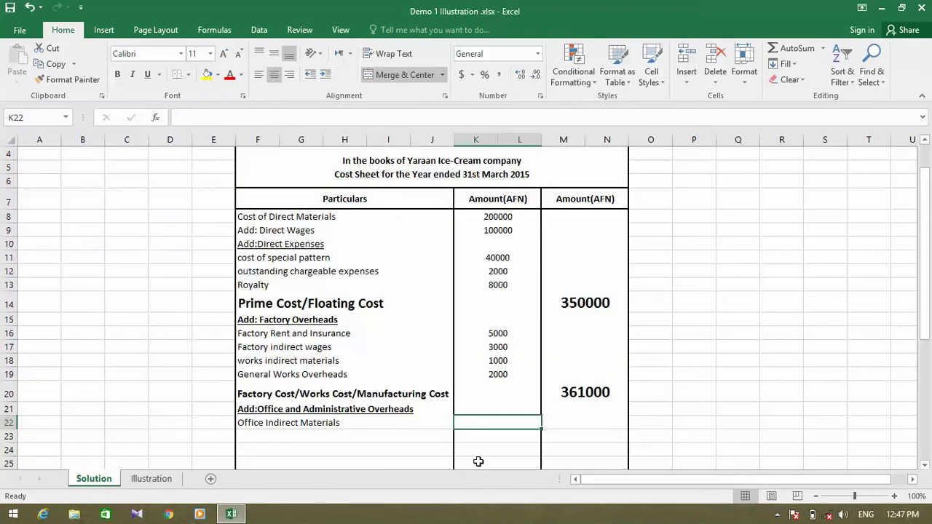
text(5000)
key(Return)
key(Left)
key(Left)
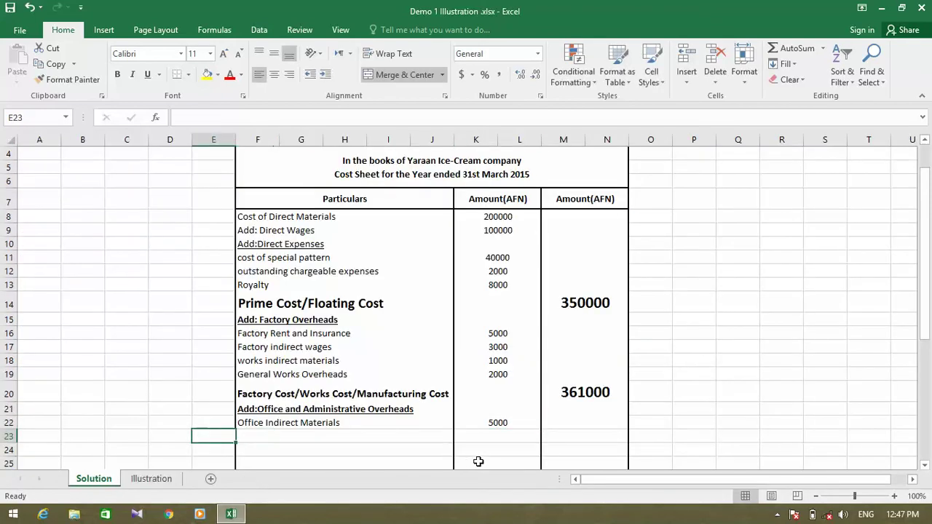
text(0)
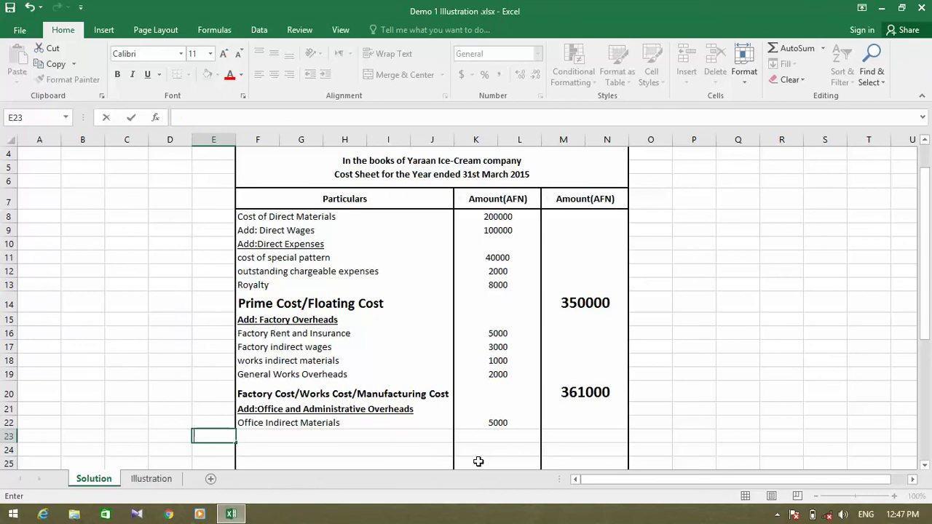
key(Right)
- Locate the next particular classified as office and Admin below Office indirect Material on the Illustration sheet
click(152, 485)
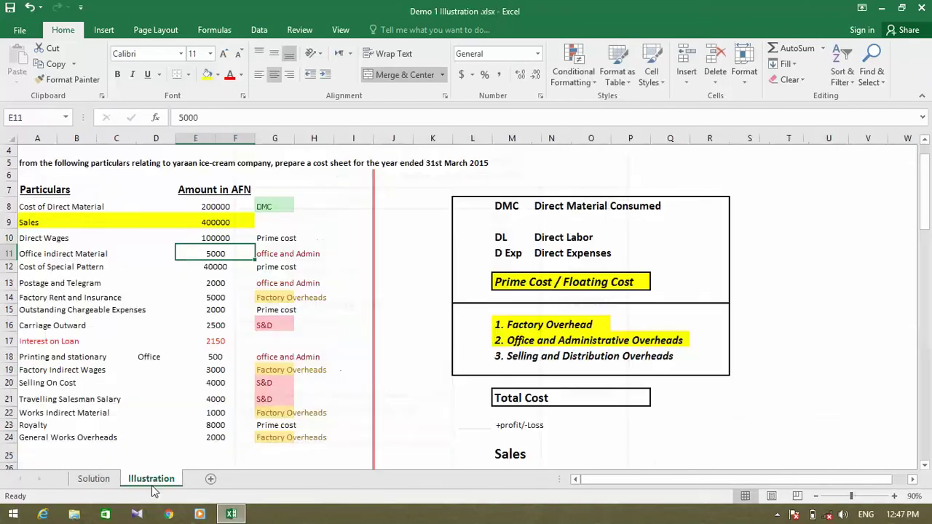
key(Down)
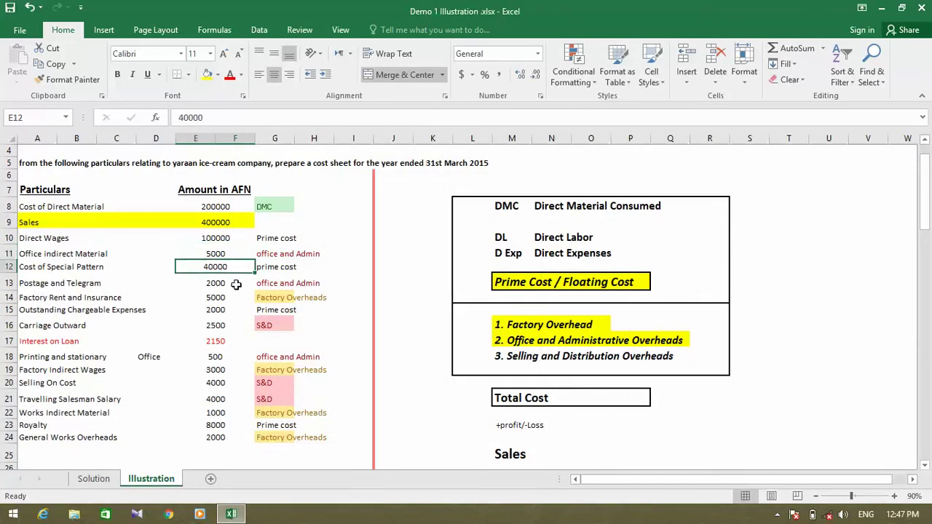
drag(278, 282, 283, 255)
click(283, 255)
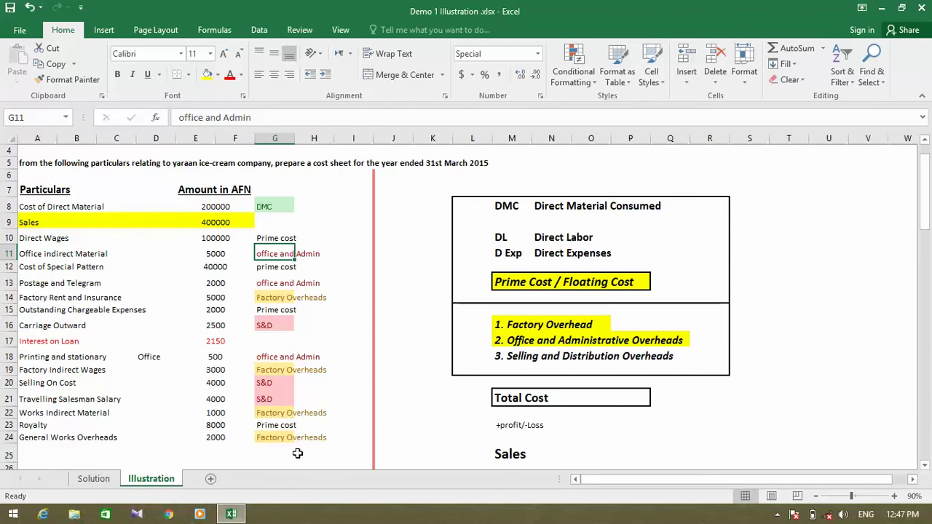
key(Left)
key(Left)
key(Left)
key(Left)
key(Right)
key(Right)
key(Right)
key(Right)
key(Down)
key(Down)
key(Left)
key(Left)
key(Left)
key(Left)
key(Left)
key(Left)
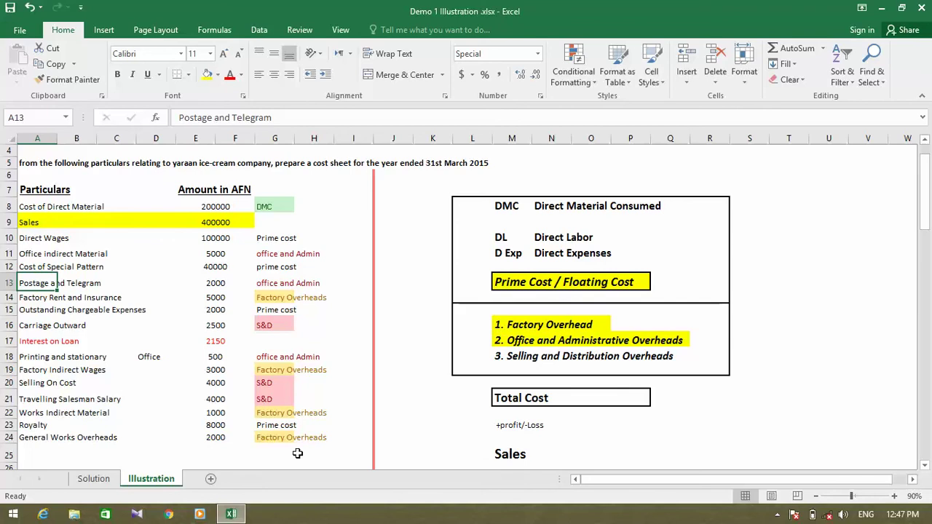
- Examine the amount and name of the particular in row 13 of the Illustration sheet
key(Right)
key(Right)
key(Right)
key(Right)
key(Left)
key(Left)
key(Left)
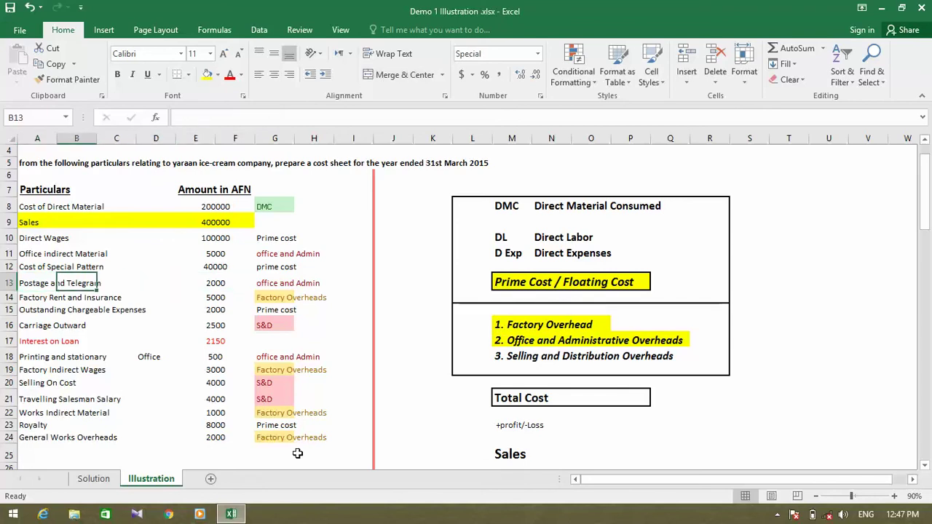
key(Right)
key(Right)
key(Right)
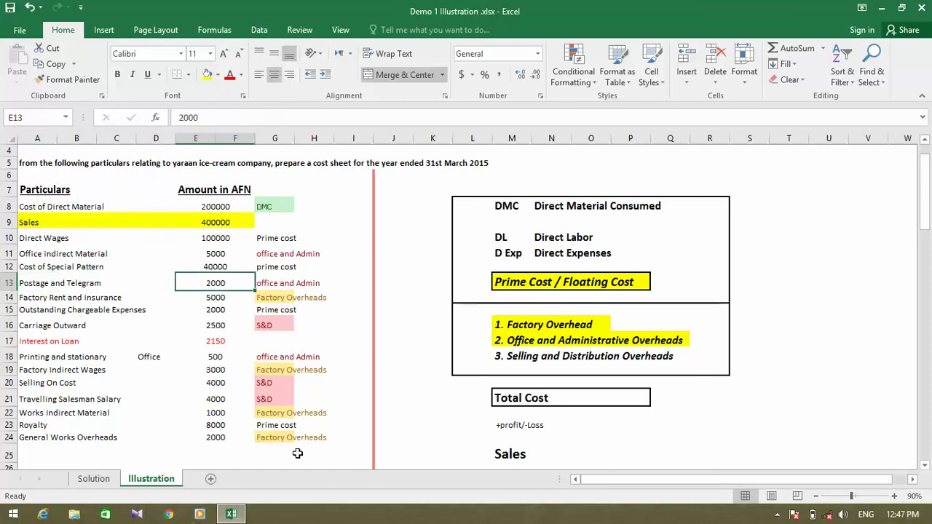
key(Left)
key(Left)
key(Left)
key(Left)
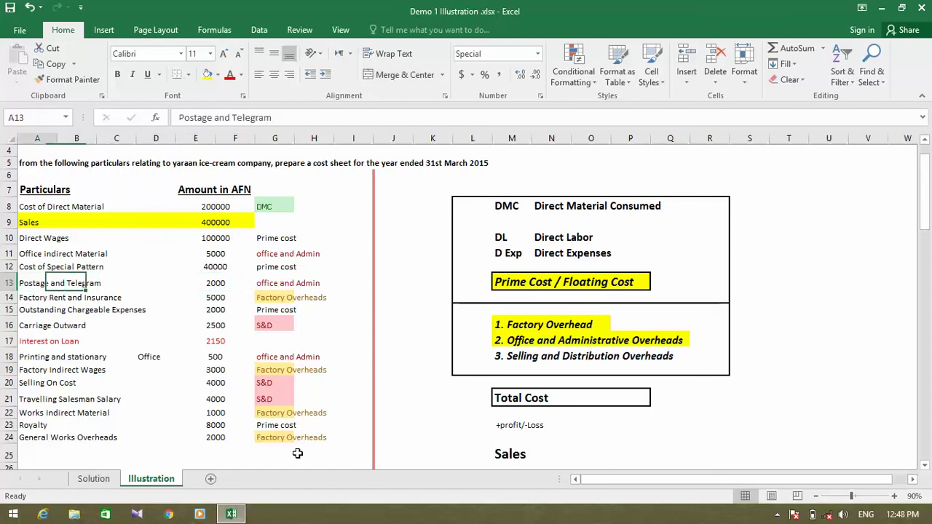
- Enter "Postage and Telegram" in F23 of the Solution sheet
click(94, 478)
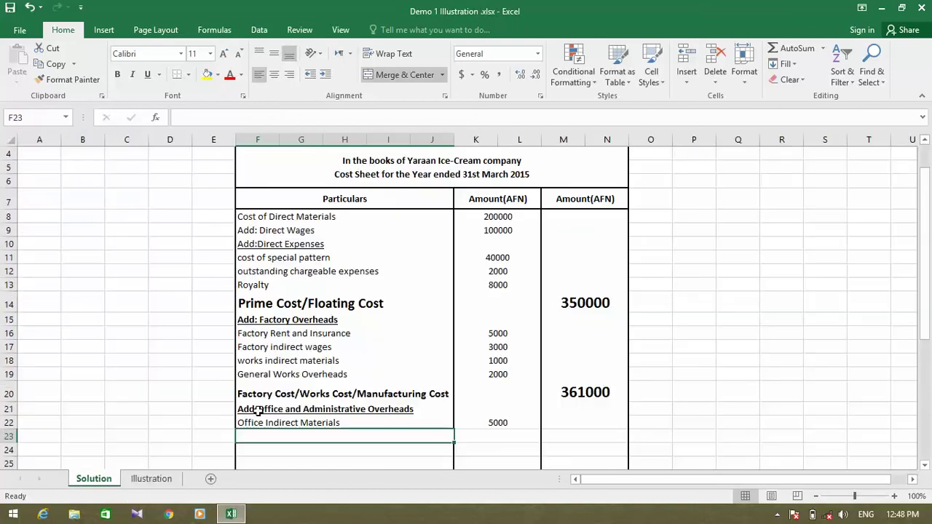
text(Post)
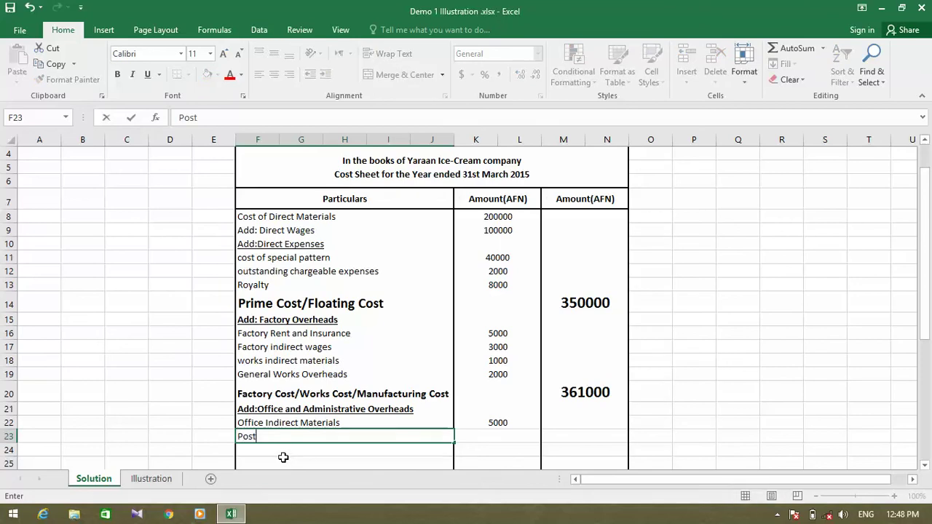
text(age and Telegram)
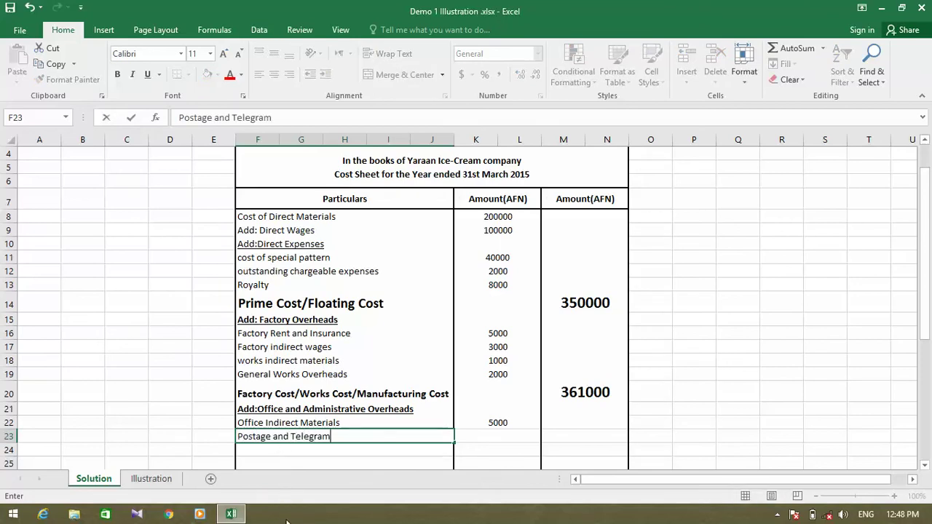
key(Return)
- Look up the Postage and Telegram amount on the Illustration sheet and enter 2000 in K23 of the Solution sheet
key(Up)
key(Right)
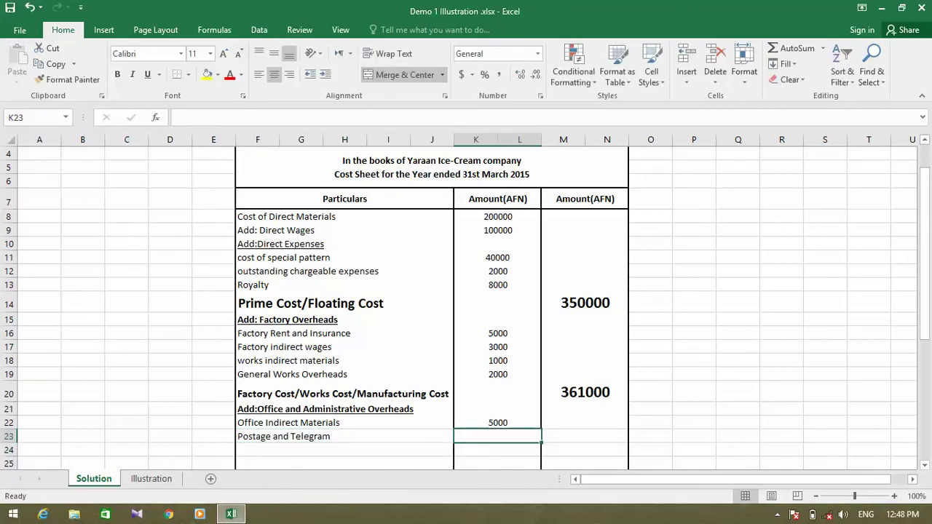
click(151, 479)
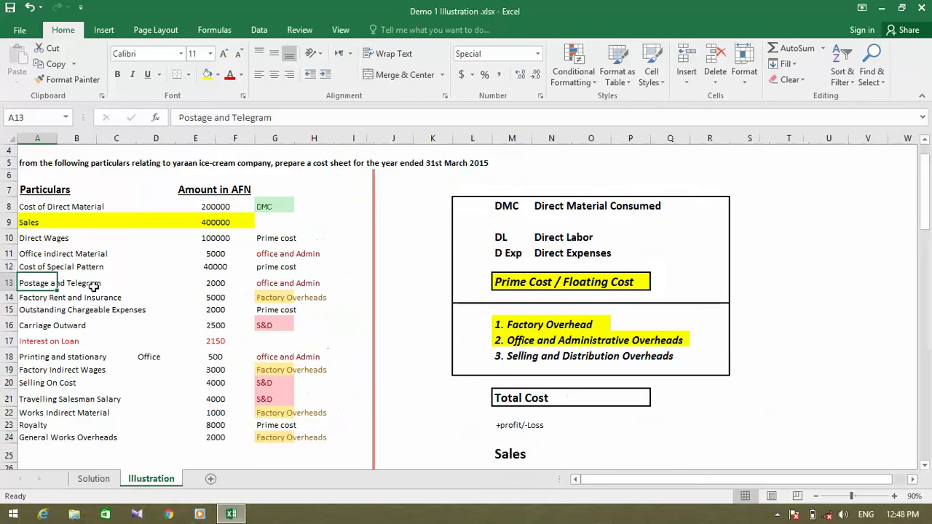
click(216, 281)
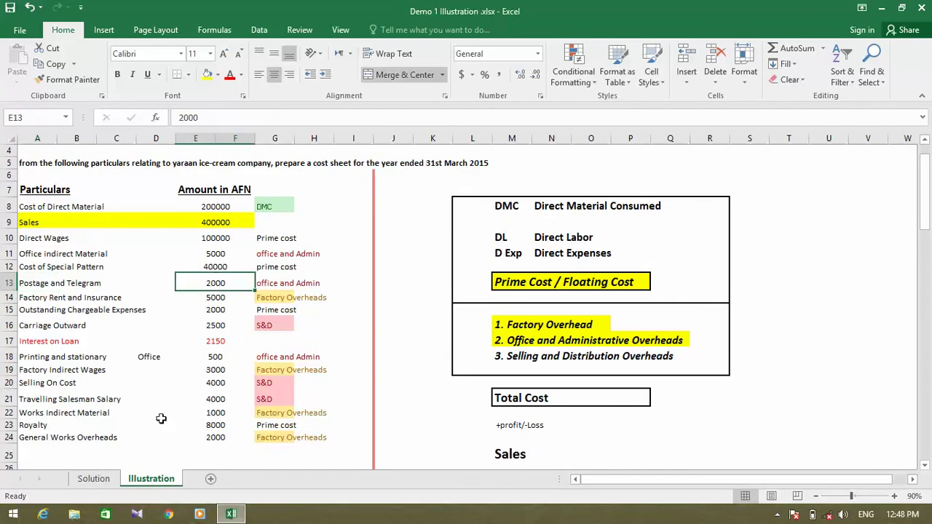
click(94, 479)
text(2000)
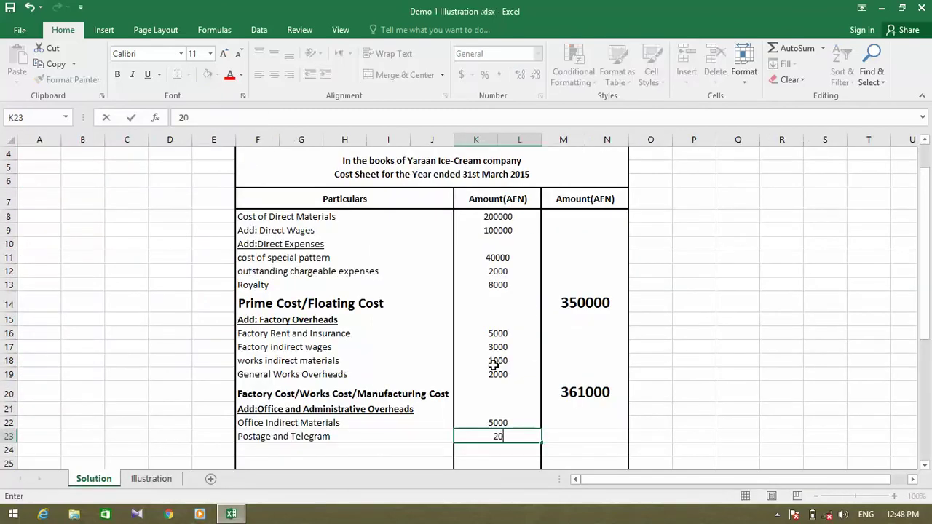
key(Return)
key(Left)
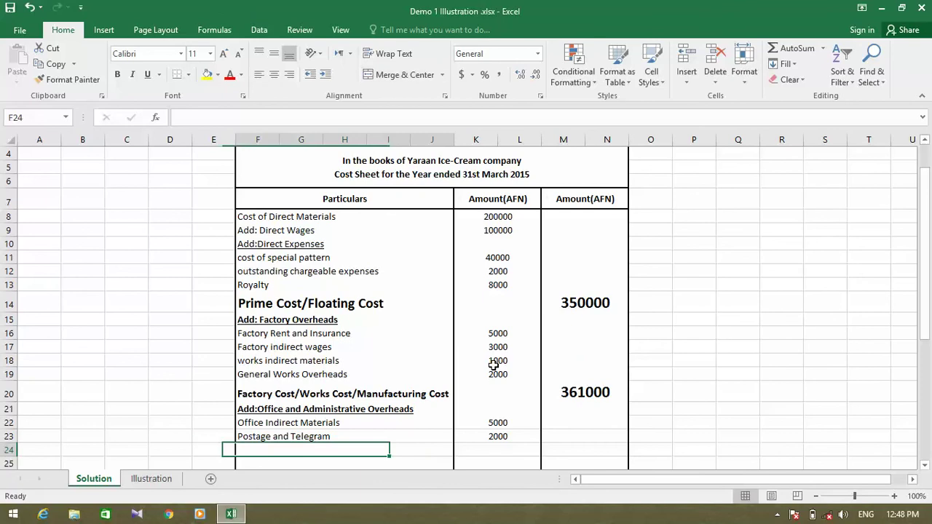
- Locate the next particular classified as office and Admin below Postage and Telegram on the Illustration sheet
click(142, 479)
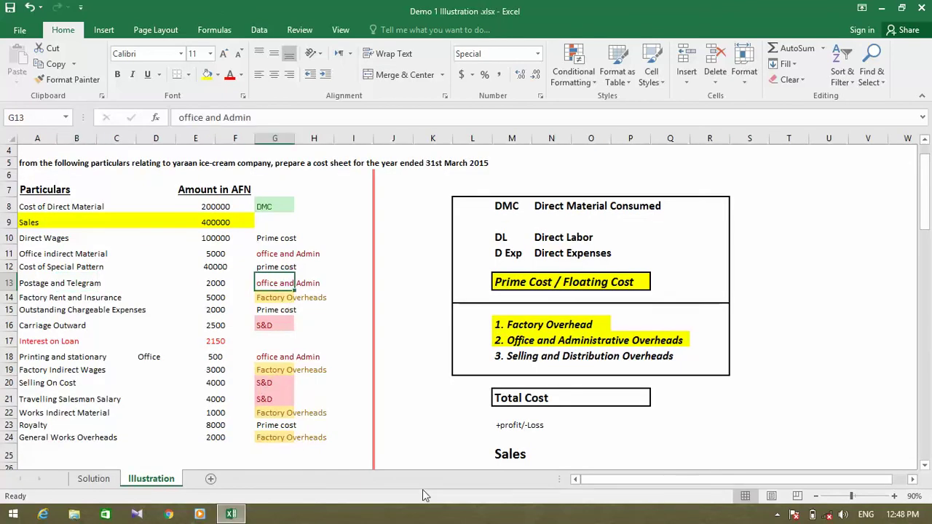
key(Down)
key(Down)
key(Down)
key(Down)
key(Down)
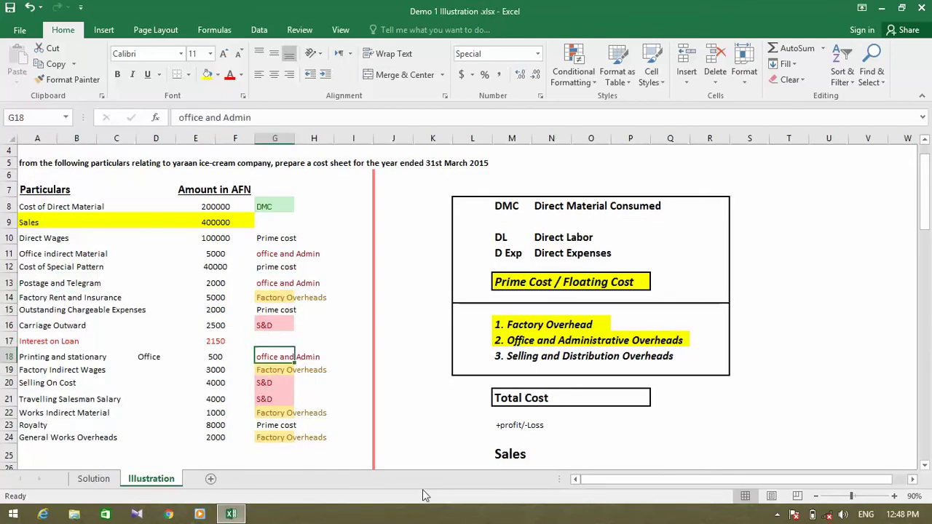
key(Left)
key(Left)
key(Left)
key(Left)
key(Left)
key(Left)
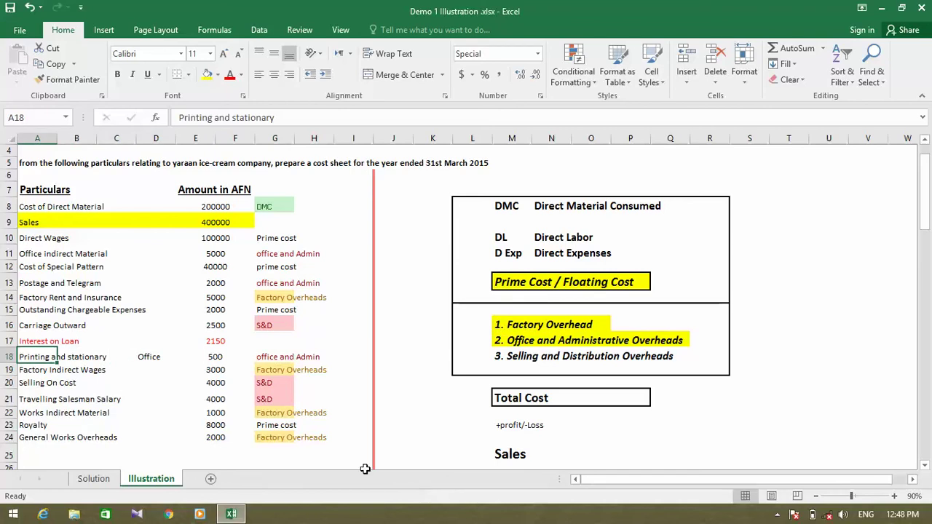
- Enter "Printing and Stationary" in F24 of the Solution sheet
click(92, 480)
text(Printing)
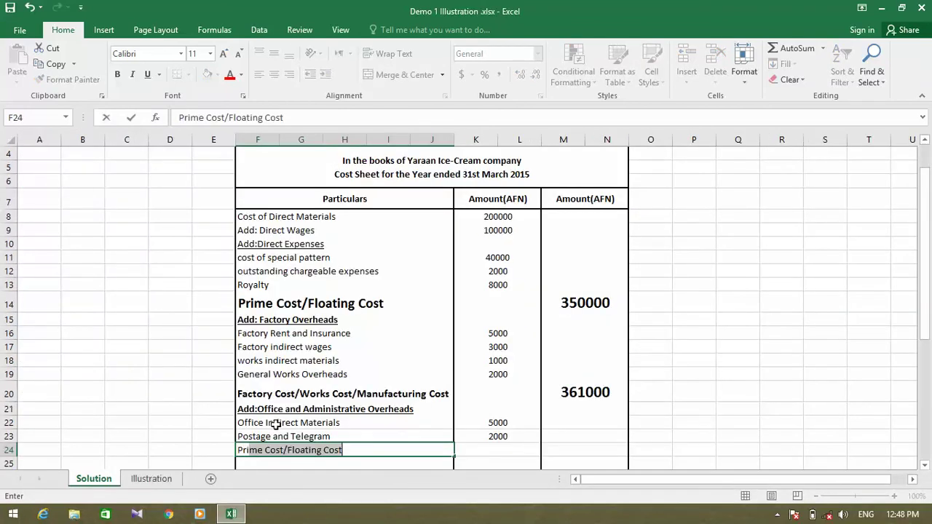
key(BackSpace)
key(BackSpace)
key(BackSpace)
text(ing an)
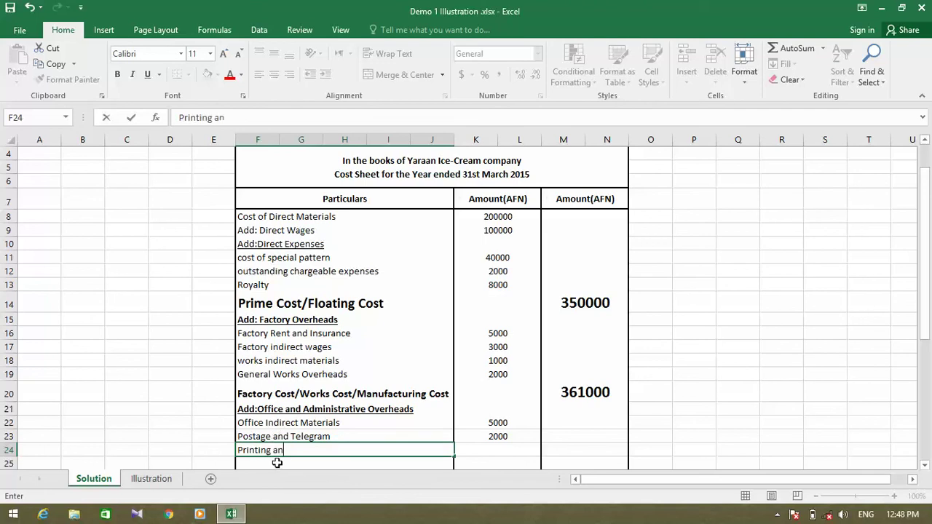
text(d Sta)
key(BackSpace)
text(tat)
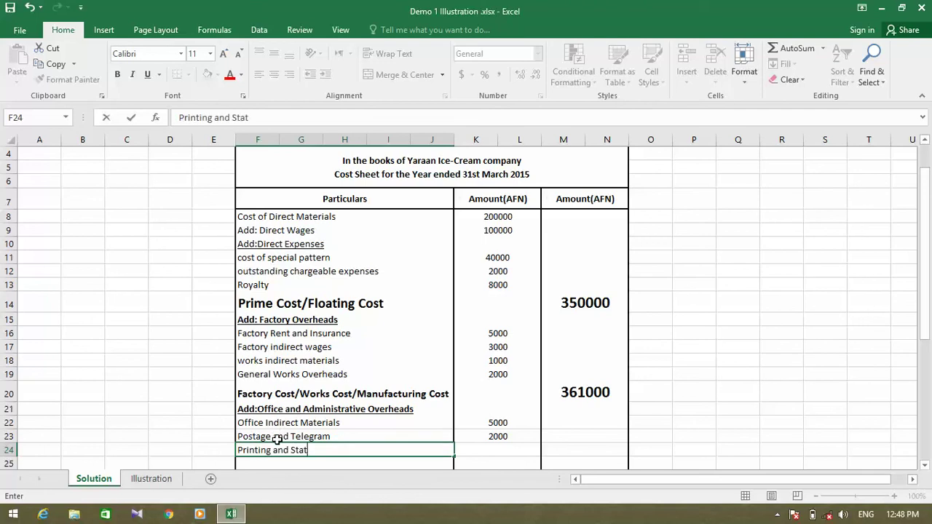
text(ionary)
key(Return)
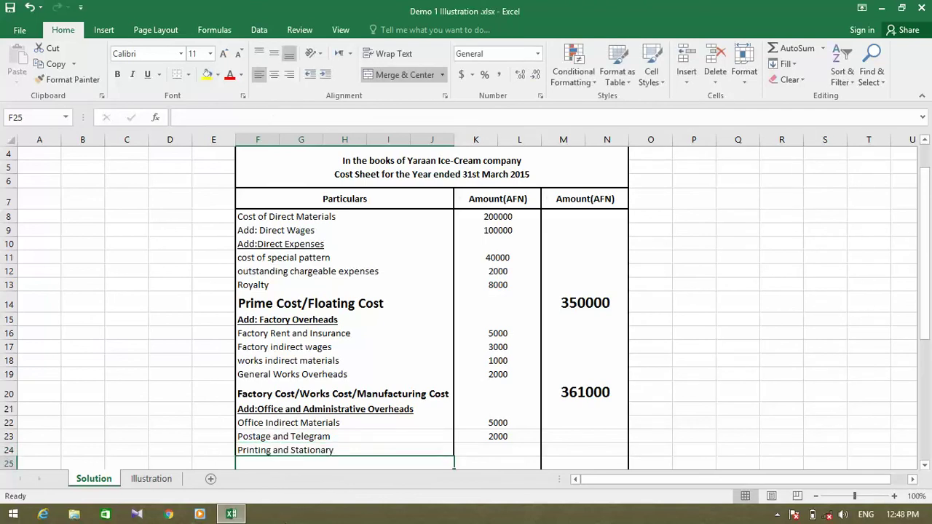
- Look up the Printing and stationary amount on the Illustration sheet and enter 500 in K24 of the Solution sheet
key(Up)
key(Right)
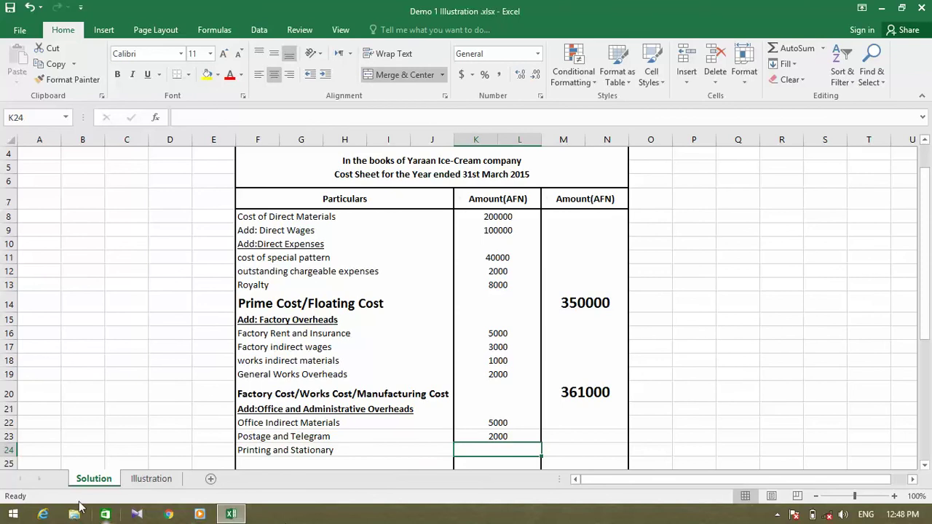
click(151, 479)
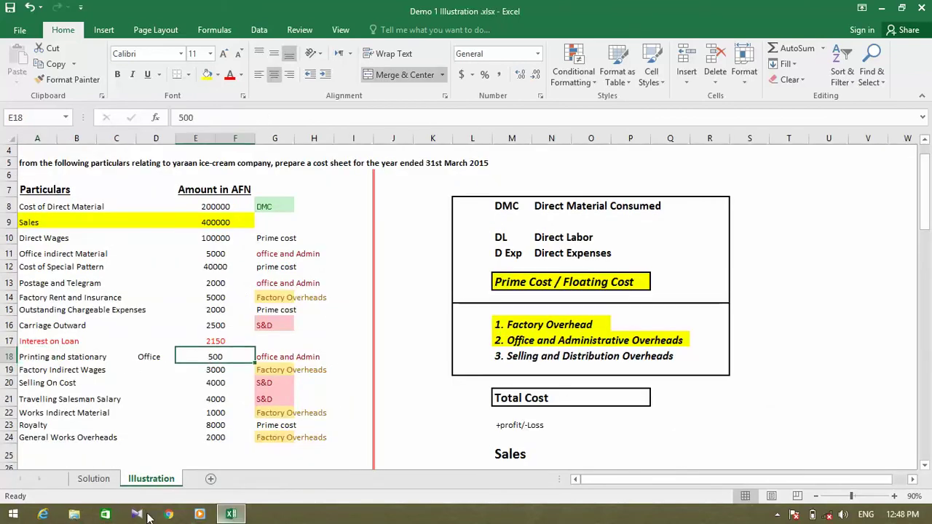
click(93, 479)
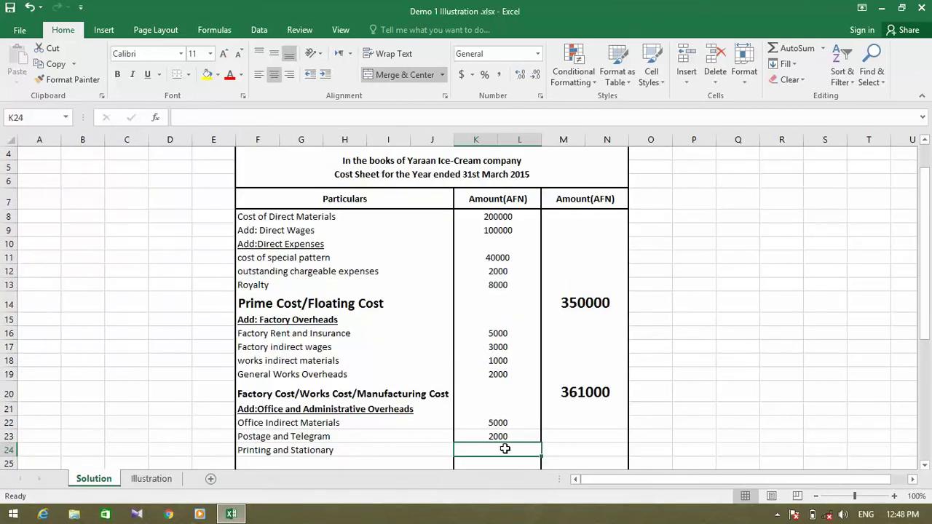
text(5000)
key(Return)
click(322, 452)
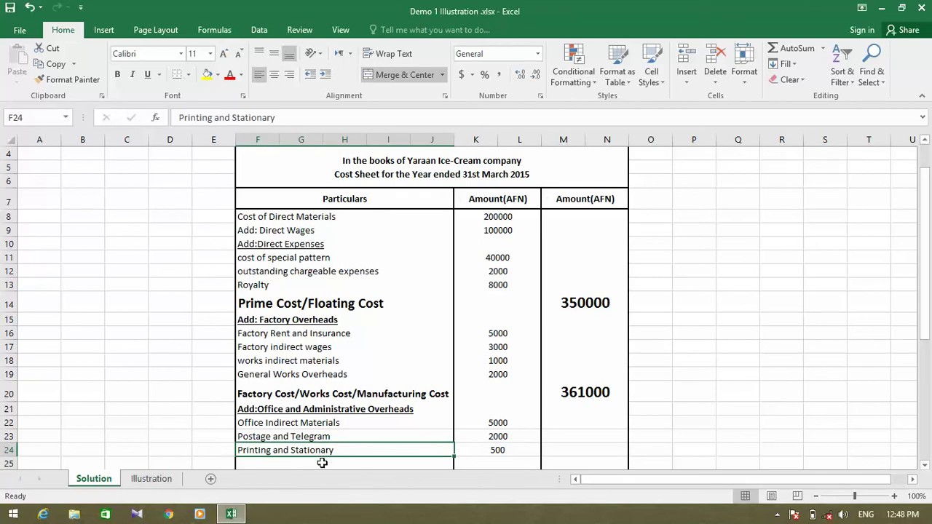
click(323, 463)
- Check the particulars below row 18 of the Illustration sheet for further office and Admin items, and return to the Solution sheet
click(151, 479)
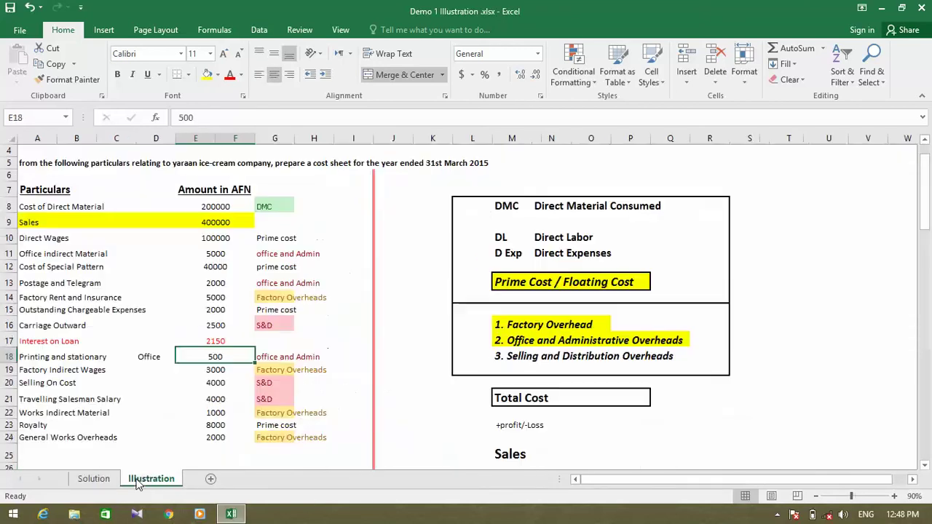
click(284, 355)
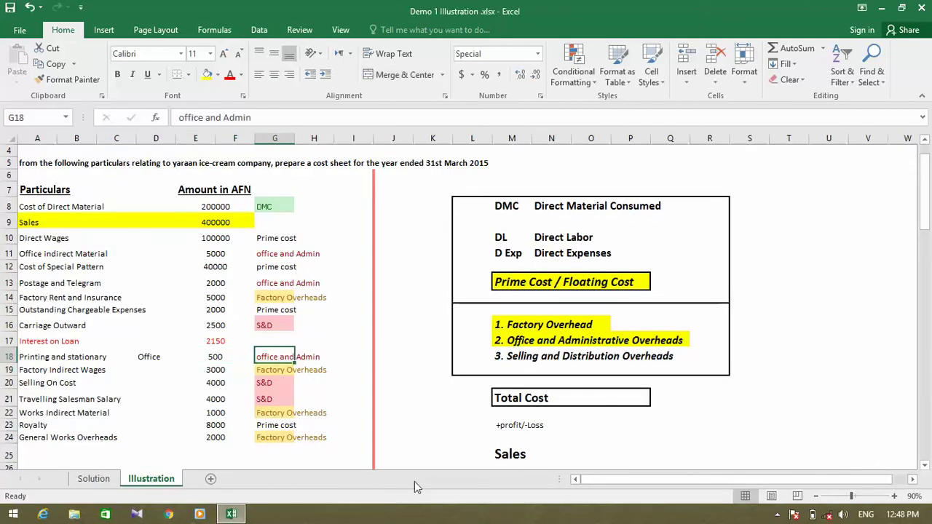
key(Down)
key(Down)
key(Down)
key(Down)
key(Down)
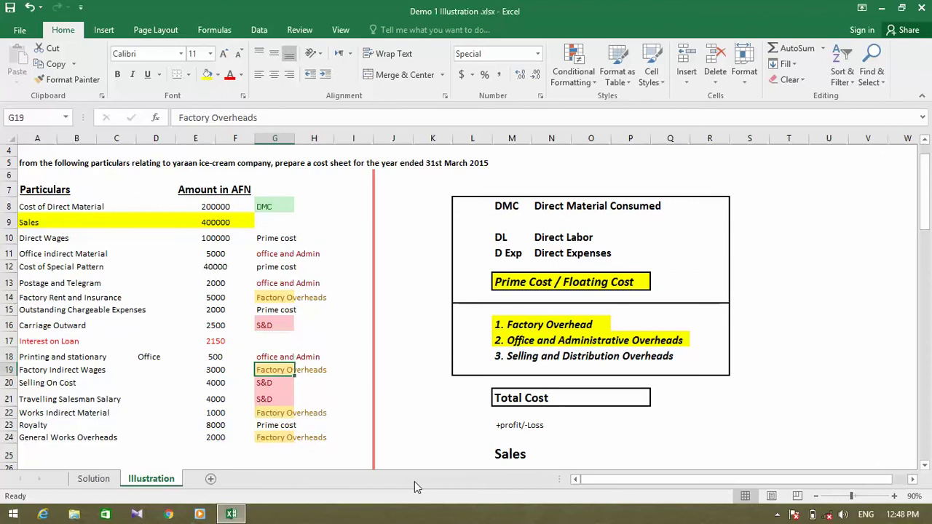
key(Up)
key(Up)
key(Up)
key(Up)
key(Up)
key(Up)
key(Up)
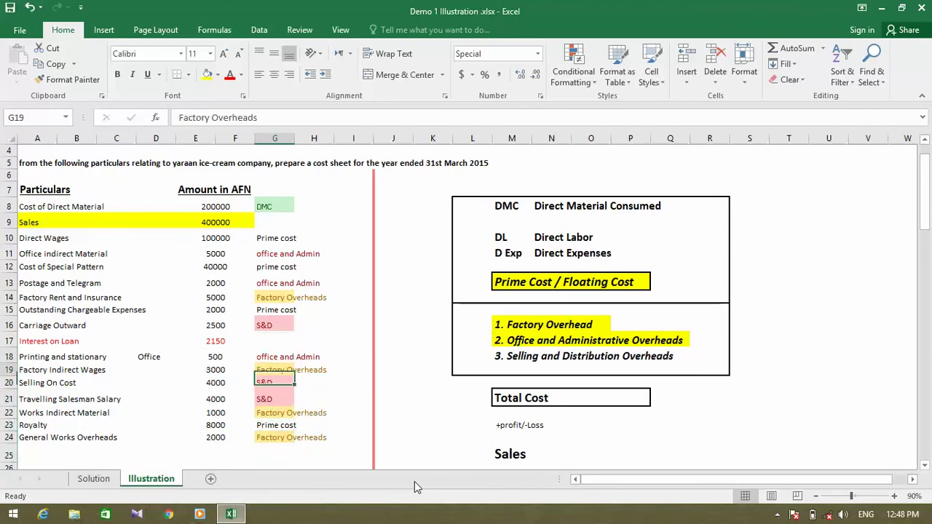
click(86, 479)
click(567, 449)
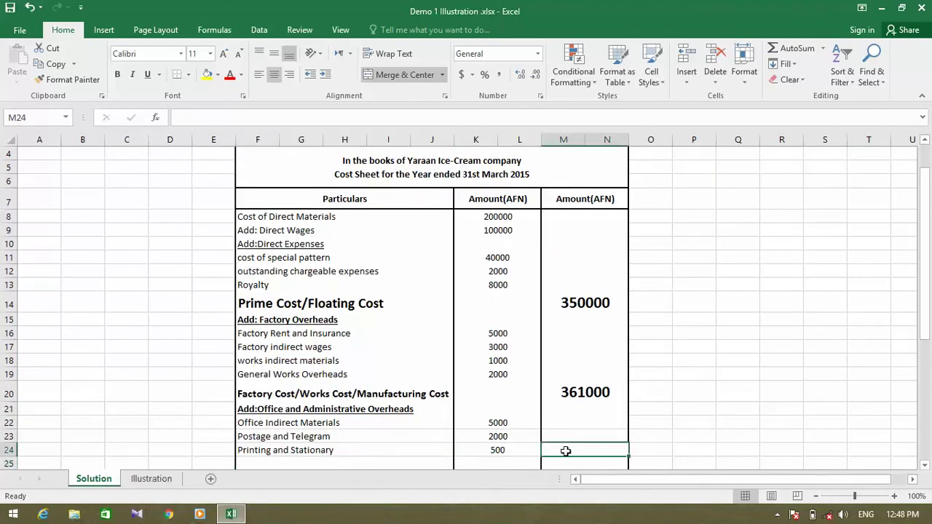
click(557, 463)
key(Down)
key(Down)
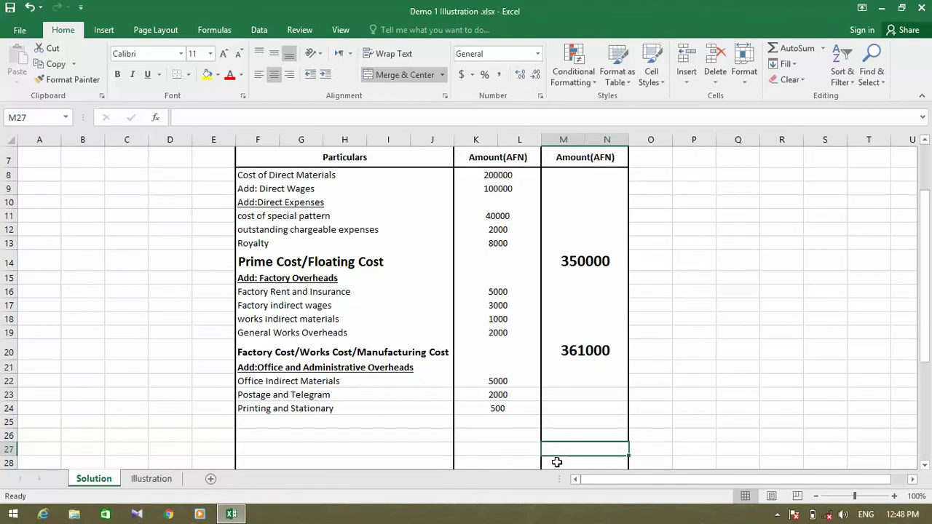
key(Up)
key(Up)
key(Left)
key(Left)
key(Left)
key(Left)
key(Left)
key(Left)
key(Left)
key(Left)
key(Up)
key(Up)
key(Up)
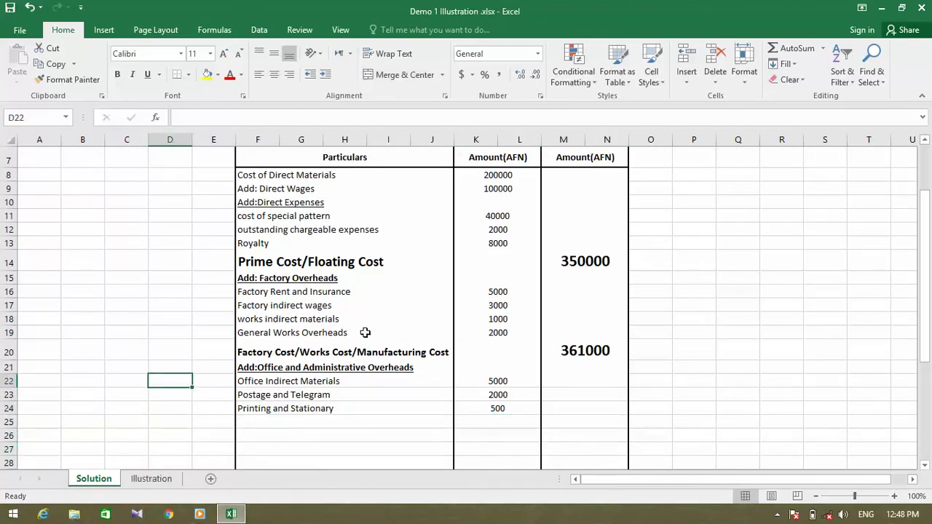
- Try a larger font size on the Factory Cost/Works Cost/Manufacturing Cost heading in F20
click(305, 352)
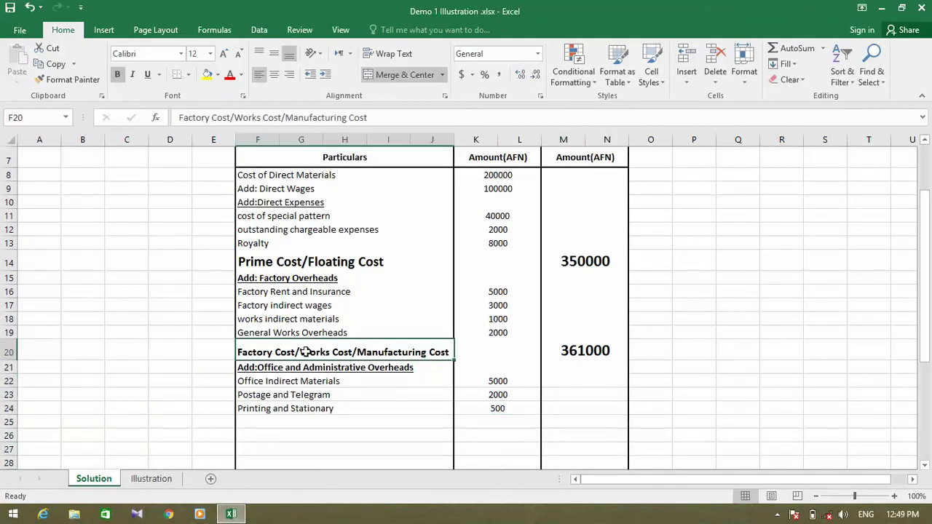
click(223, 54)
click(238, 55)
click(295, 372)
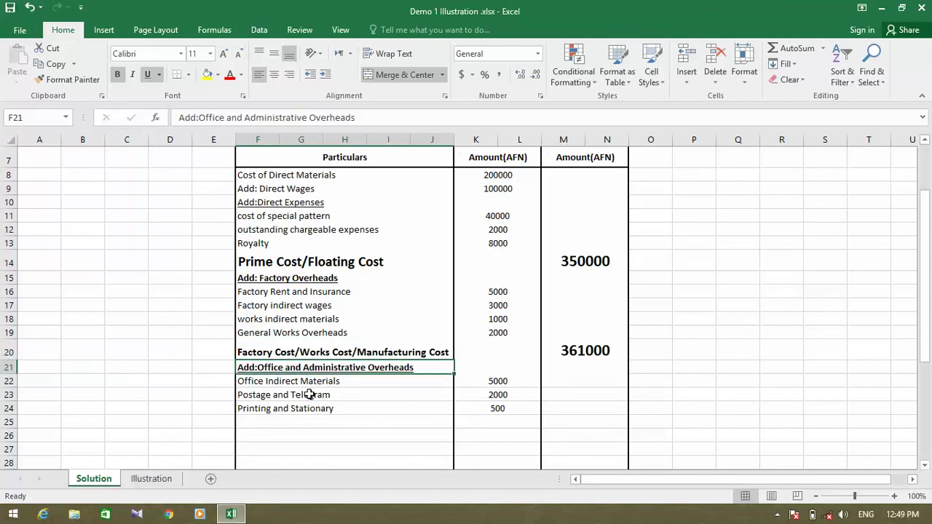
- Enter "Cost of Production" in F25, below Printing and Stationary
click(276, 427)
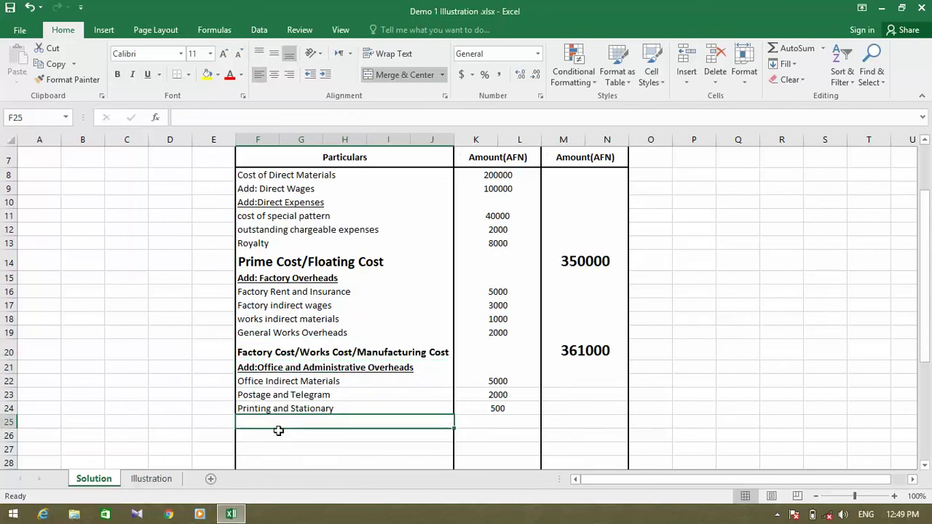
text(C)
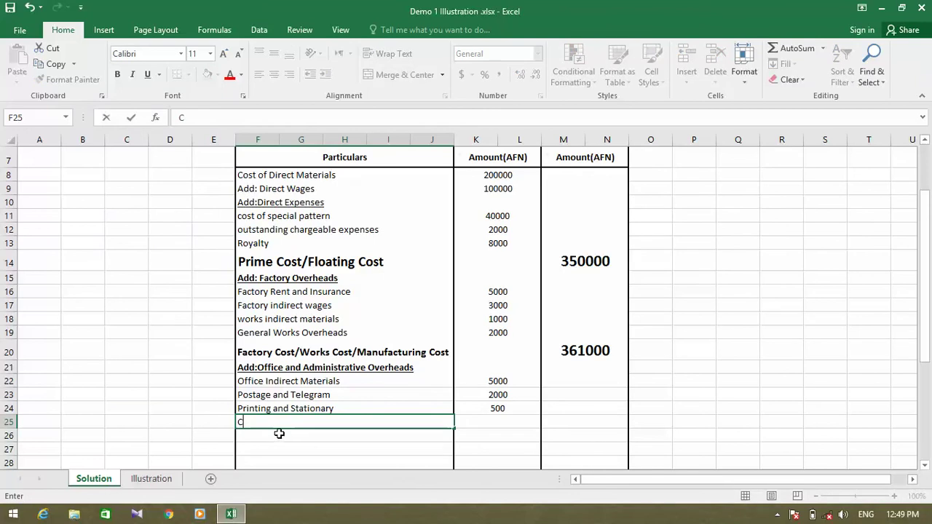
text(ost of Producvtion)
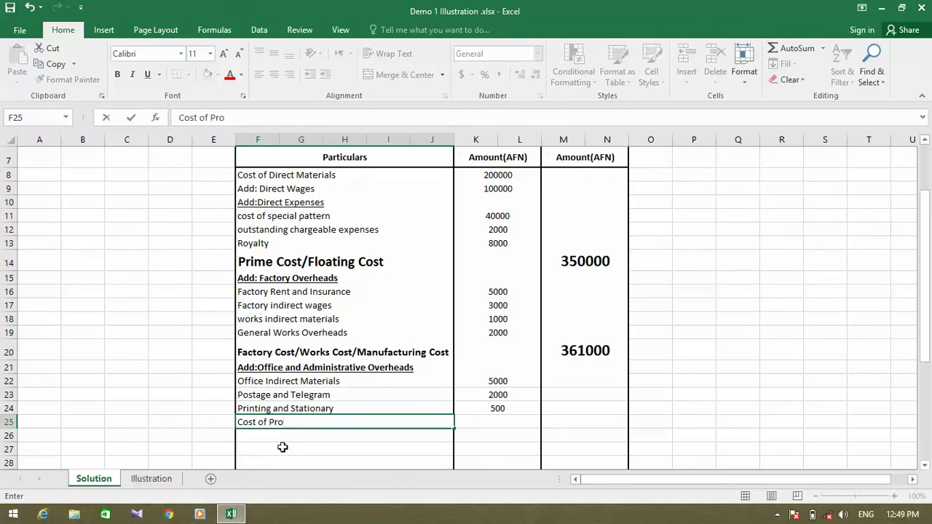
key(BackSpace)
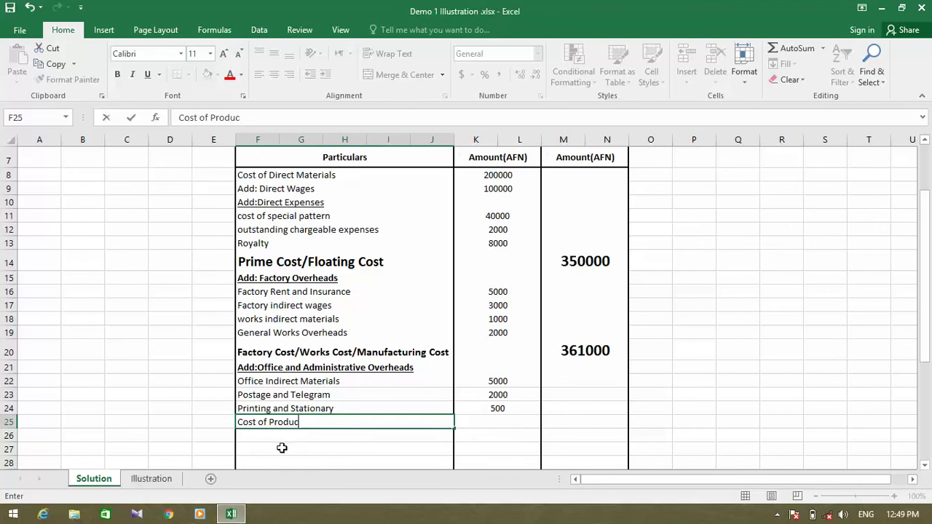
text(tion)
key(Return)
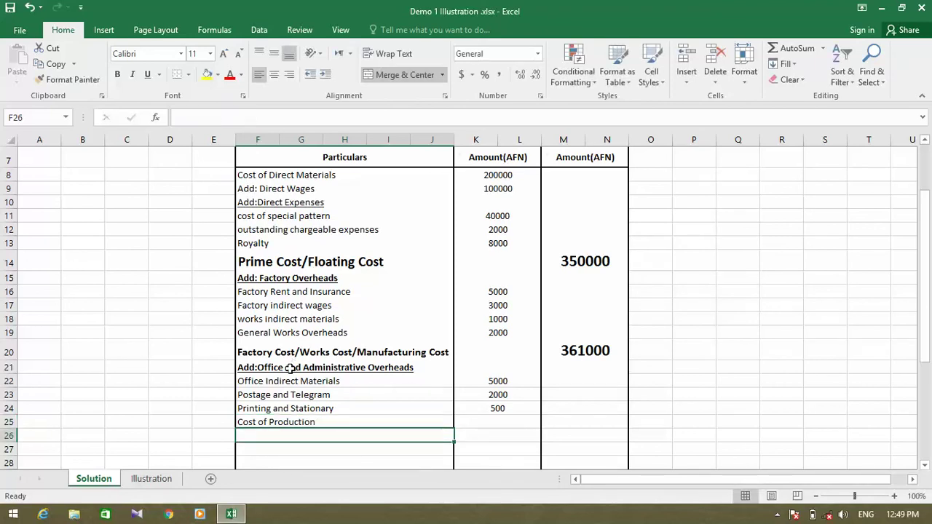
- Copy the formatting of the Prime Cost/Floating Cost heading in F14 to Cost of Production in F25
click(284, 260)
click(86, 79)
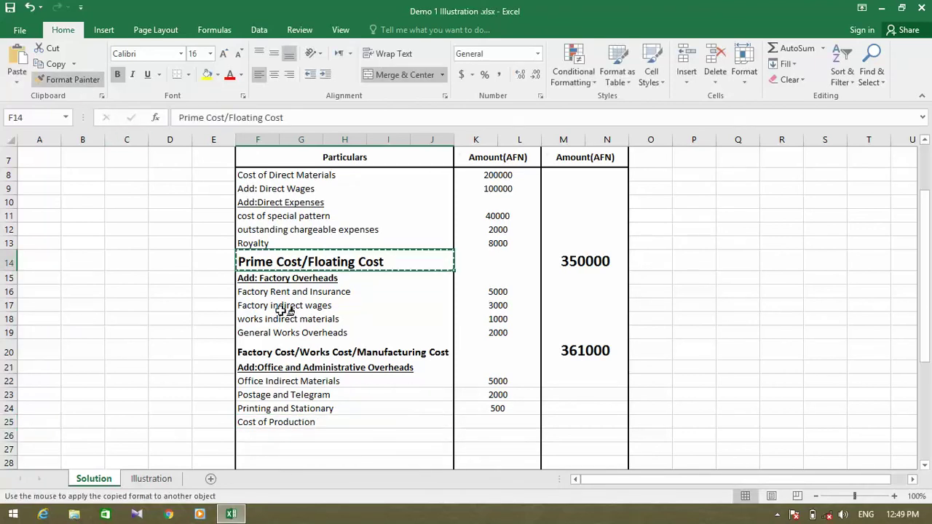
click(289, 417)
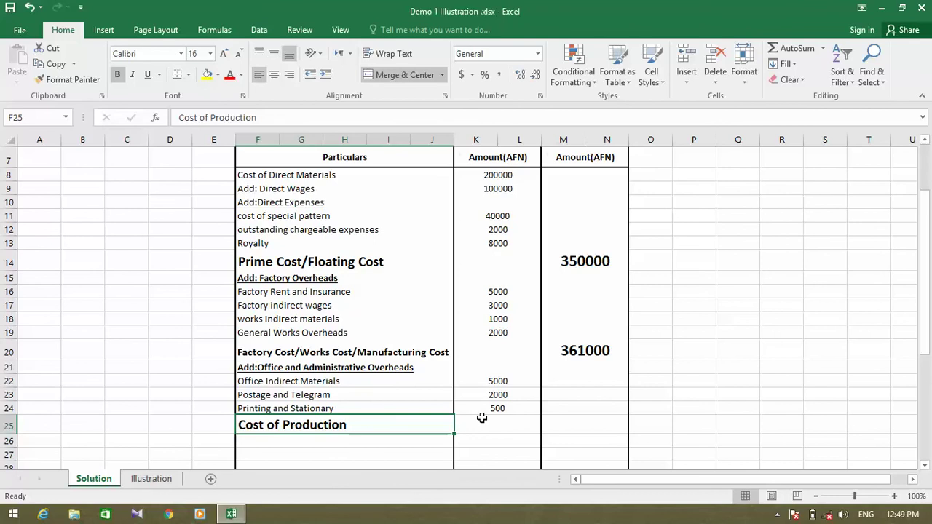
click(502, 426)
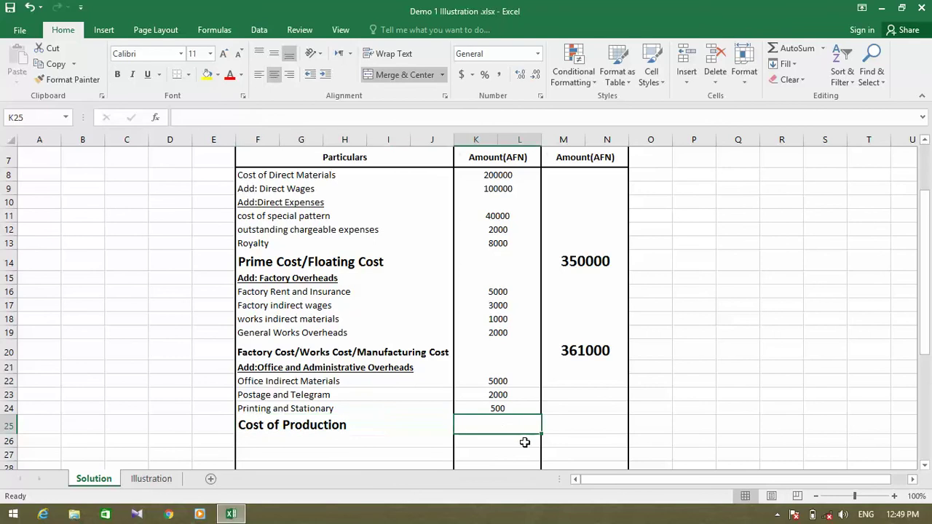
click(575, 427)
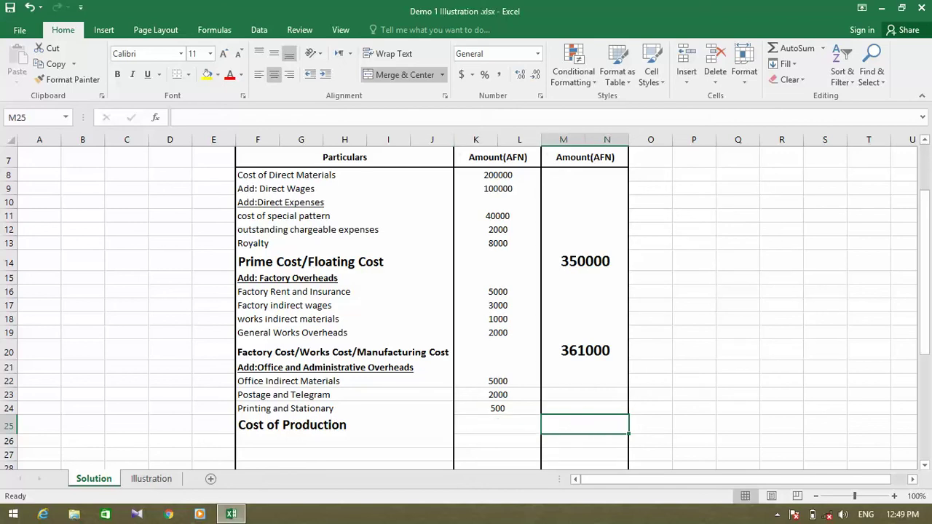
click(305, 433)
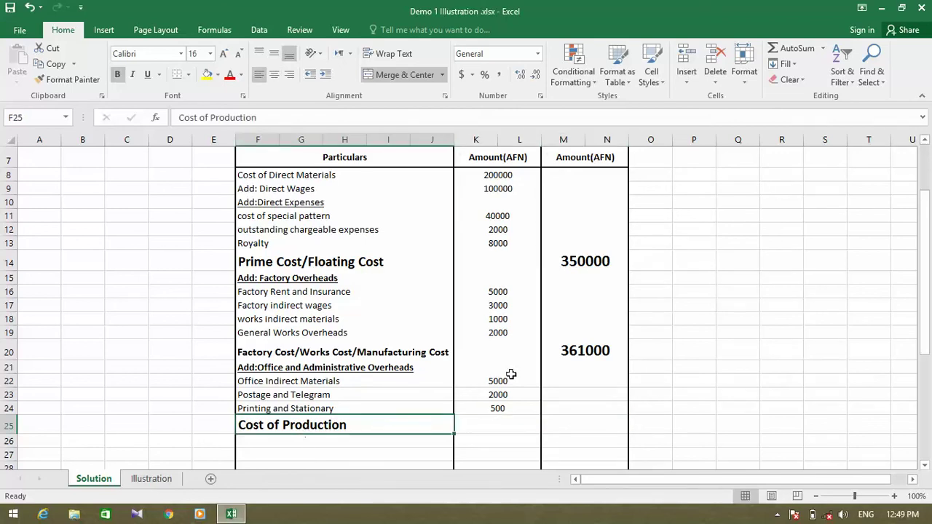
- Enter the Cost of Production formula =M20+K22+K23+K24 in M25
click(559, 423)
text(=)
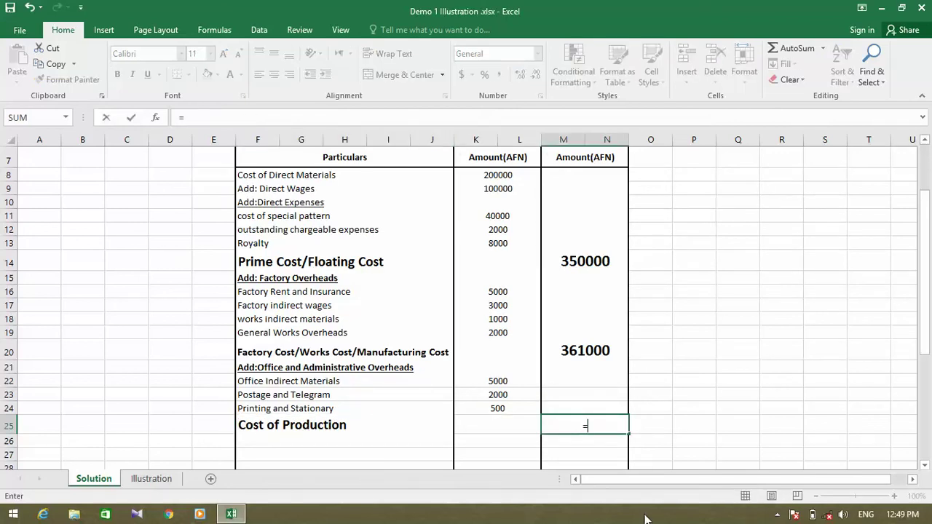
key(Up)
key(Up)
key(Up)
key(Up)
key(Up)
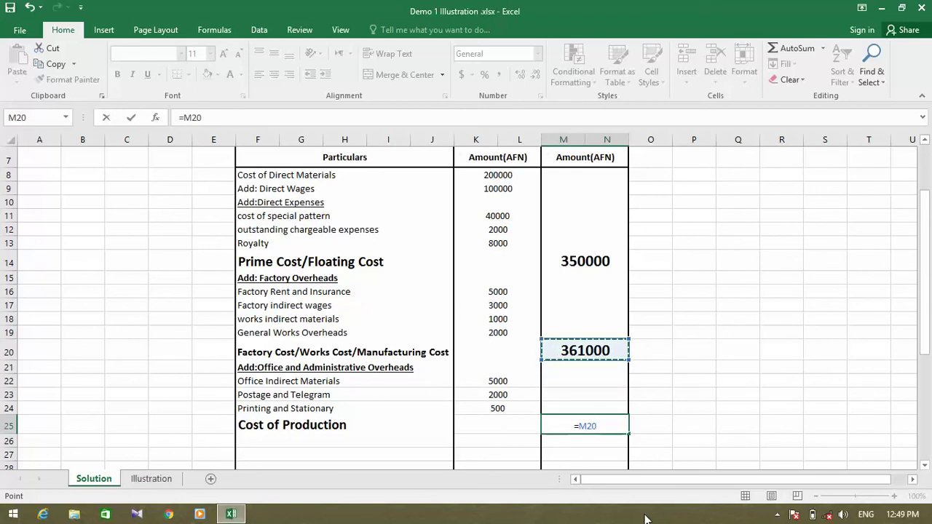
text(+)
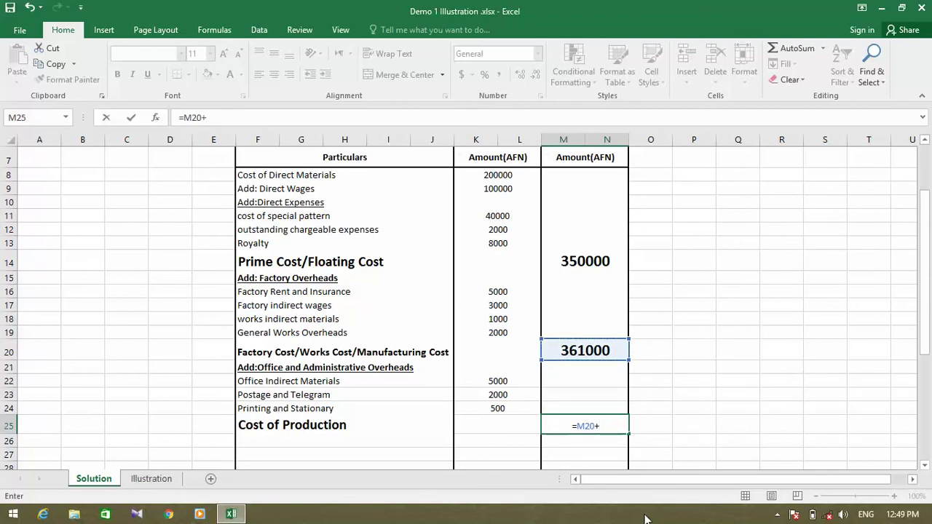
key(Left)
key(Down)
key(Down)
text(+)
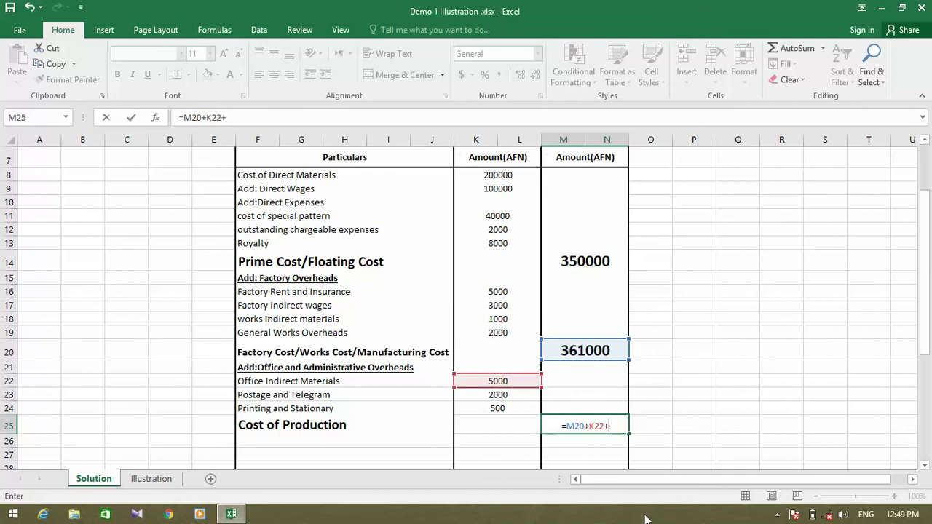
key(Down)
key(Down)
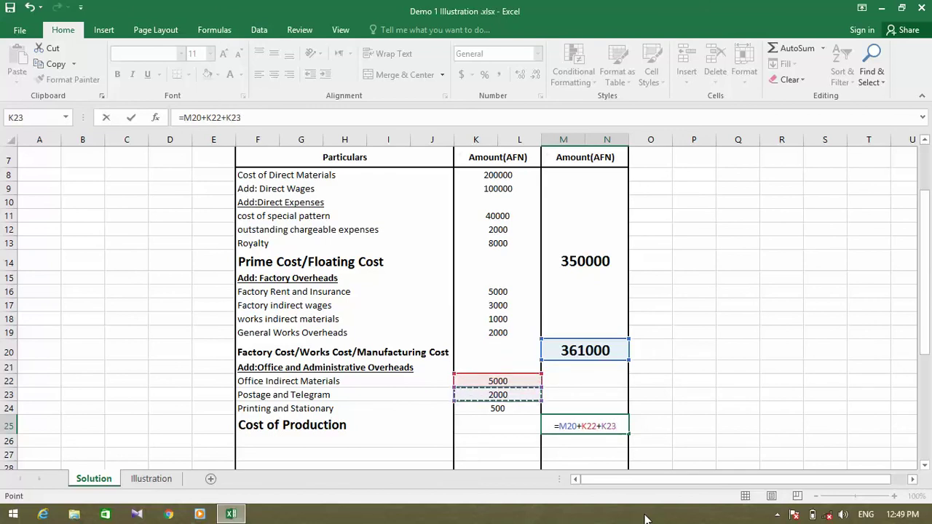
text(+)
key(Down)
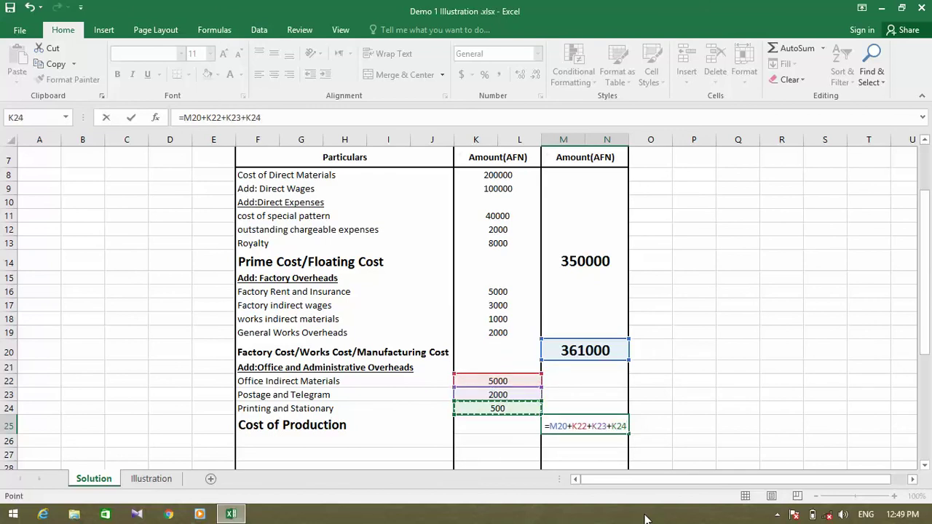
text(+)
key(BackSpace)
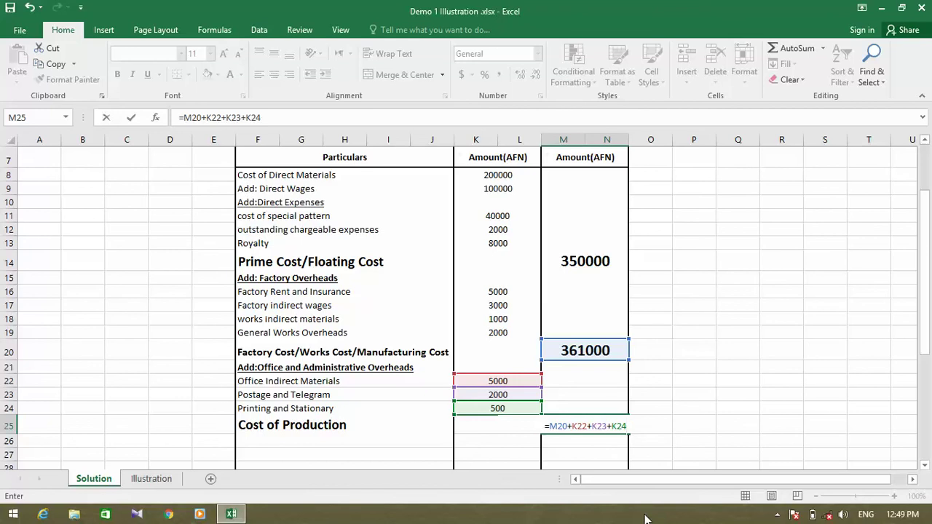
key(Return)
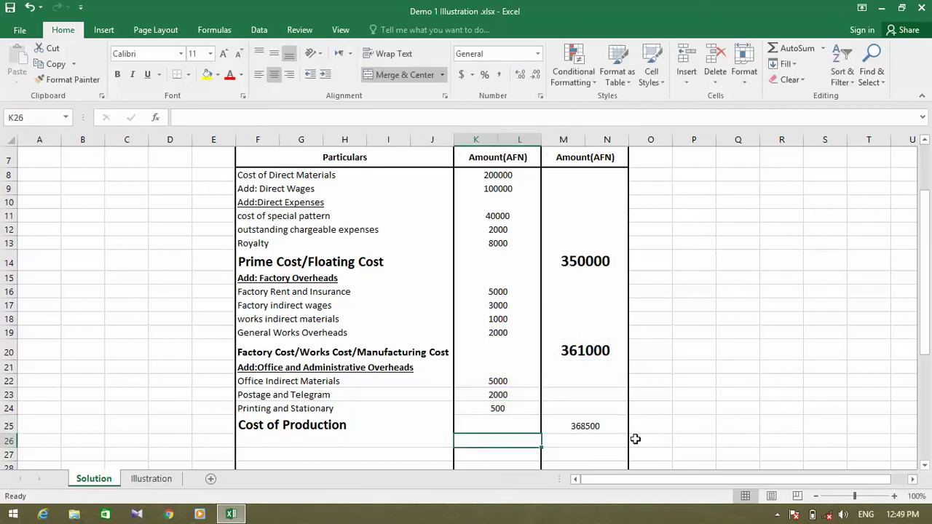
- Copy the formatting of the factory cost amount in M20 to the Cost of Production amount in M25
click(607, 426)
click(580, 351)
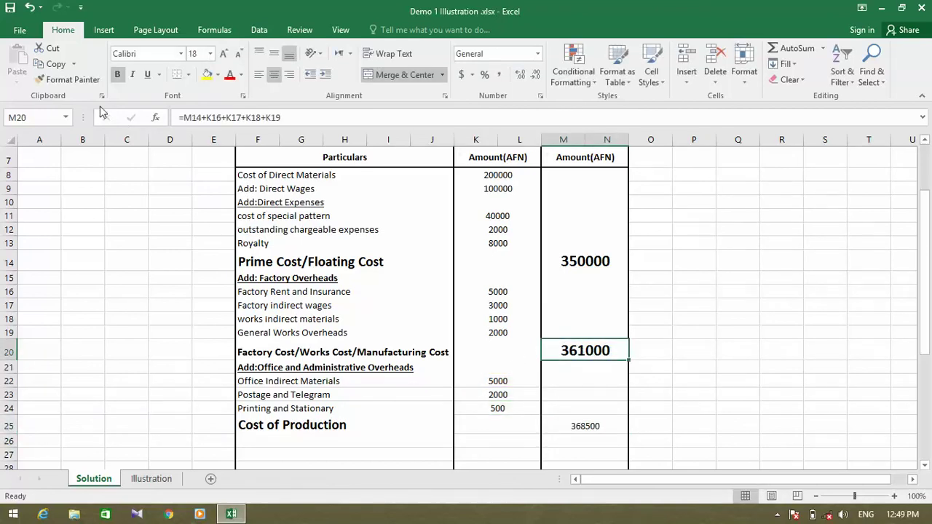
click(86, 78)
click(593, 426)
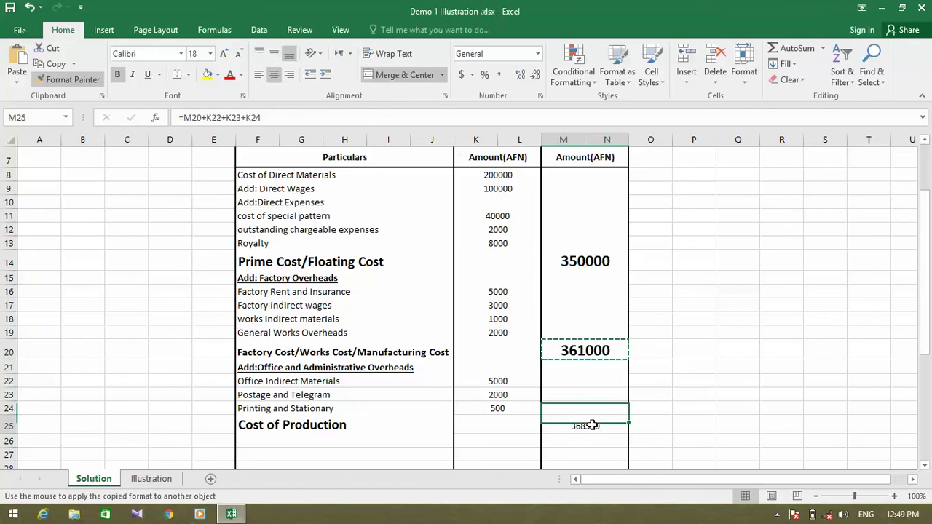
click(302, 446)
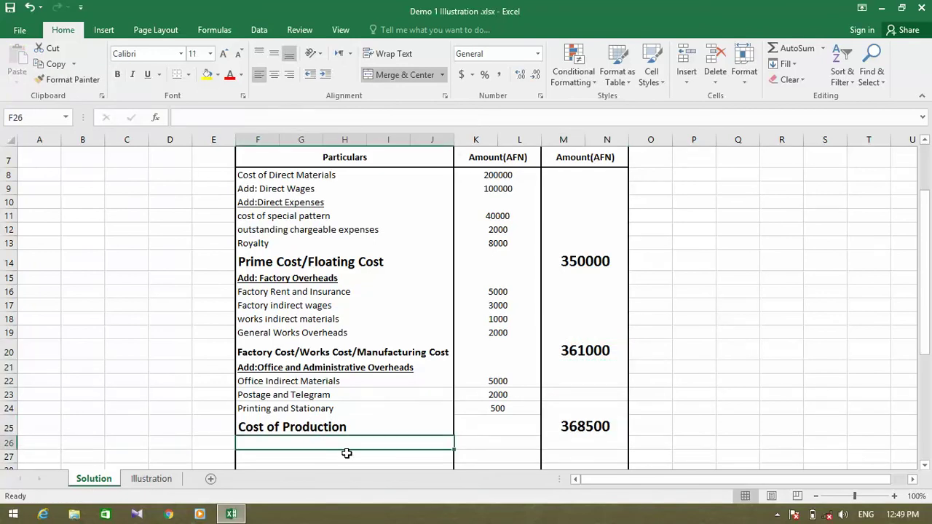
scroll(347, 453, down, 1)
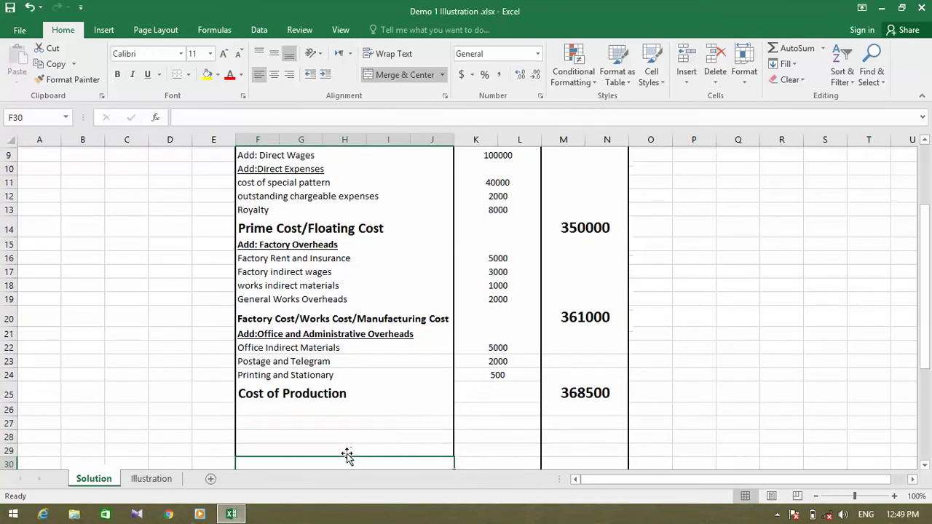
click(281, 391)
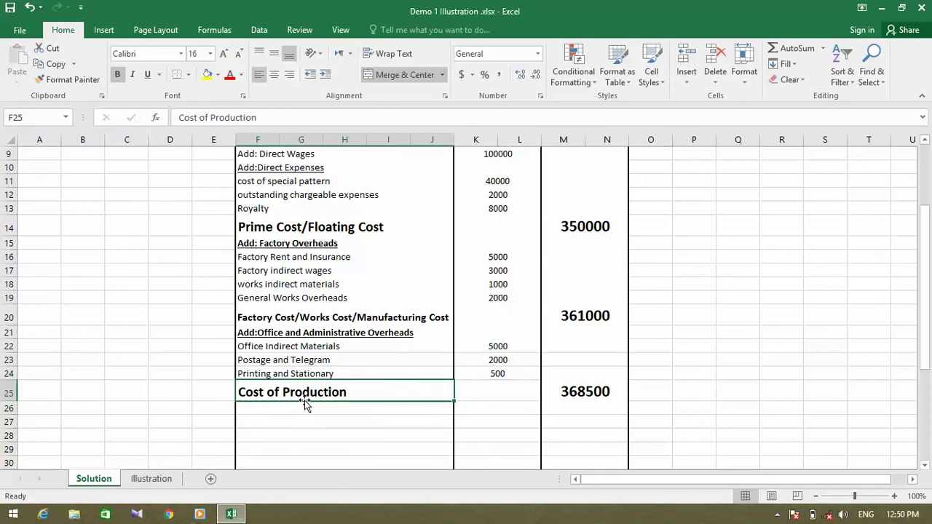
click(586, 390)
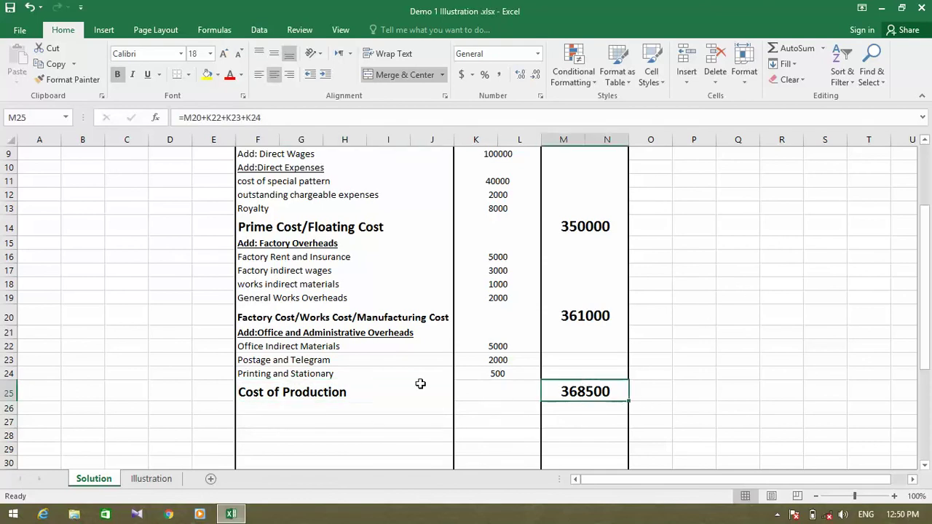
click(305, 390)
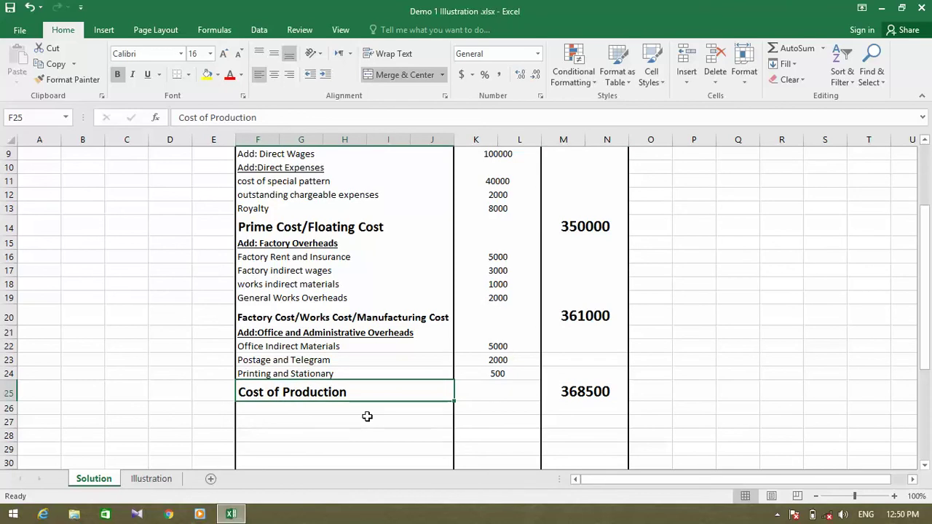
click(568, 387)
click(345, 388)
- Enter "Add:" in F26, and fill "3. Selling and Distribution Overheads" on the Illustration sheet with yellow
click(277, 405)
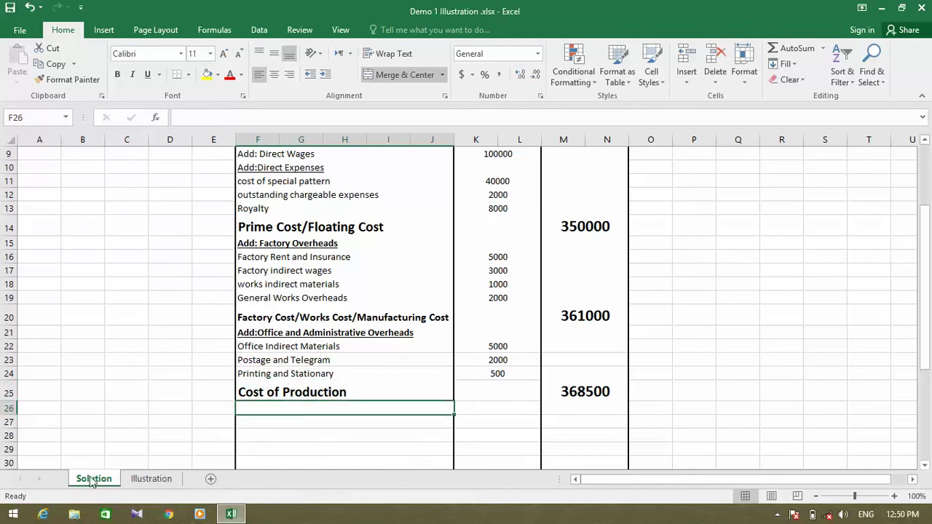
text(Add:)
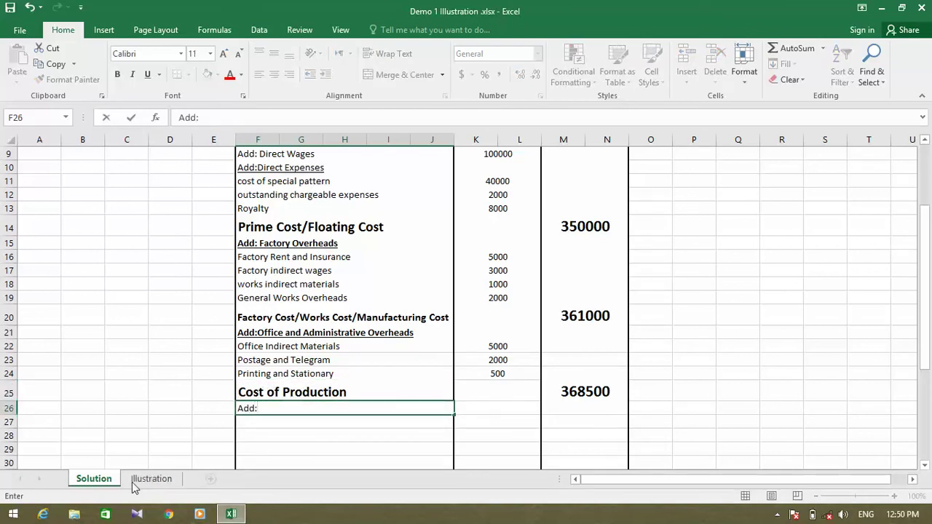
click(138, 479)
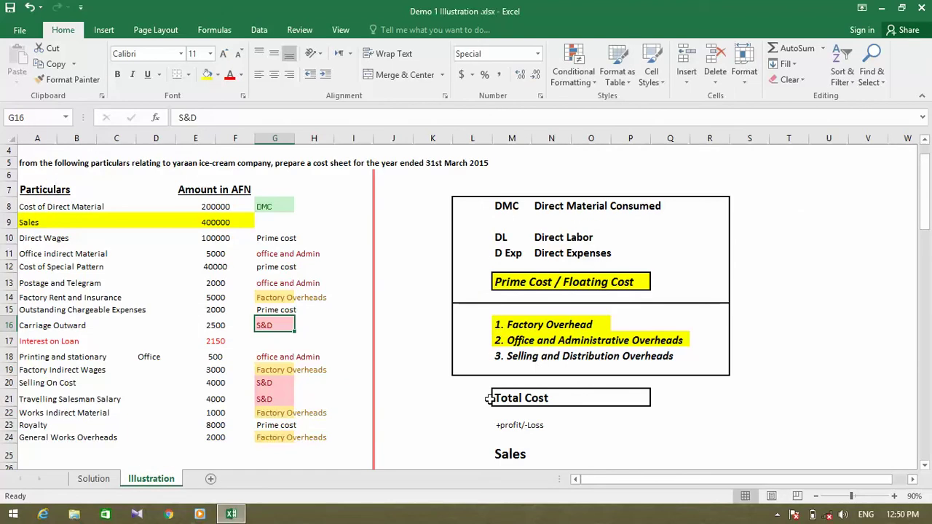
drag(513, 357, 676, 351)
click(207, 75)
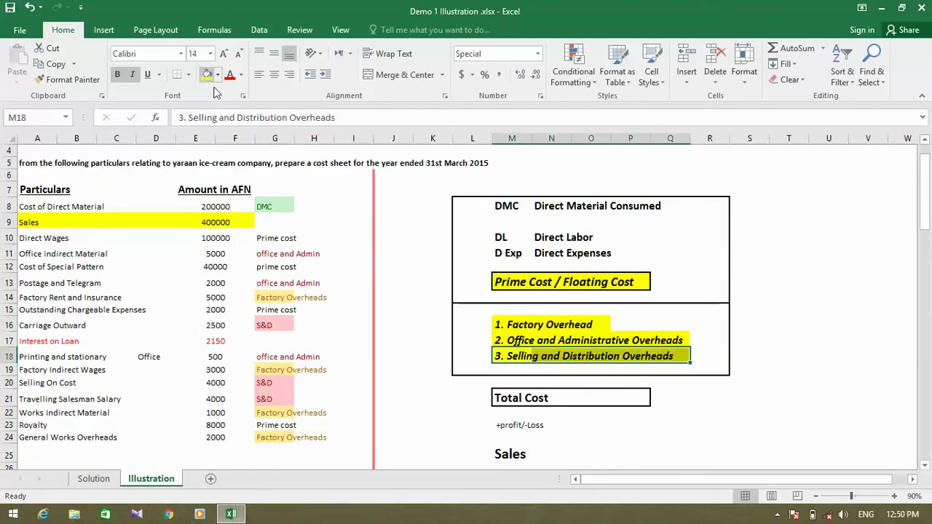
click(432, 367)
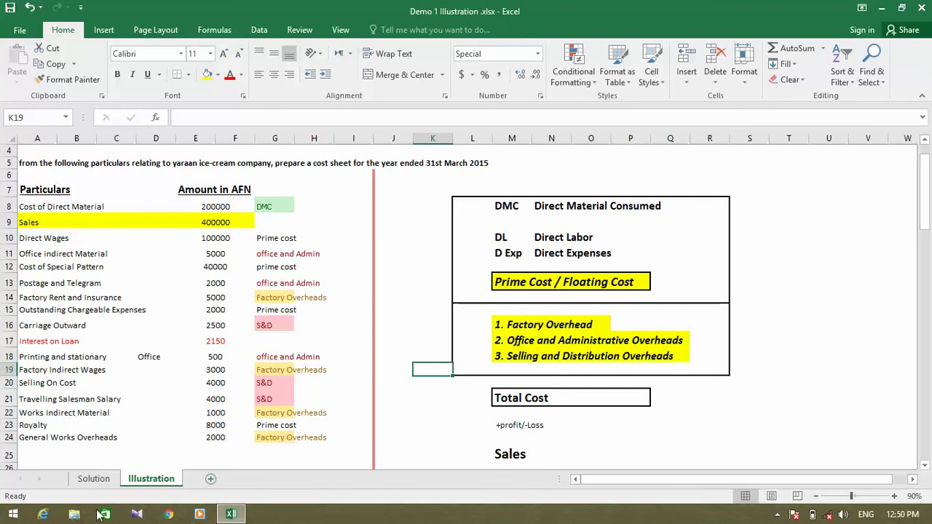
- Complete the heading in F26 of the Solution sheet as "Add: Selling and Distribution Overheads"
click(93, 480)
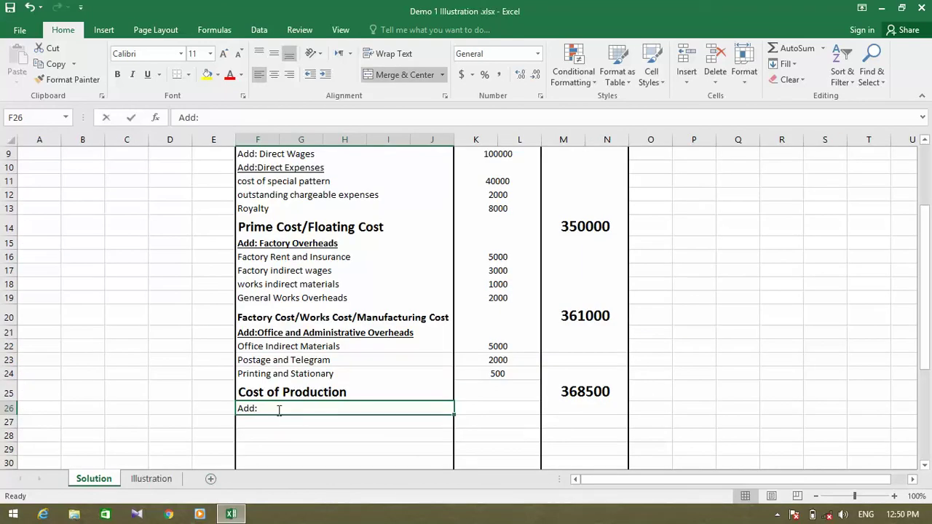
key(F2)
text(See)
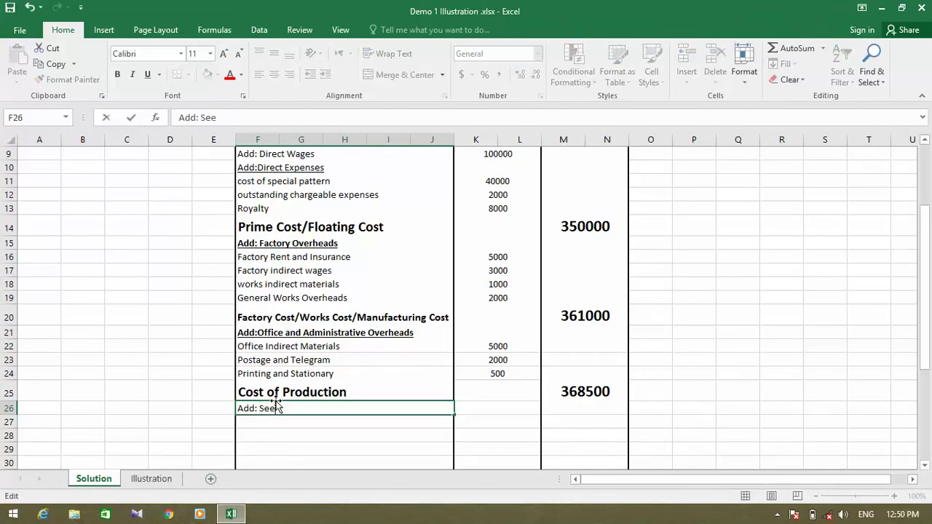
key(BackSpace)
text(lling and )
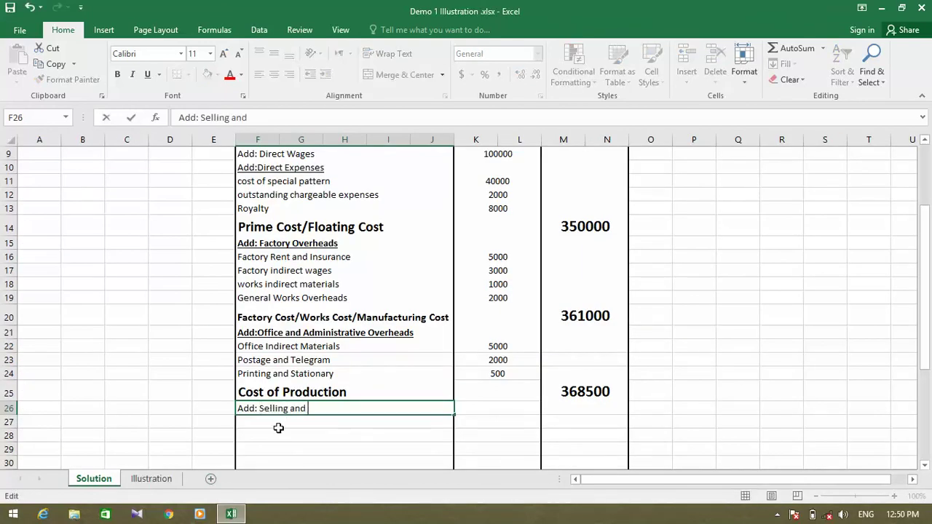
text(Distribut)
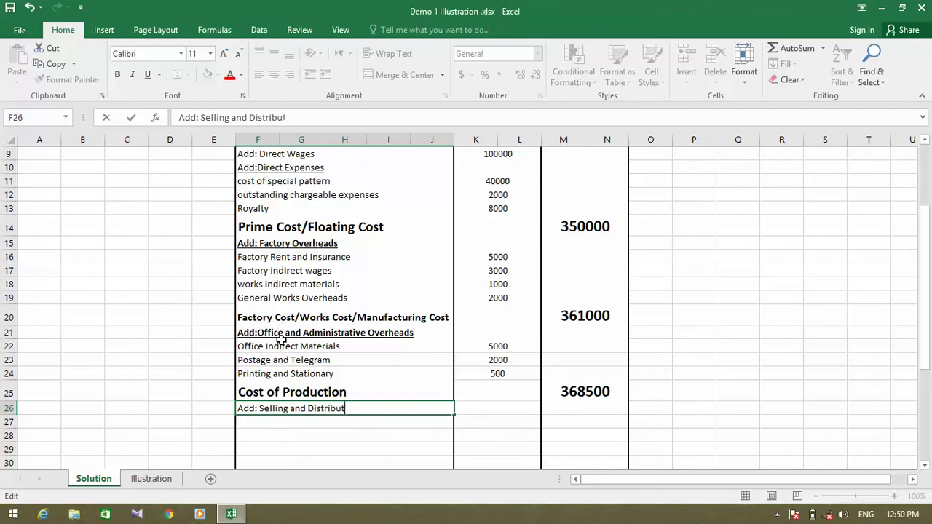
text(ion Overheads)
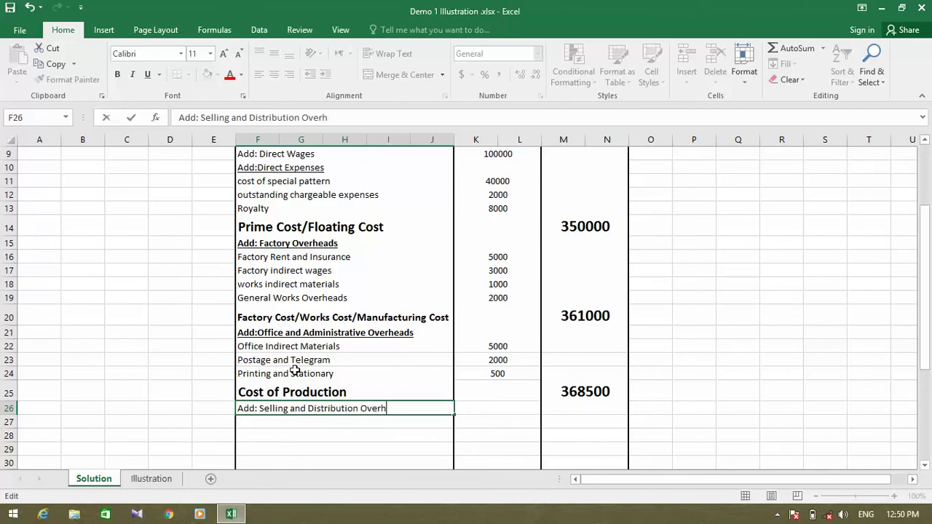
key(Return)
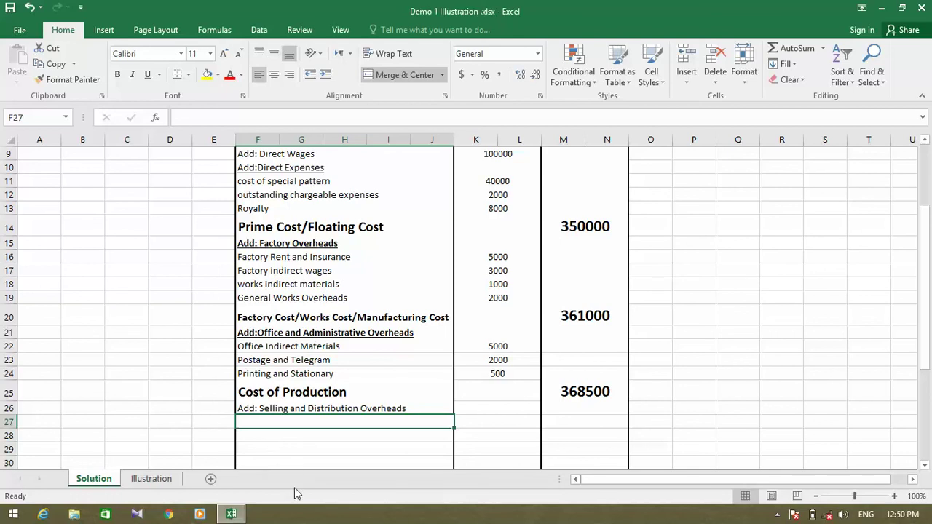
- Underline and bold the Selling and Distribution Overheads heading in F26
click(267, 408)
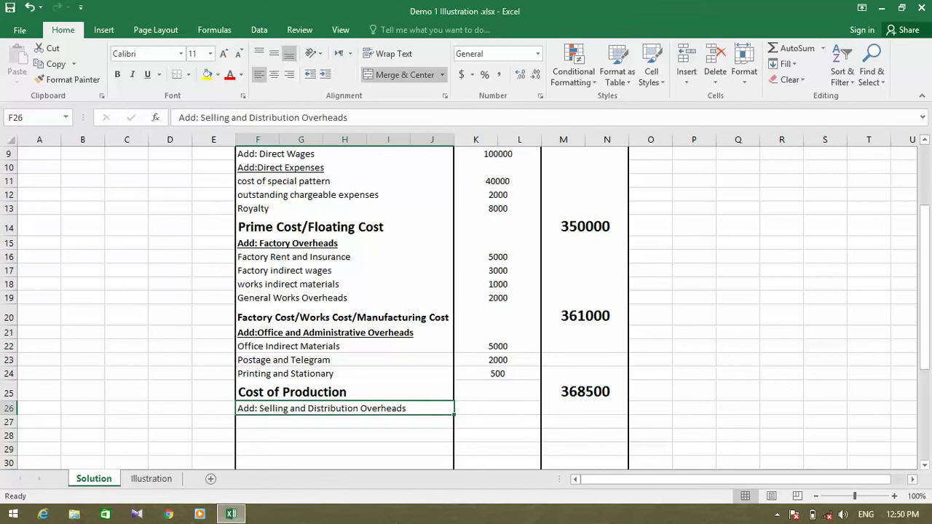
text(U)
key(ctrl+z)
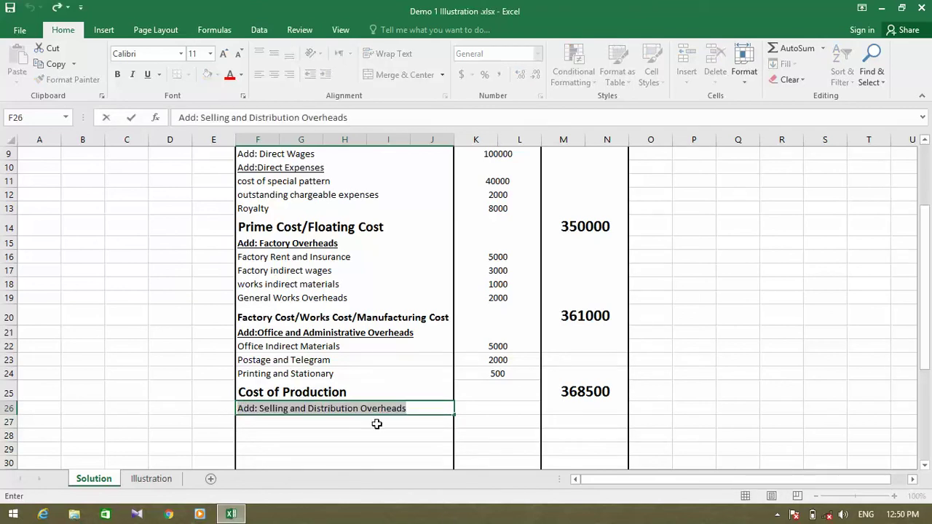
click(302, 421)
click(293, 408)
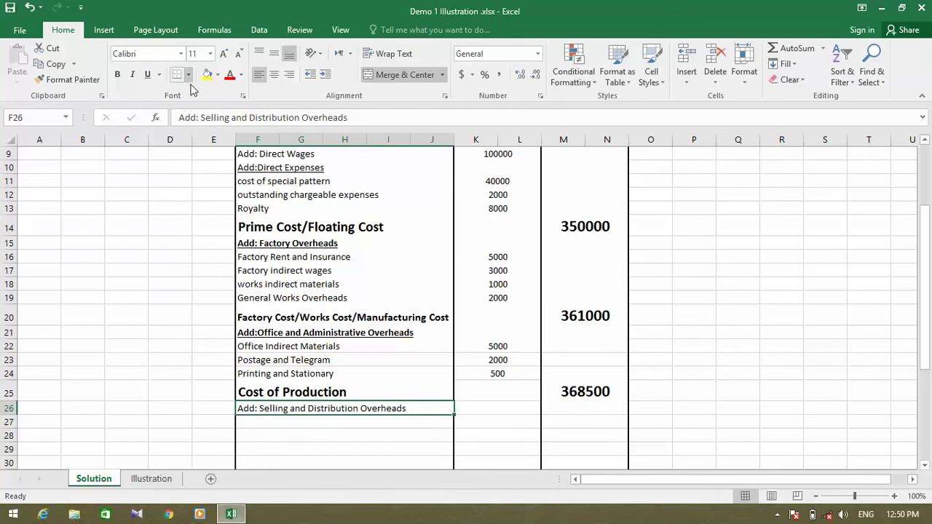
click(274, 422)
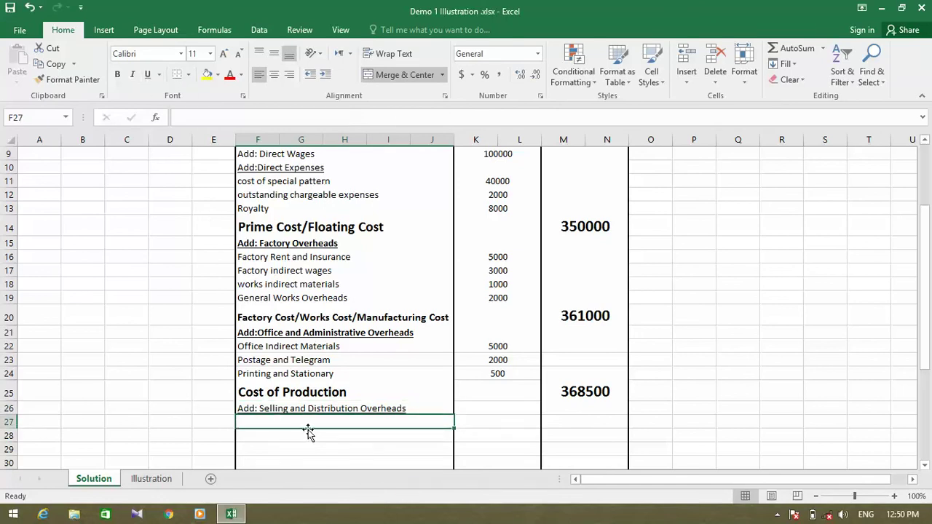
click(286, 411)
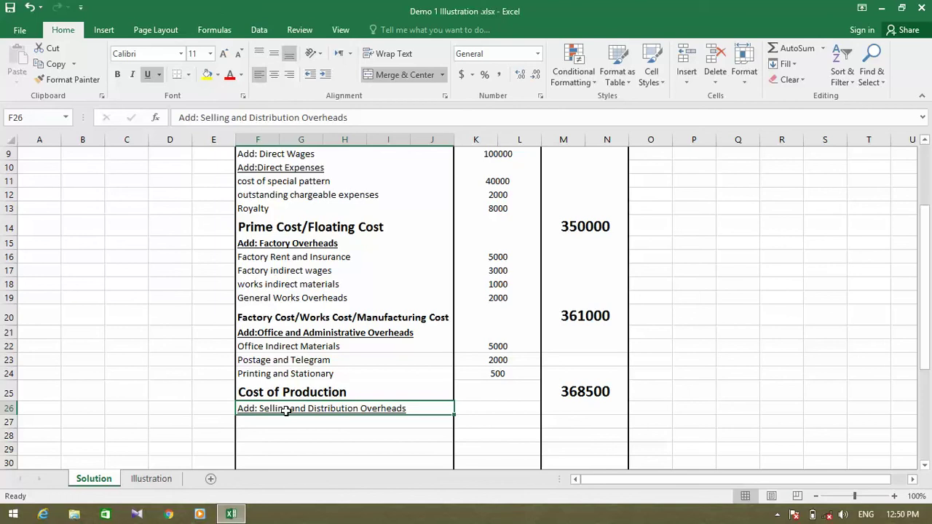
key(ctrl+b)
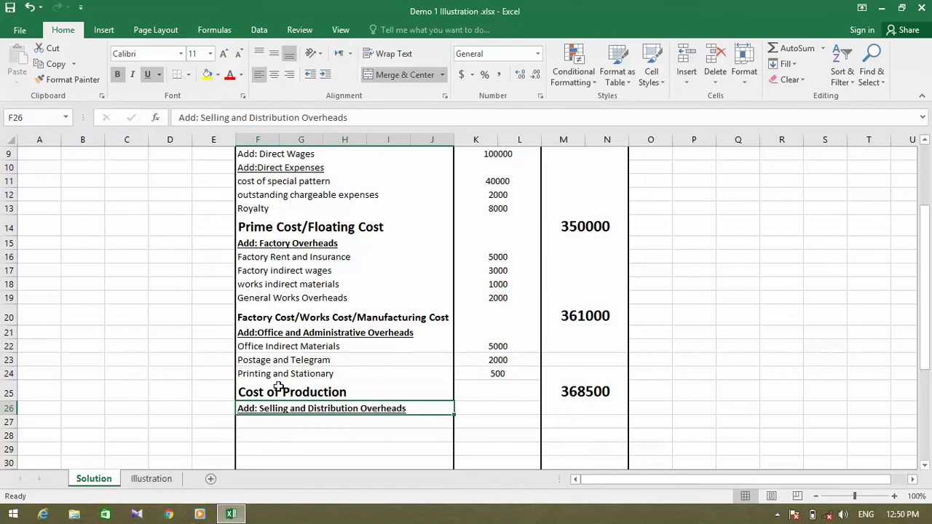
click(272, 423)
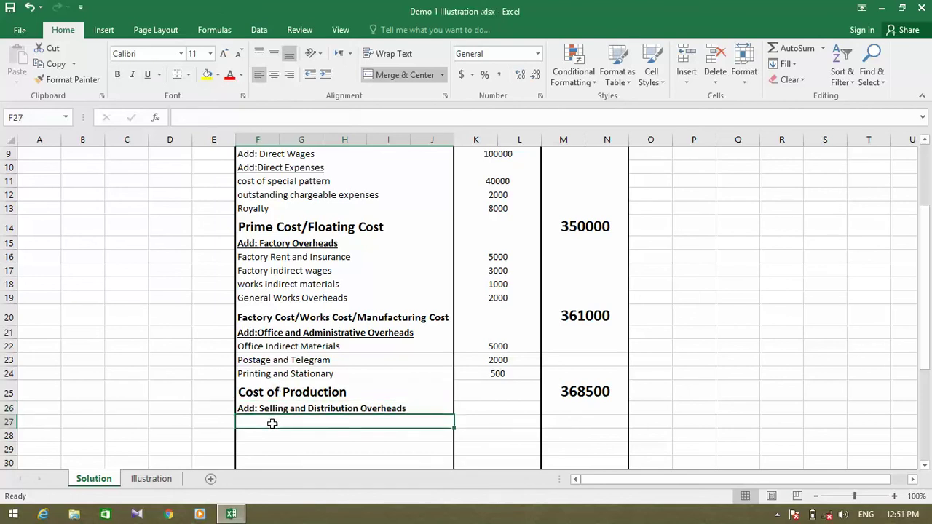
- Go through the classifications in column G of the Illustration sheet from row 8 down to the first S&D item
click(144, 480)
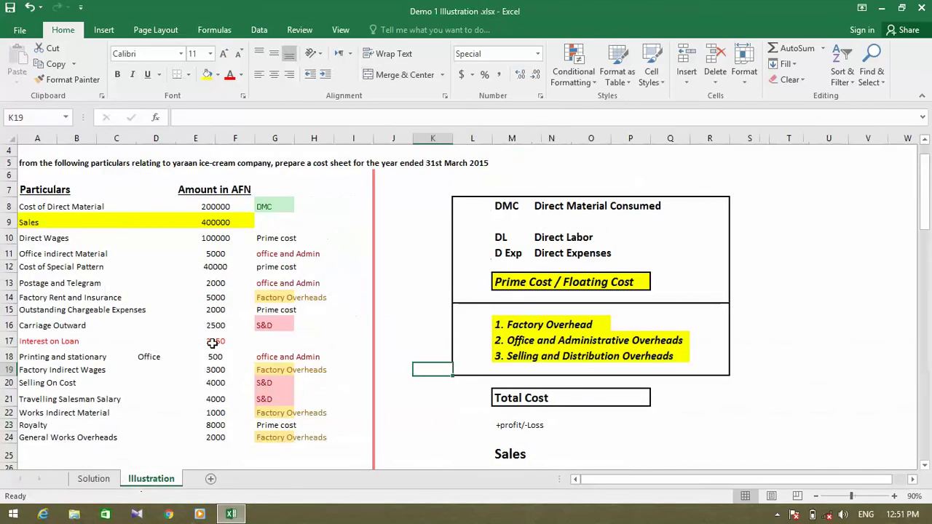
click(276, 207)
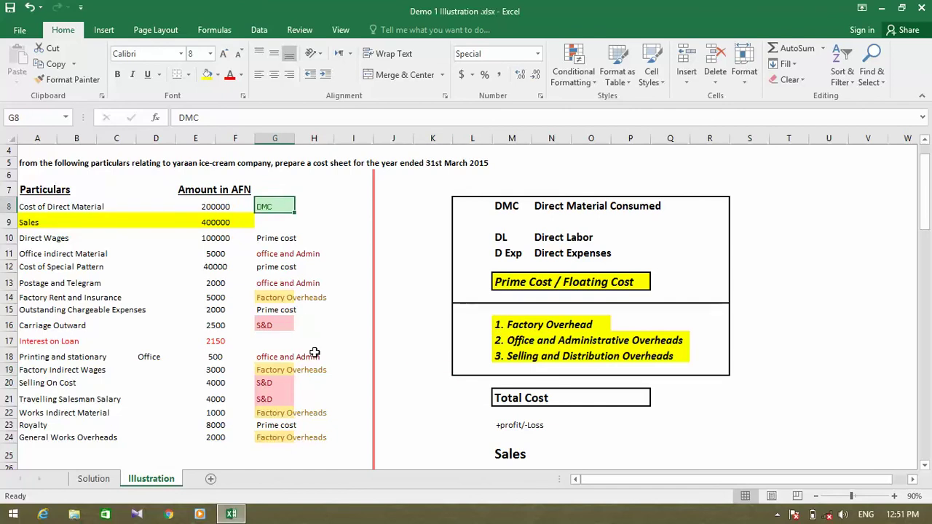
key(Down)
key(Down)
key(Down)
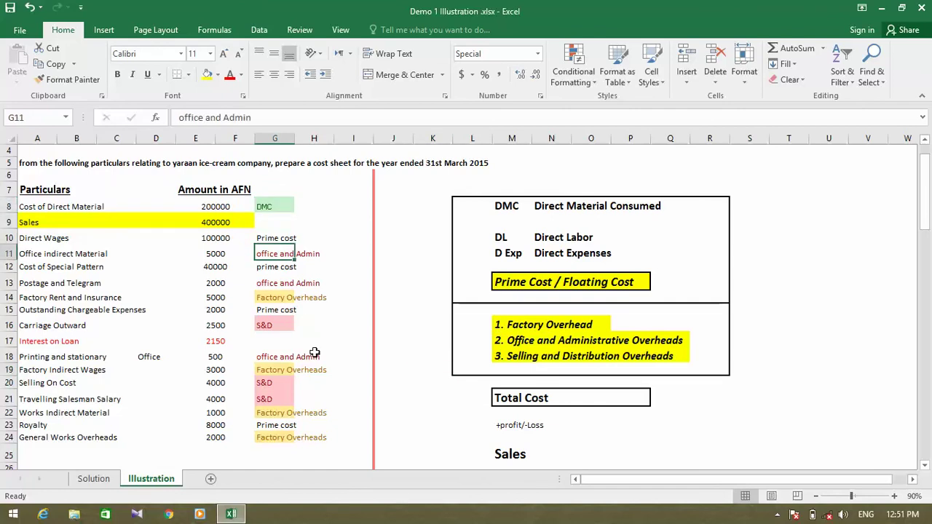
key(Up)
key(Down)
key(Down)
key(Down)
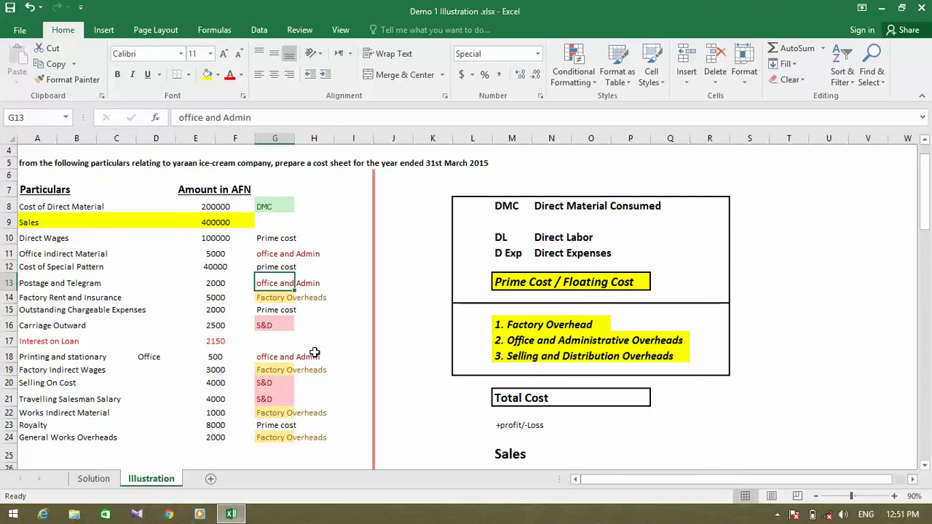
key(Down)
key(Down)
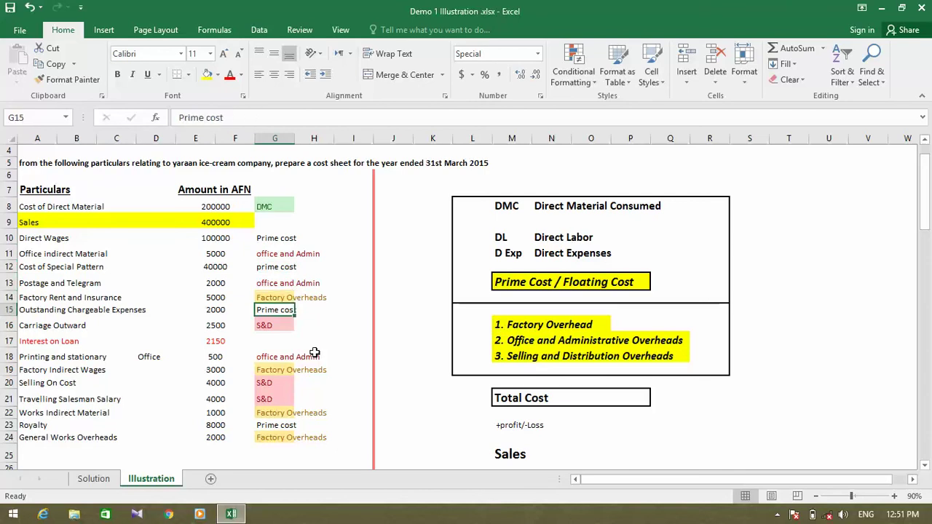
key(Down)
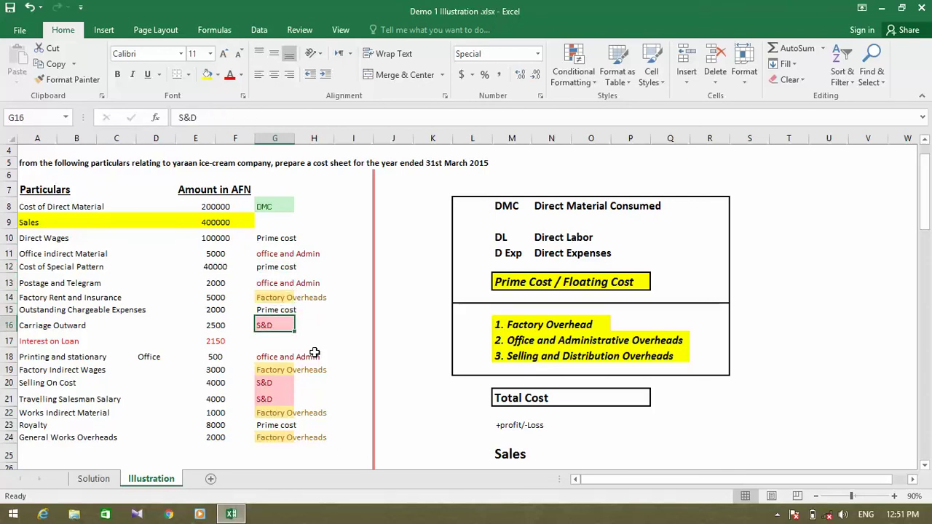
- Examine the name and amount of the Carriage Outward item in row 16 of the Illustration sheet
key(Left)
key(Left)
key(Left)
key(Left)
key(Left)
key(Left)
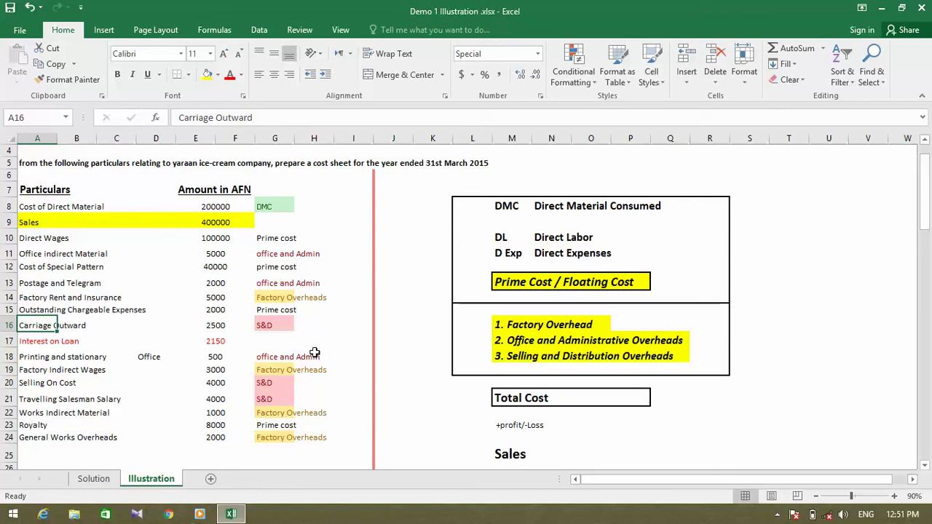
key(Right)
key(Right)
key(Right)
key(Right)
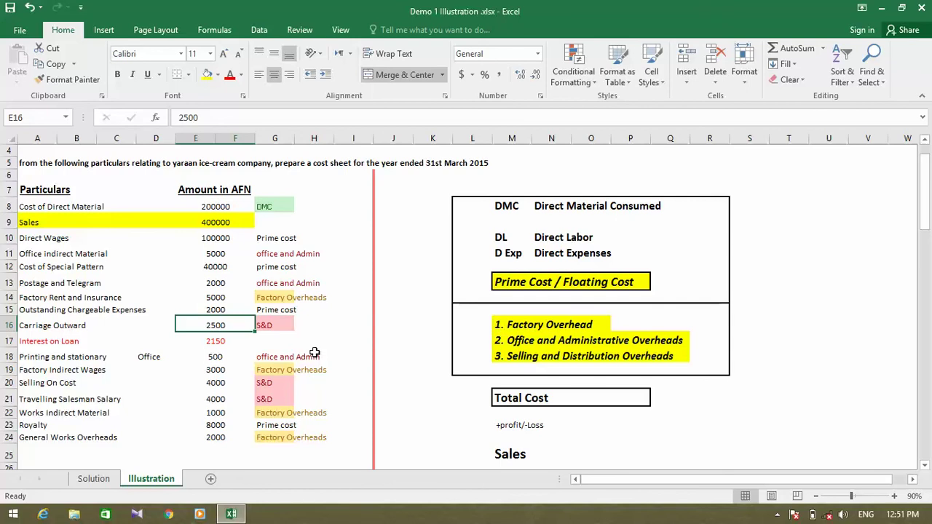
key(Left)
key(Right)
key(Right)
key(Right)
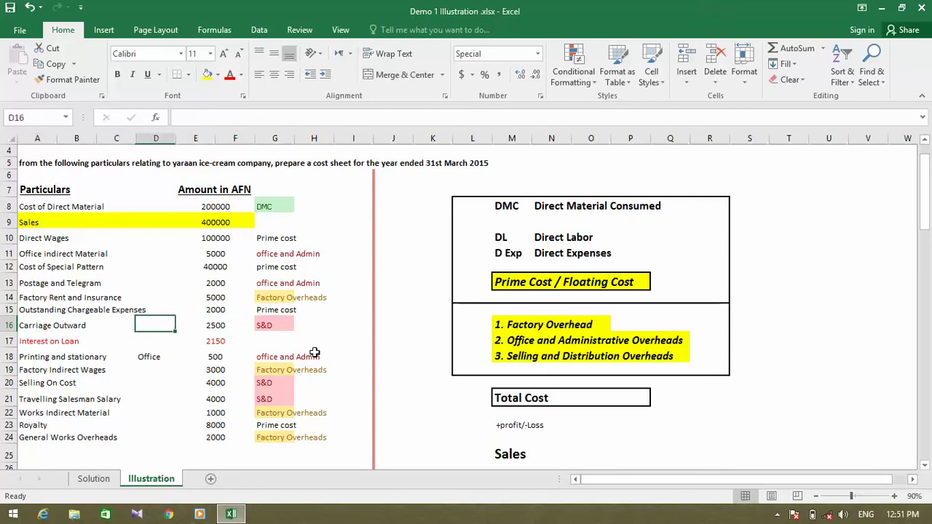
key(Right)
key(Left)
key(Left)
key(Left)
key(Left)
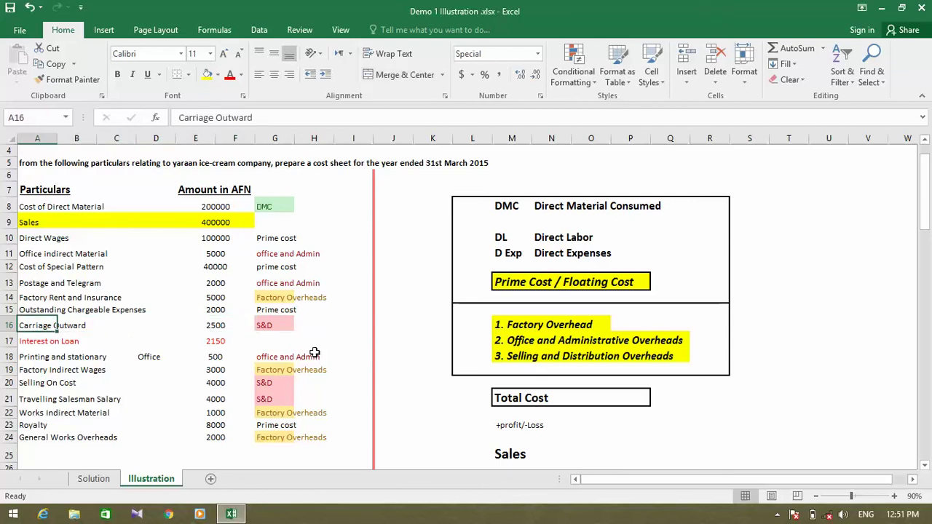
- On the Solution sheet, enter "Carriage outward" in F27 with the amount 2500 in K27
click(98, 478)
text(Ca)
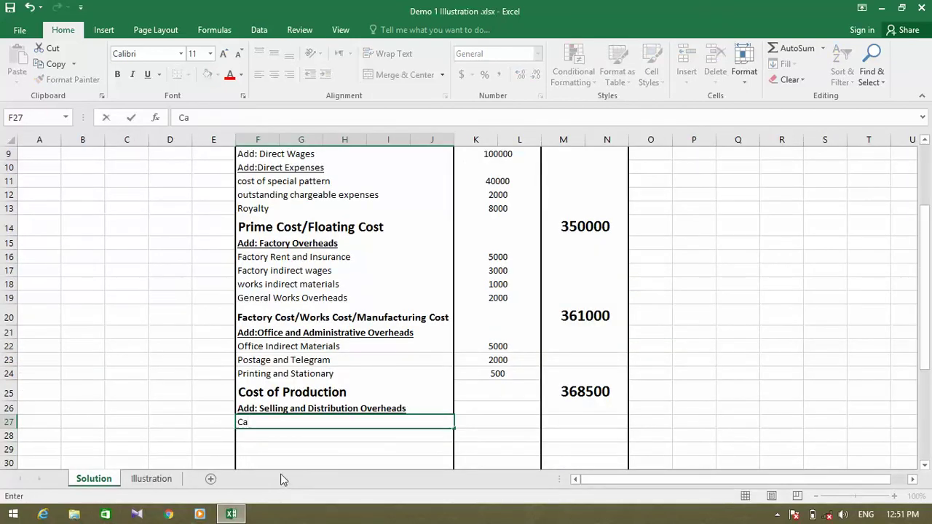
text(rriage outward)
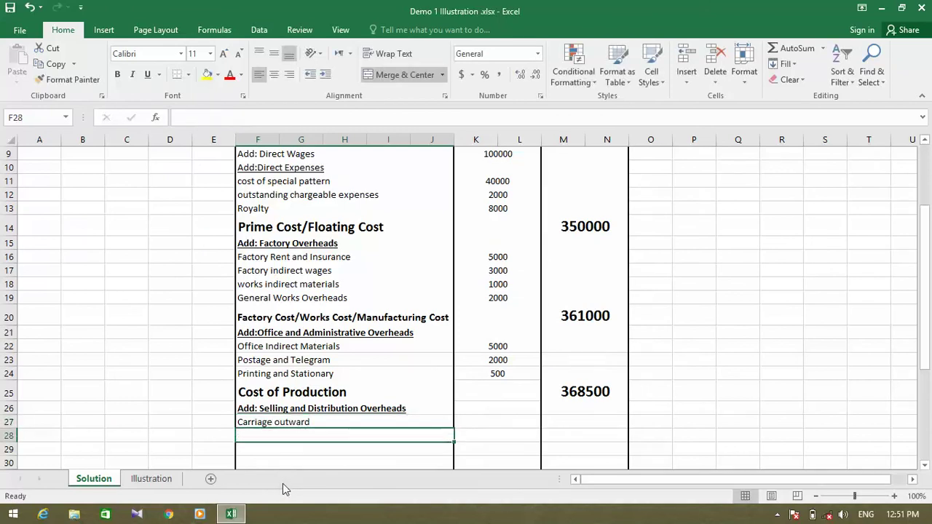
key(Tab)
text(2500)
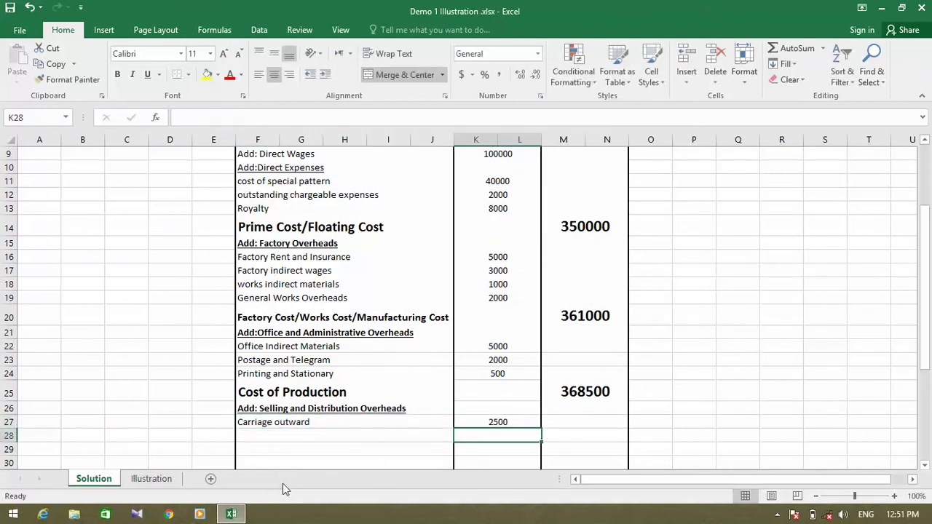
key(Return)
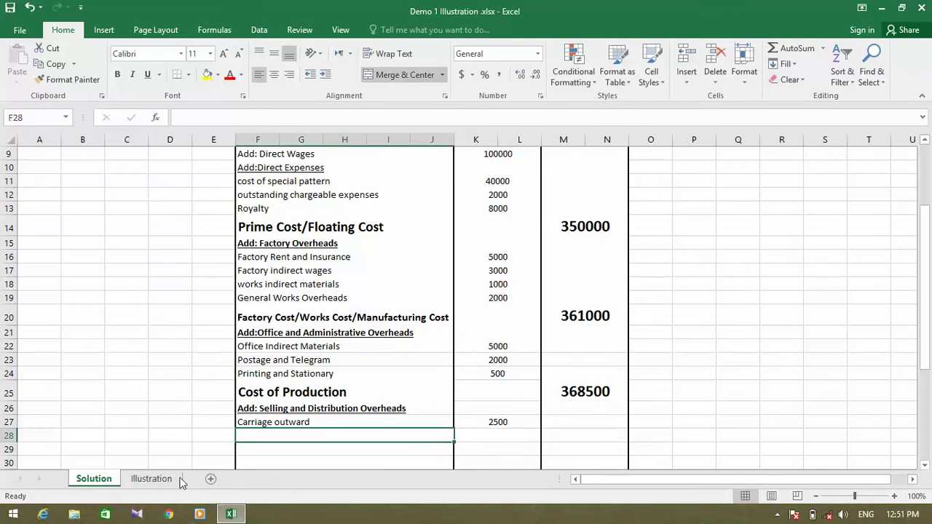
- Look through column G of the Illustration sheet below row 16 for the next S&D item and examine its name and amount
click(161, 479)
click(281, 331)
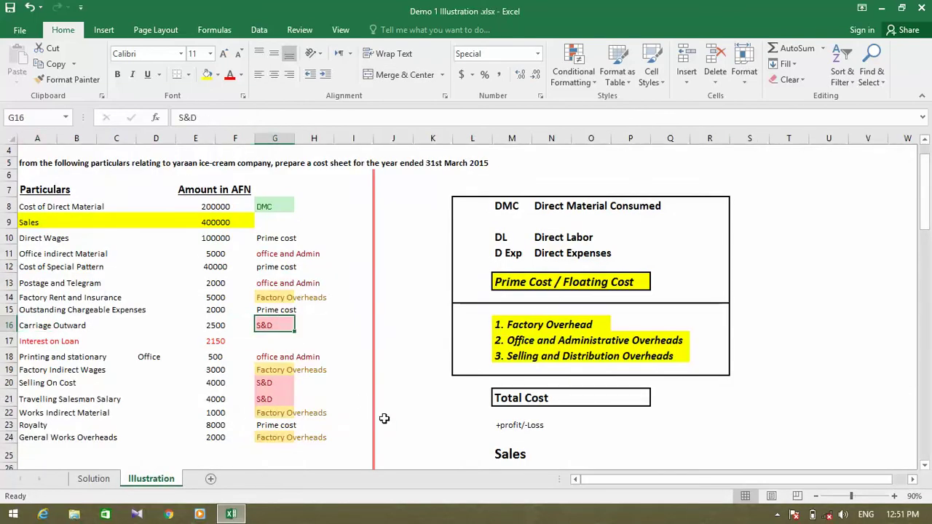
key(Down)
key(Down)
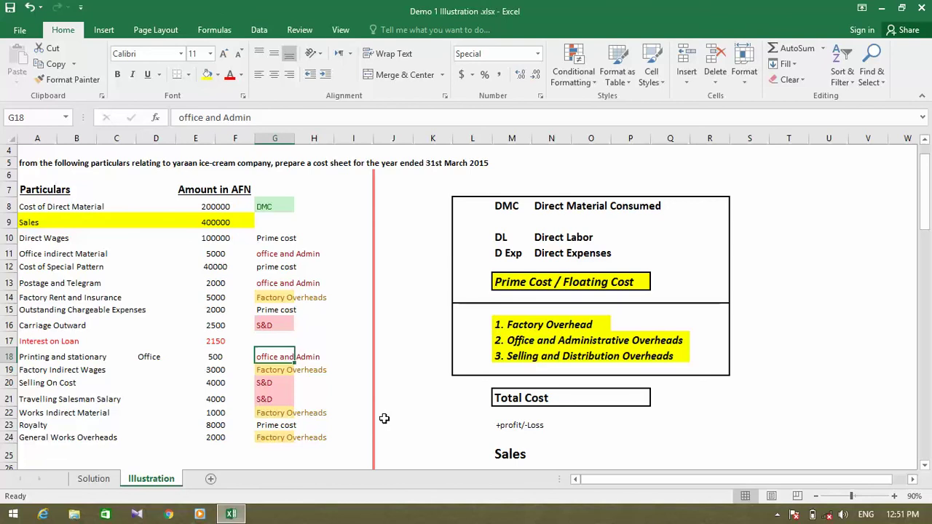
key(Down)
key(Down)
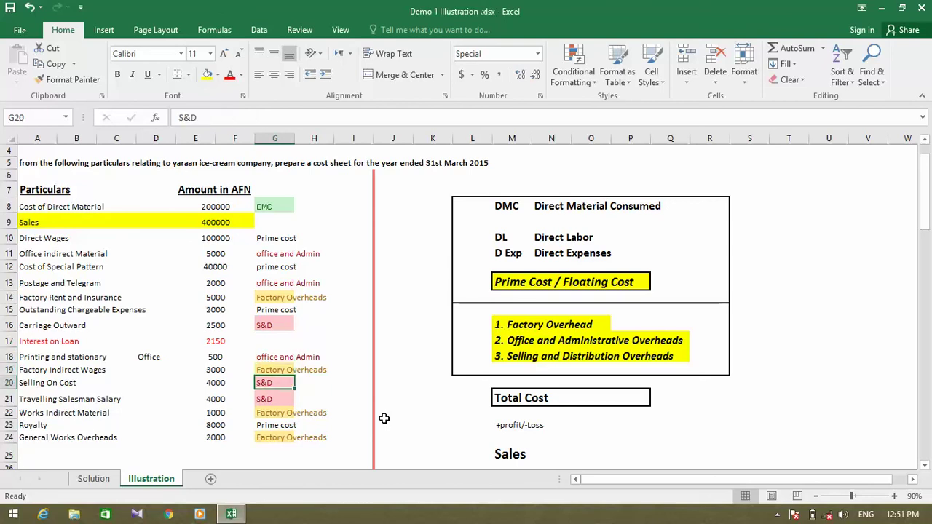
key(Left)
key(Left)
key(Left)
key(Left)
key(Left)
key(Left)
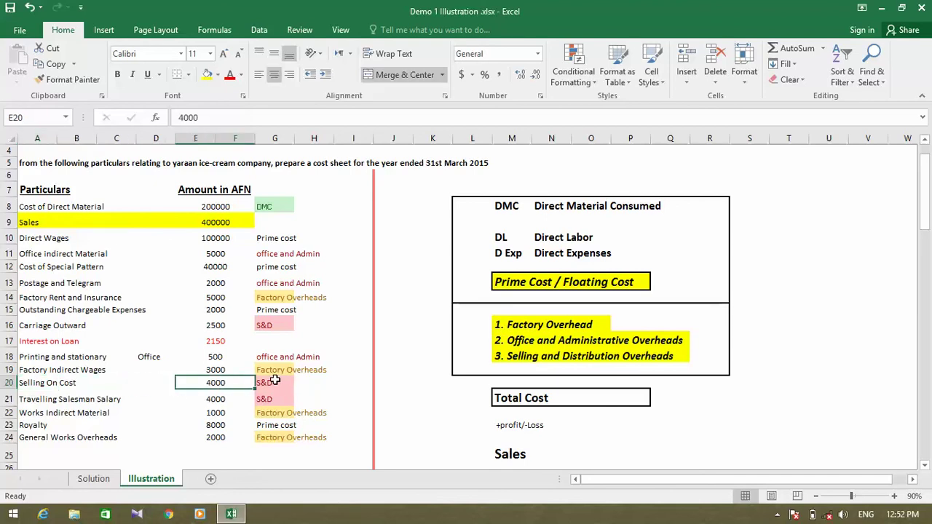
- Enter "Selling oncost" in F28 of the Solution sheet, below Carriage outward
click(94, 478)
text(Se)
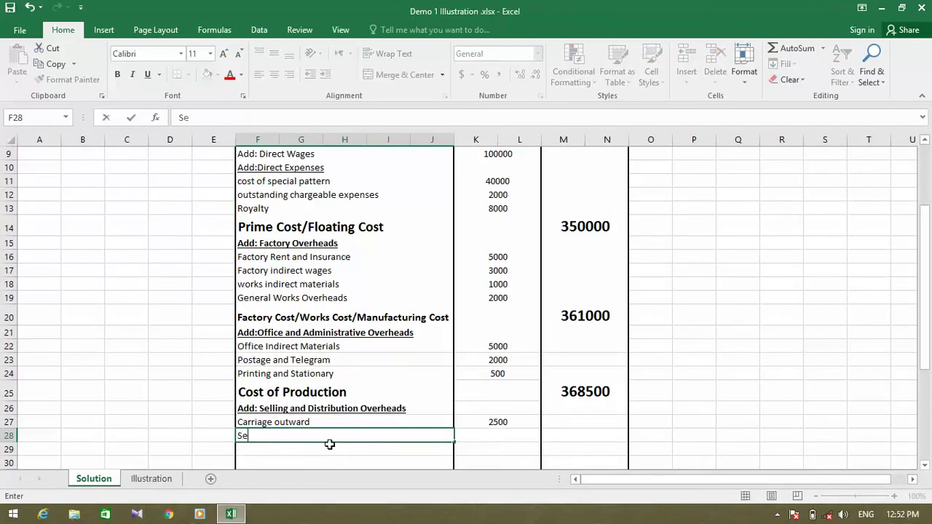
text(ll)
key(BackSpace)
key(BackSpace)
key(BackSpace)
text(llling oncost)
key(Return)
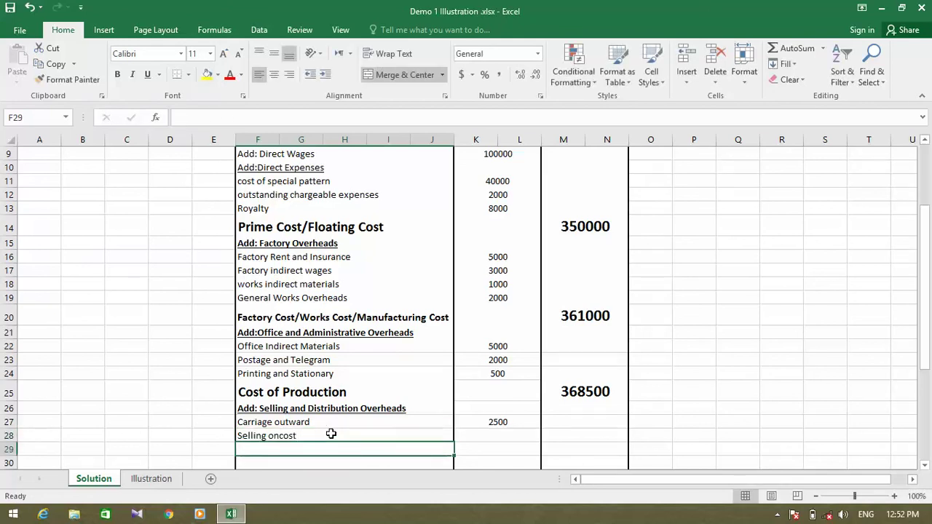
- Check the Selling On Cost amount on the Illustration sheet and enter 4000 in K28 of the Solution sheet
click(331, 434)
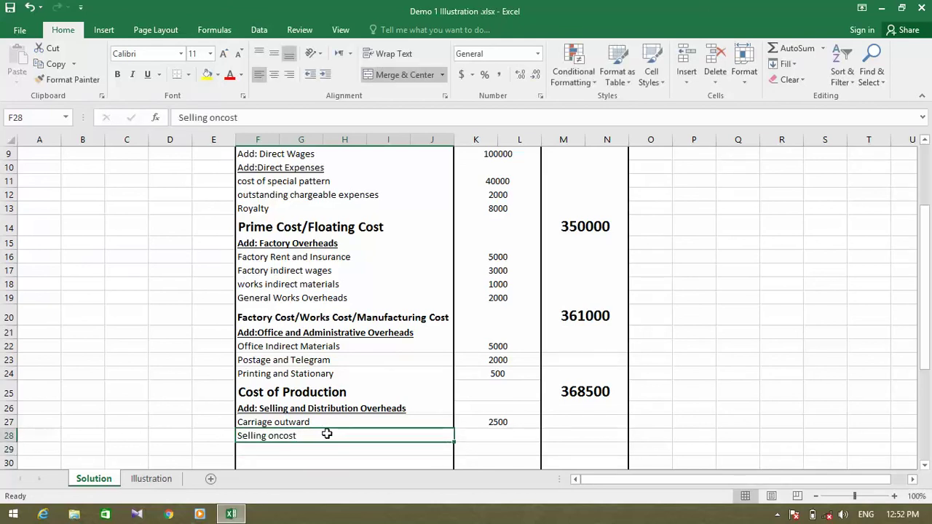
click(501, 435)
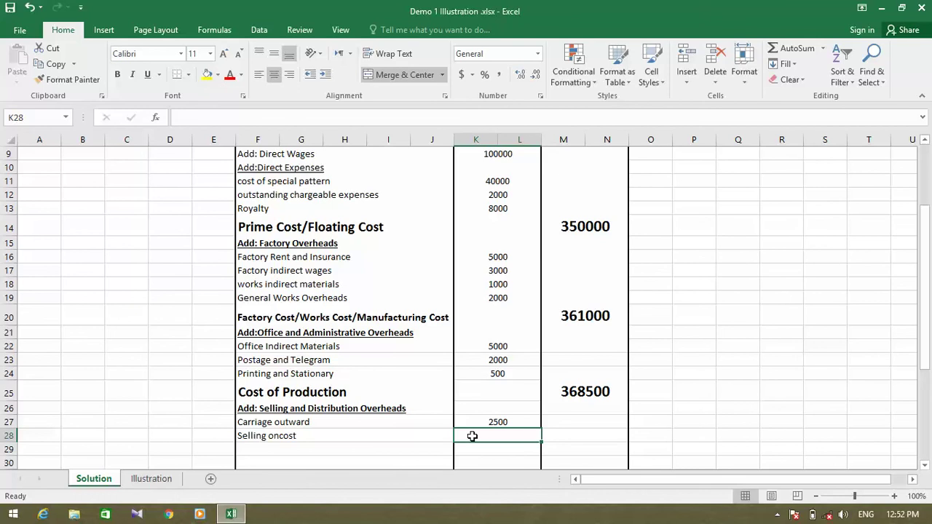
click(150, 478)
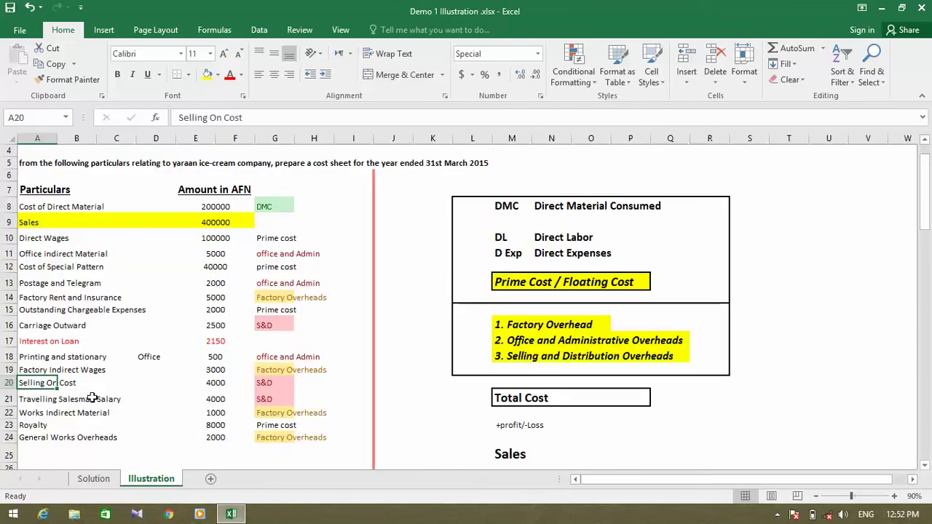
click(218, 385)
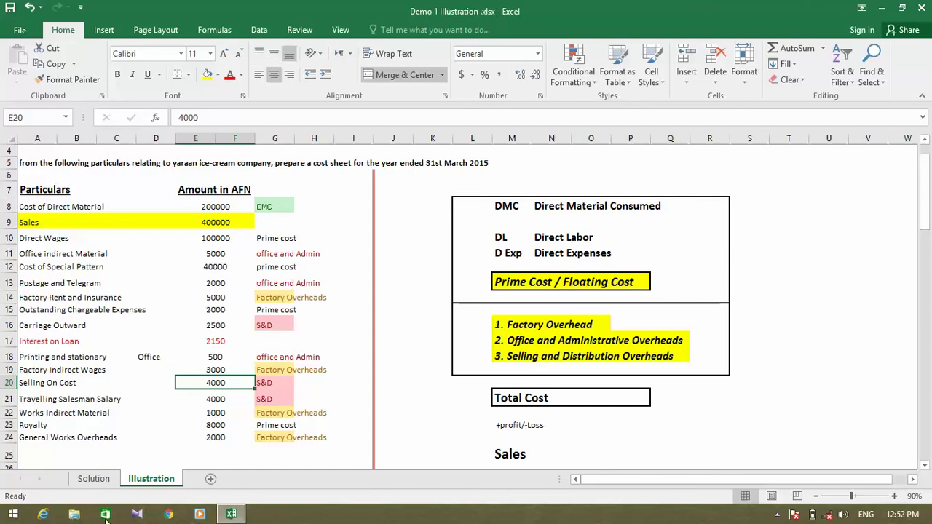
click(93, 479)
text(4000)
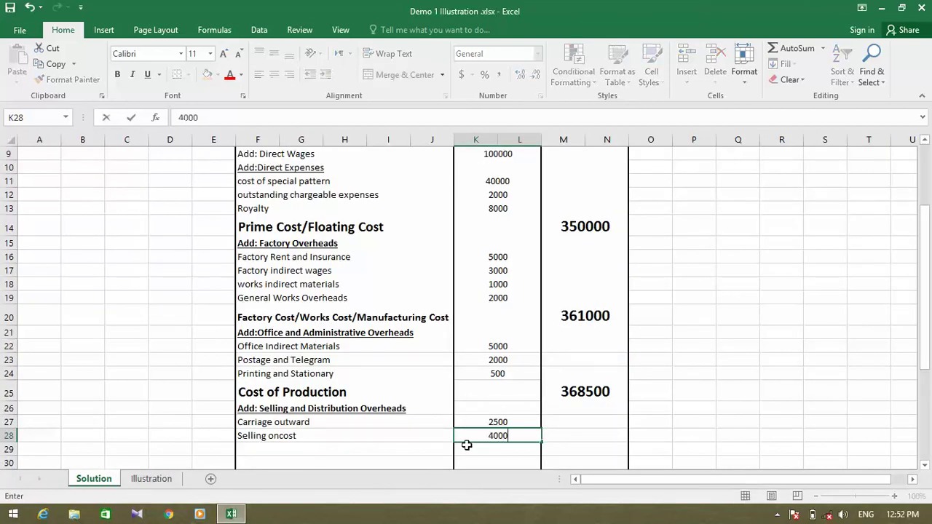
key(Return)
key(Return)
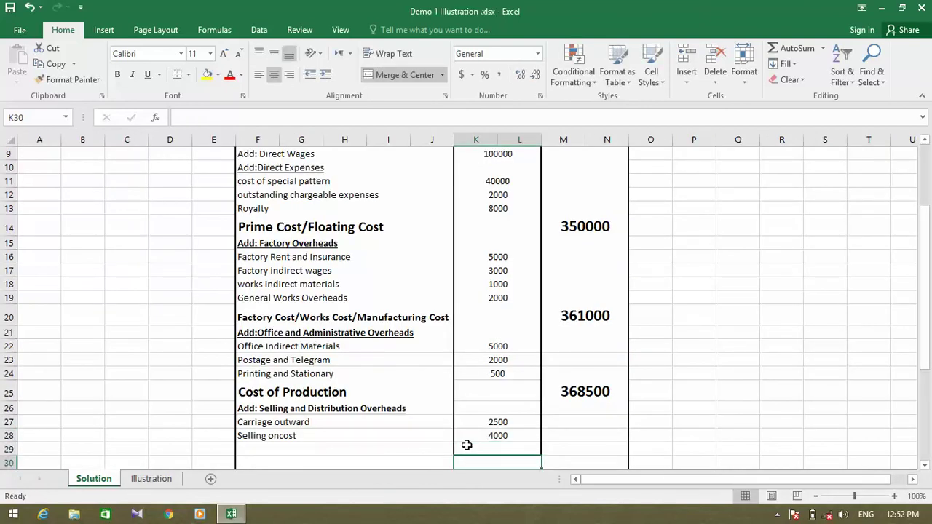
- Select F29 on the Solution sheet and examine the S&D item in row 21 of the Illustration sheet, both its name and amount
key(Up)
key(Left)
key(Left)
key(Right)
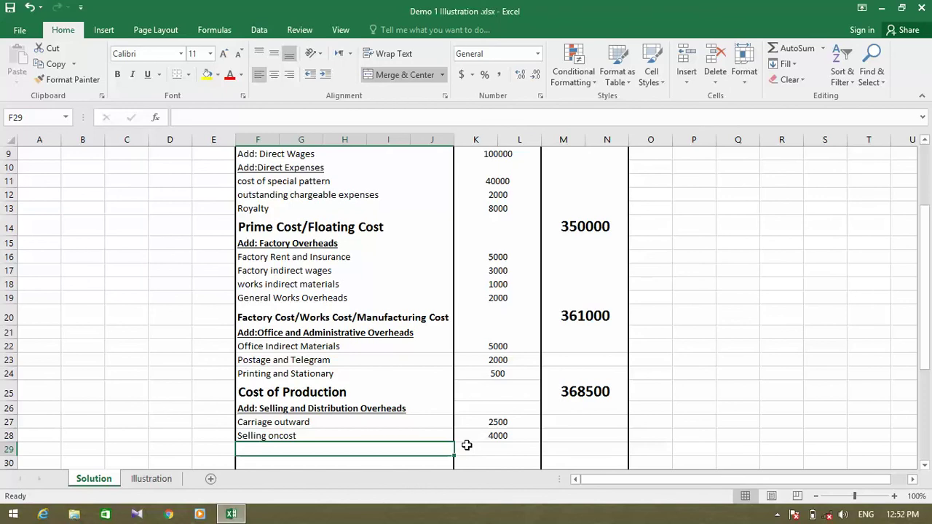
click(150, 478)
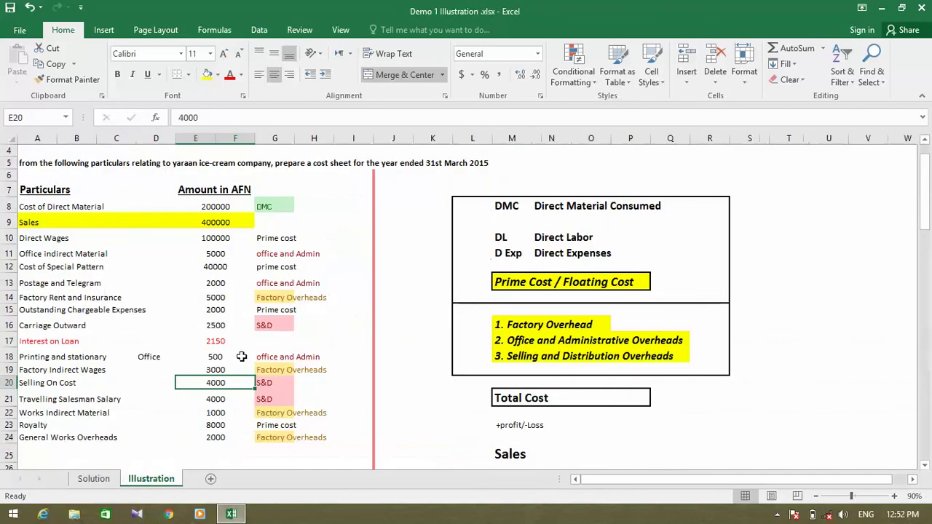
click(267, 398)
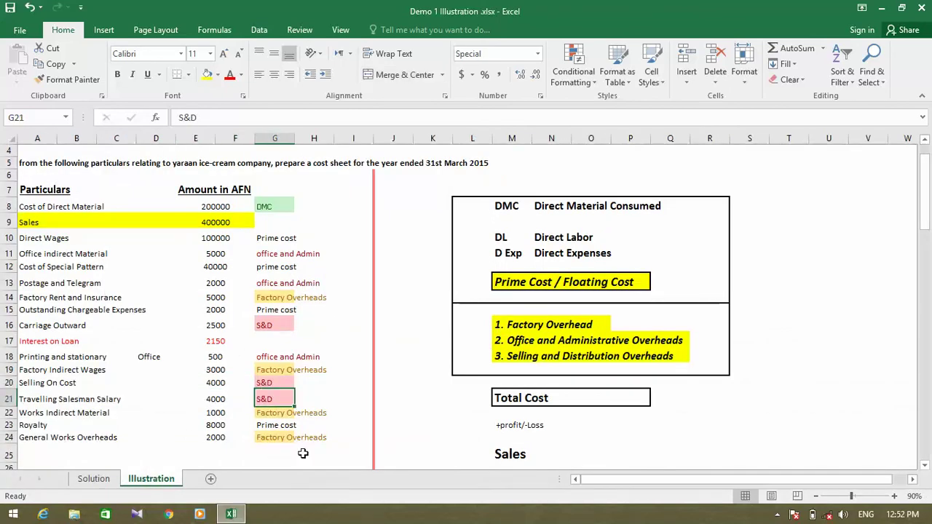
key(Left)
key(Left)
key(Left)
key(Left)
key(Left)
key(Left)
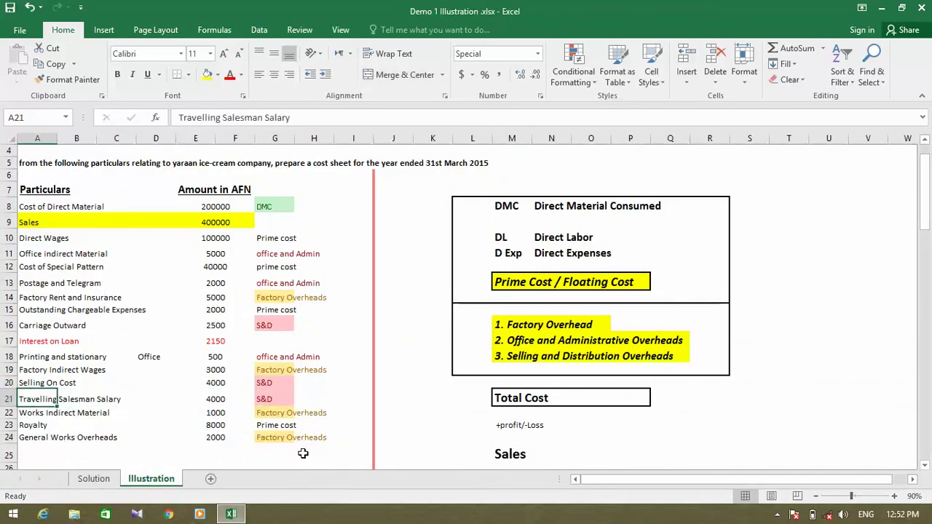
key(Right)
key(Left)
key(Right)
key(Right)
key(Right)
key(Right)
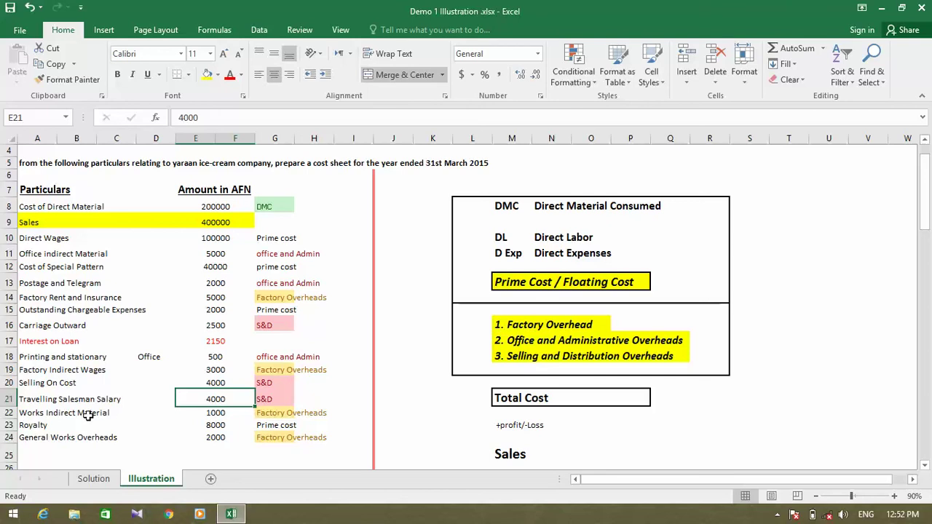
key(Left)
key(Left)
key(Left)
- Enter "Travelling Salesman Salary" in F29 of the Solution sheet, below Selling oncost
click(95, 479)
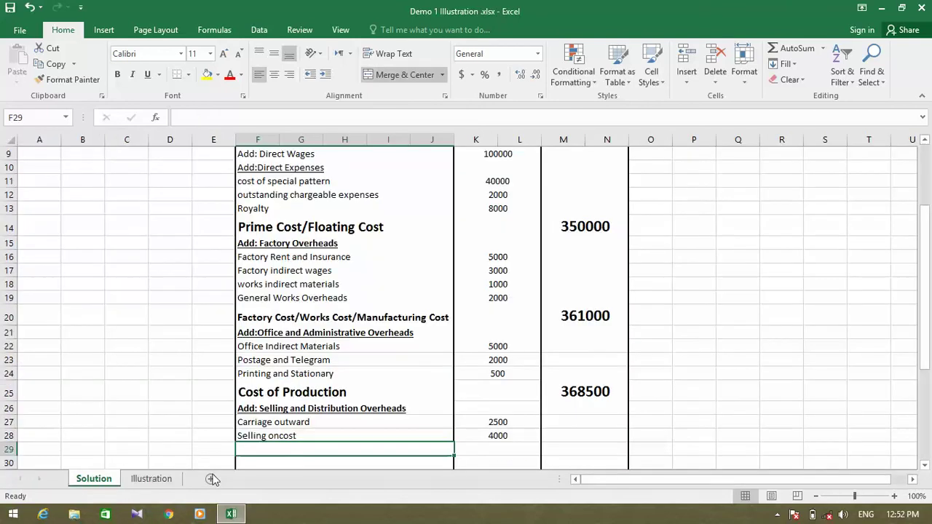
text(Tra)
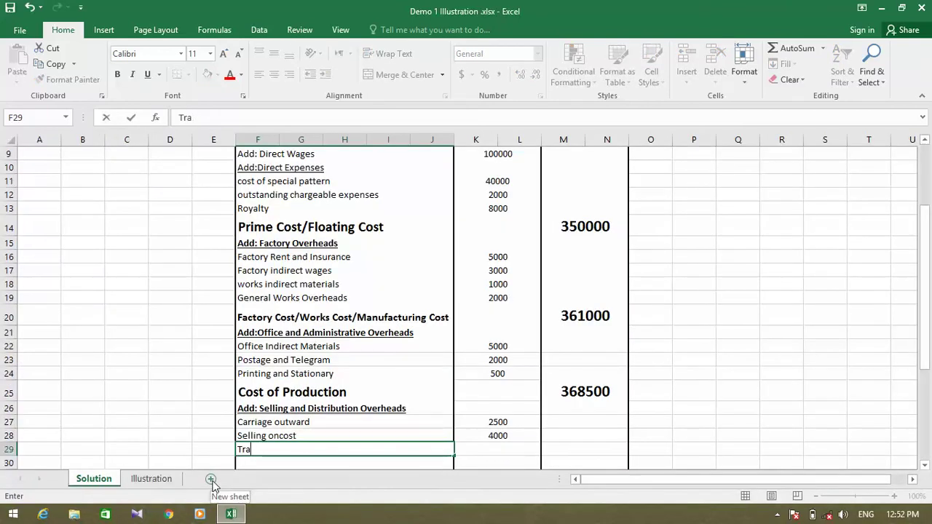
text(velling Sales)
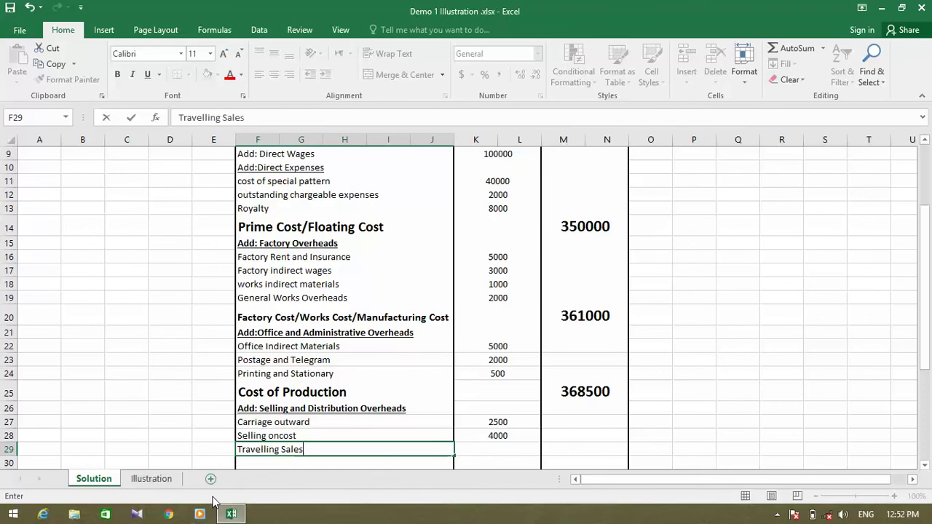
text(man Salary)
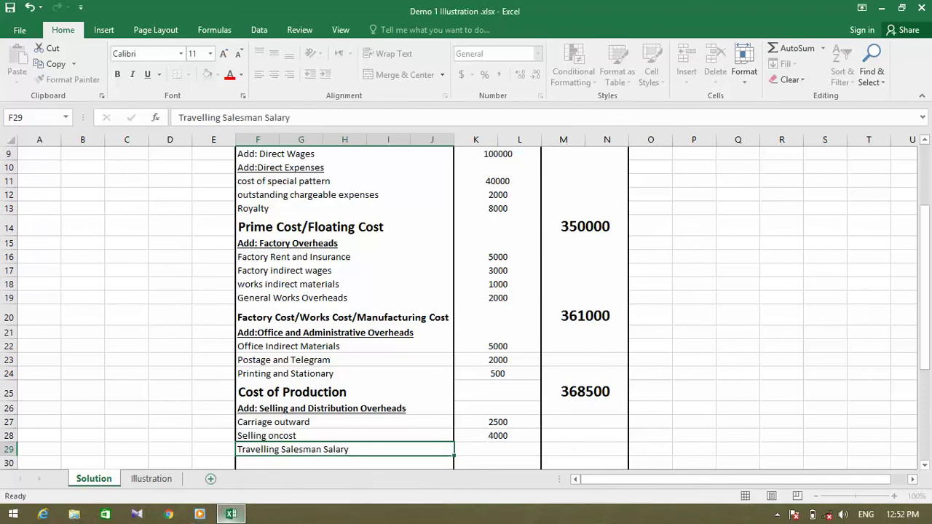
- Check the Travelling Salesman Salary amount on the Illustration sheet and enter 4000 in K29 of the Solution sheet
key(Return)
mouse_move(231, 514)
key(Up)
key(Right)
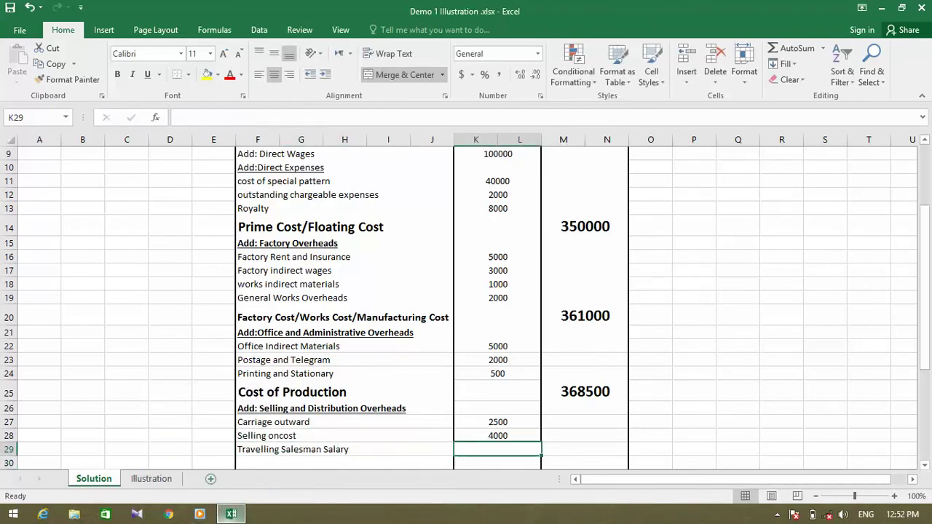
click(138, 479)
click(207, 401)
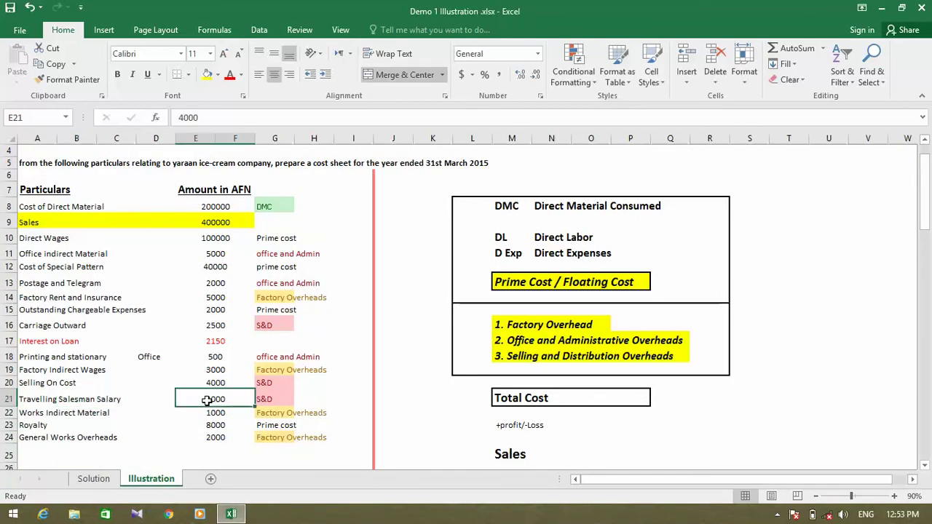
click(93, 479)
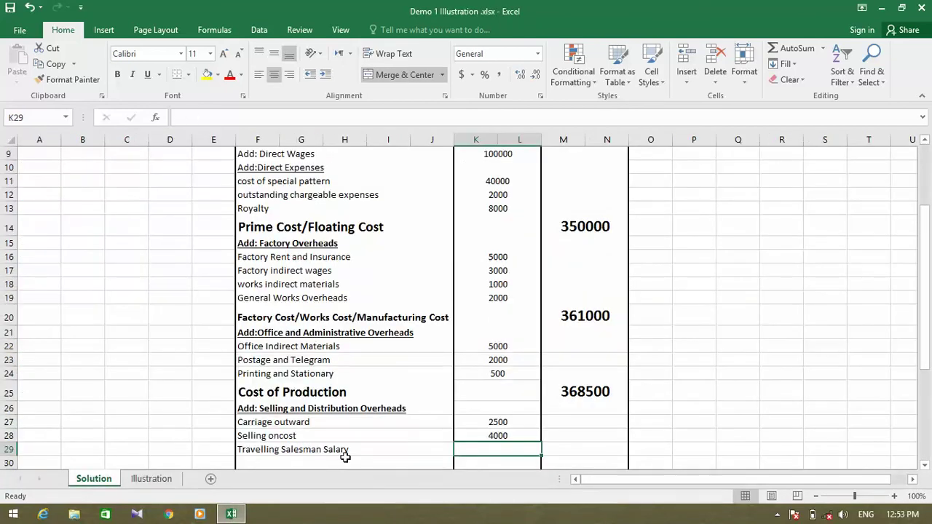
text(4000)
key(Return)
- Examine the category labels in column G of the Illustration sheet for any remaining S&D items, then return to the Solution sheet
click(347, 461)
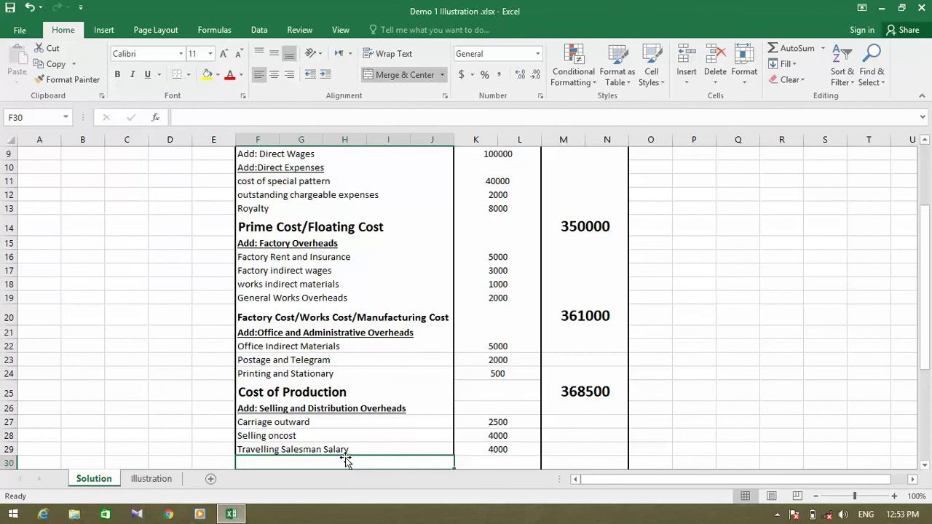
click(157, 479)
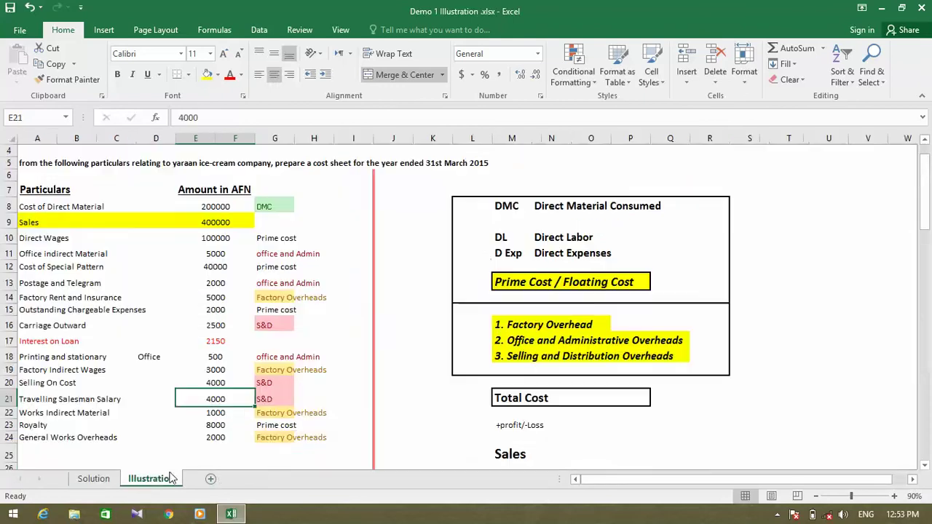
click(287, 426)
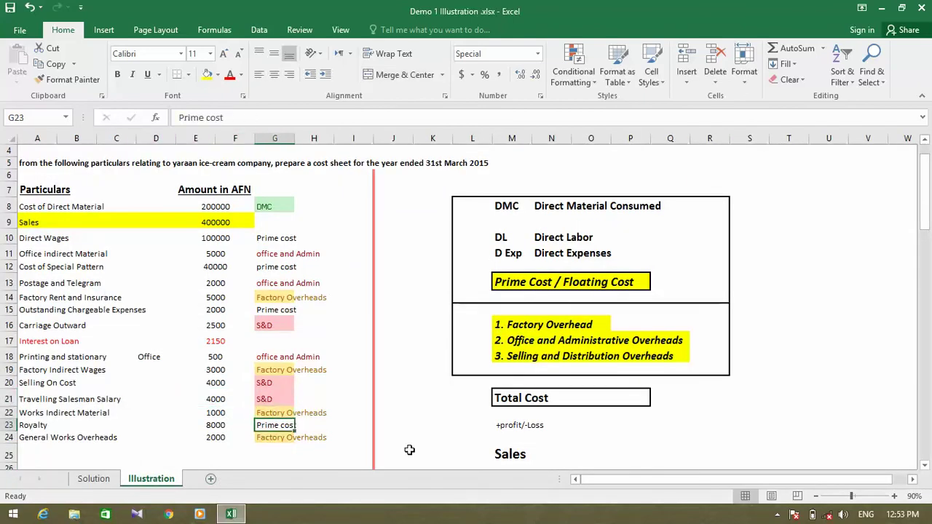
key(Down)
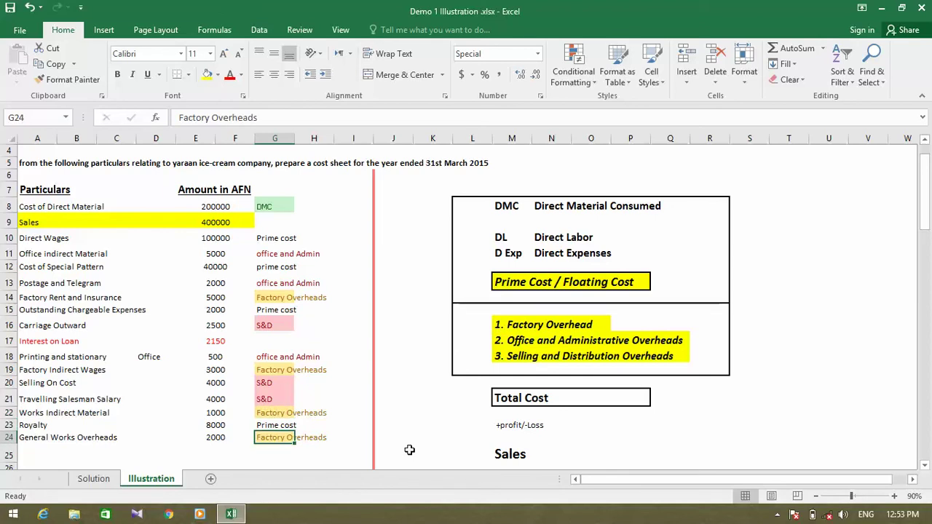
key(Down)
key(Down)
key(Down)
key(Down)
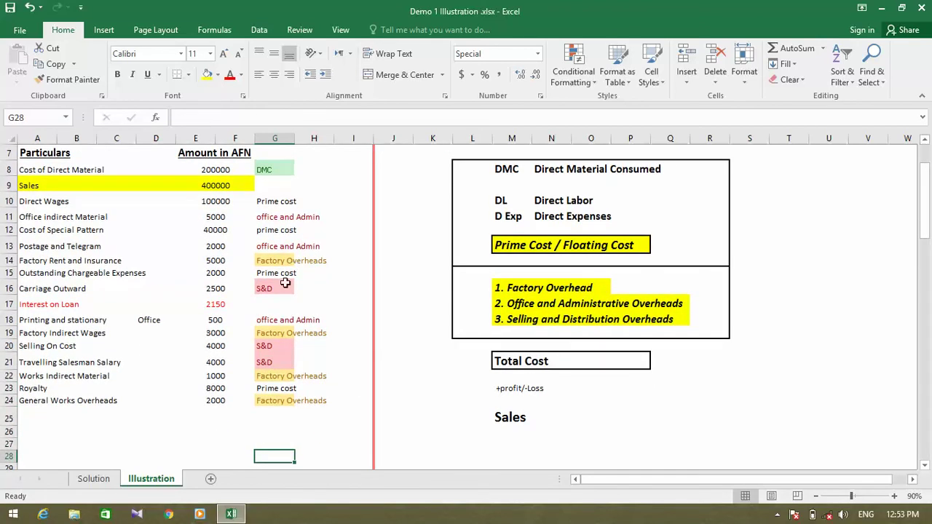
click(284, 283)
click(284, 345)
click(288, 362)
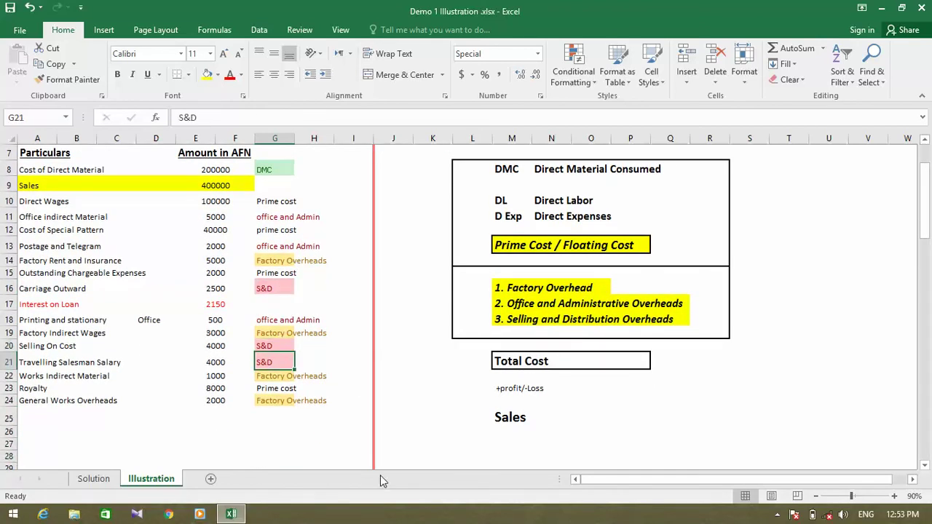
click(94, 479)
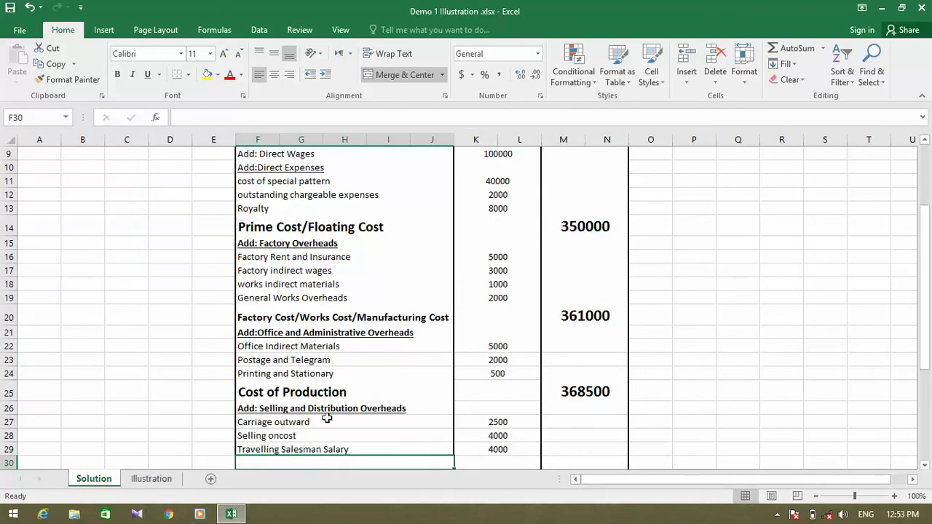
- Enter "Total Cost" in F30 of the Solution sheet, below Travelling Salesman Salary
click(308, 391)
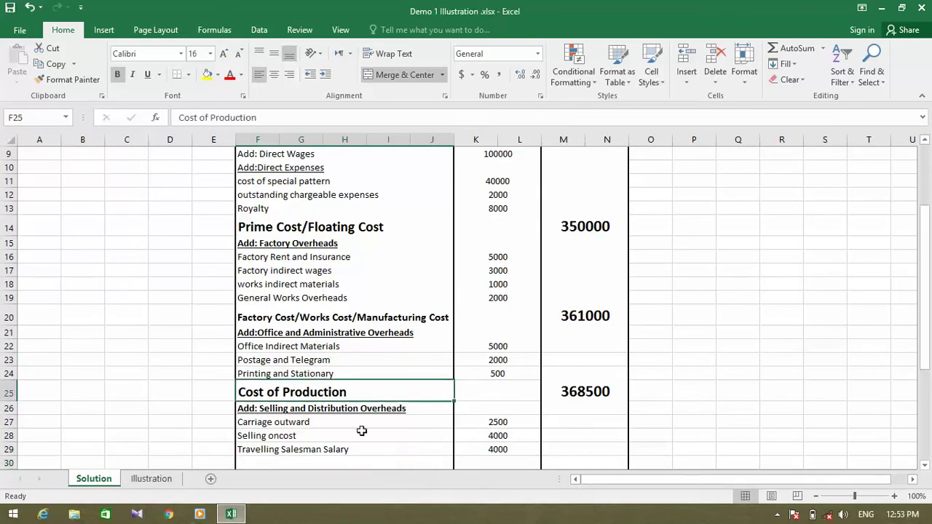
click(311, 410)
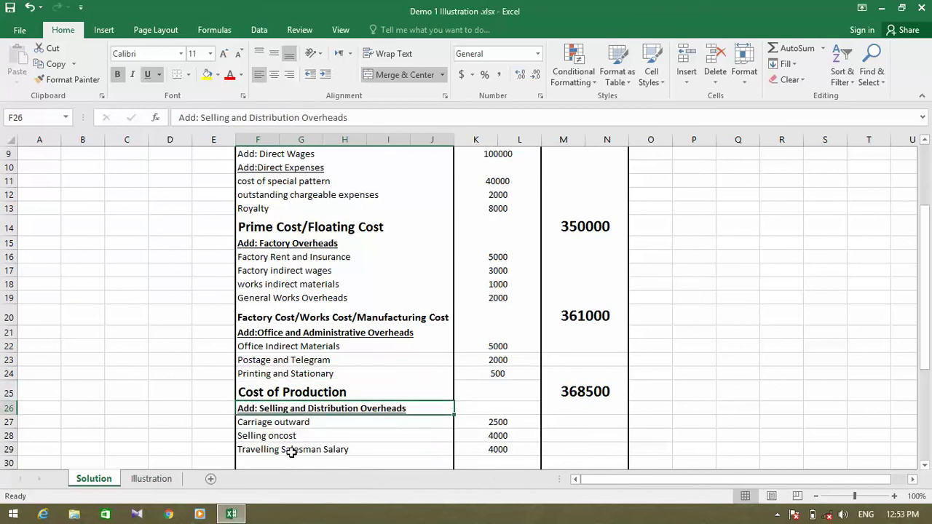
click(291, 463)
text(To)
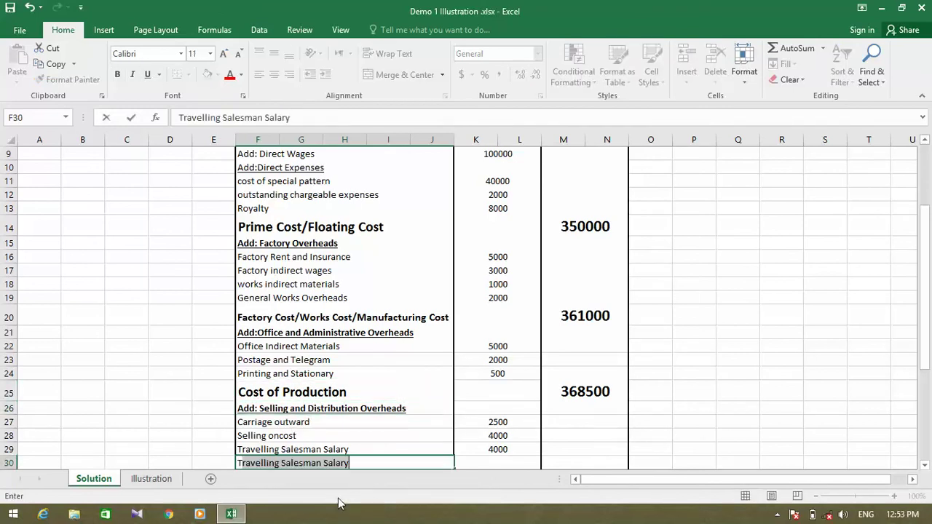
text(tal Cost)
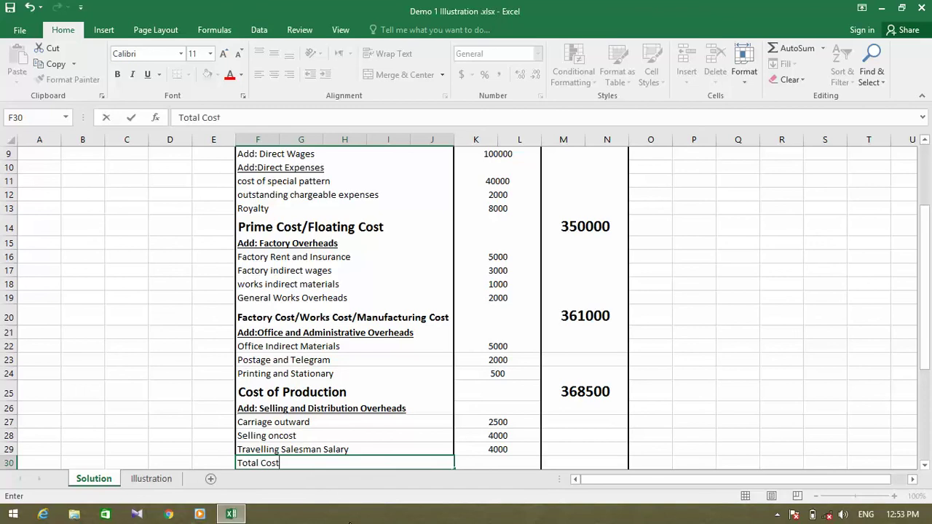
key(Return)
- Copy the formatting of the Cost of Production label in F25 onto the Total Cost label in F30
click(271, 448)
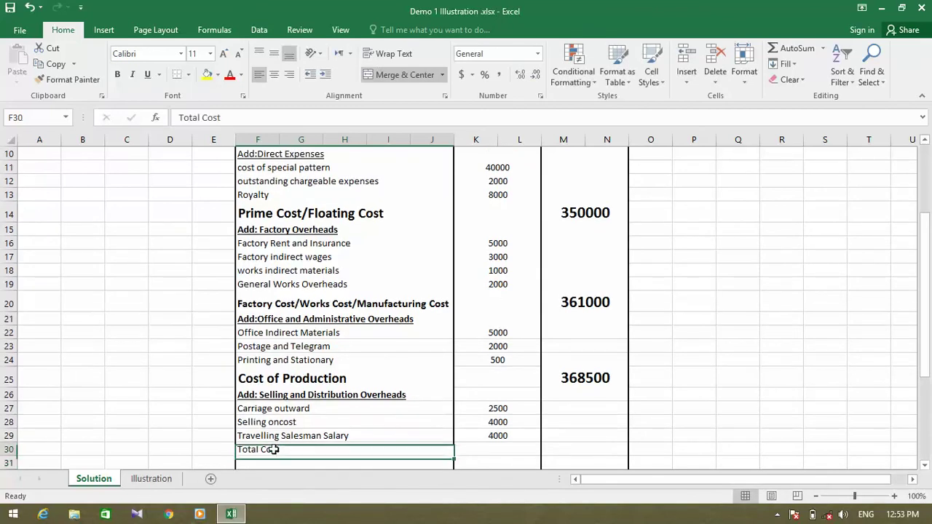
click(281, 399)
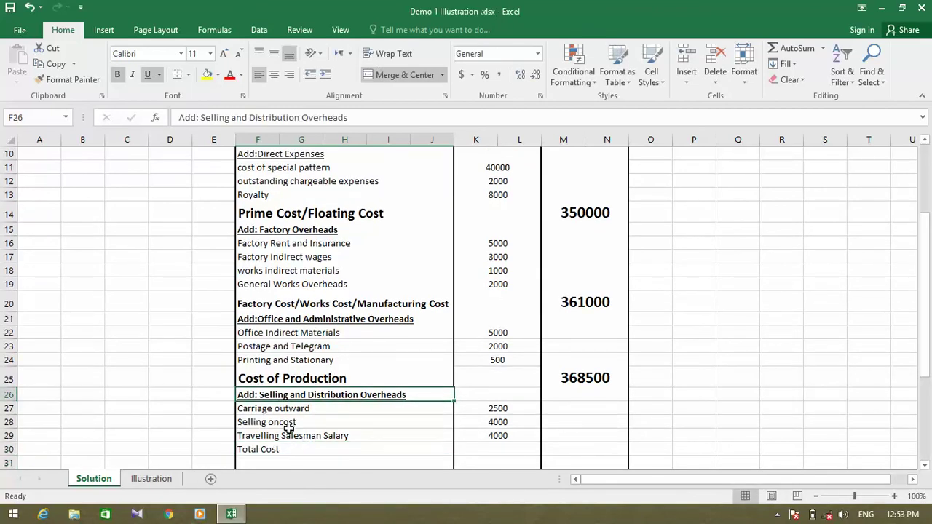
click(280, 449)
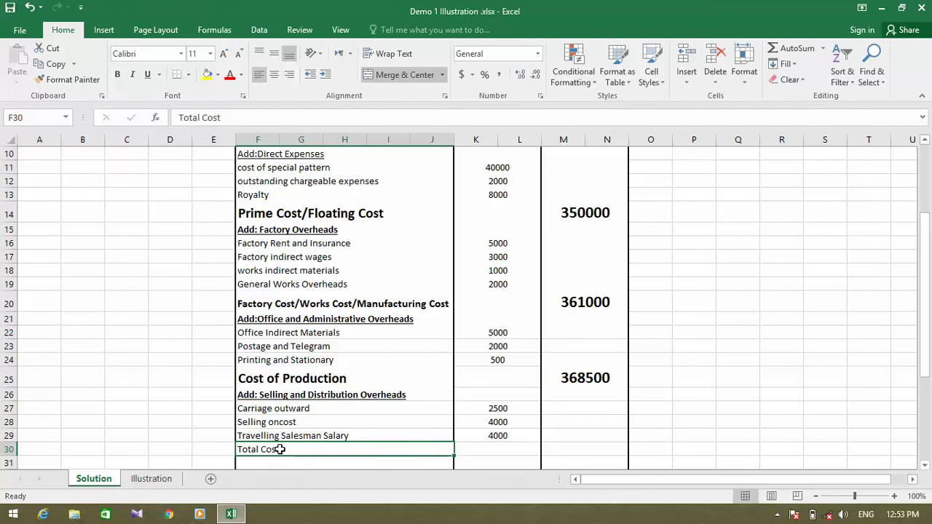
click(291, 377)
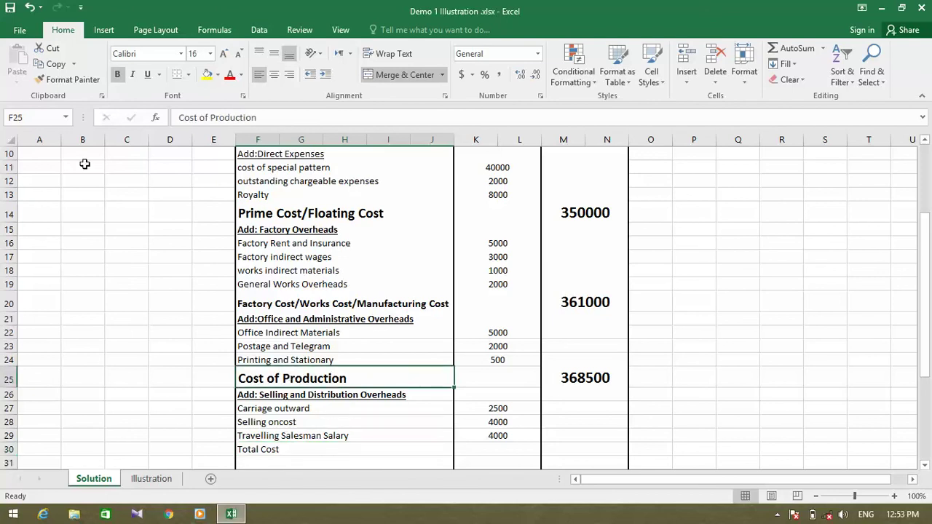
click(70, 80)
click(268, 449)
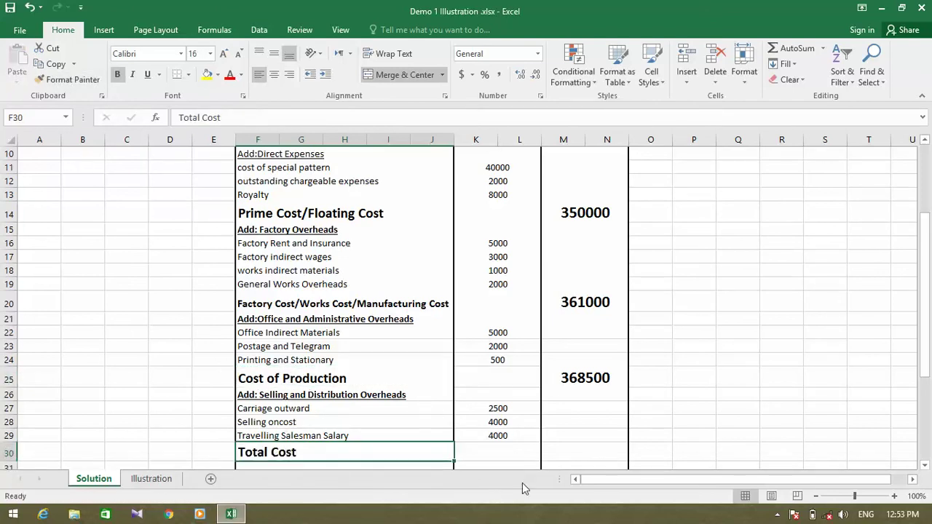
- Calculate the Total Cost in M30 with the formula =M25+K27+K28+K29
click(563, 446)
click(304, 381)
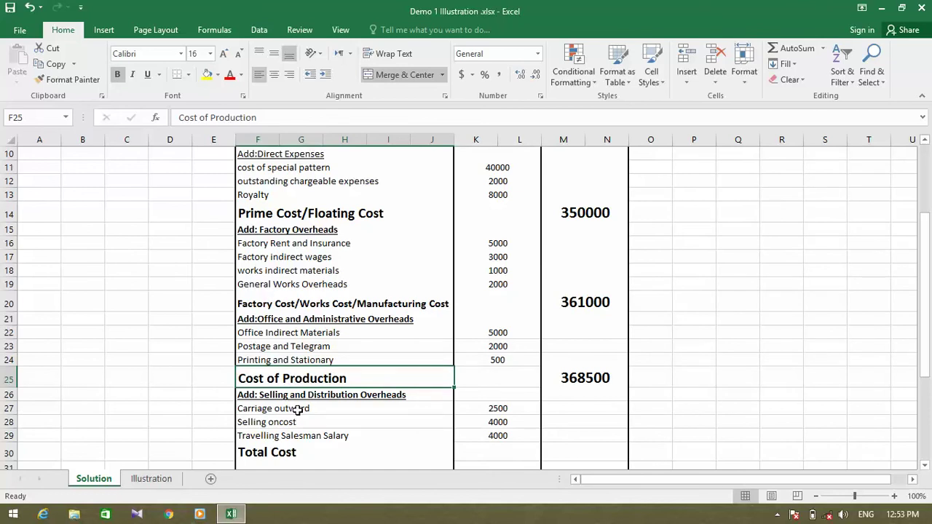
click(290, 398)
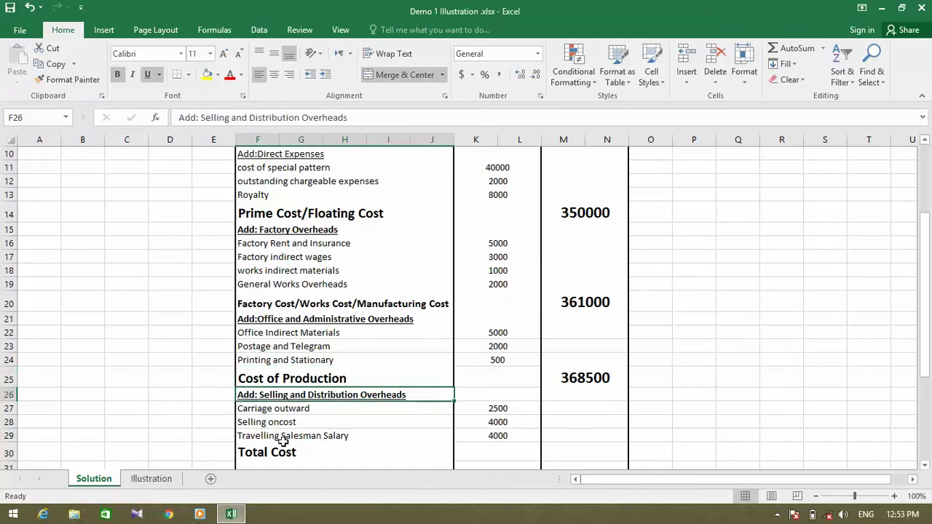
click(289, 452)
click(566, 450)
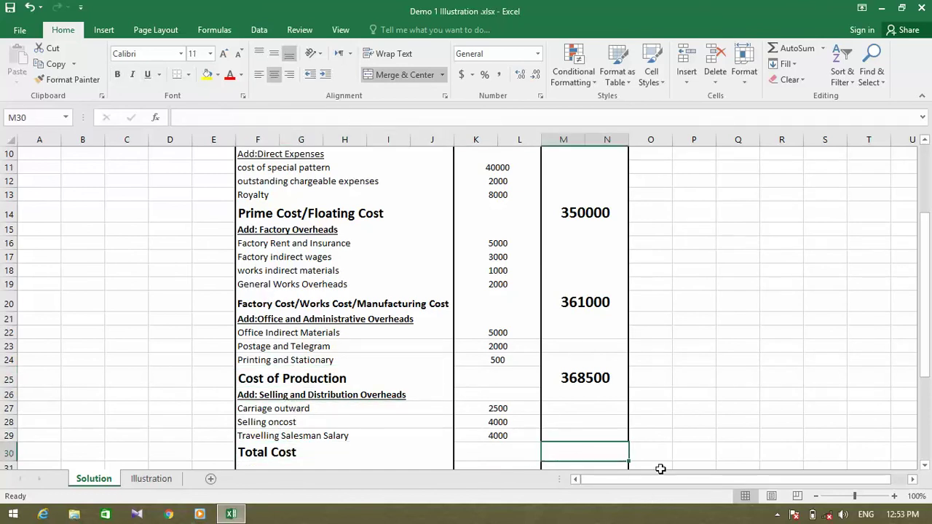
text(=)
key(Up)
key(Up)
key(Up)
key(Up)
key(Up)
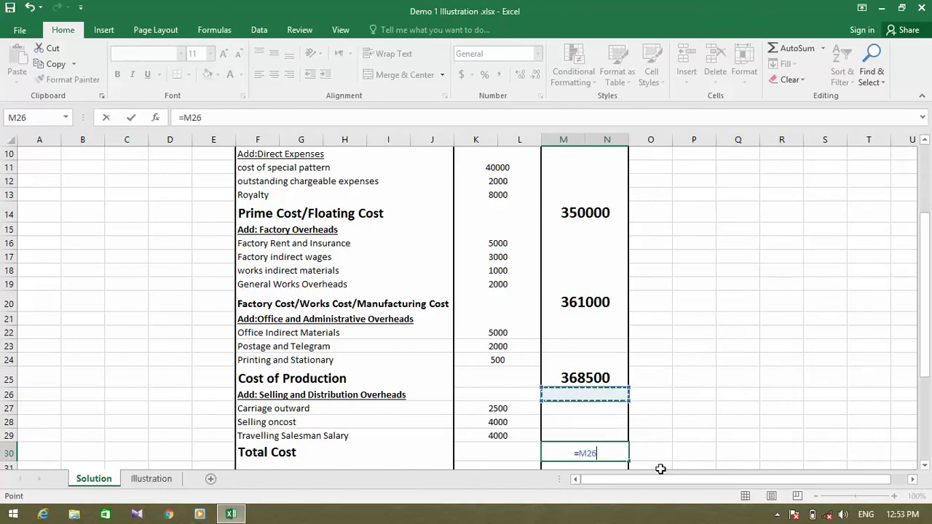
text(+)
key(Left)
key(Up)
key(Up)
key(Up)
key(Up)
key(Up)
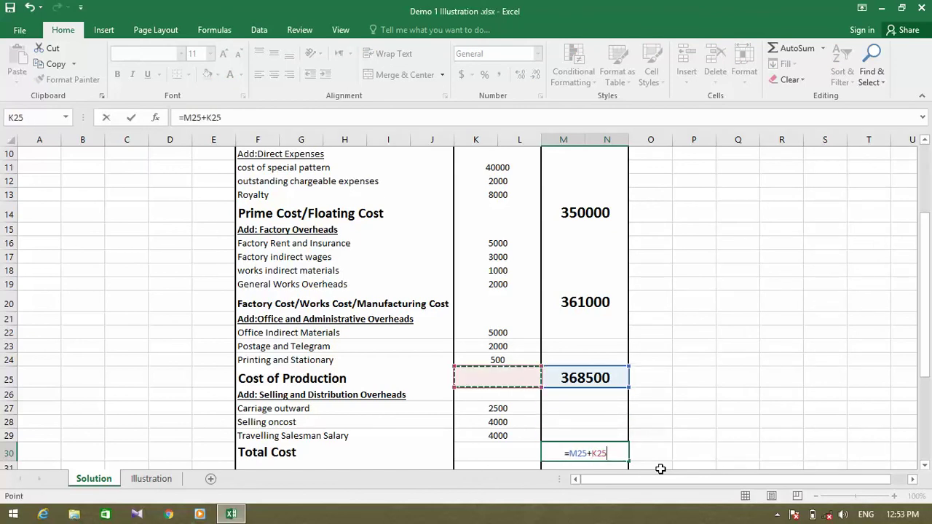
key(Up)
key(Left)
key(Down)
key(Down)
key(Down)
key(Down)
key(Right)
key(Up)
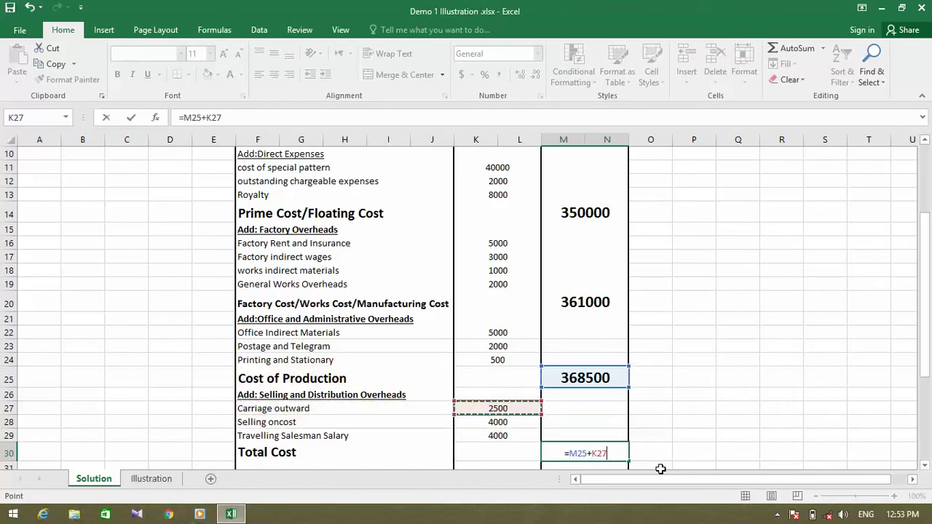
text(+)
key(Down)
key(Down)
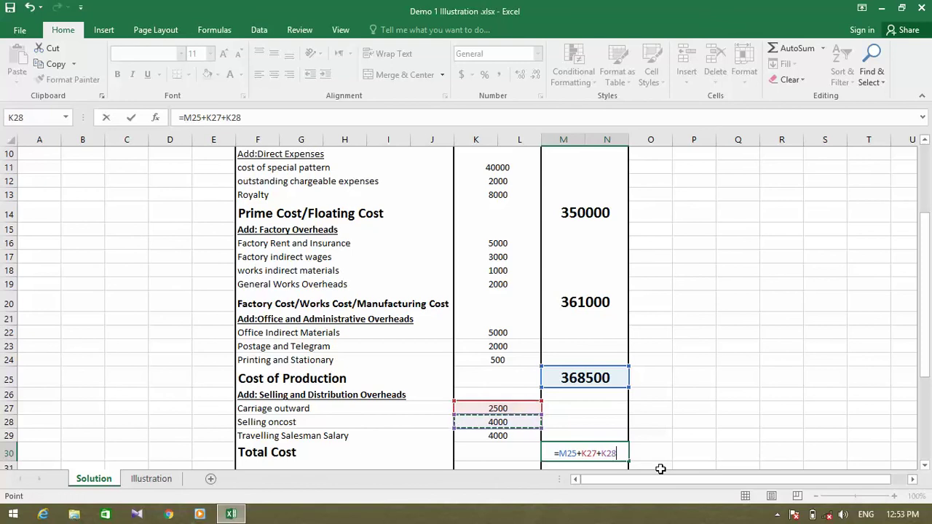
text(+)
key(Down)
key(Down)
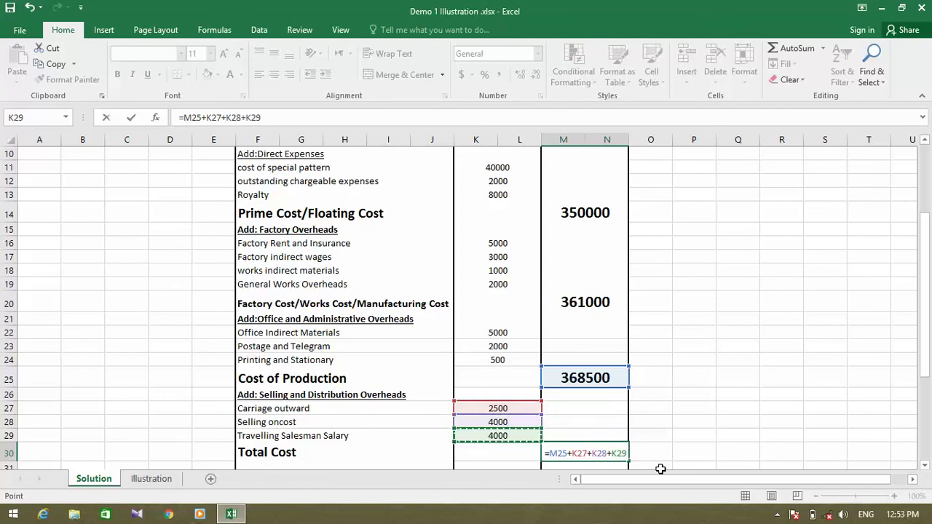
key(Return)
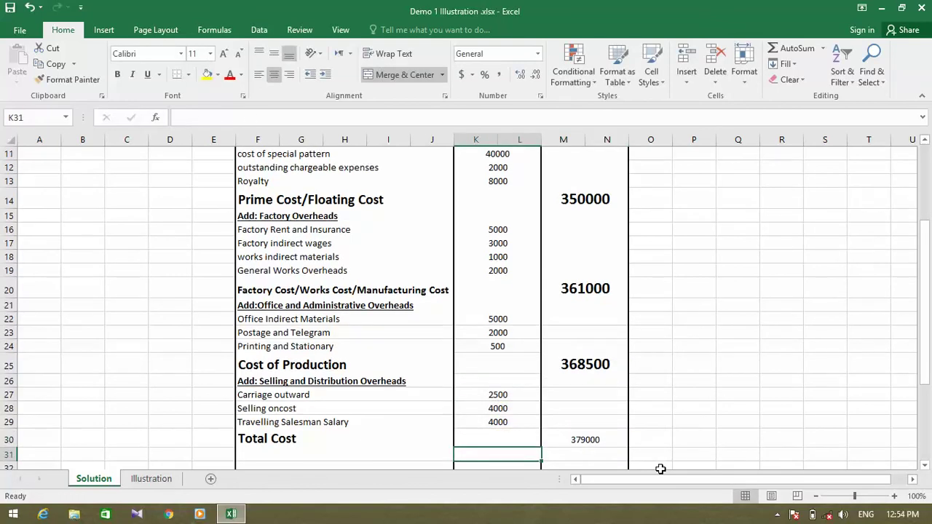
- Copy the formatting of the Cost of Production amount in M25 onto the Total Cost amount in M30
click(581, 351)
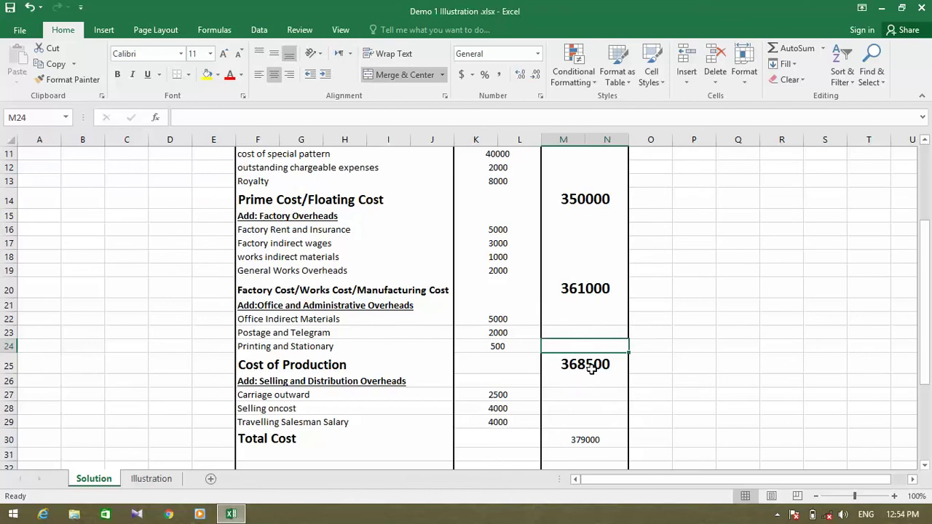
click(592, 370)
click(68, 79)
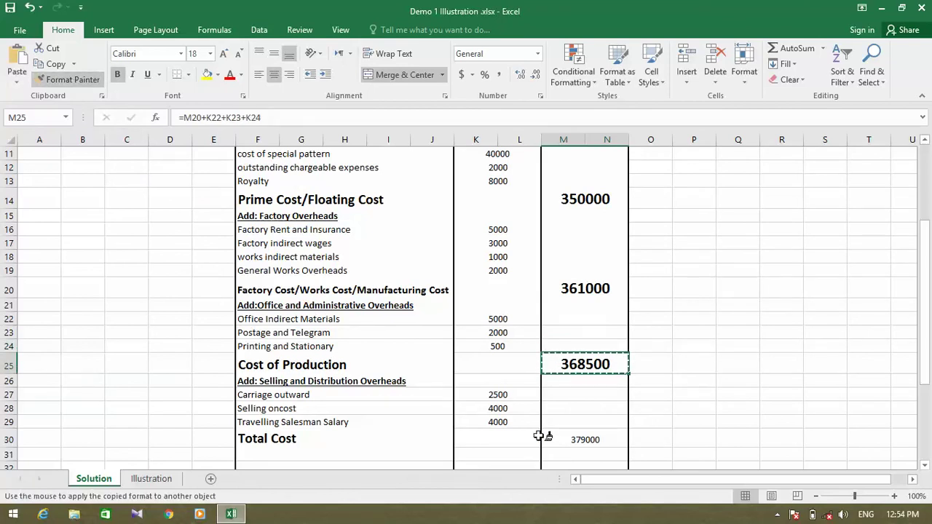
click(574, 439)
click(284, 458)
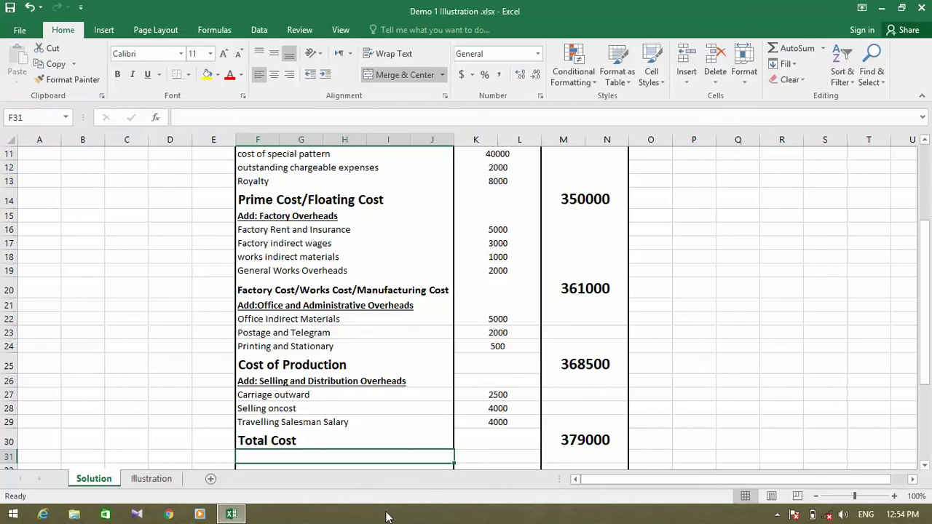
click(587, 436)
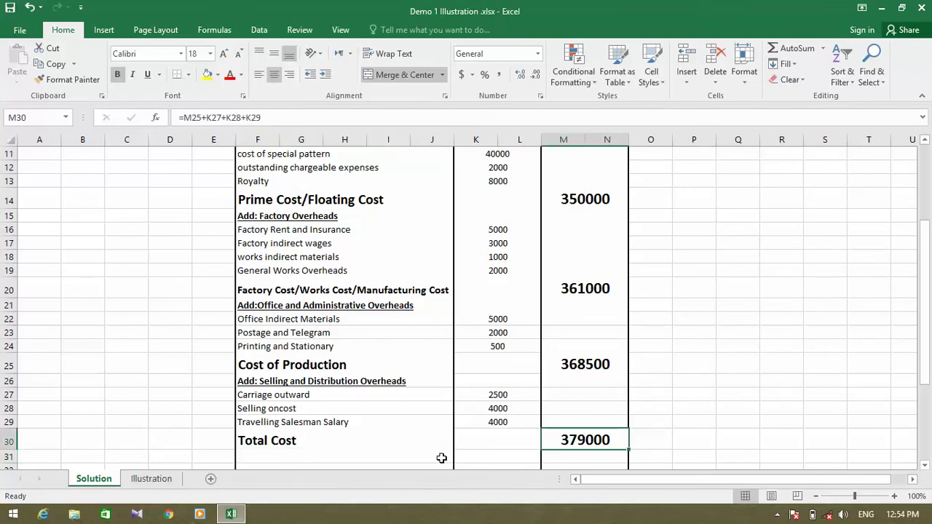
key(Down)
key(Down)
key(Down)
key(Left)
key(Left)
key(Up)
key(Up)
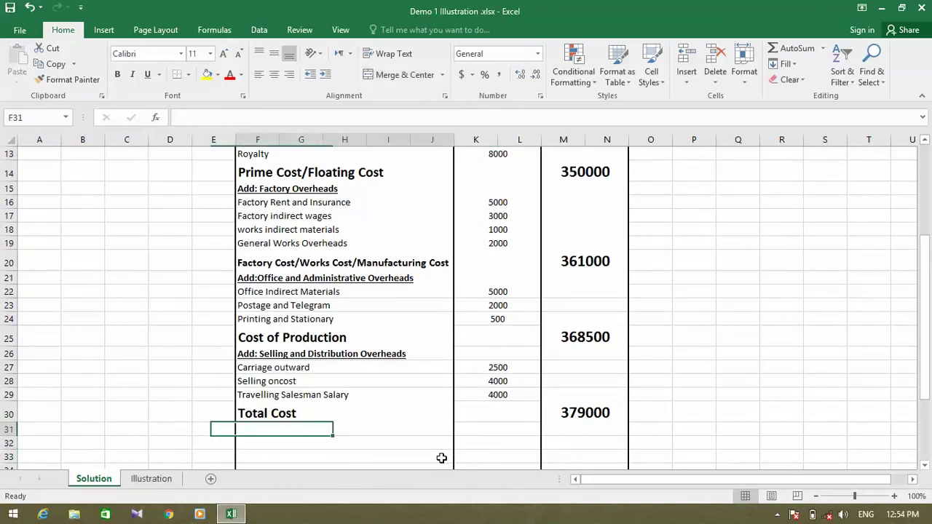
click(568, 427)
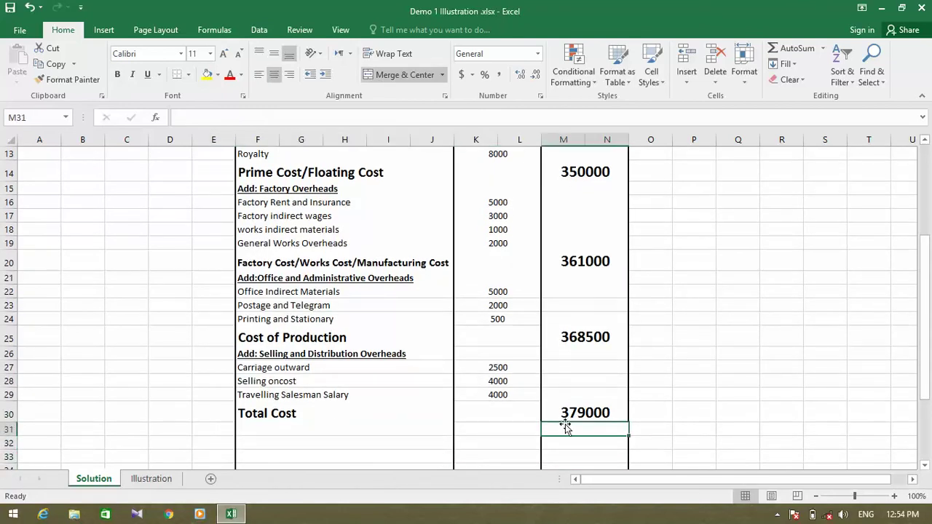
click(565, 414)
click(777, 514)
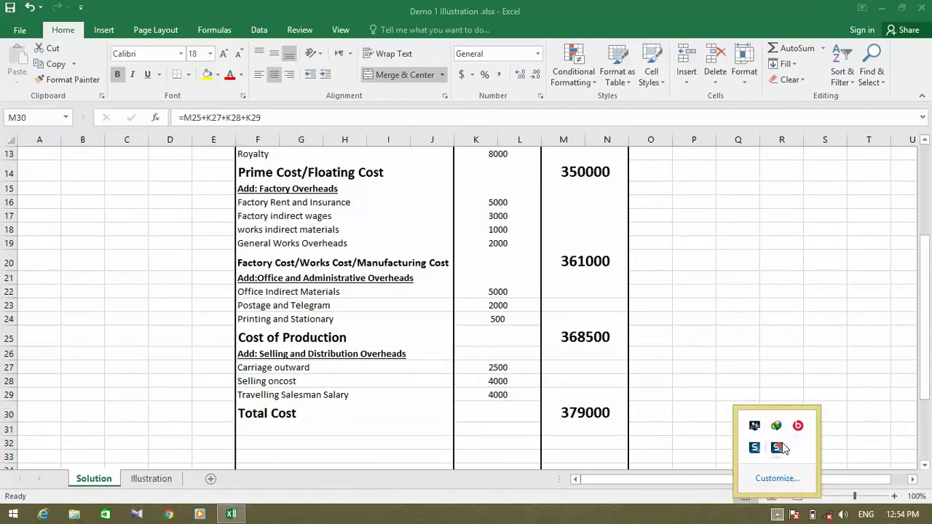
click(573, 479)
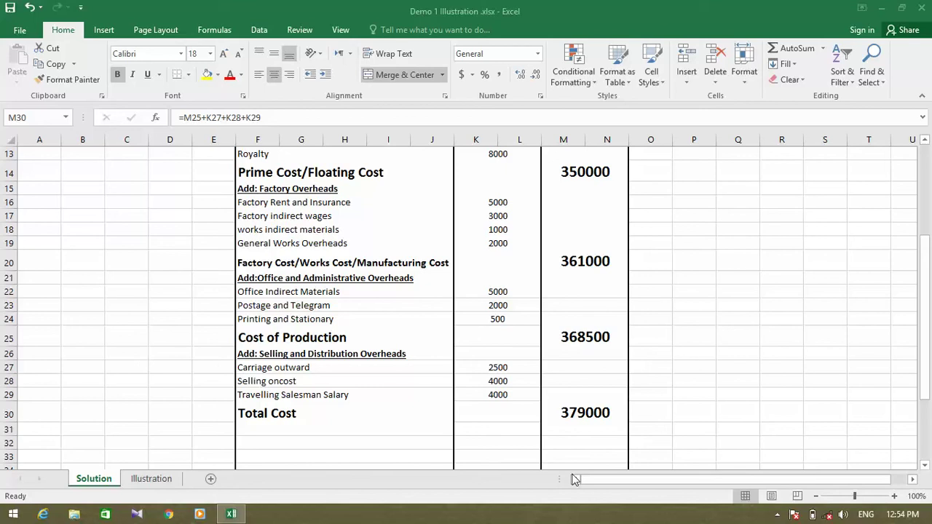
click(777, 514)
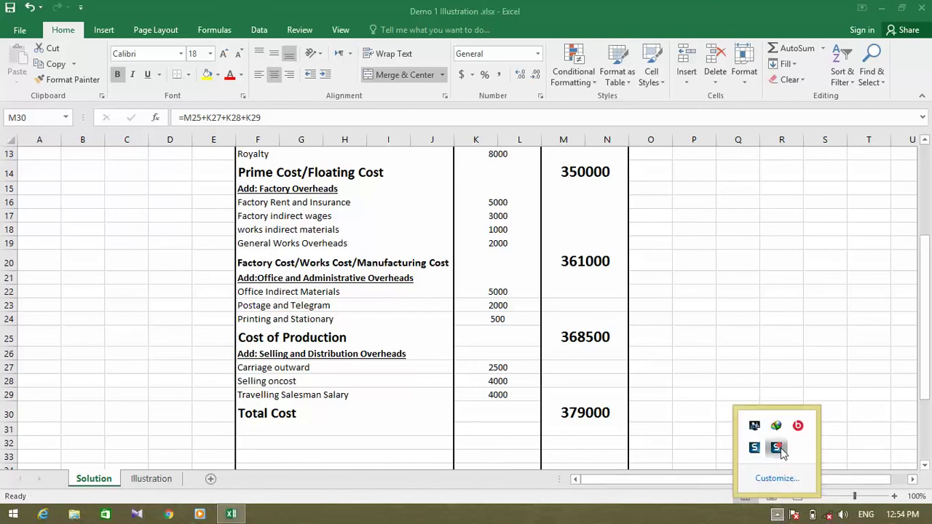
click(357, 444)
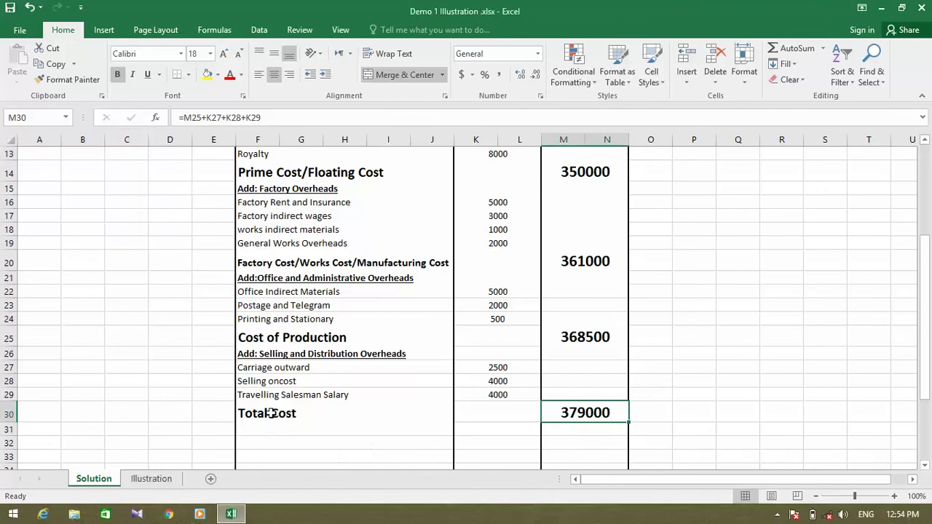
- Examine the Total Cost label in F30 and its amount in M30 on the Solution sheet
click(286, 413)
click(582, 415)
click(286, 415)
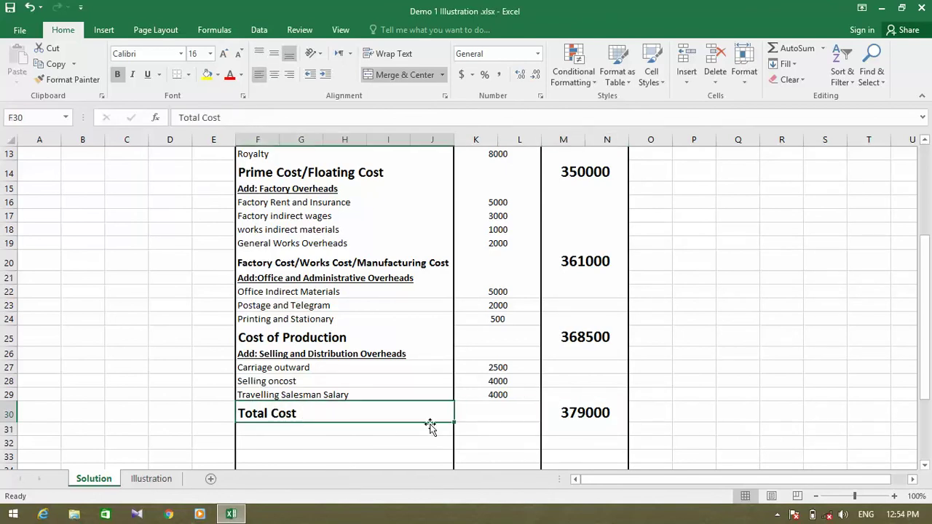
click(586, 413)
click(266, 417)
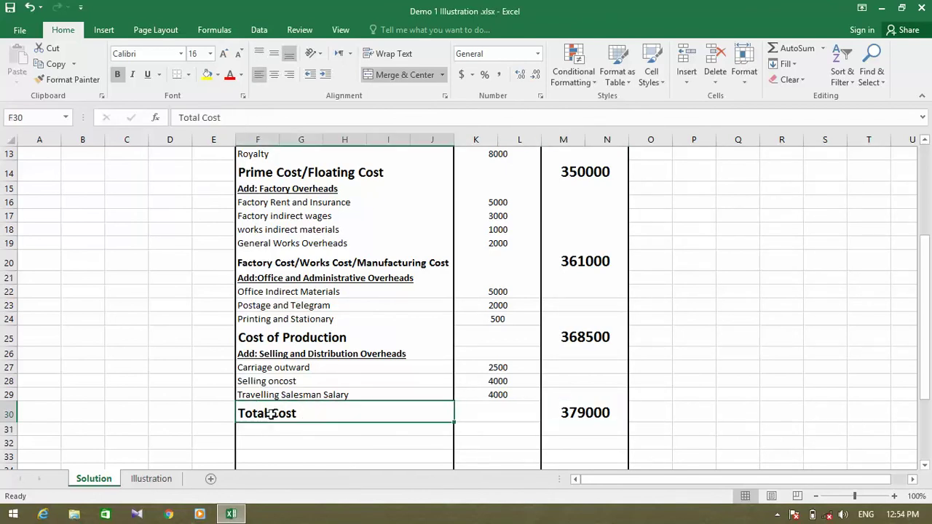
click(587, 413)
click(240, 415)
click(598, 420)
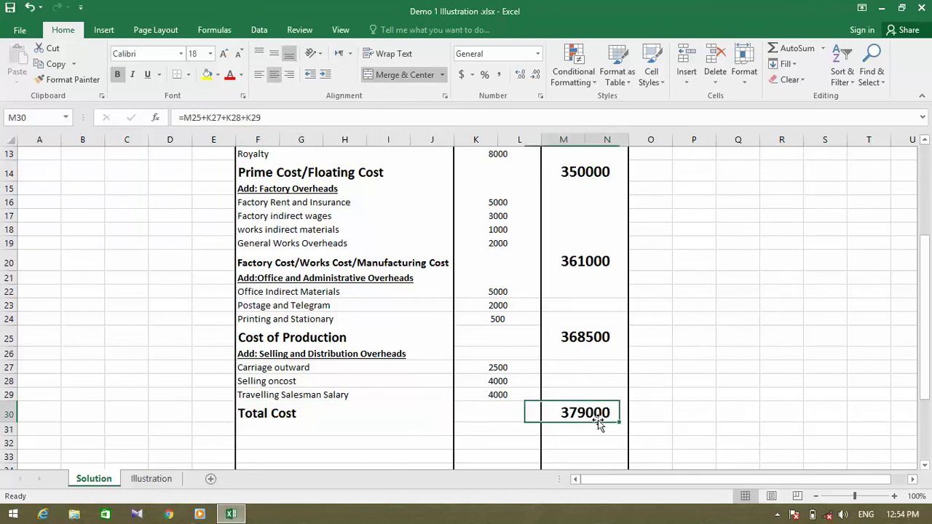
click(306, 413)
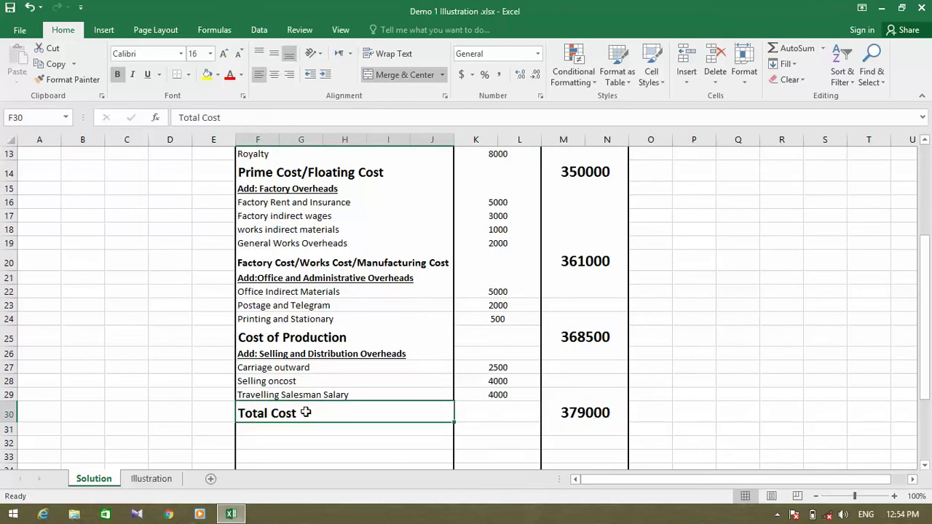
click(575, 408)
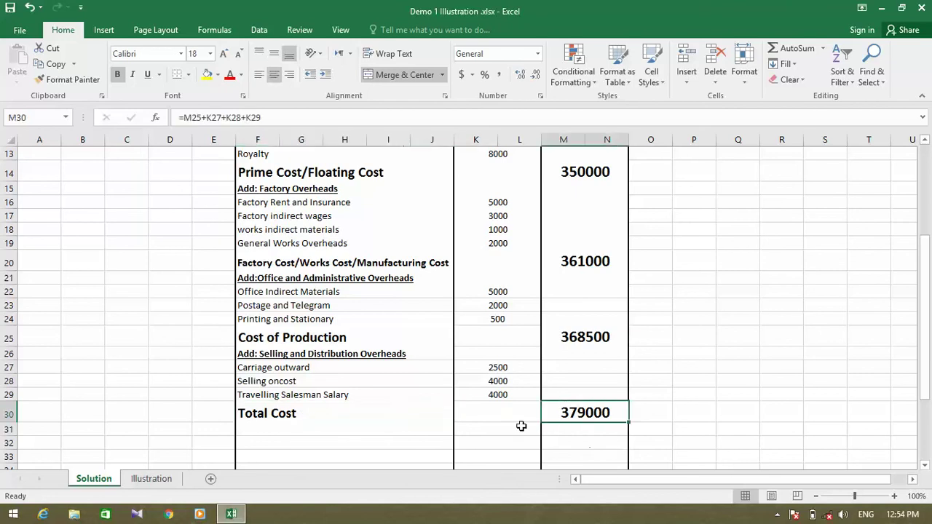
click(277, 418)
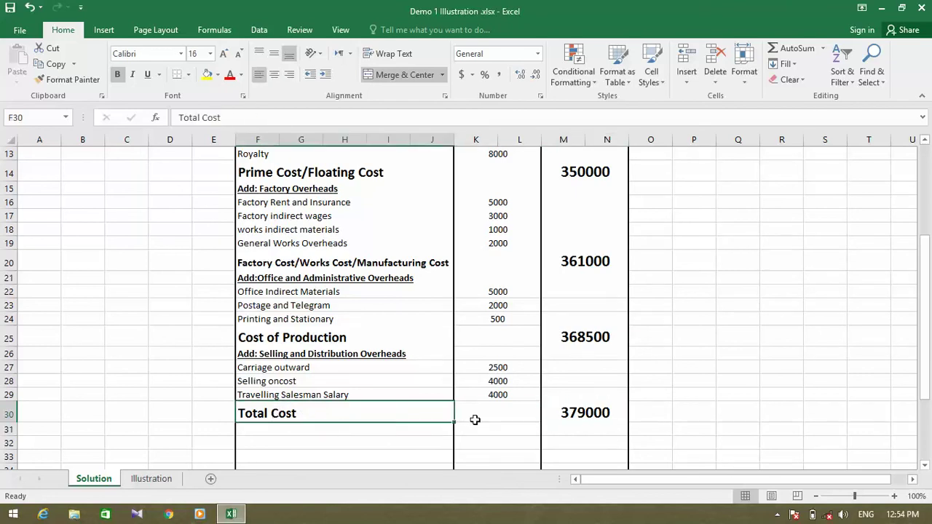
click(579, 411)
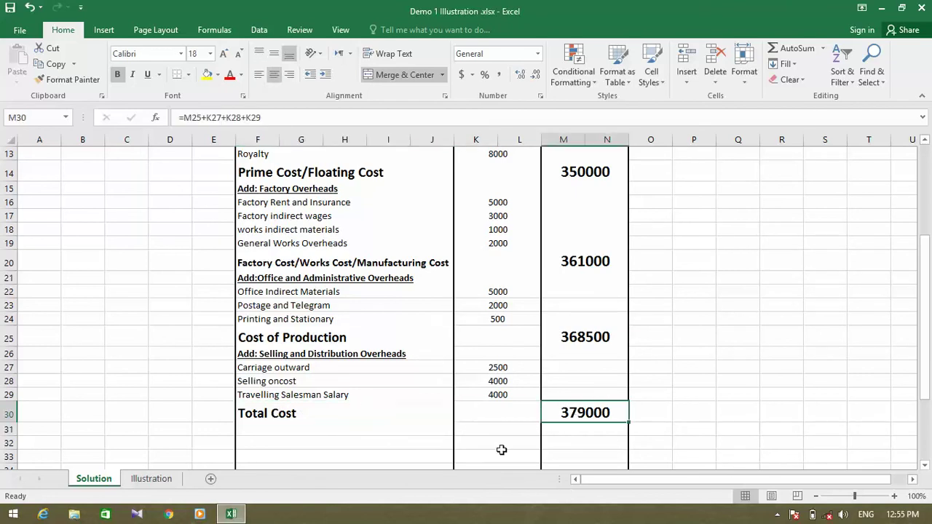
- Enter "Sales" in F32 of the Solution sheet, leaving row 31 blank below Total Cost
click(289, 451)
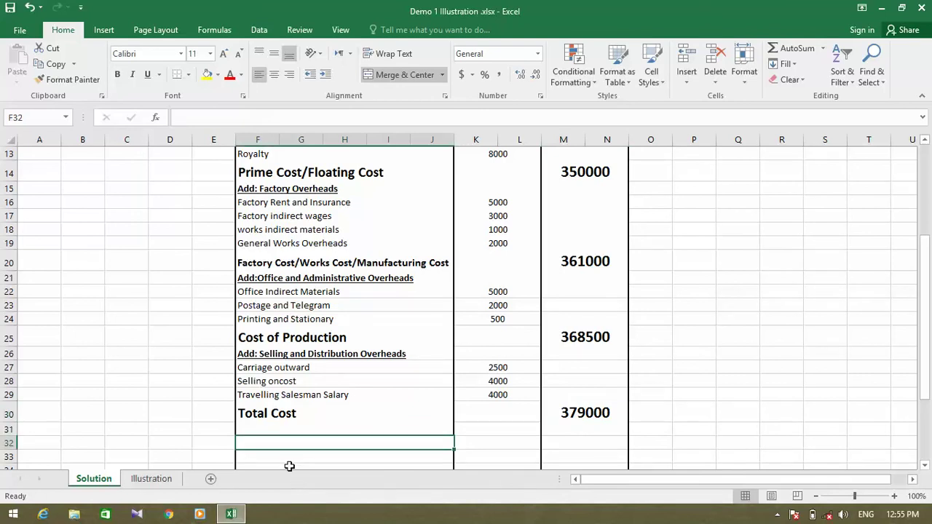
click(289, 460)
click(289, 434)
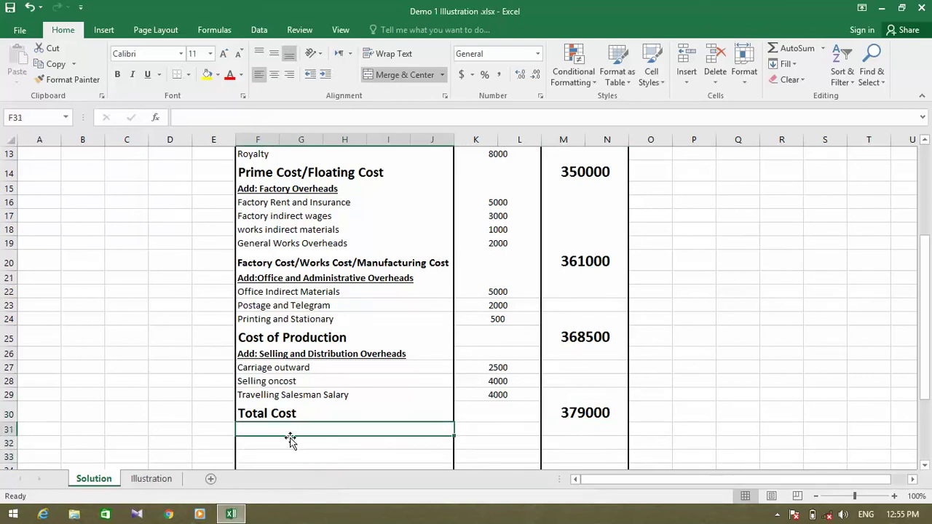
click(291, 444)
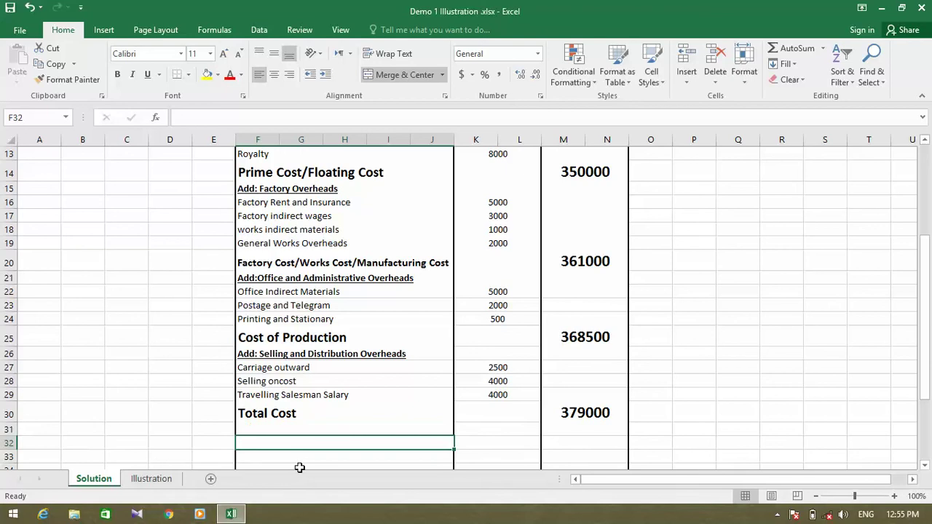
text(Sales)
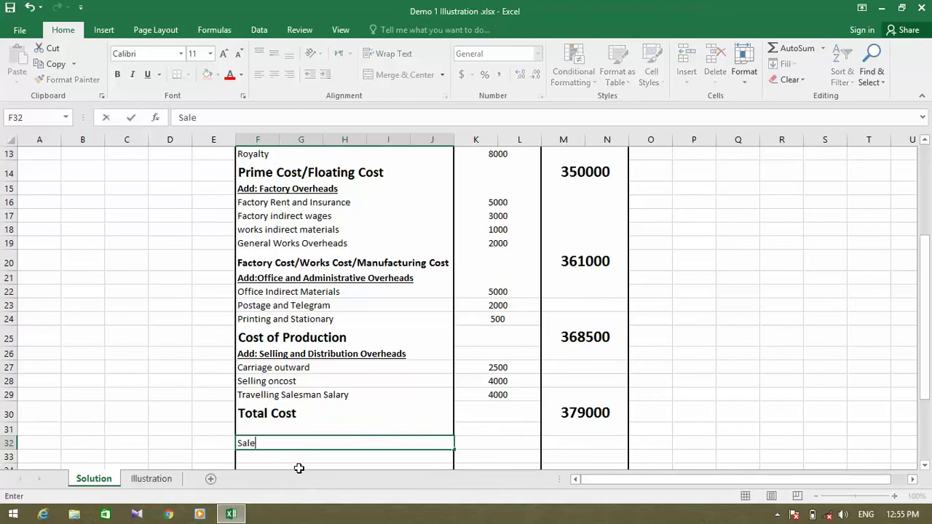
key(Return)
click(270, 442)
- Copy the formatting of the Total Cost label in F30 onto the Sales label in F32
click(272, 414)
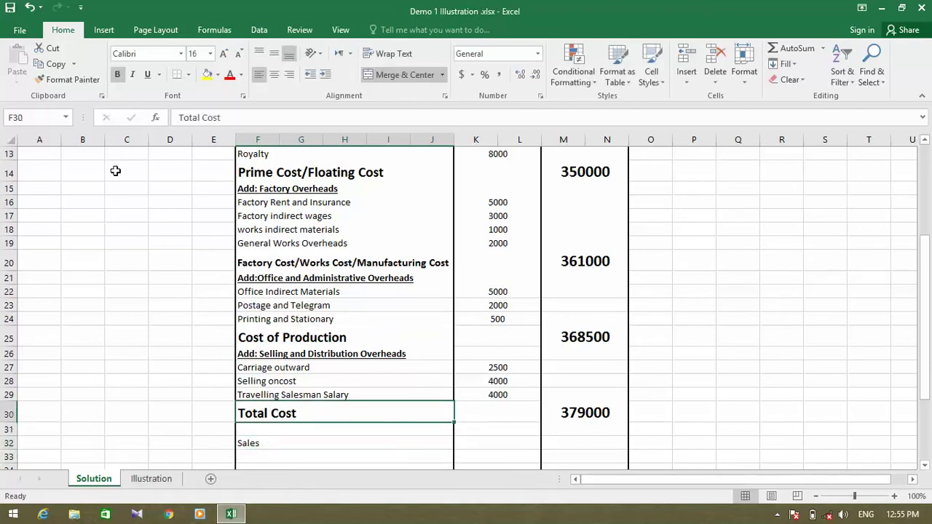
click(70, 80)
click(258, 444)
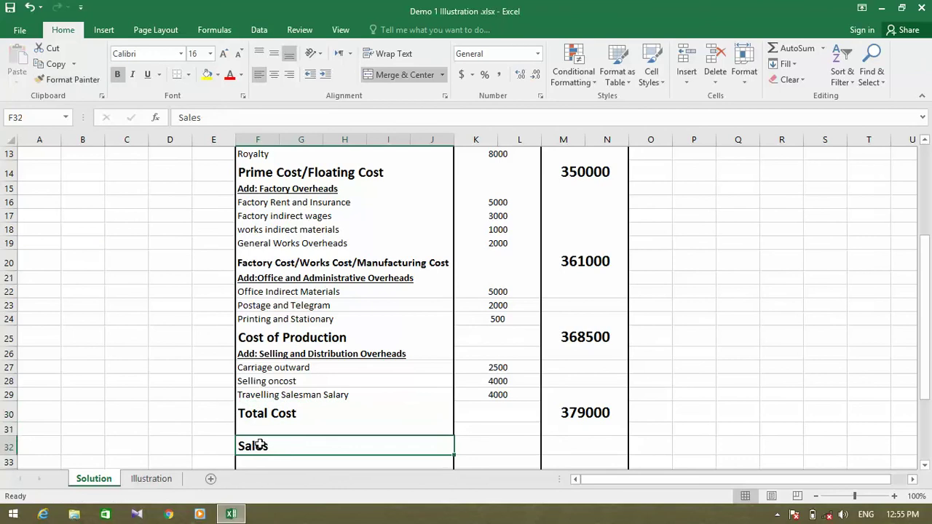
- Look up the Sales amount in E9 of the Illustration sheet and format it as 16 pt, bold and underlined
click(557, 444)
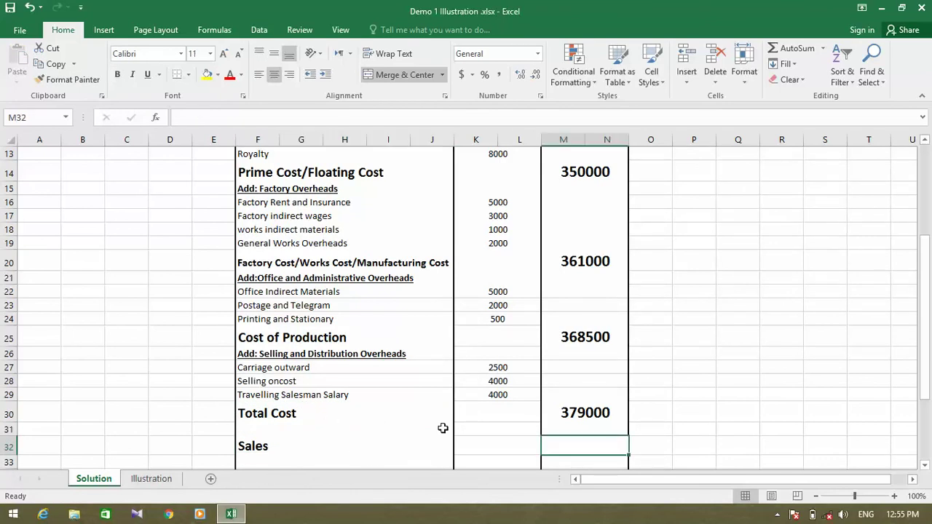
click(585, 412)
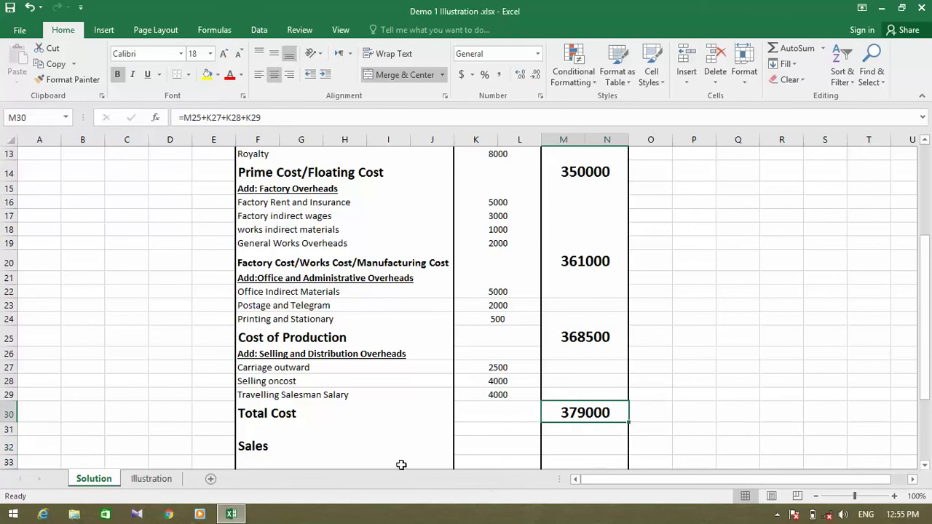
click(594, 449)
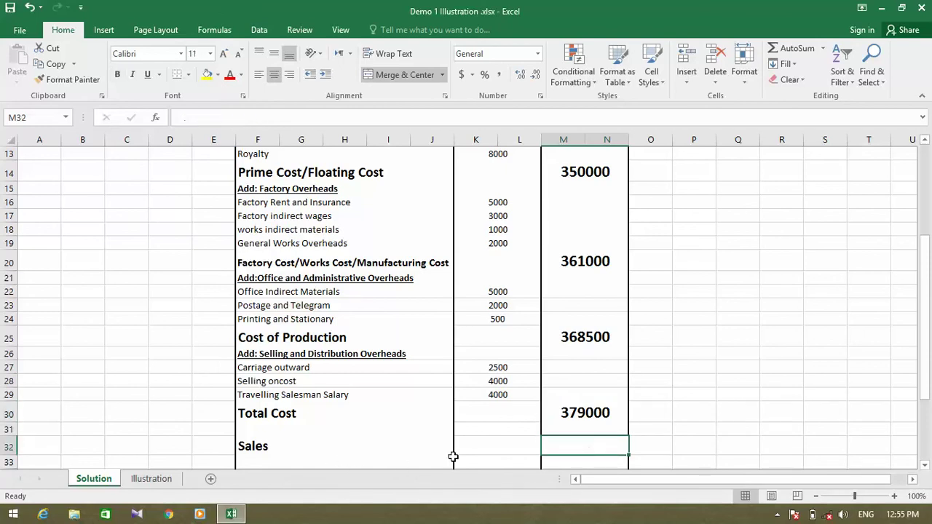
click(164, 478)
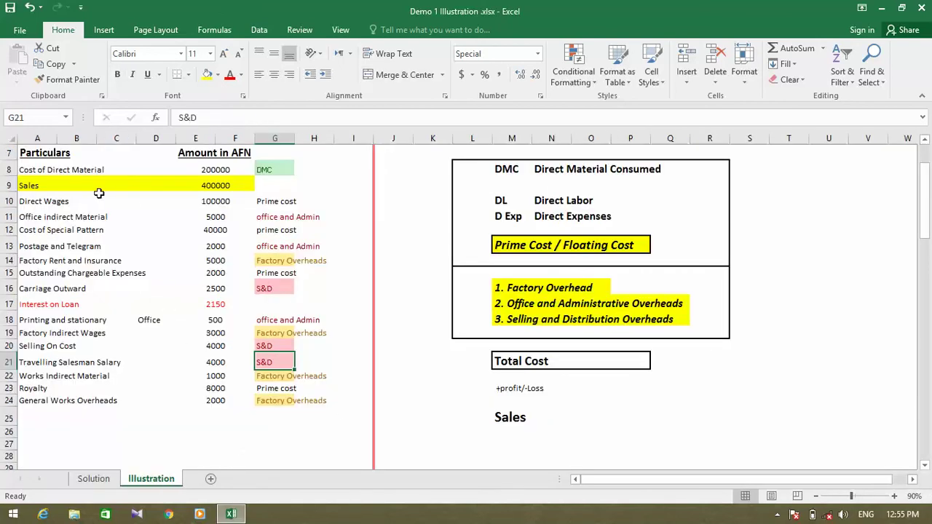
click(64, 229)
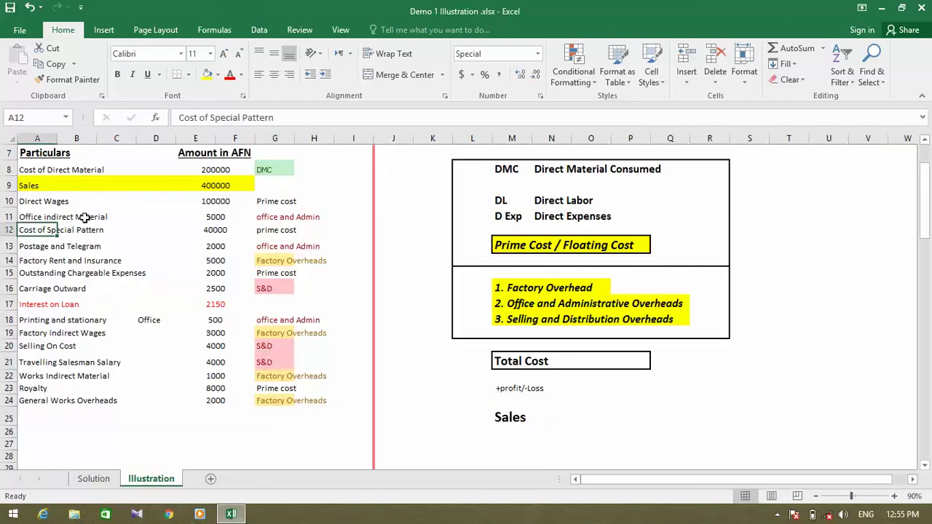
click(193, 183)
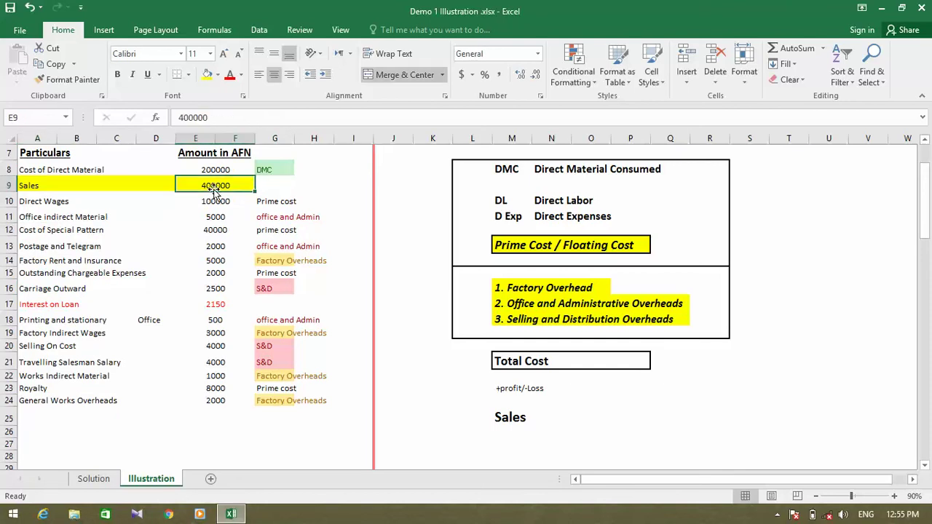
click(223, 53)
click(223, 53)
click(224, 53)
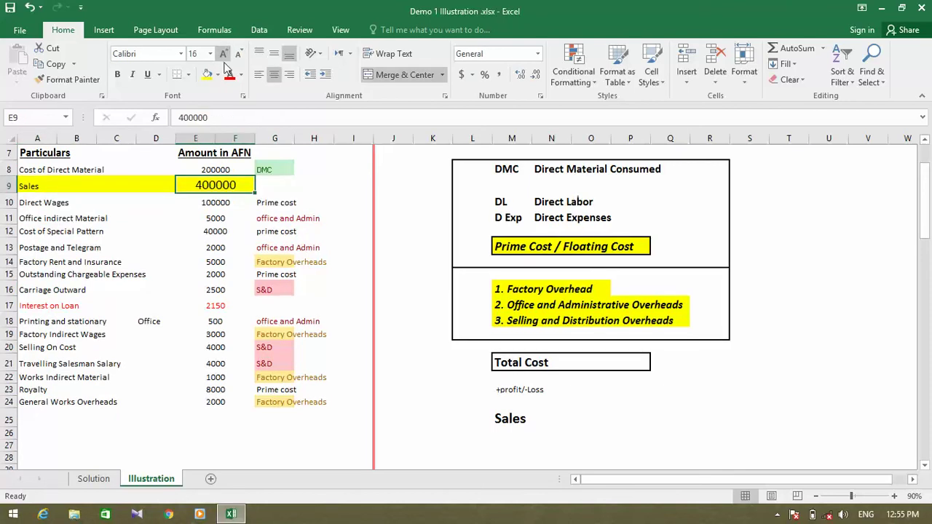
click(117, 74)
click(147, 74)
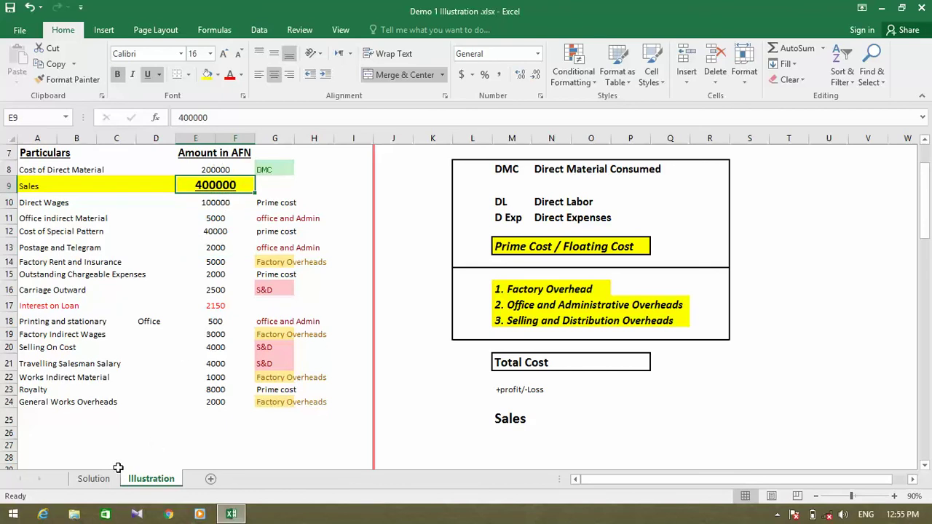
- Enter the Sales amount 400000 in M32 of the Solution sheet
click(80, 480)
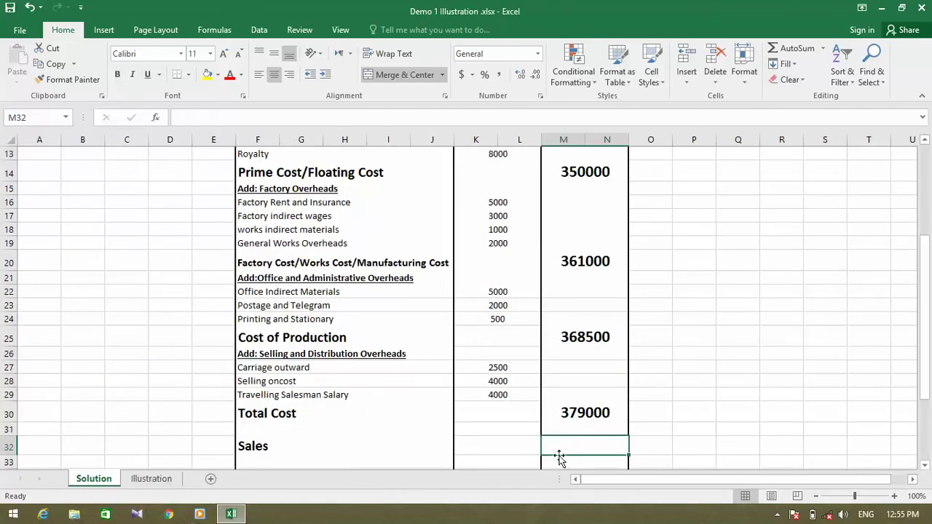
text(400000)
key(Return)
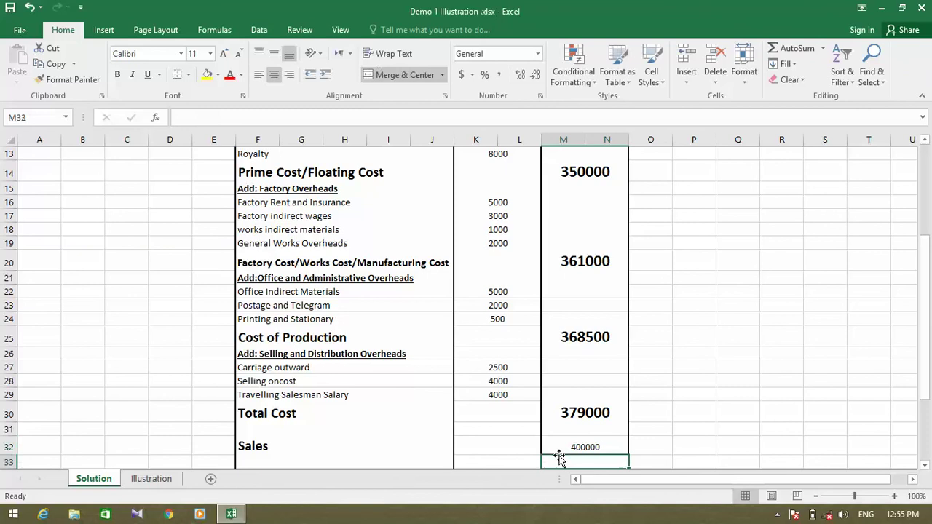
- Copy the formatting of the Total Cost amount in M30 onto the Sales amount in M32
click(574, 413)
click(65, 80)
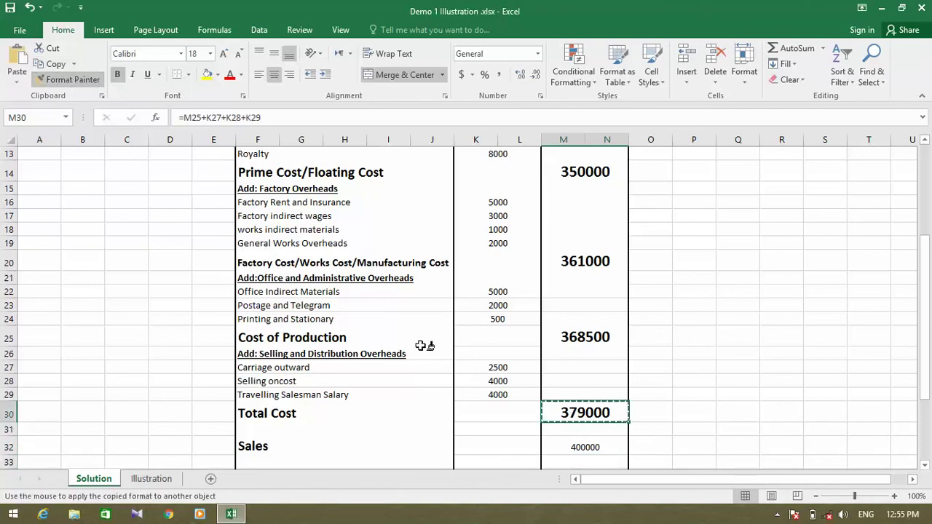
click(582, 447)
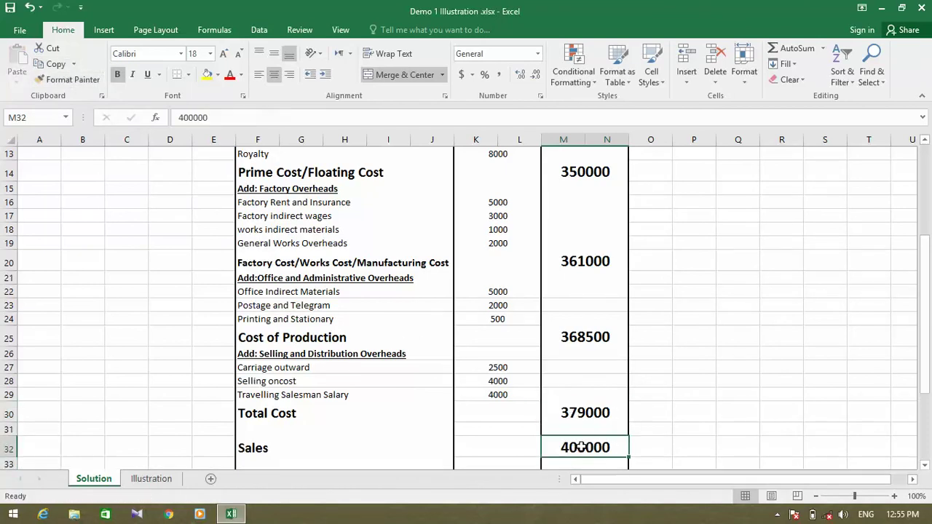
- Compare the Total Cost amount in M30 with the Sales amount in M32
click(584, 410)
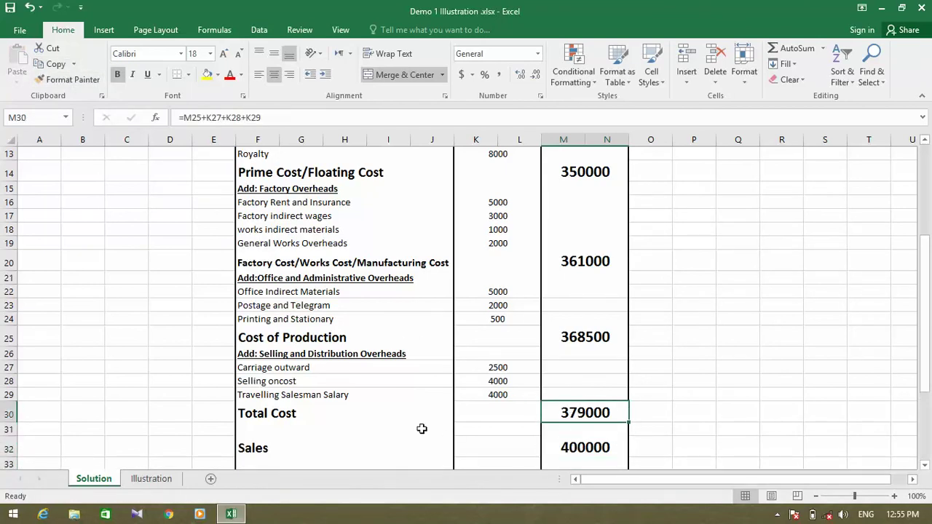
click(275, 429)
click(281, 451)
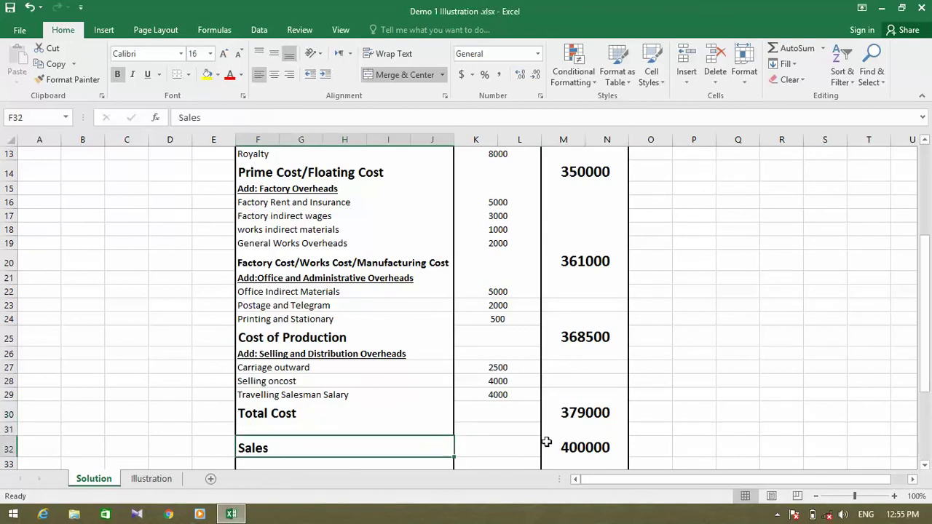
click(597, 447)
click(581, 413)
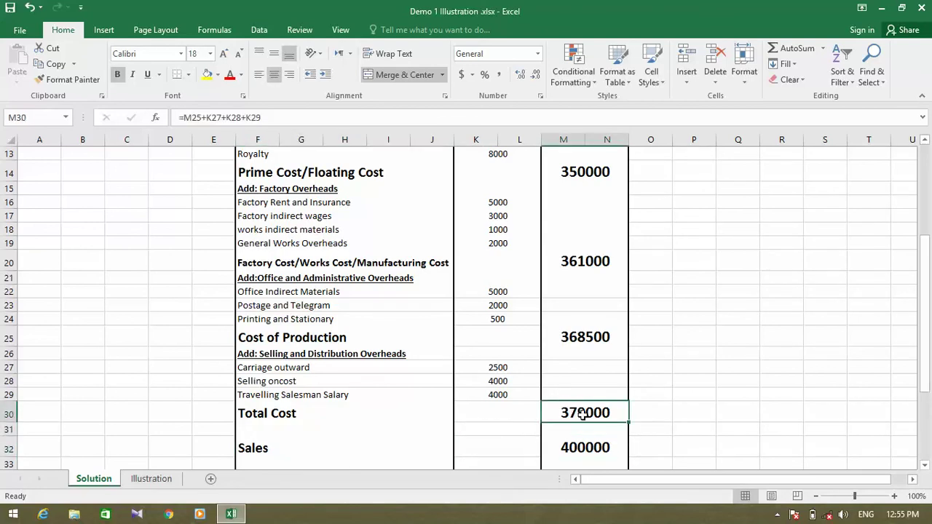
- Enter the note "SP-CP=Profit / Loss" in M27 of the Illustration sheet, below the Sales heading
click(151, 478)
click(605, 389)
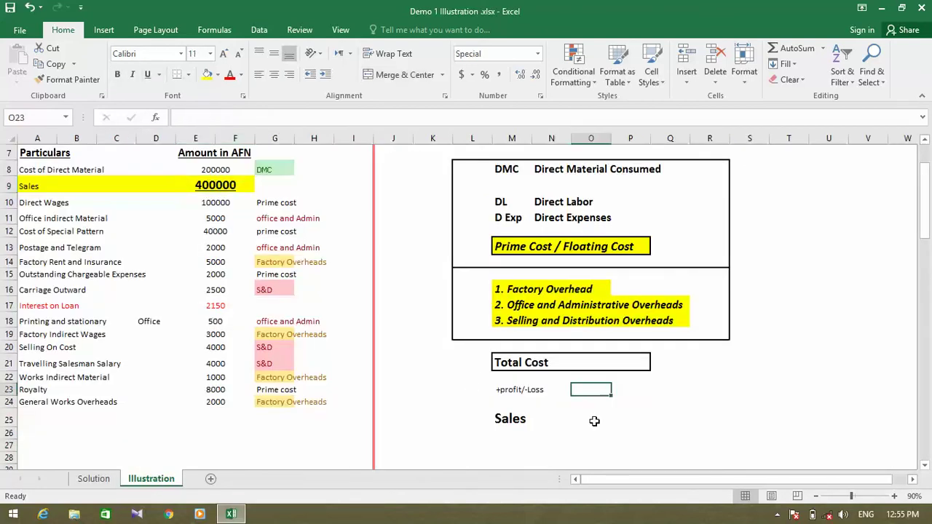
click(512, 444)
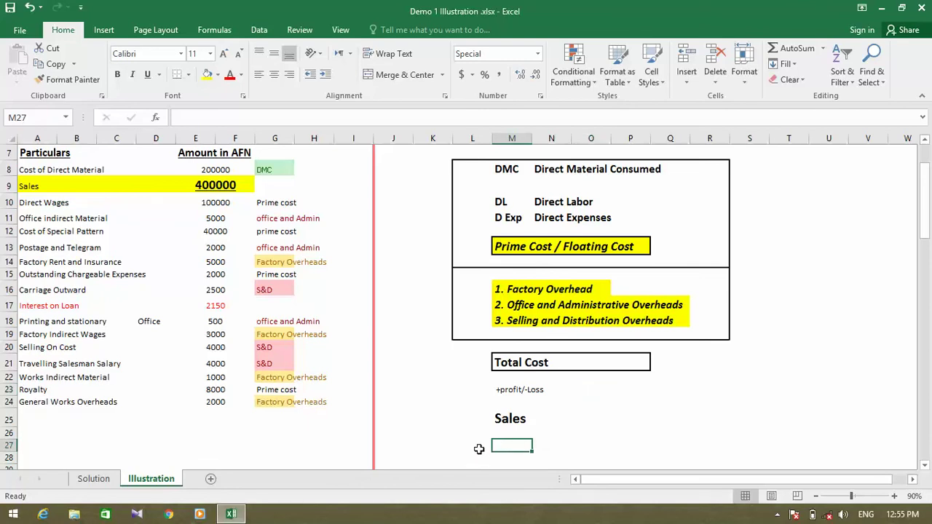
text(SP-CP=)
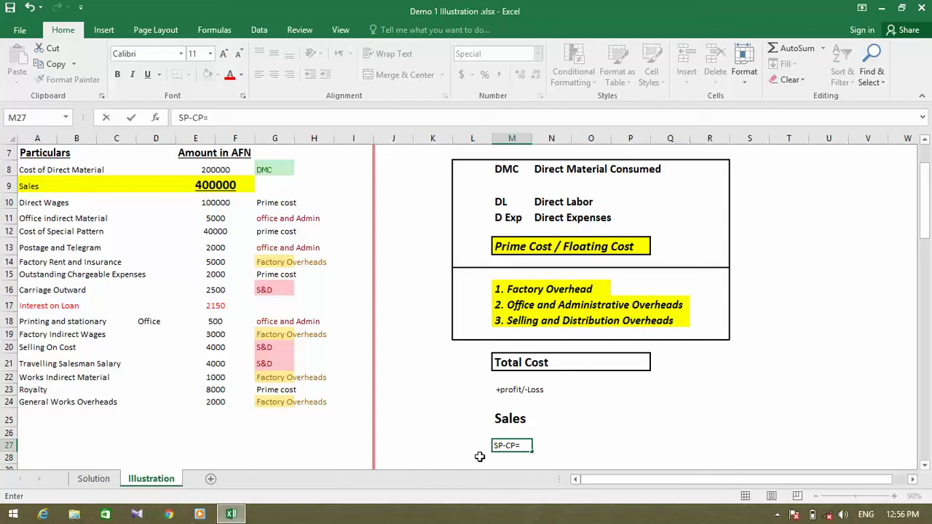
text(Profit / Loss)
key(ctrl+Return)
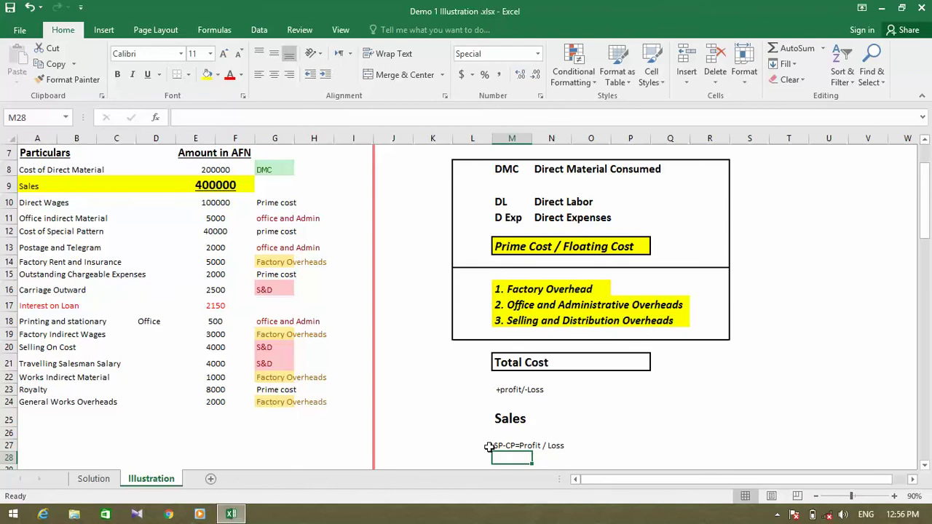
- Enlarge the "SP-CP=Profit / Loss" note in M27 of the Illustration sheet to font size 16
drag(484, 446, 521, 447)
click(514, 446)
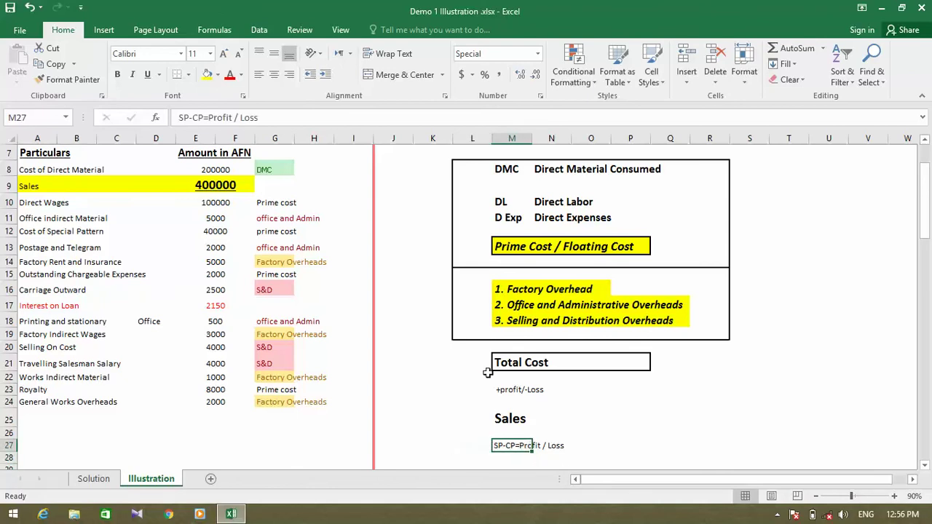
click(224, 53)
click(224, 53)
click(223, 53)
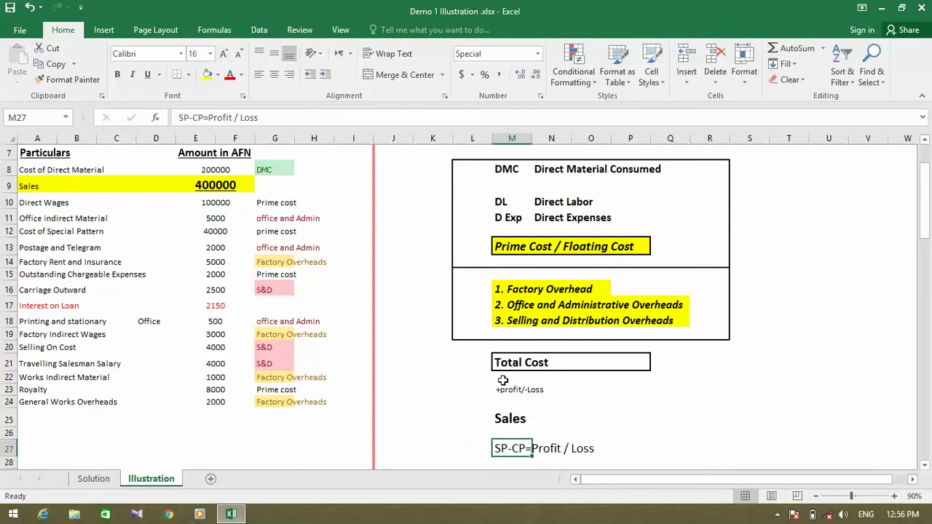
- Examine the "SP-CP=Profit / Loss" rule in row 27 below the Sales heading
key(Right)
key(Right)
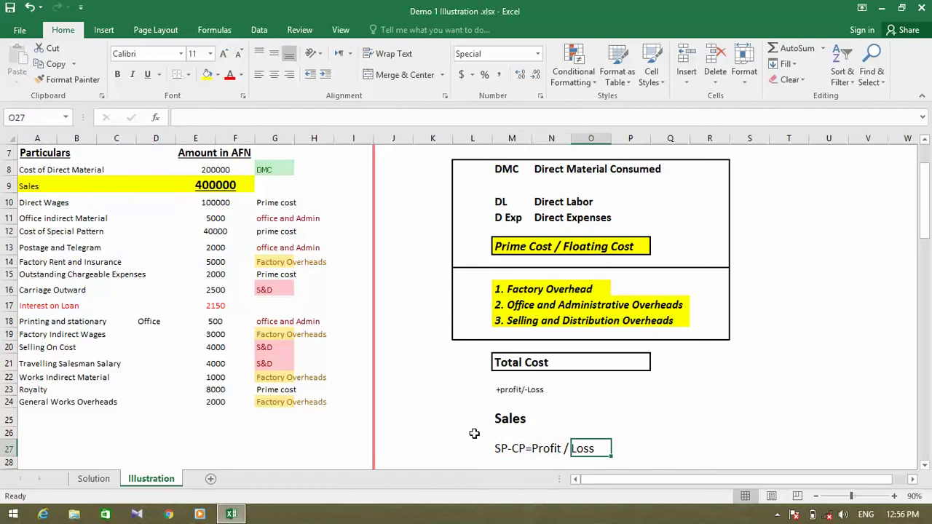
click(596, 405)
click(498, 448)
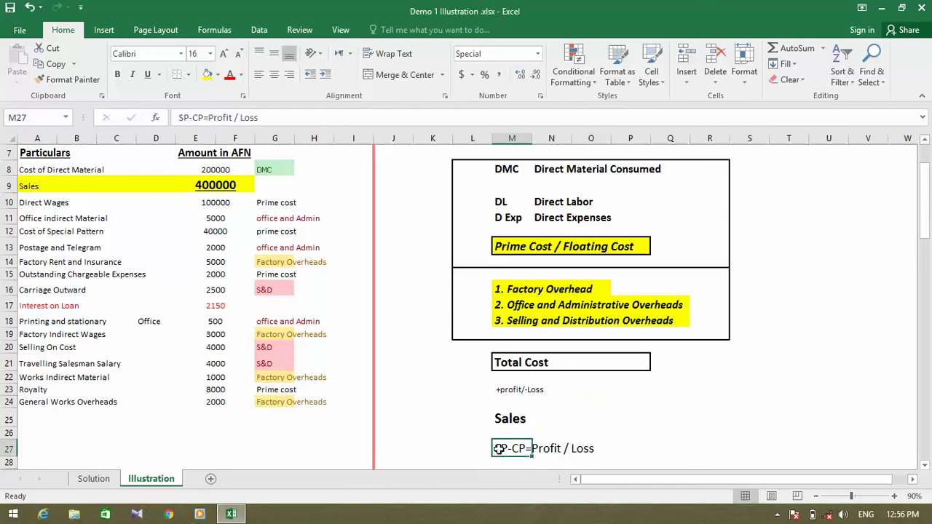
click(545, 449)
click(498, 450)
key(Right)
key(Right)
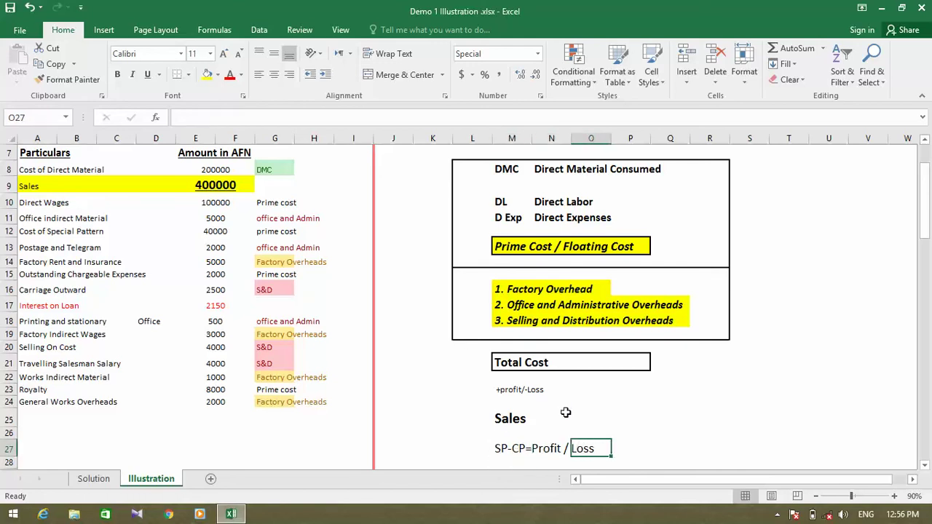
- Calculate Sales minus Total Cost in M31 of the Solution sheet with the formula =M32-M30
click(102, 481)
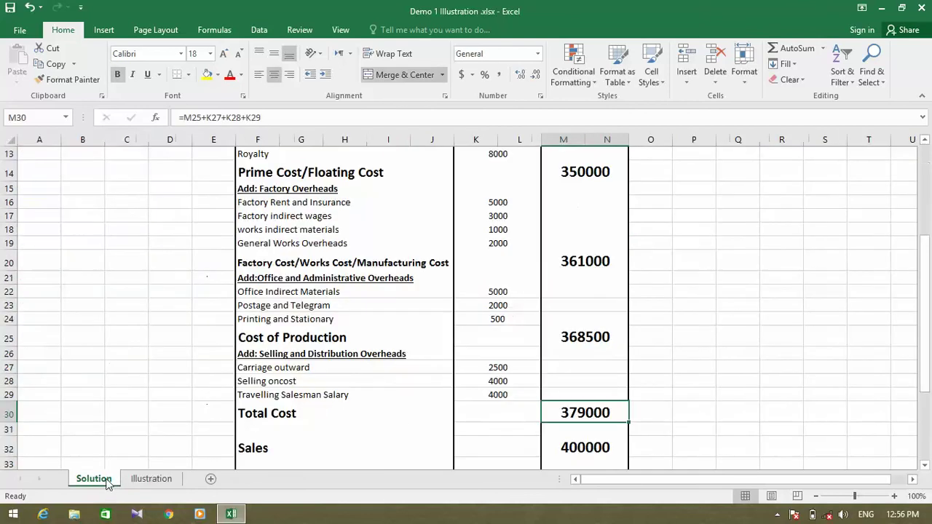
click(586, 453)
click(570, 413)
click(576, 446)
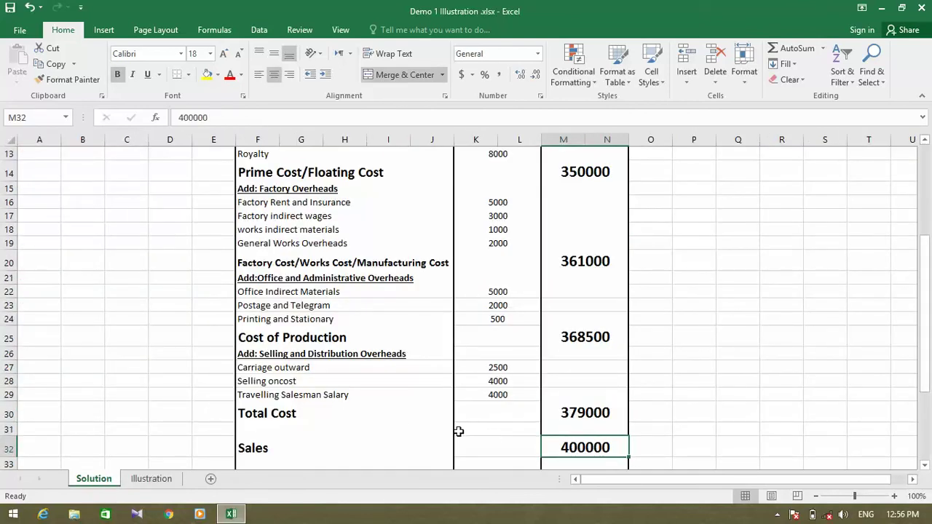
click(279, 433)
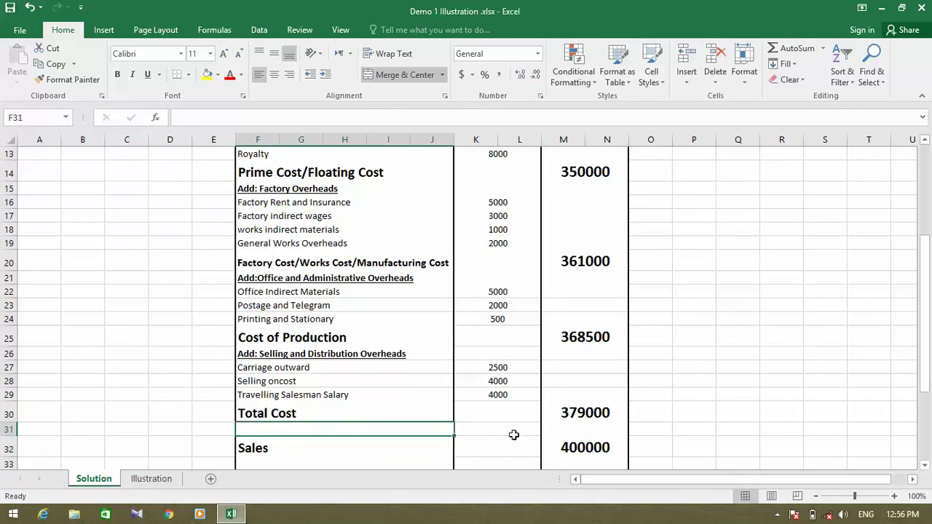
click(567, 431)
text(=)
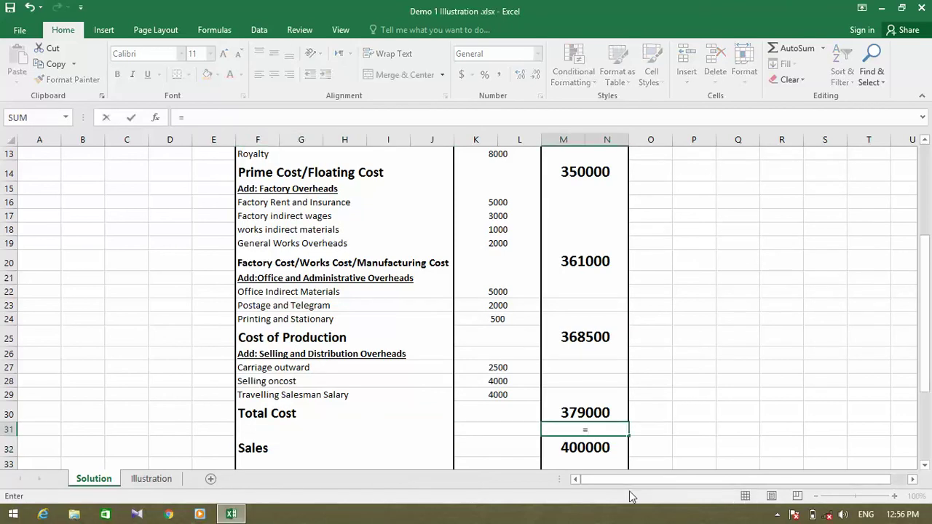
key(Down)
text(-)
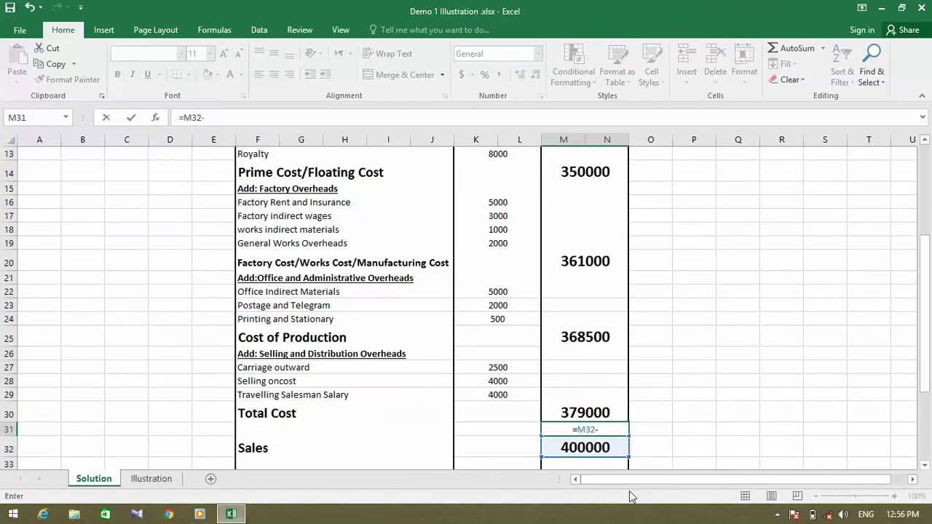
key(Up)
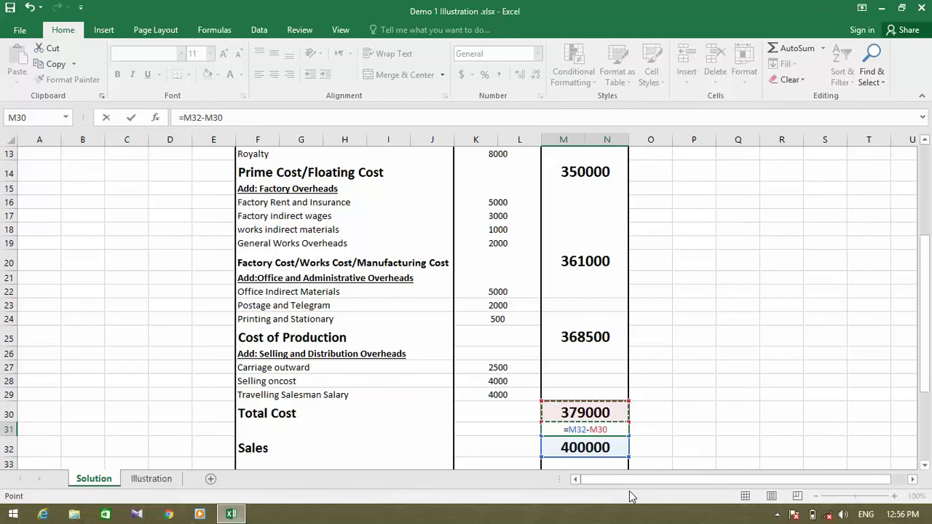
key(Return)
- Format the amount in M31 with a yellow fill, font size 16, bold and underline
click(595, 431)
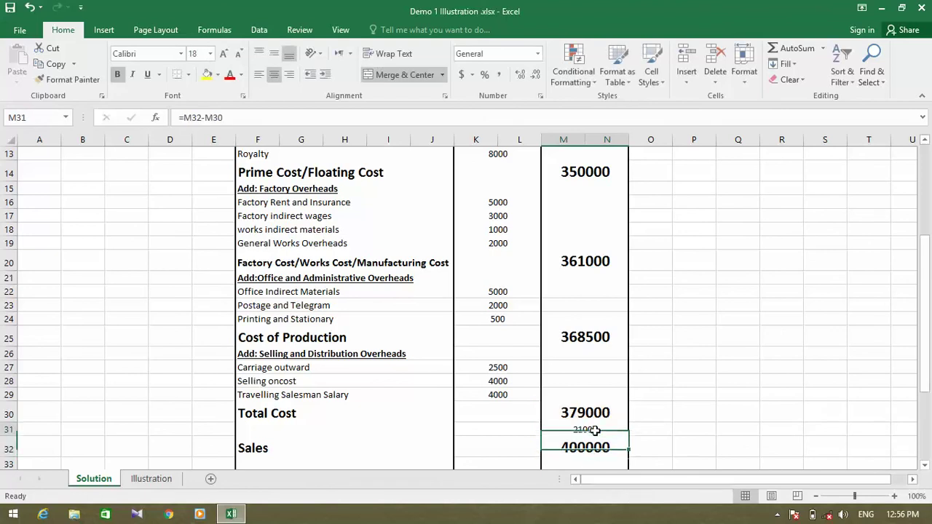
click(209, 75)
click(223, 53)
click(223, 53)
click(223, 53)
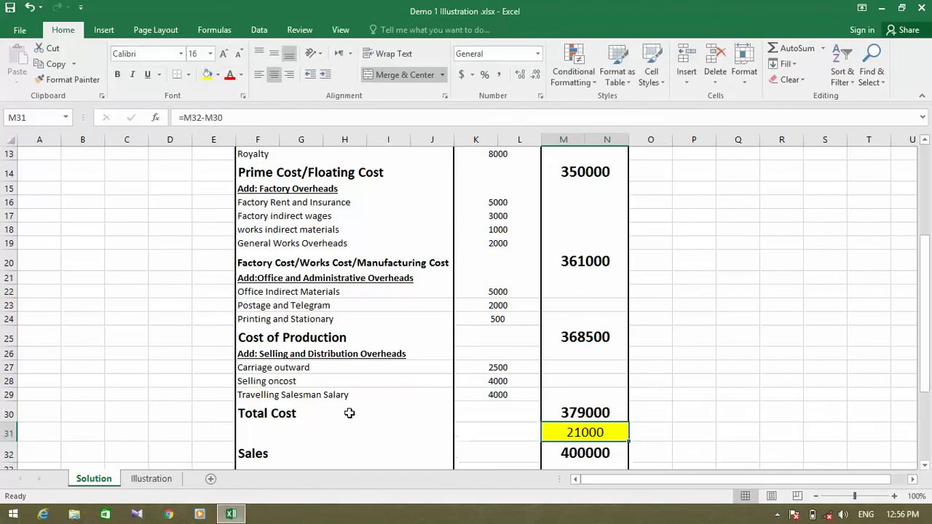
key(ctrl+b)
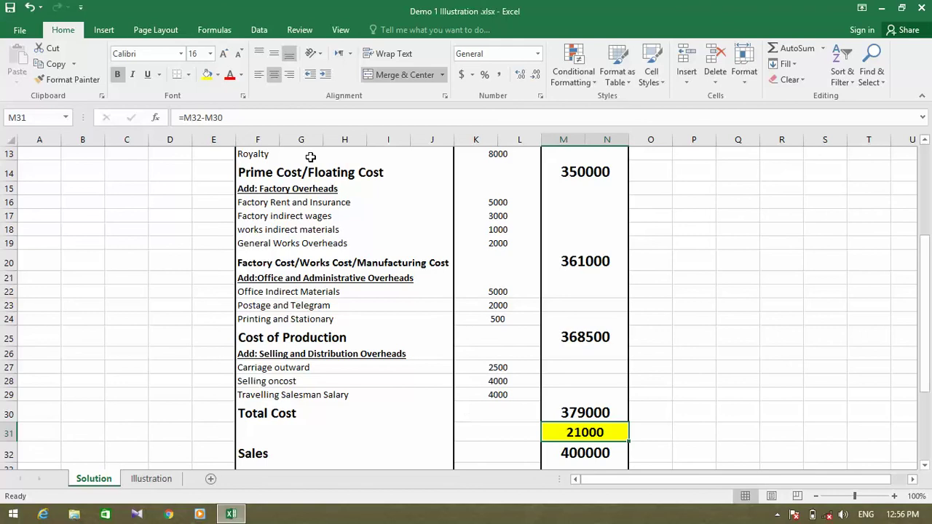
click(148, 74)
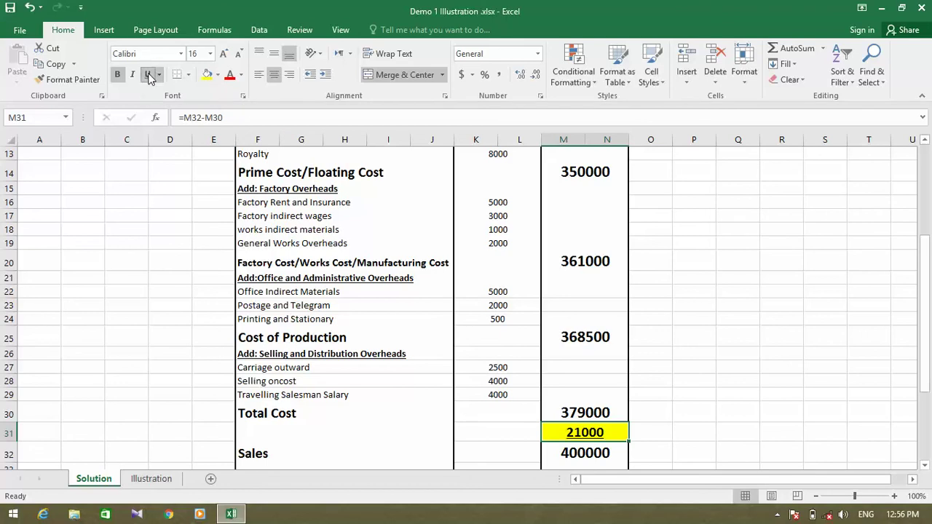
- Enter the label "+ Profit" in F31, between Total Cost and Sales
click(283, 435)
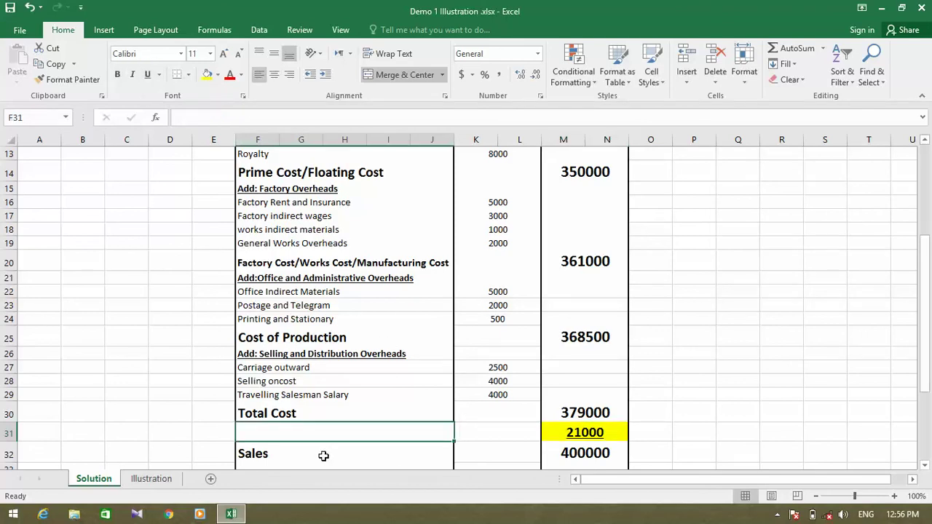
key(BackSpace)
text(+)
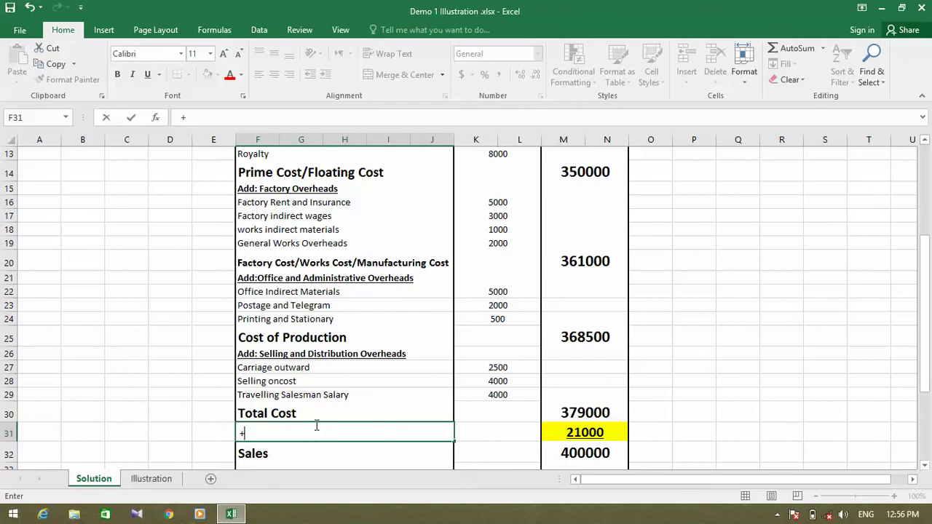
text(p)
text( Profit)
key(Return)
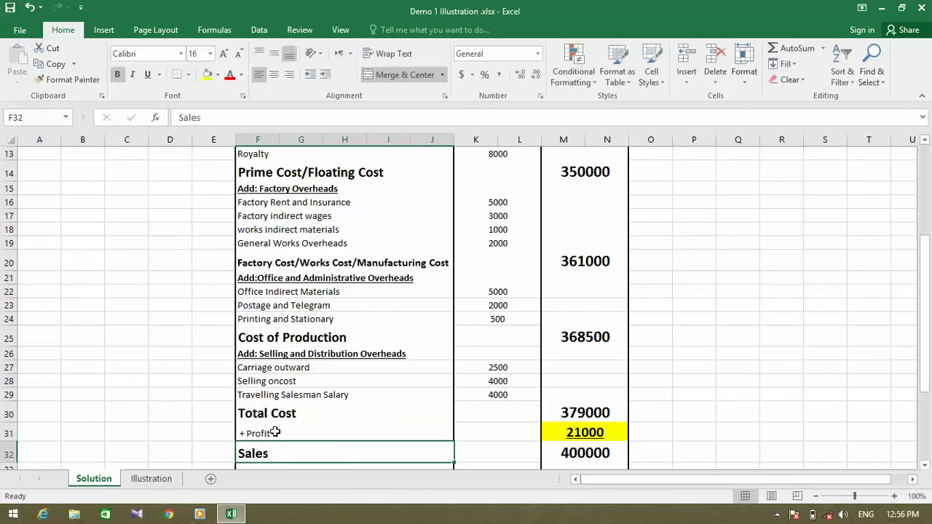
- Make the "+ Profit" label in F31 bold at font size 12
click(275, 433)
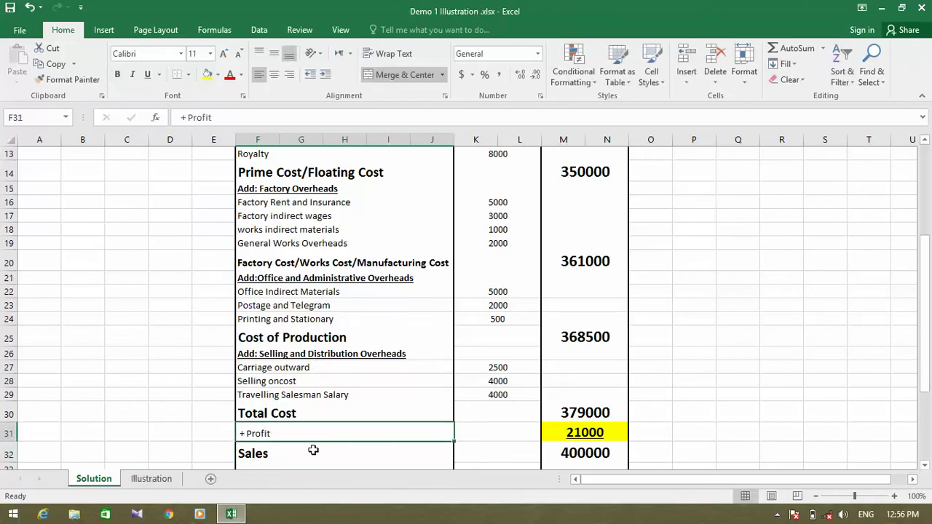
key(ctrl+b)
click(223, 53)
click(223, 53)
click(224, 53)
click(224, 53)
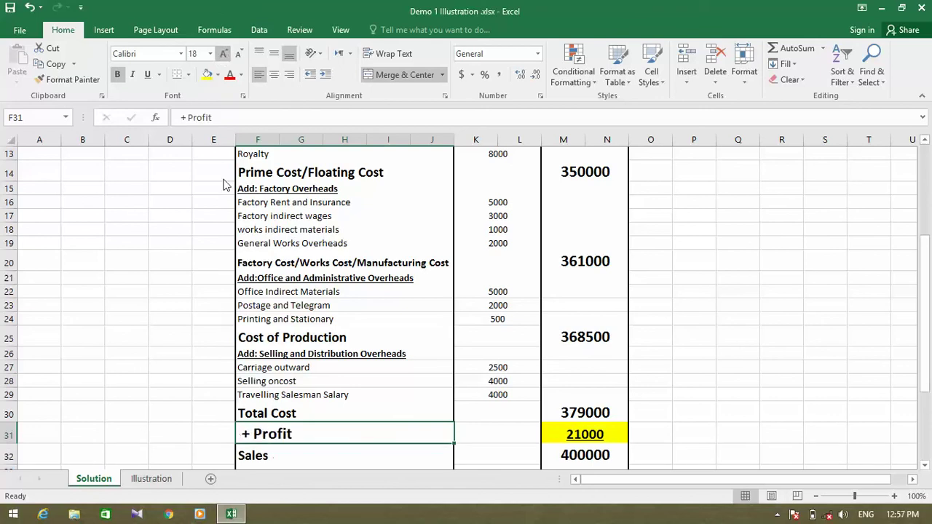
click(240, 54)
click(240, 55)
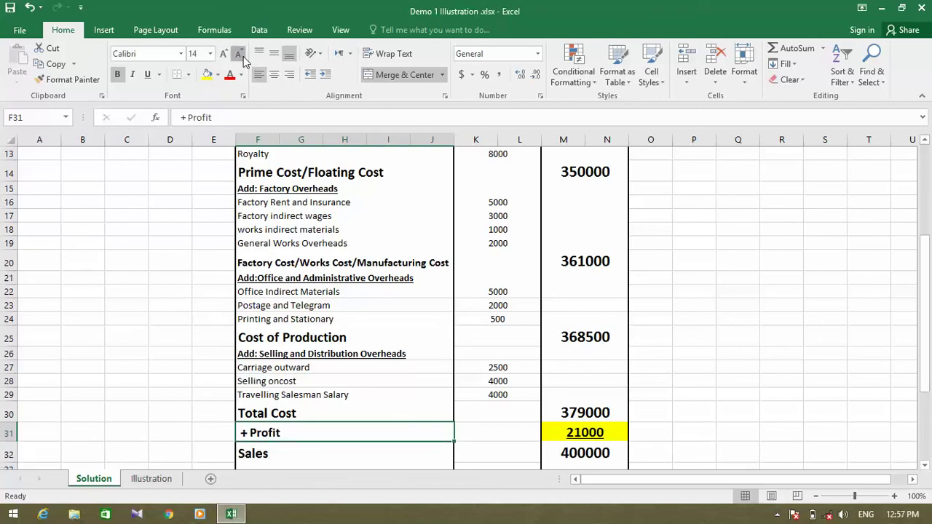
click(241, 54)
click(126, 305)
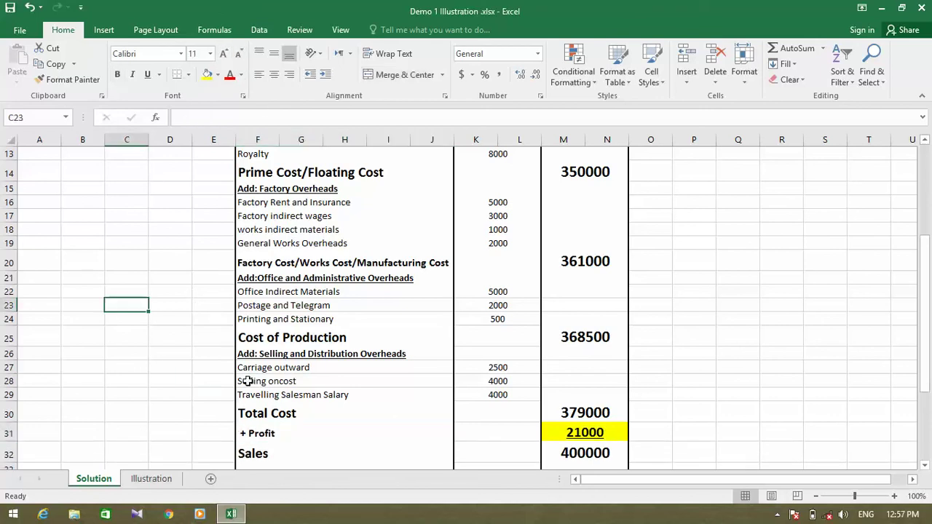
- Review the profit row and the direct materials, direct wages and direct expenses rows at the start of the cost sheet
click(571, 437)
click(277, 435)
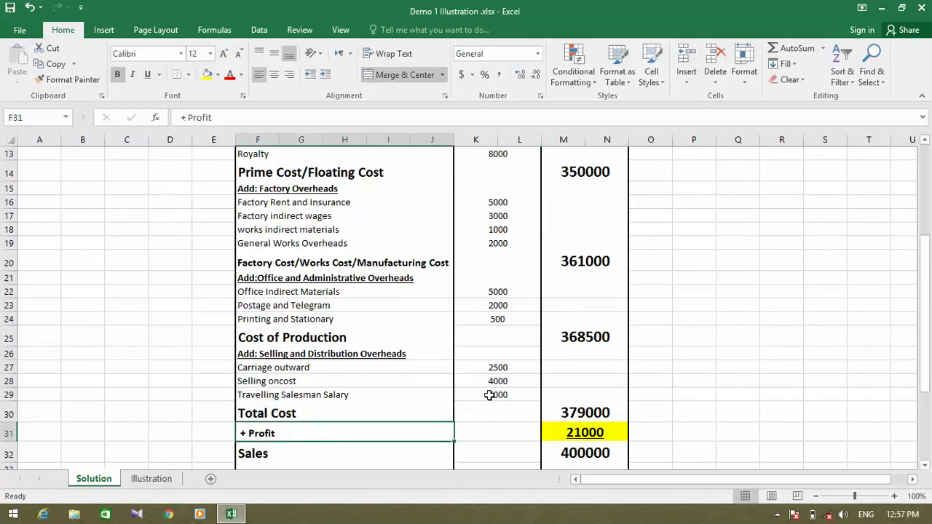
click(589, 372)
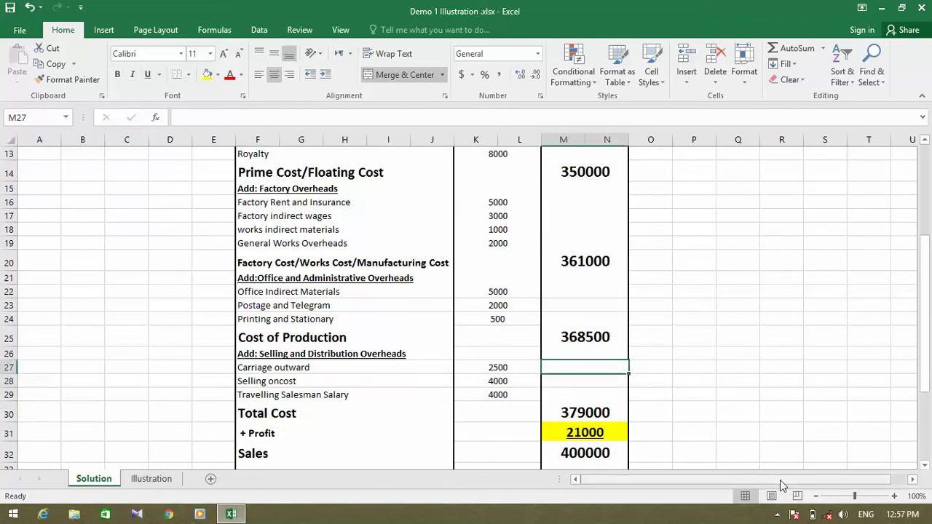
key(Up)
key(Up)
key(Up)
key(Up)
key(Up)
key(Up)
key(Up)
key(Up)
key(Up)
key(Up)
key(Up)
key(Up)
key(Up)
key(Up)
key(Up)
key(Up)
key(Up)
key(Up)
key(Up)
key(Up)
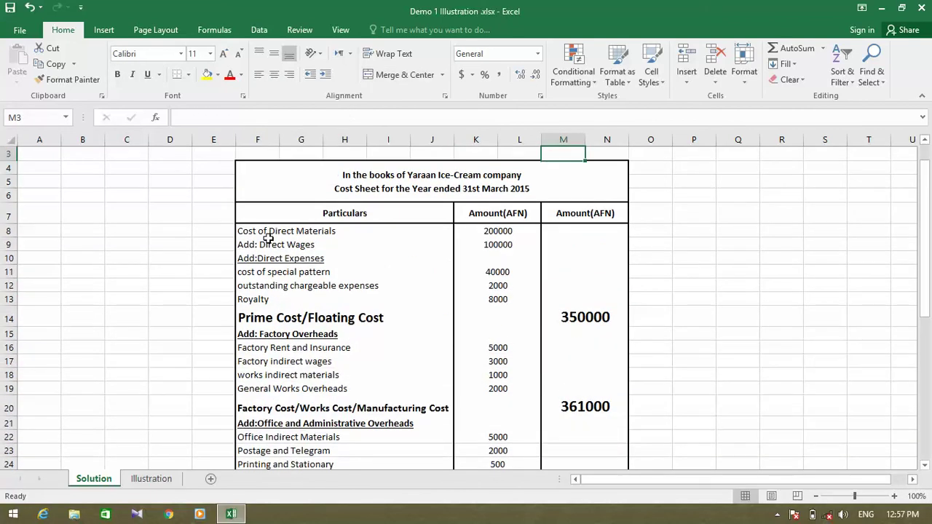
drag(268, 235, 308, 305)
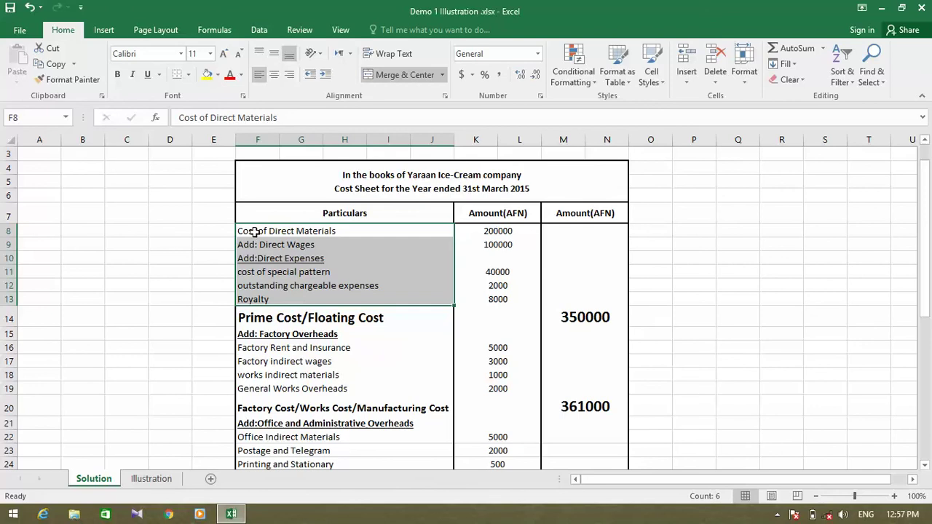
drag(254, 232, 490, 230)
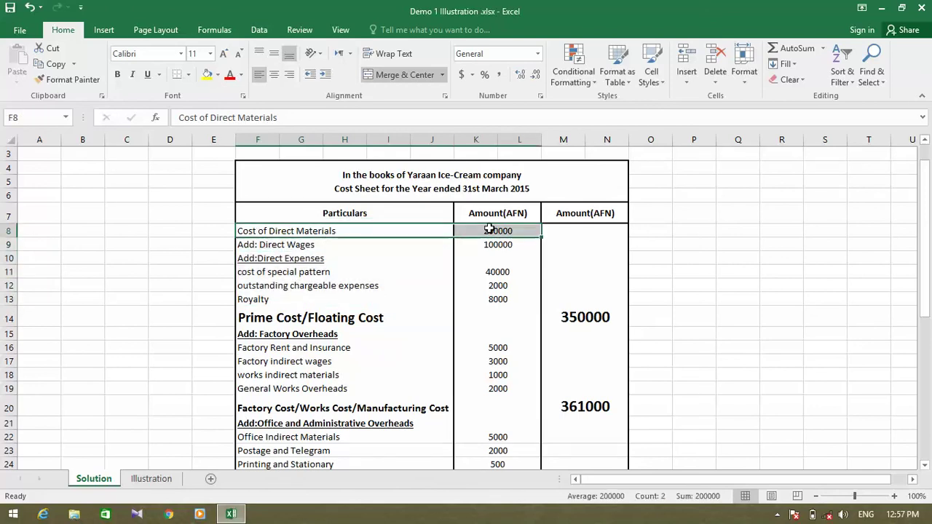
drag(237, 249, 493, 244)
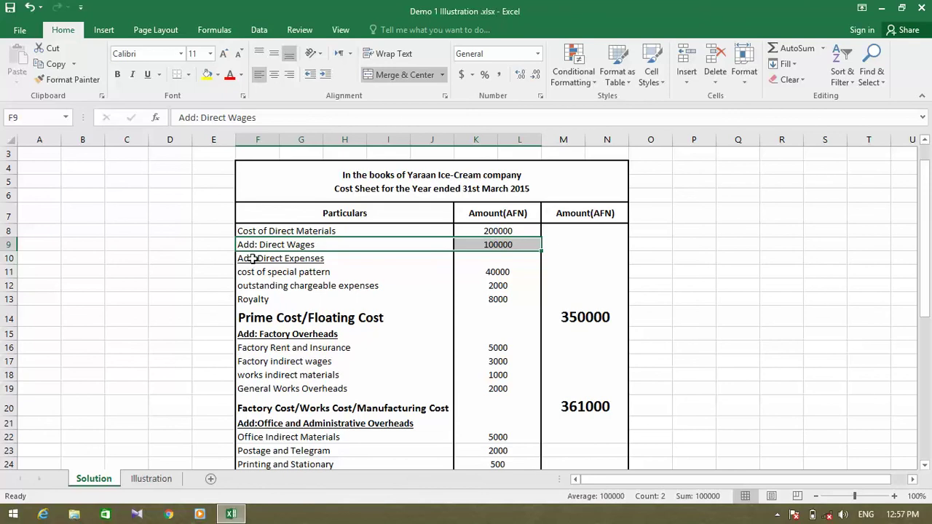
drag(251, 258, 266, 302)
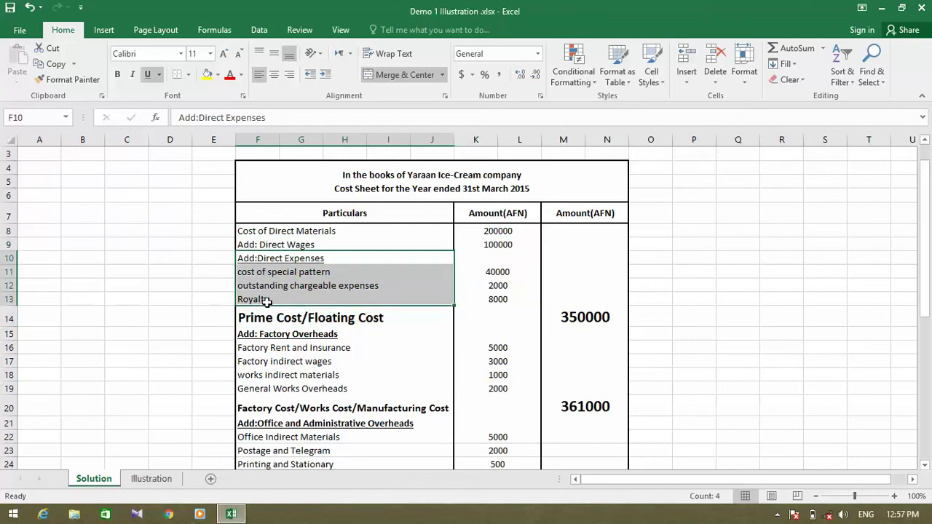
- Fill the prime cost section, from Cost of Direct Materials in F8 through the Prime Cost amount in row 14, with yellow
drag(247, 230, 592, 313)
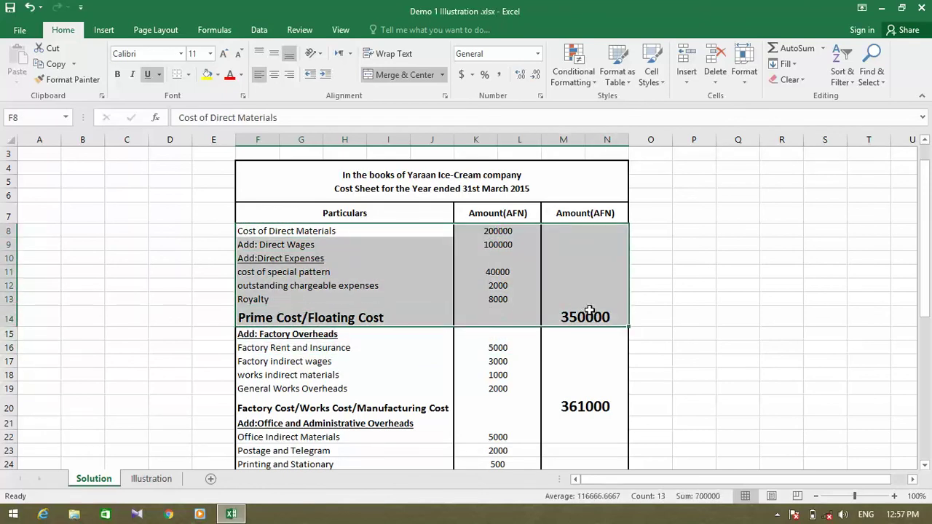
click(206, 77)
click(378, 388)
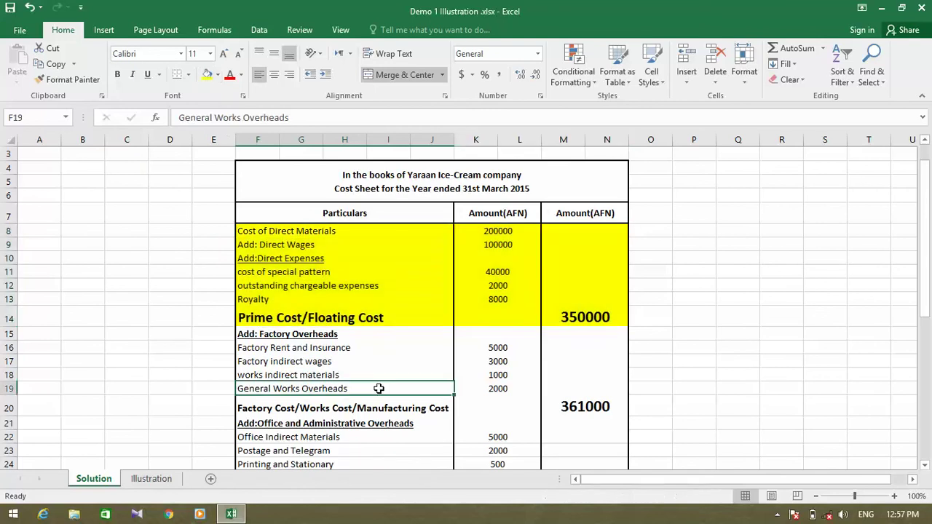
- Fill the factory overheads section, from F15 through the Factory Cost amount in row 20, with light green
click(248, 337)
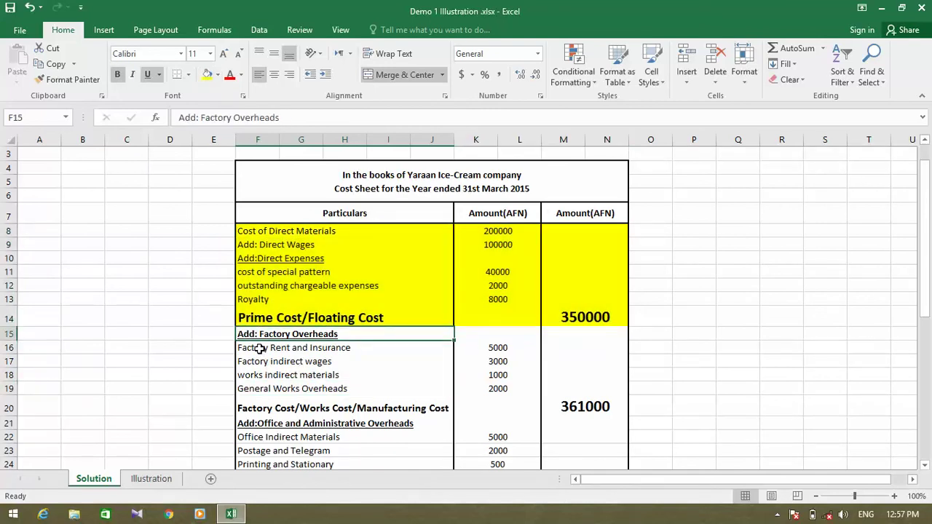
click(260, 349)
drag(256, 336, 597, 405)
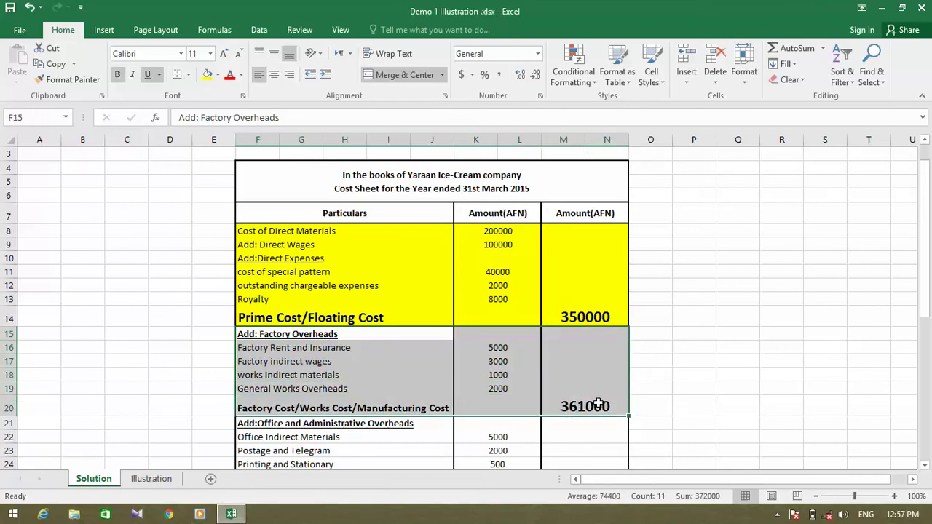
click(217, 74)
click(253, 181)
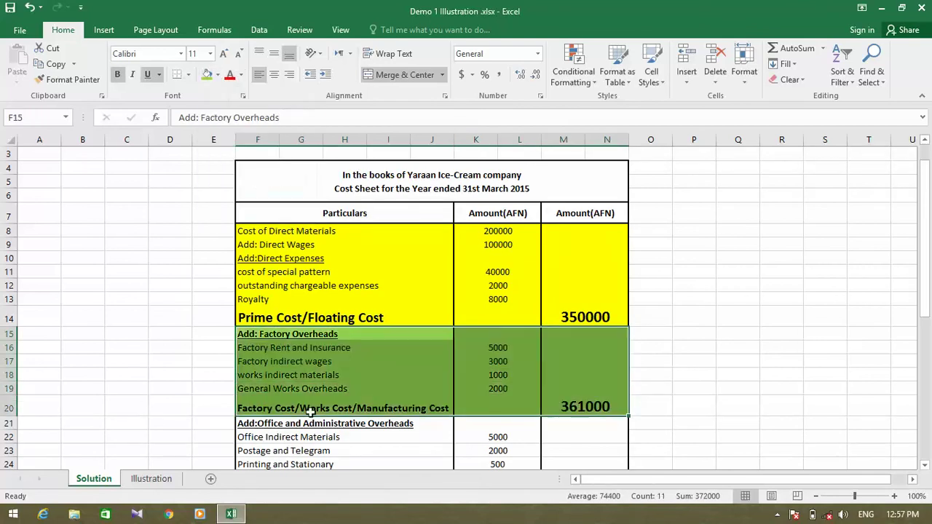
- Fill the office and administrative overheads section, from F21 through the Cost of Production amount in row 25, with light blue
drag(261, 425, 598, 421)
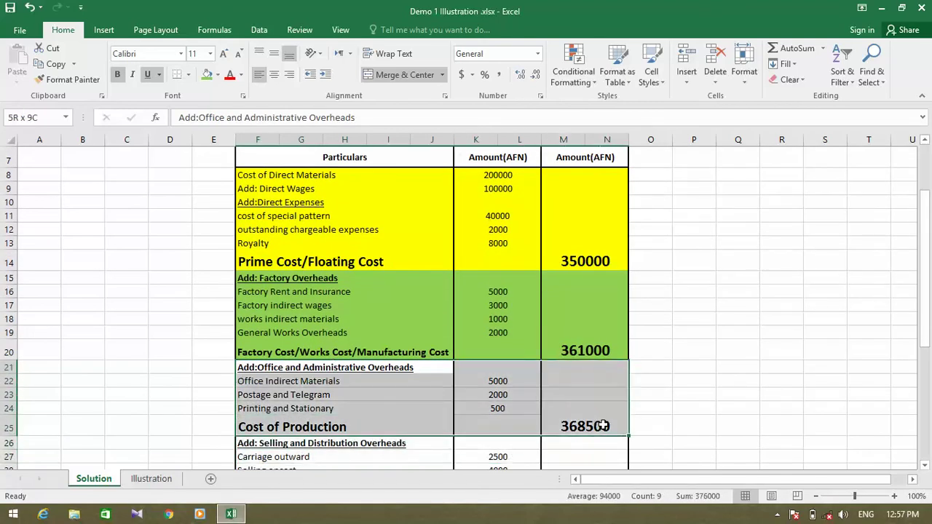
click(217, 74)
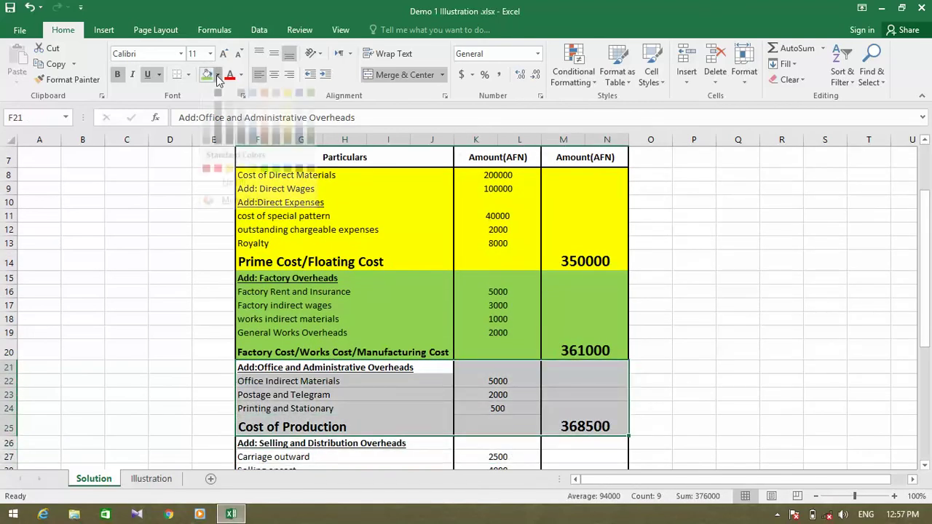
click(252, 117)
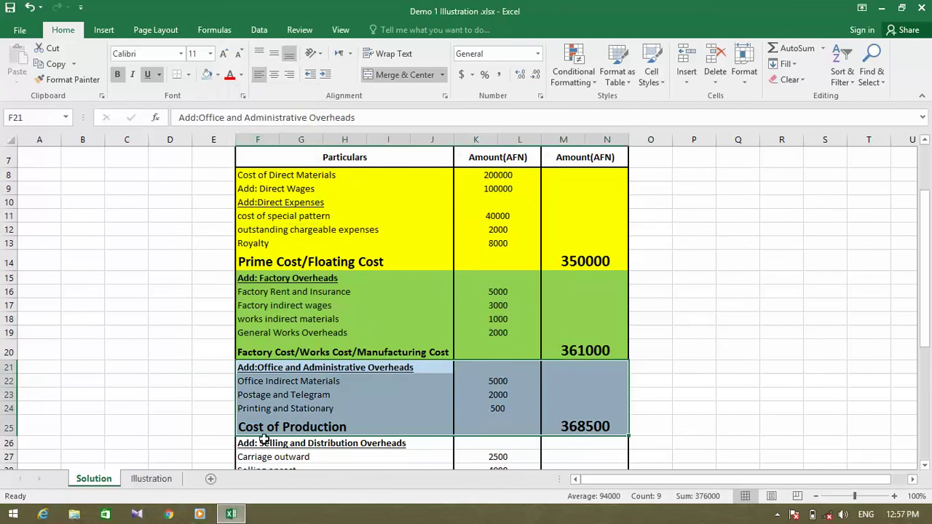
- Fill the selling and distribution overheads section, from F26 through column N of row 29, with light orange
drag(258, 442, 609, 424)
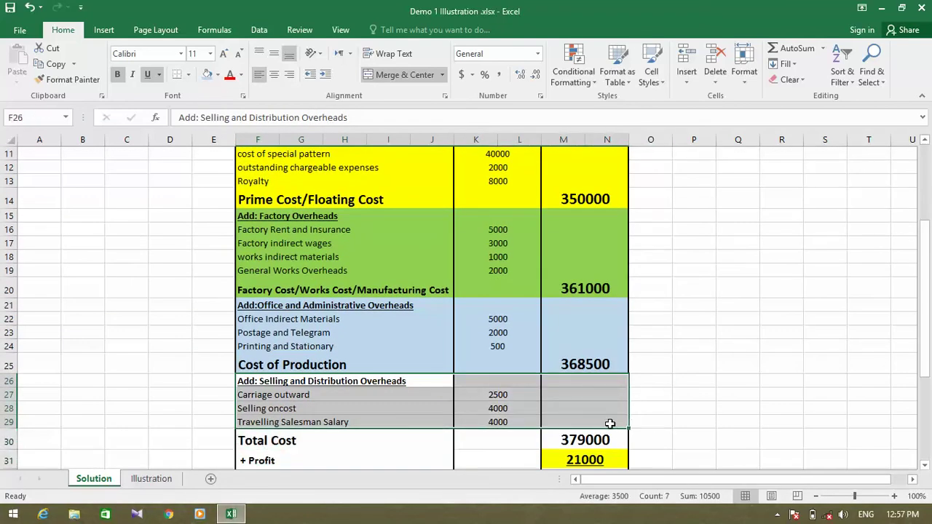
click(217, 74)
click(265, 117)
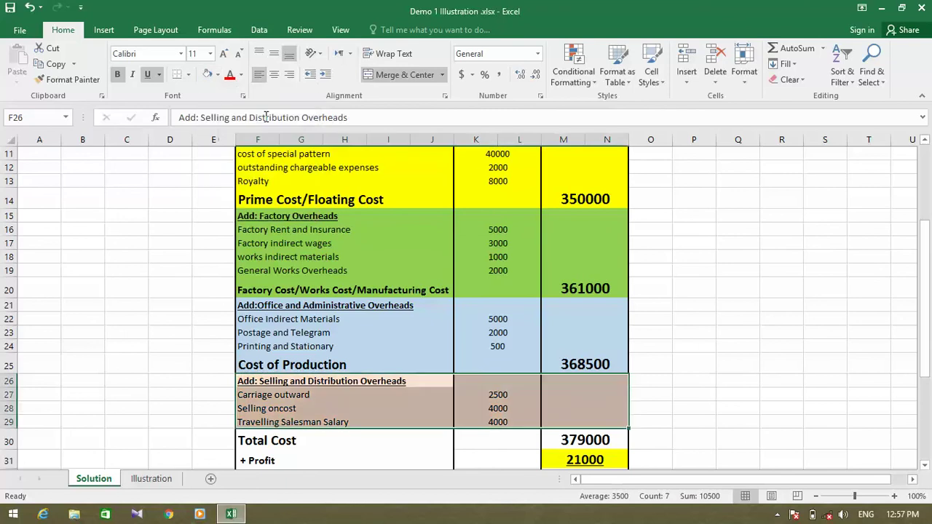
click(391, 464)
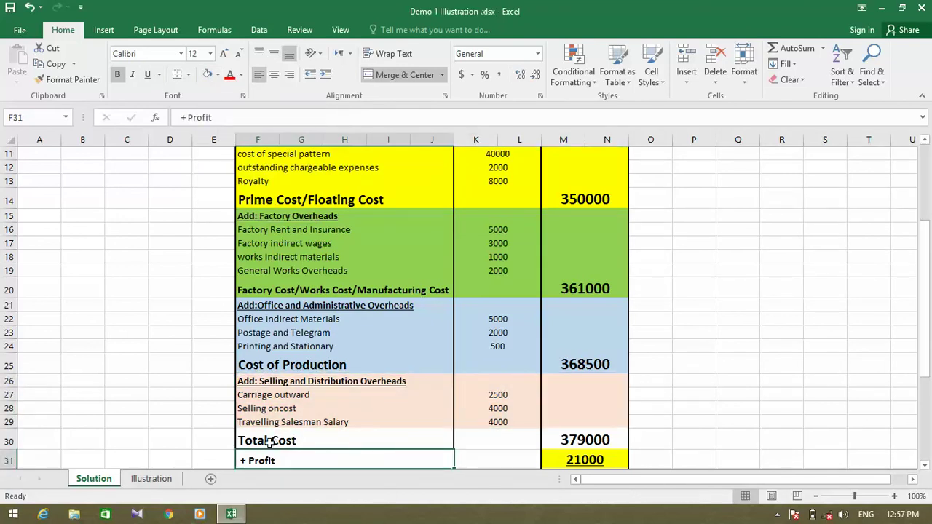
- Fill the Total Cost row, from the label in F30 through its amount, with gray
drag(268, 444, 597, 400)
scroll(437, 444, down, 1)
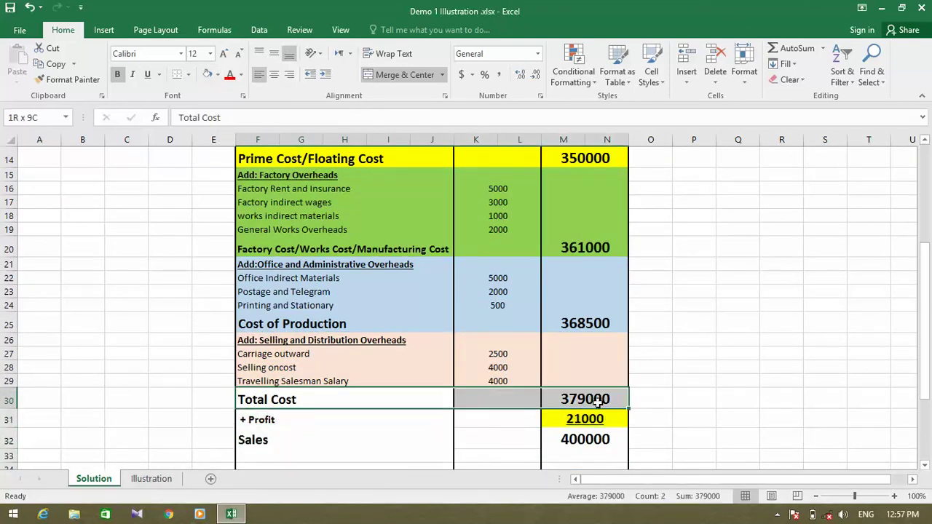
click(217, 75)
click(207, 140)
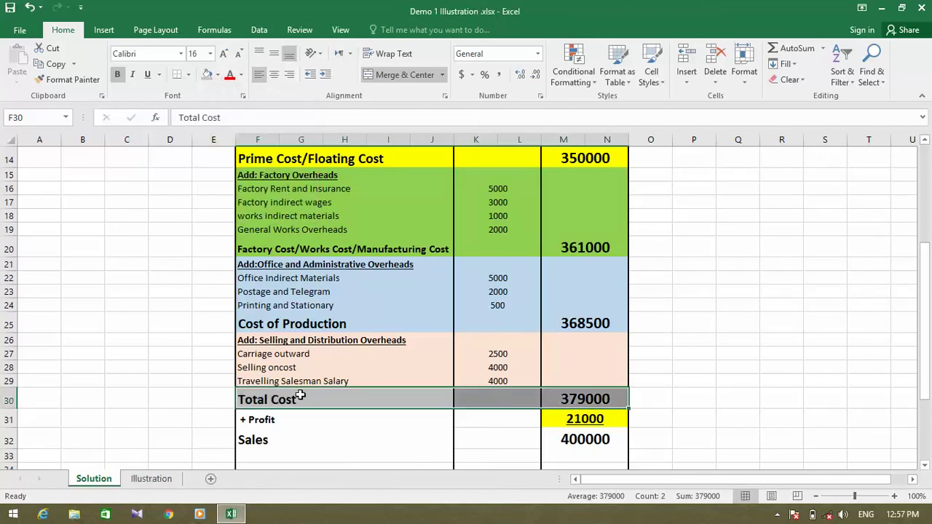
- Fill the Sales row, from the label in F32 through its amount, with light green
drag(256, 446, 558, 439)
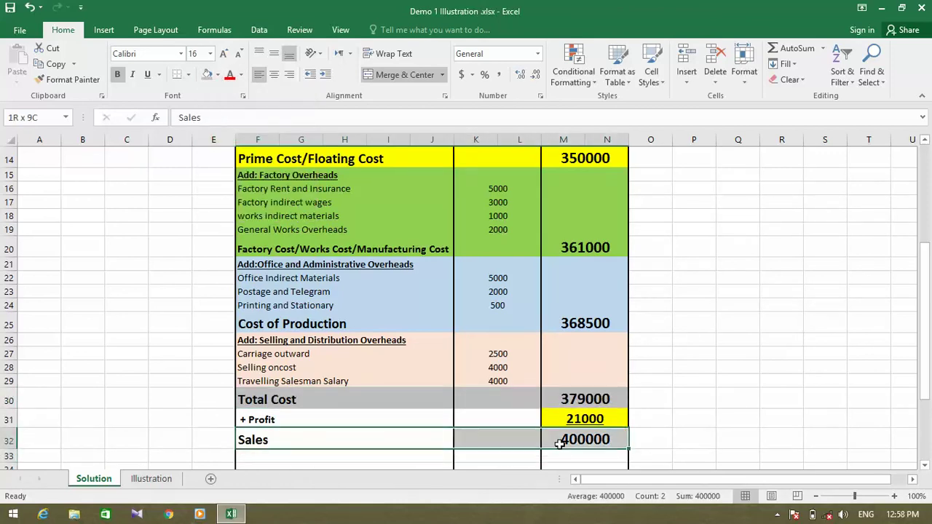
click(218, 75)
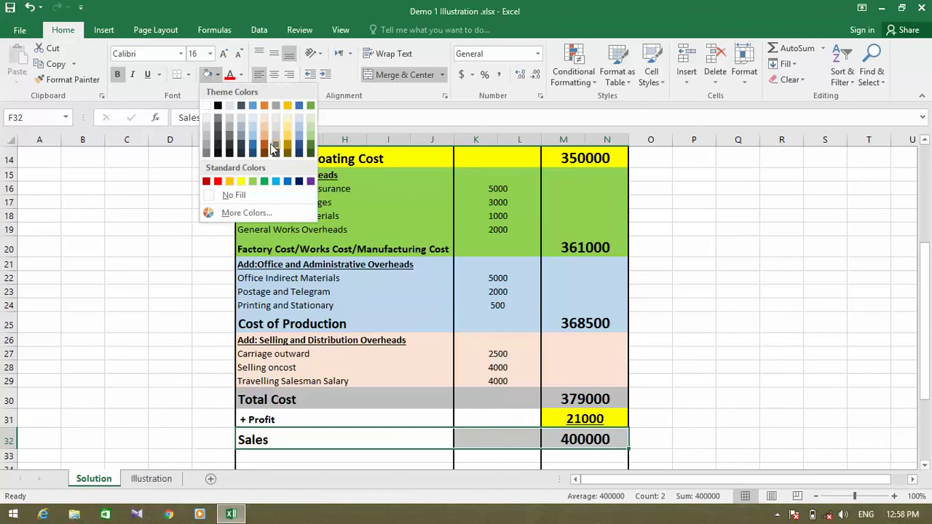
click(310, 133)
drag(269, 419, 345, 435)
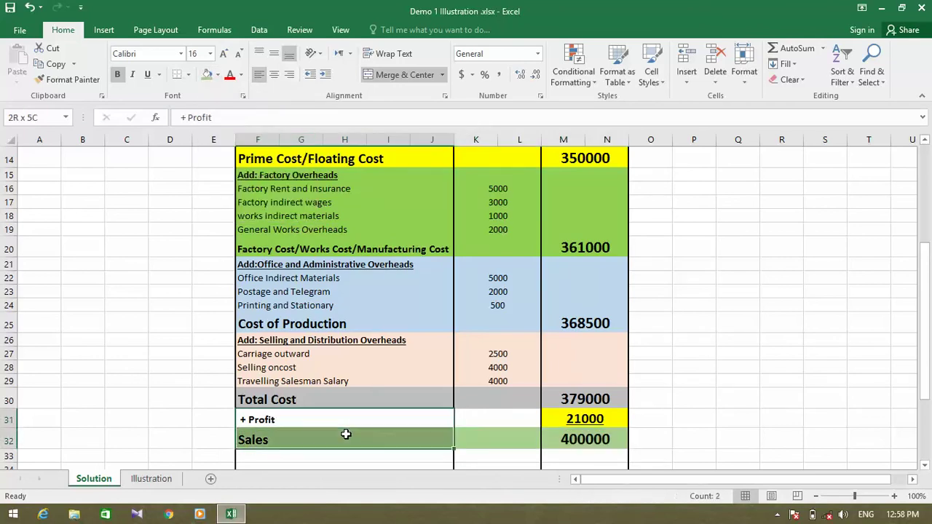
click(660, 396)
click(644, 434)
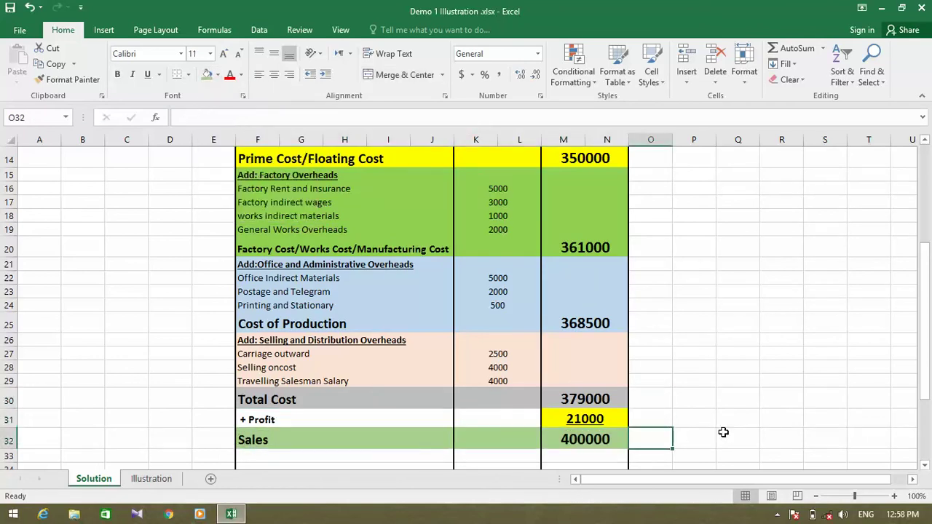
- Review the colour-coded cost sheet from the company heading through the overhead sections to the Total Cost, Profit and Sales rows
click(566, 418)
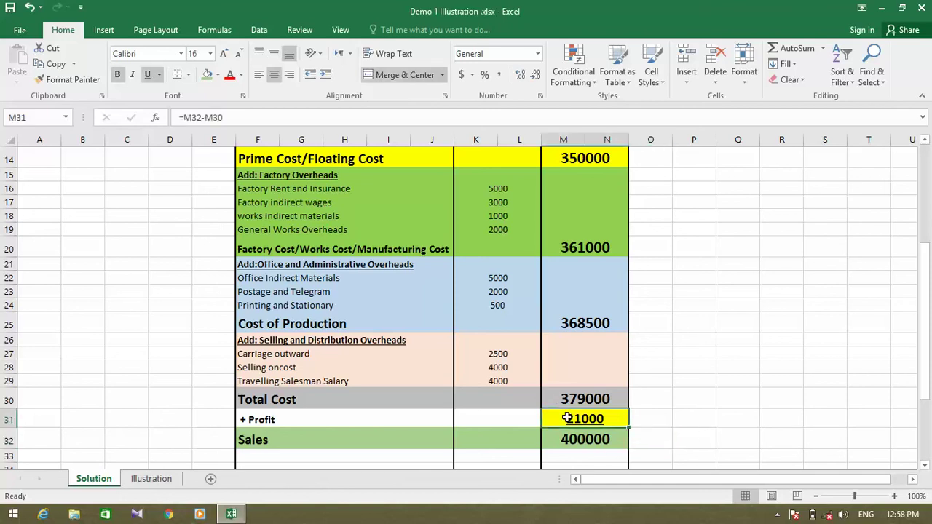
click(486, 299)
click(369, 324)
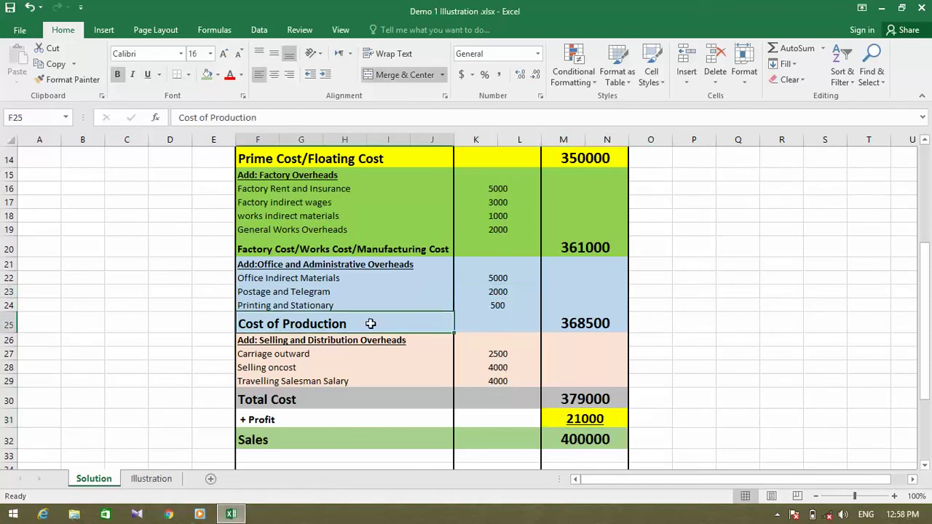
key(Up)
key(Up)
key(Up)
key(Up)
key(Up)
key(Up)
key(Up)
key(Up)
key(Up)
key(Up)
key(Up)
key(Up)
key(Up)
key(Up)
key(Up)
key(Up)
key(Up)
key(Up)
key(Up)
key(Up)
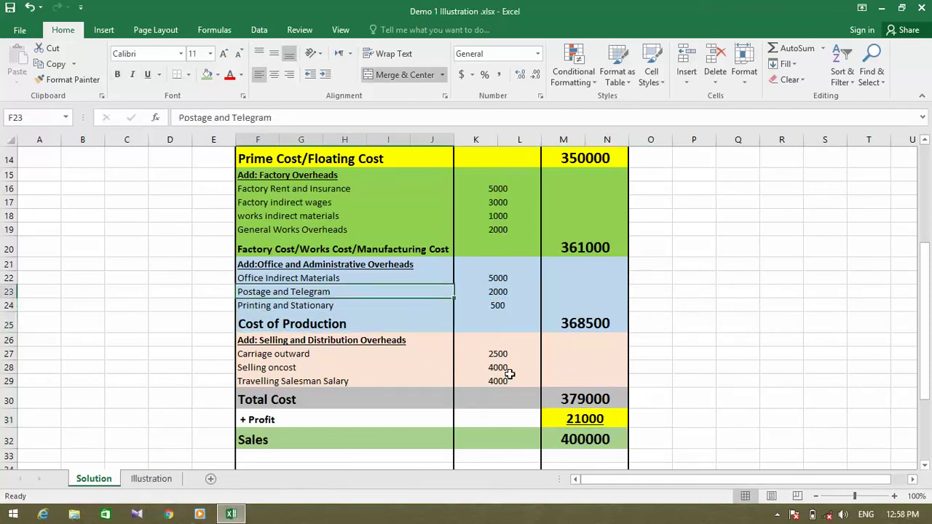
key(Down)
key(Down)
key(Down)
key(Down)
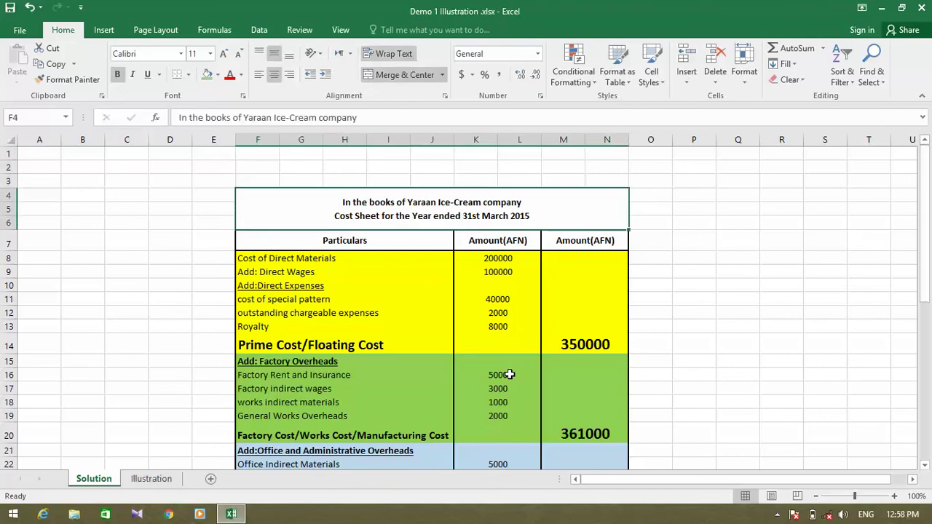
key(Down)
key(Down)
key(Down)
key(Down)
key(Down)
key(Down)
key(Down)
key(Down)
key(Down)
key(Down)
key(Down)
key(Down)
key(Down)
key(Down)
key(Down)
key(Down)
key(Down)
key(Down)
key(Down)
key(Down)
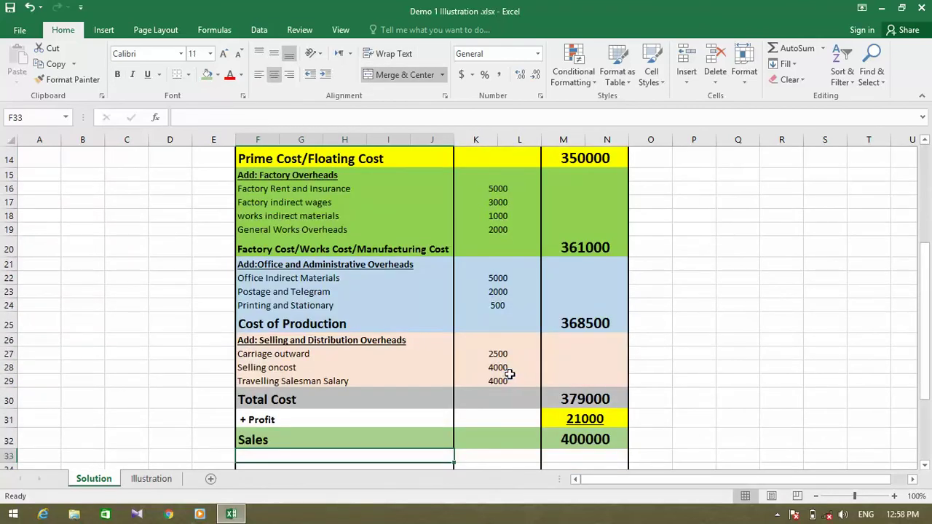
key(Up)
key(Up)
key(Up)
key(Up)
key(Up)
key(Up)
key(Up)
key(Up)
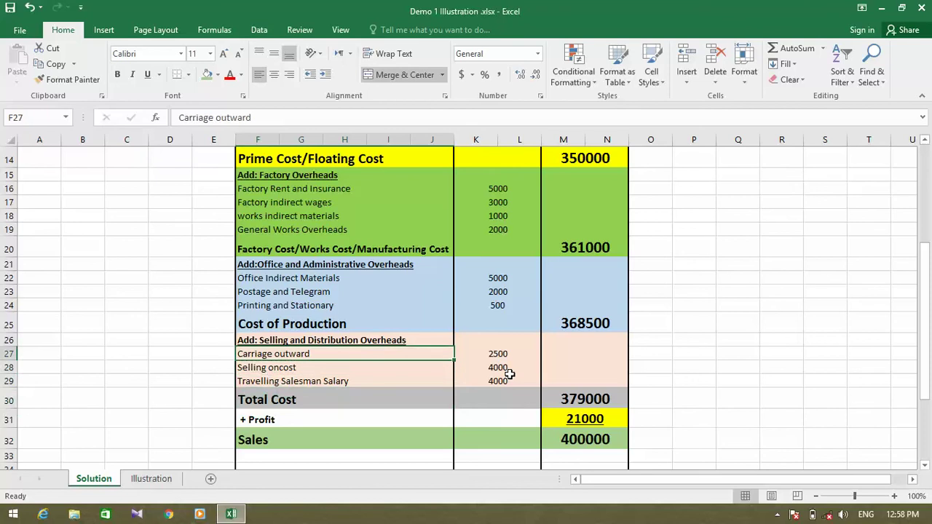
key(Up)
key(Up)
key(Up)
key(Up)
key(Up)
key(Up)
key(Up)
key(Up)
key(Up)
key(Up)
key(Up)
key(Up)
key(Up)
key(Up)
key(Up)
key(Up)
key(Up)
key(Up)
key(Up)
key(Up)
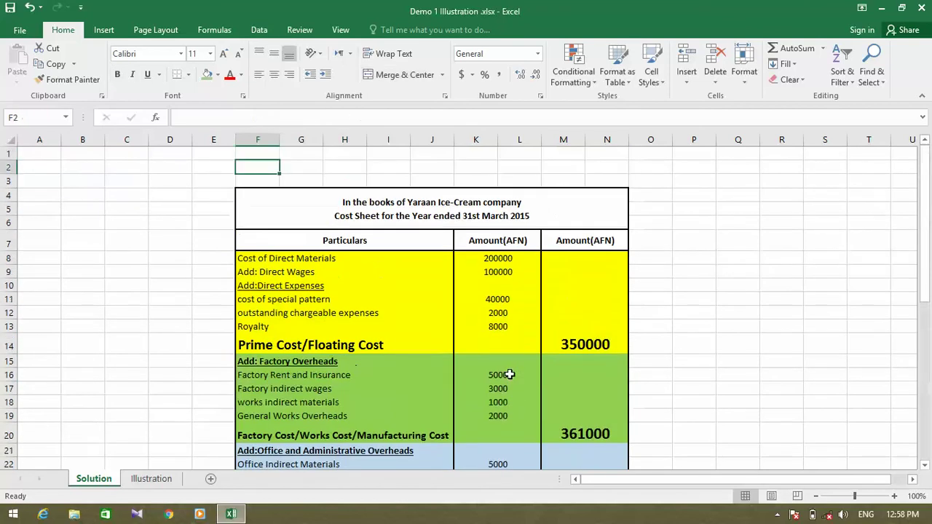
key(Down)
key(Down)
key(Down)
key(Down)
key(Down)
key(Down)
key(Down)
key(Down)
key(Down)
key(Down)
key(Down)
key(Down)
key(Down)
key(Down)
key(Down)
key(Down)
key(Down)
key(Down)
key(Down)
key(Down)
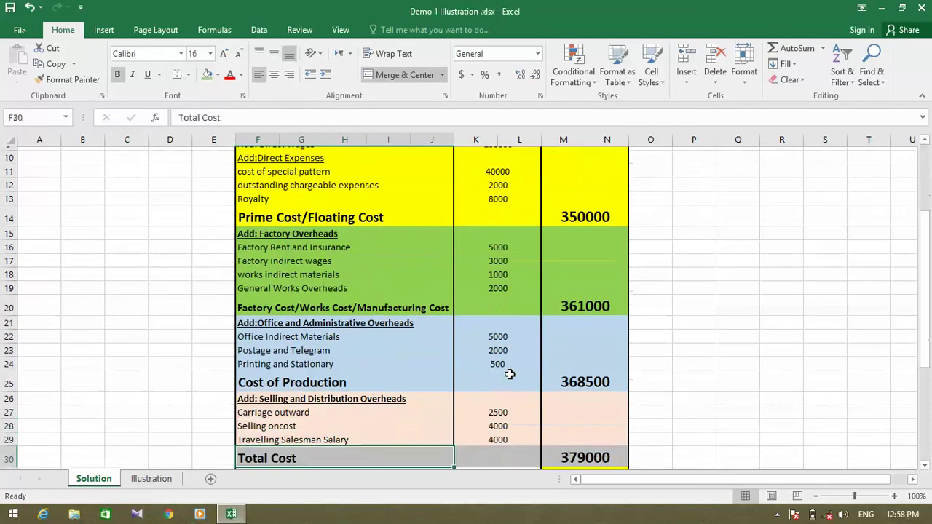
key(Up)
key(Up)
key(Up)
key(Up)
key(Up)
key(Up)
key(Up)
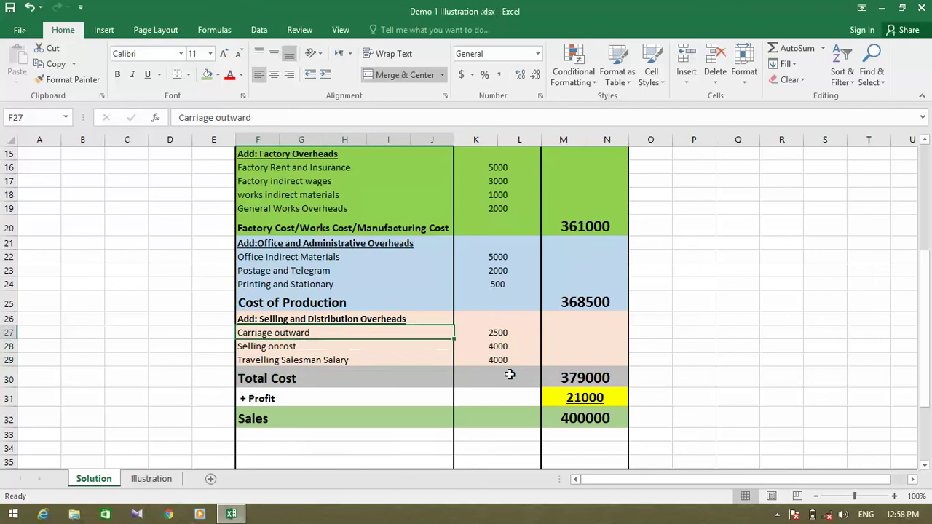
- Examine the Cost of Production, office overheads and Total Cost cells, then return to the start of the cost sheet
click(336, 200)
click(321, 296)
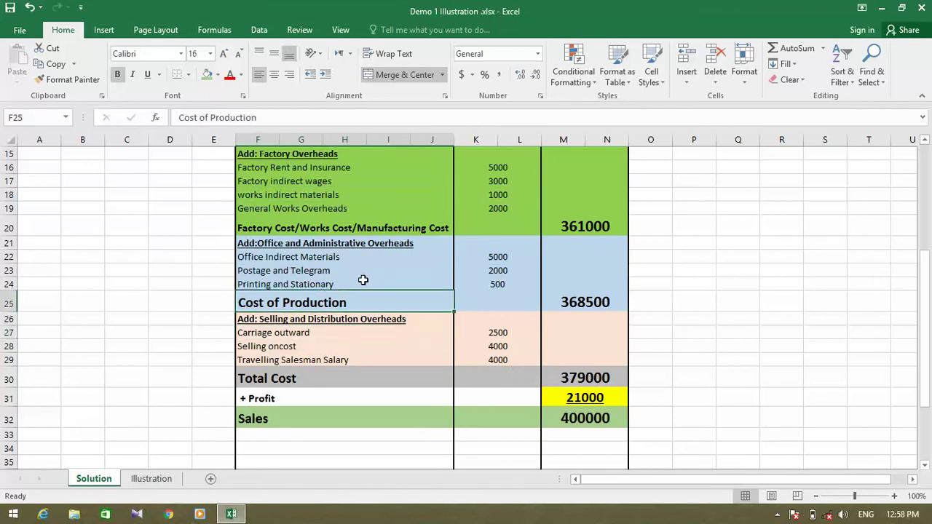
click(356, 284)
click(466, 347)
click(579, 375)
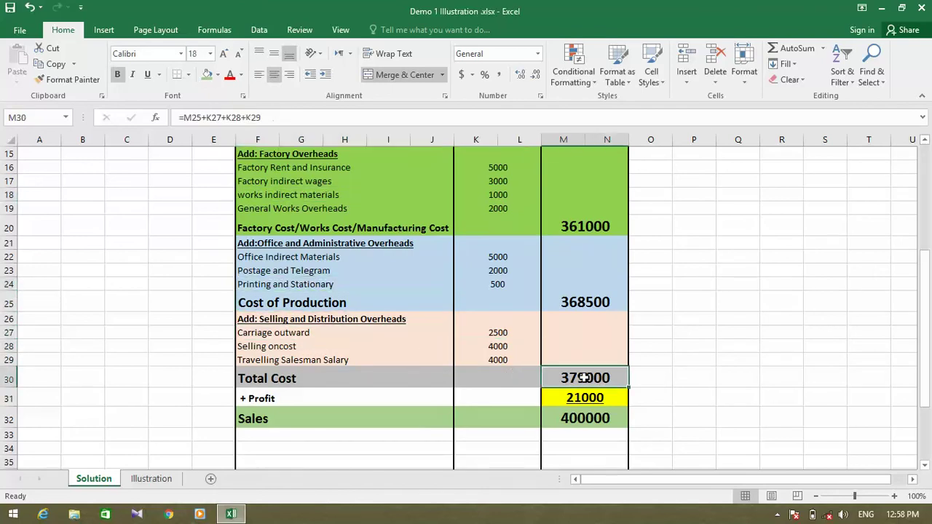
click(655, 345)
click(677, 295)
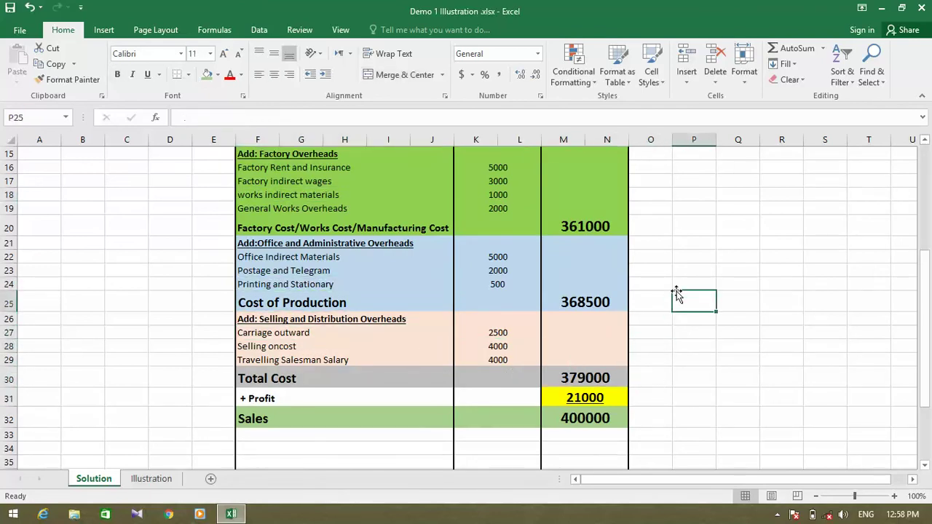
click(685, 339)
drag(526, 275, 479, 262)
click(416, 272)
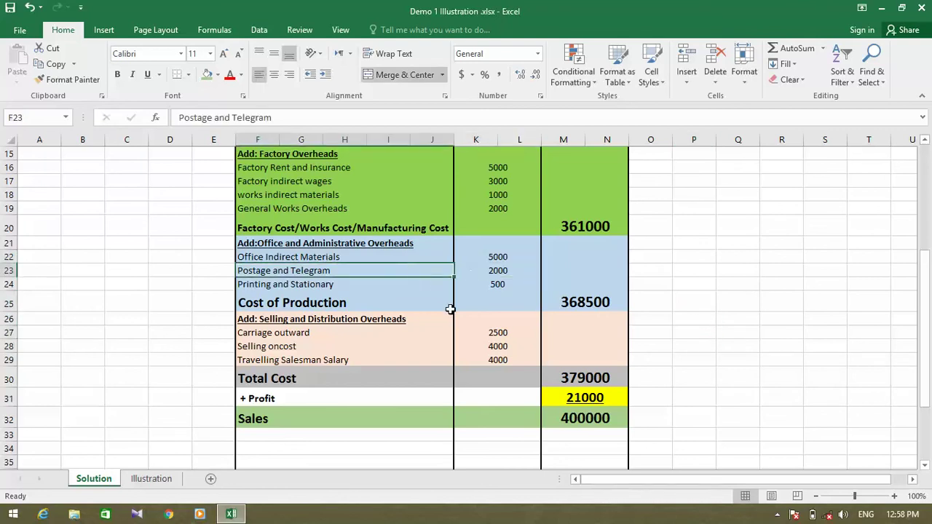
click(518, 305)
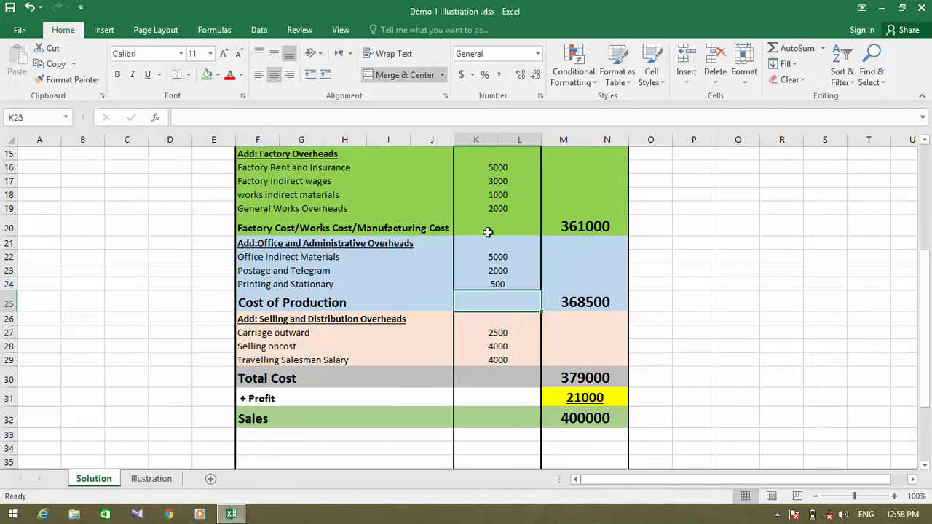
key(Up)
key(Up)
key(Up)
key(Up)
key(Up)
key(Up)
key(Up)
key(Up)
key(Up)
key(Up)
key(Up)
key(Up)
key(Up)
key(Up)
key(Up)
key(Up)
key(Up)
key(Up)
key(Up)
key(Up)
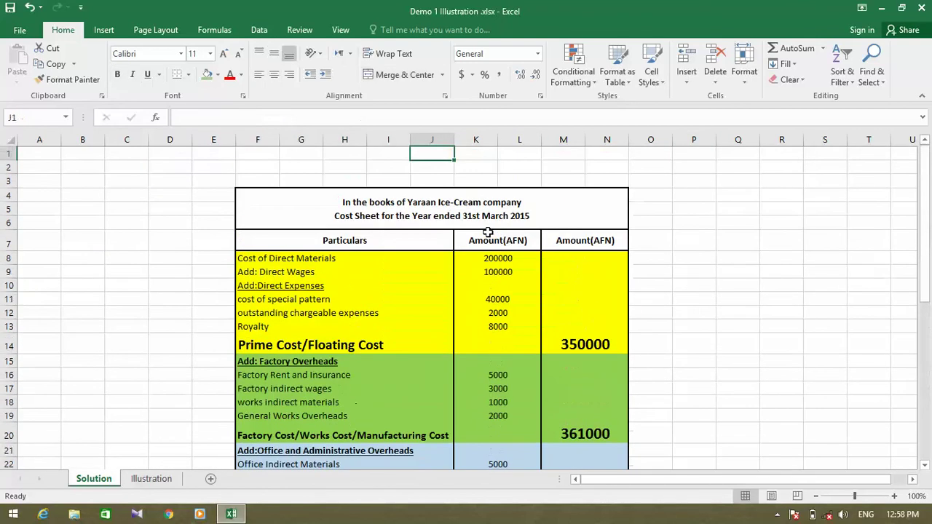
- Examine the cost sheet's heading, its direct materials, wages and expenses rows, and the formula behind the Prime Cost amount
key(Down)
key(Down)
key(Down)
key(Down)
key(Down)
key(Down)
key(Down)
key(Down)
key(Up)
key(Up)
key(Up)
key(Up)
key(Down)
key(Down)
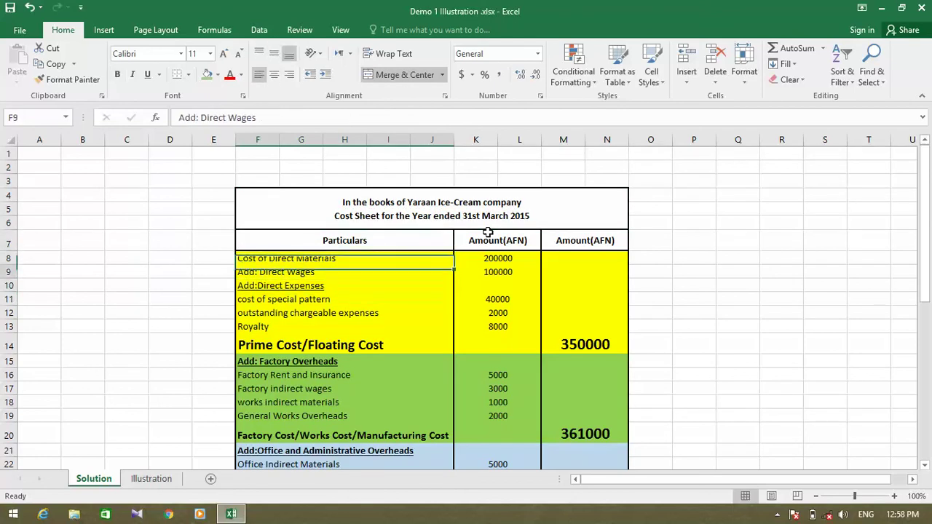
key(Down)
key(Down)
key(Up)
key(Up)
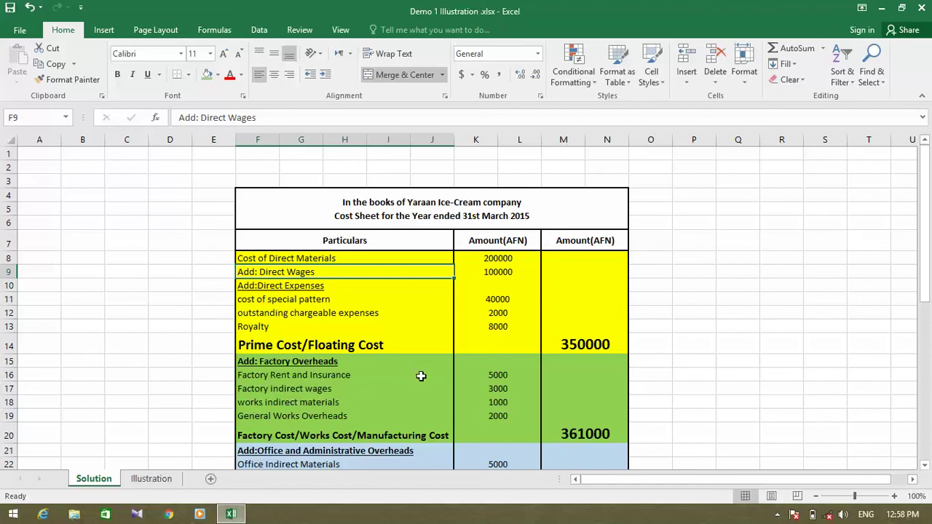
click(313, 309)
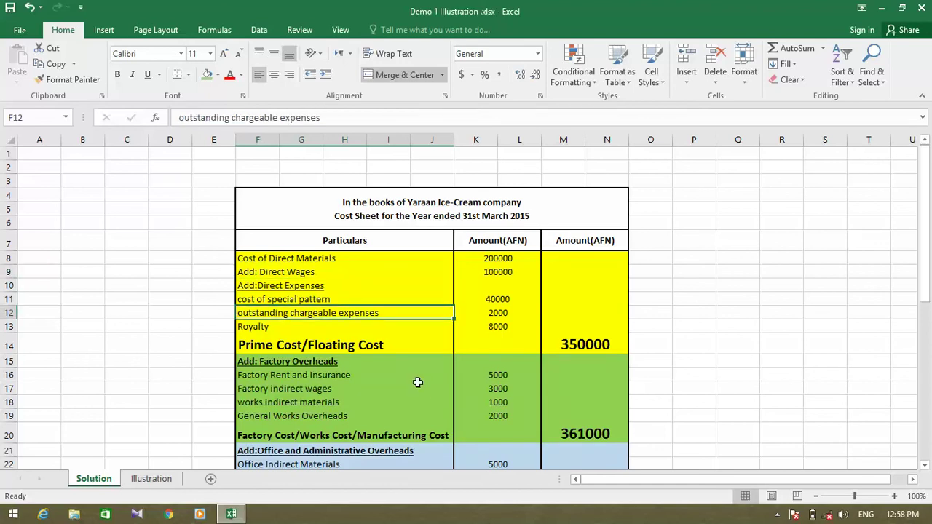
click(731, 293)
click(562, 339)
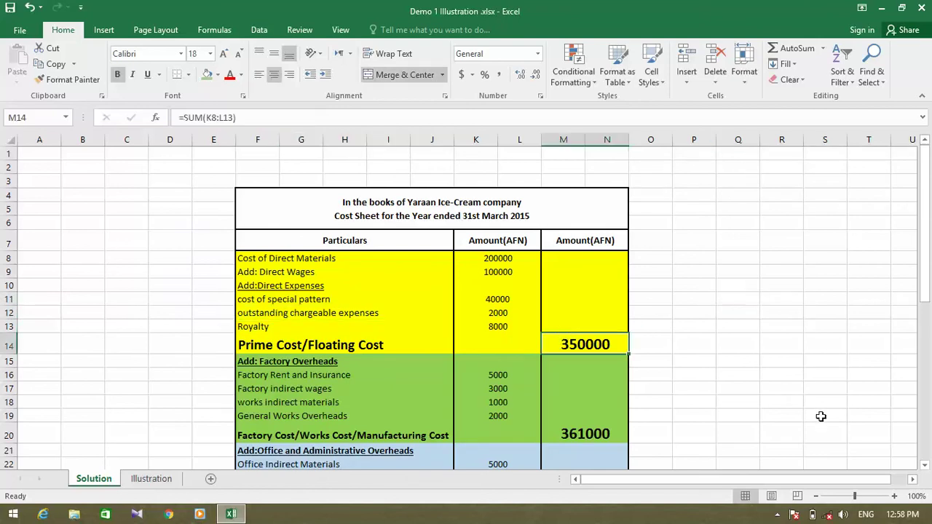